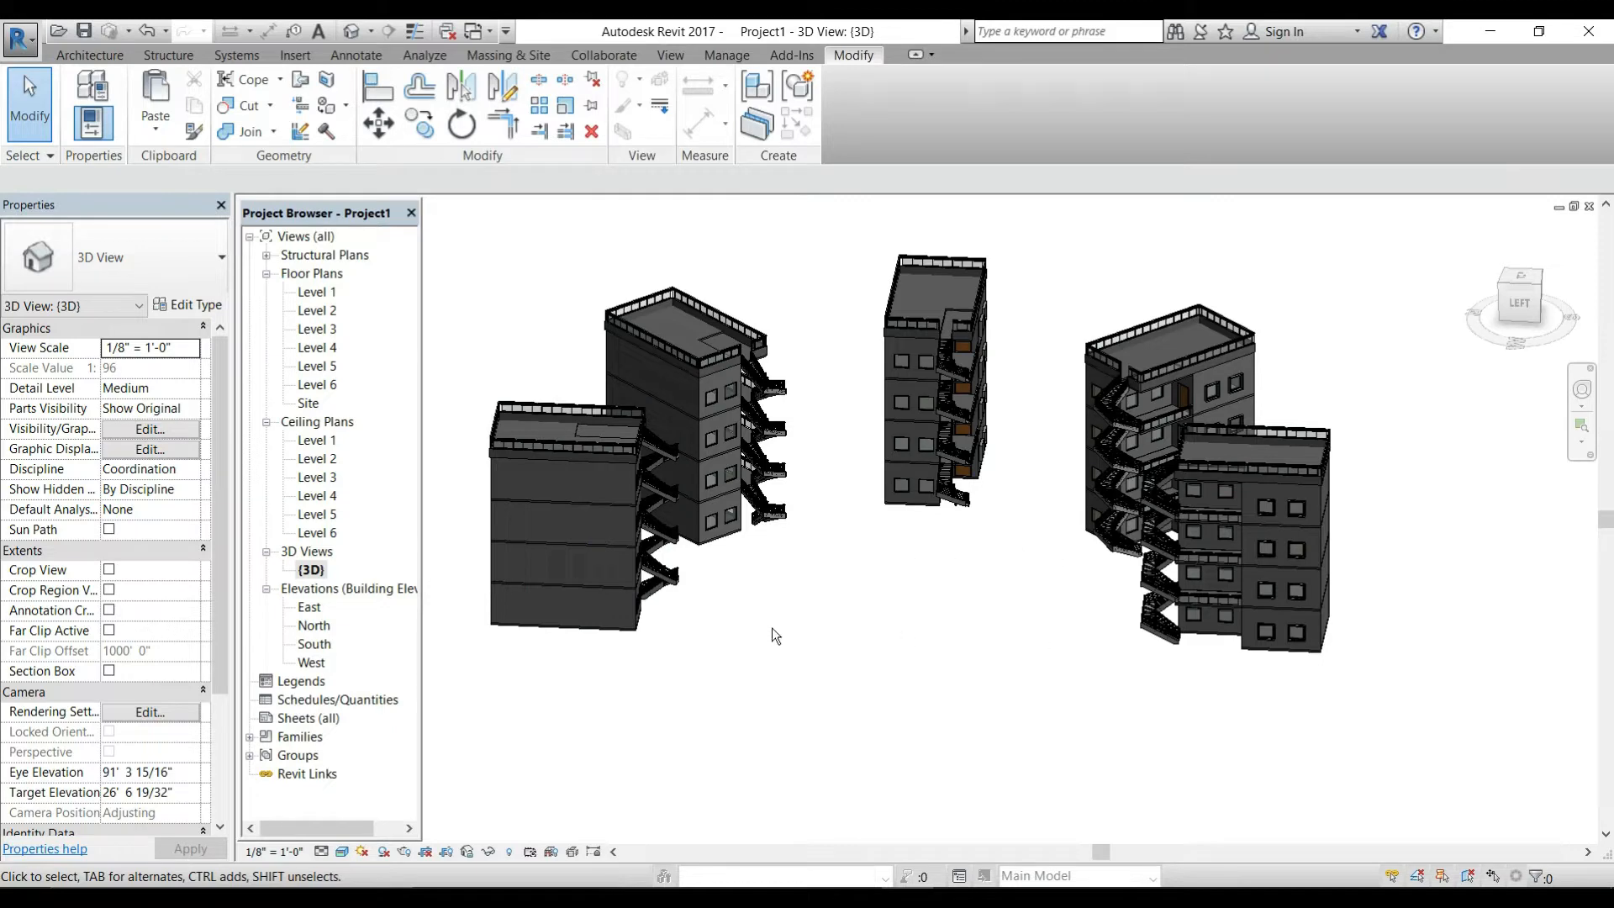
Step: Start an in-place model in the Casework category with the default name, working in the top 3D view
click(1521, 280)
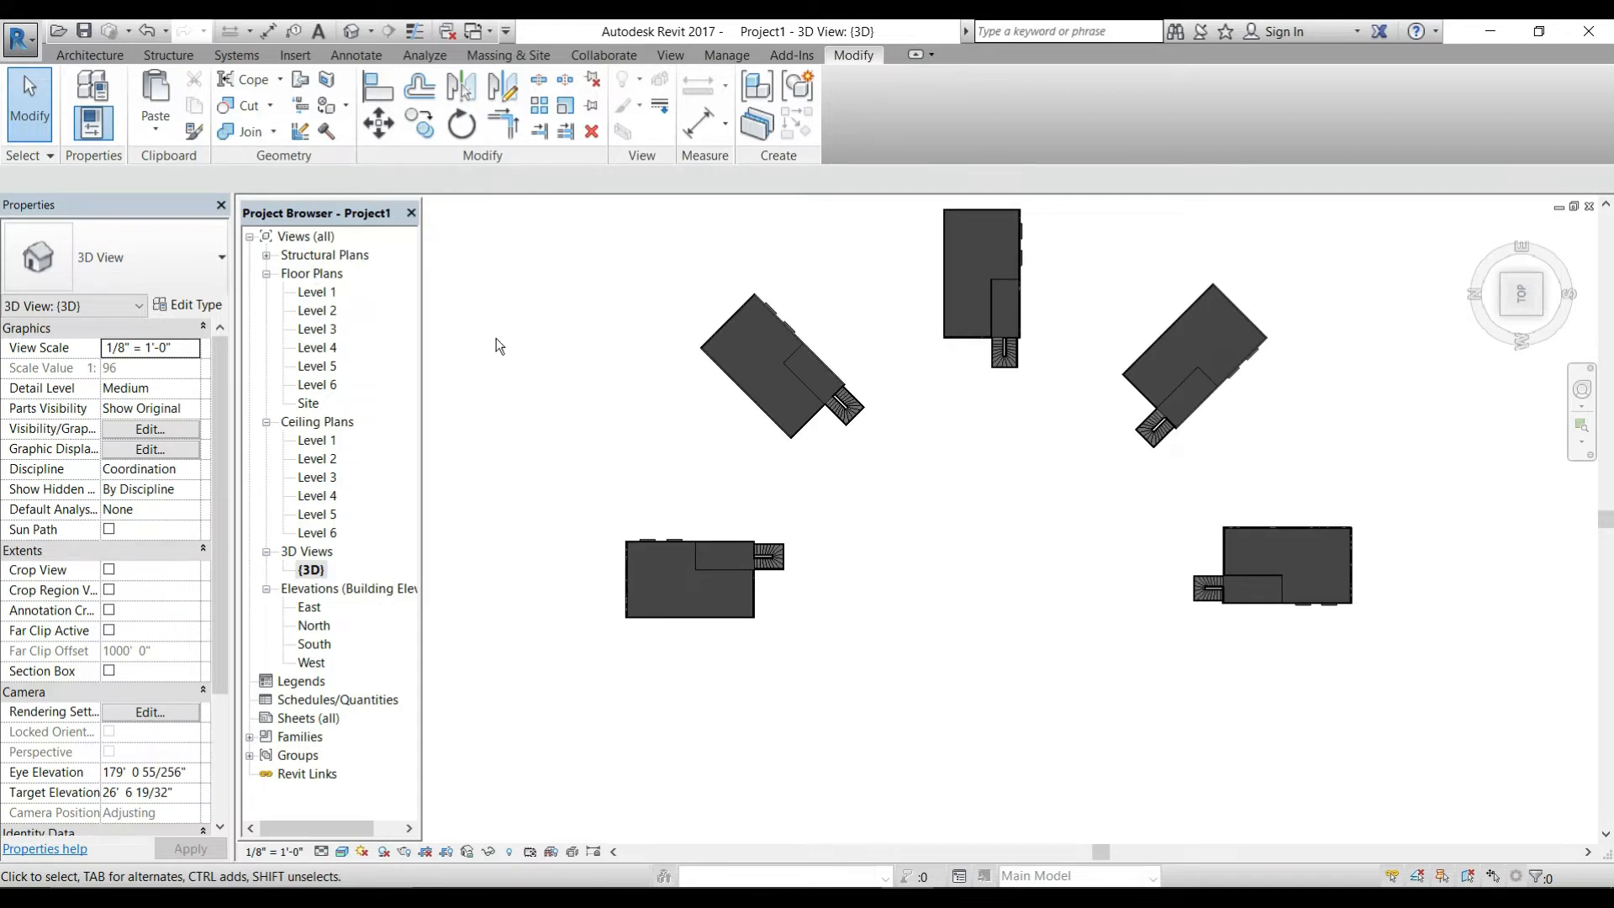
click(107, 59)
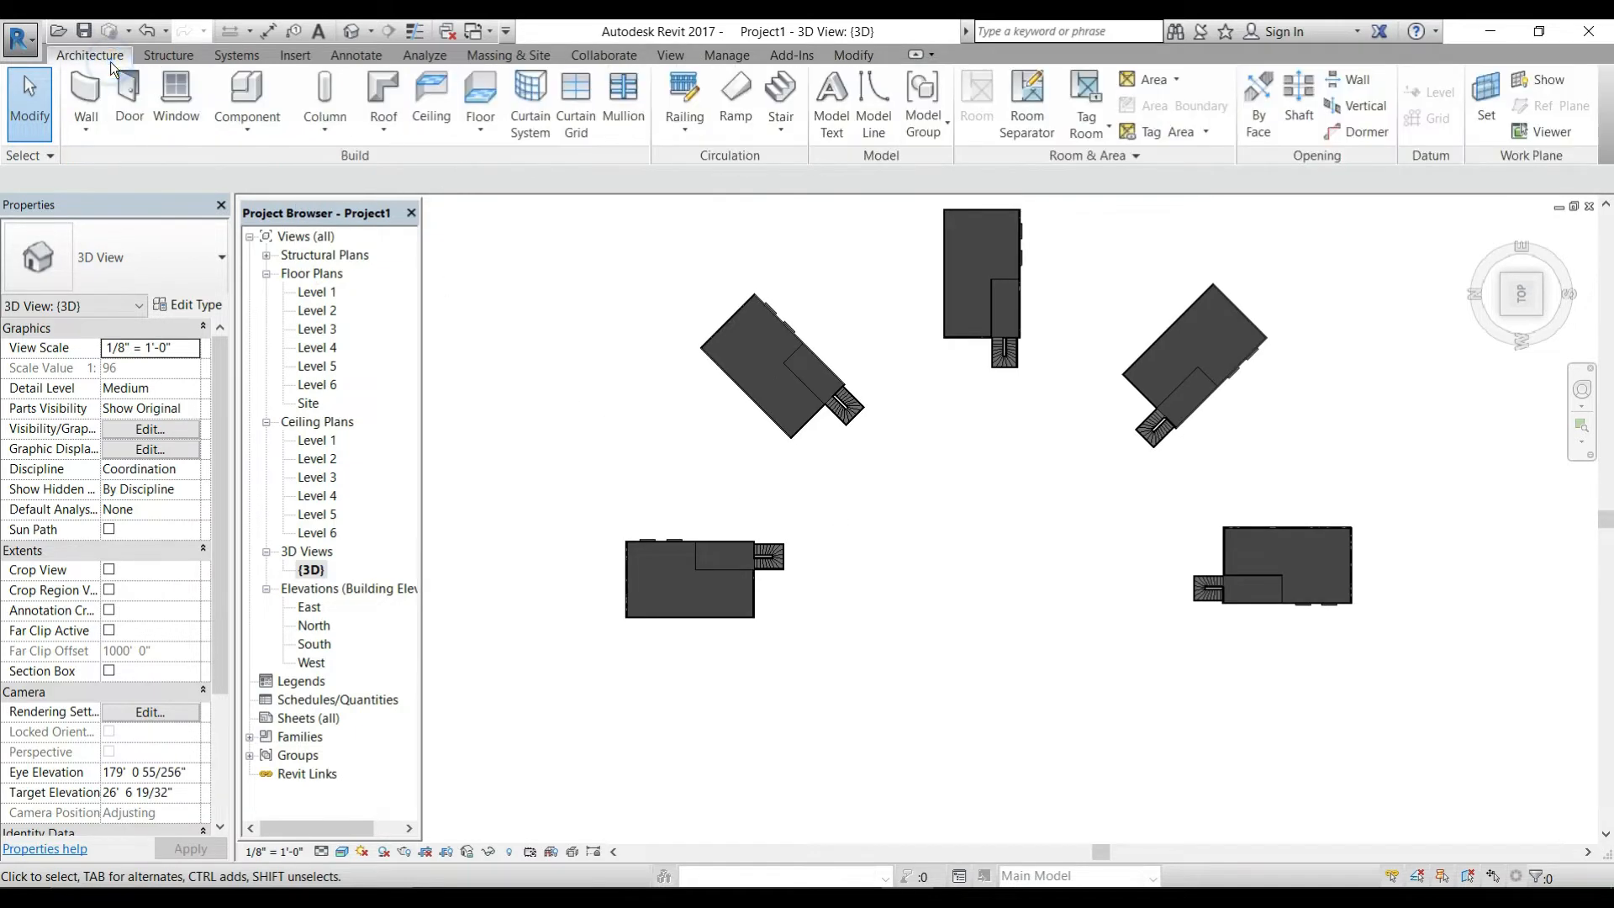
click(255, 132)
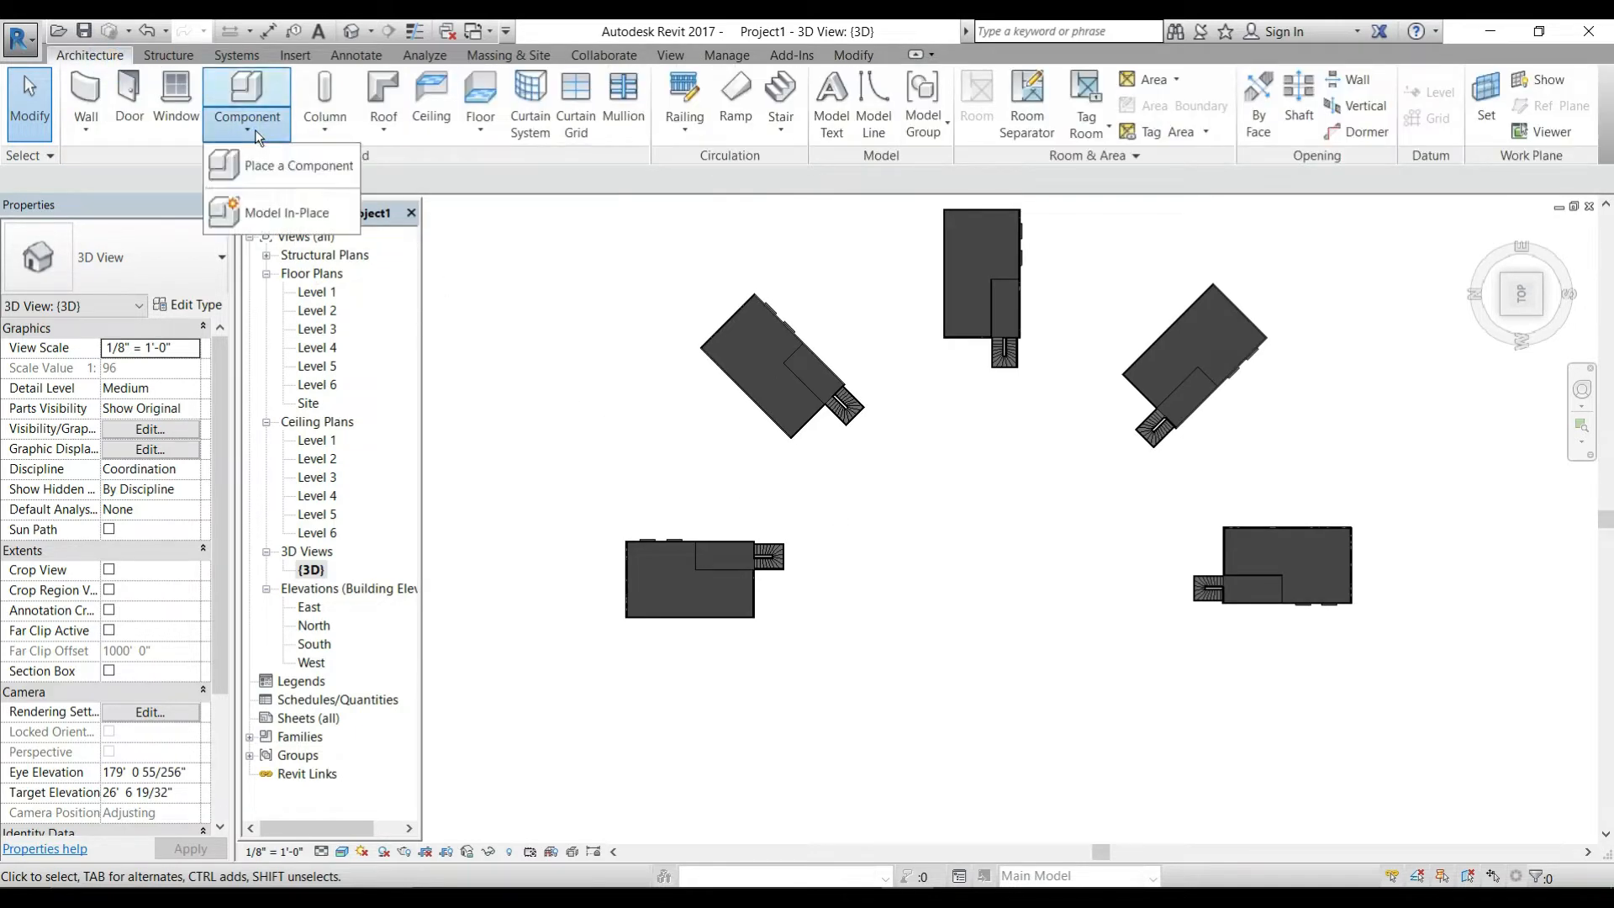
click(276, 208)
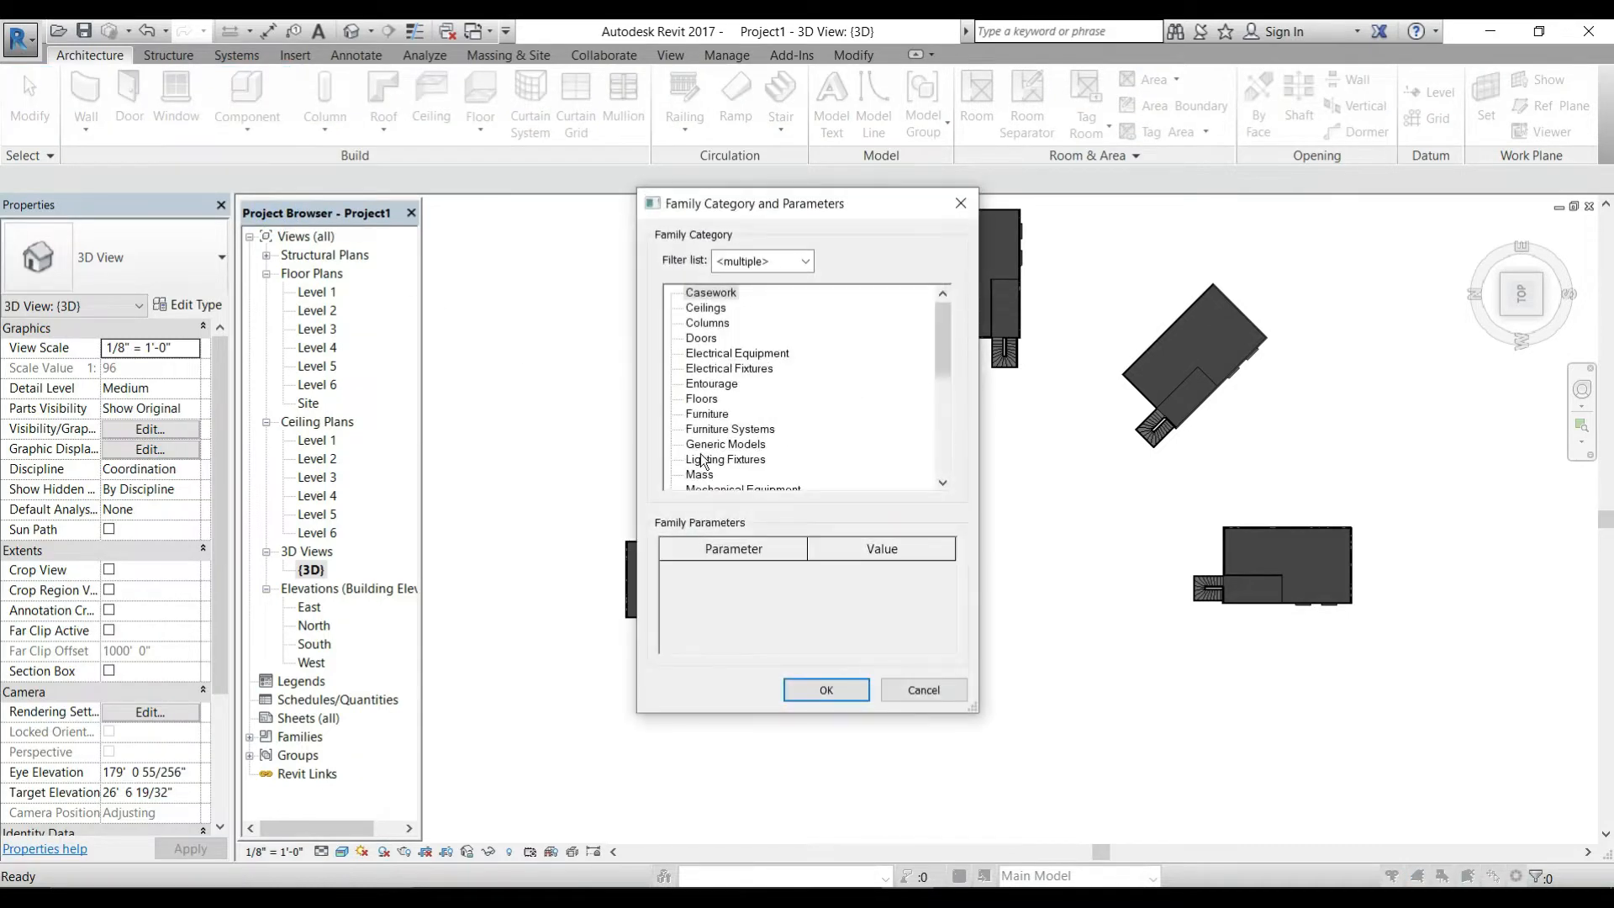
click(822, 689)
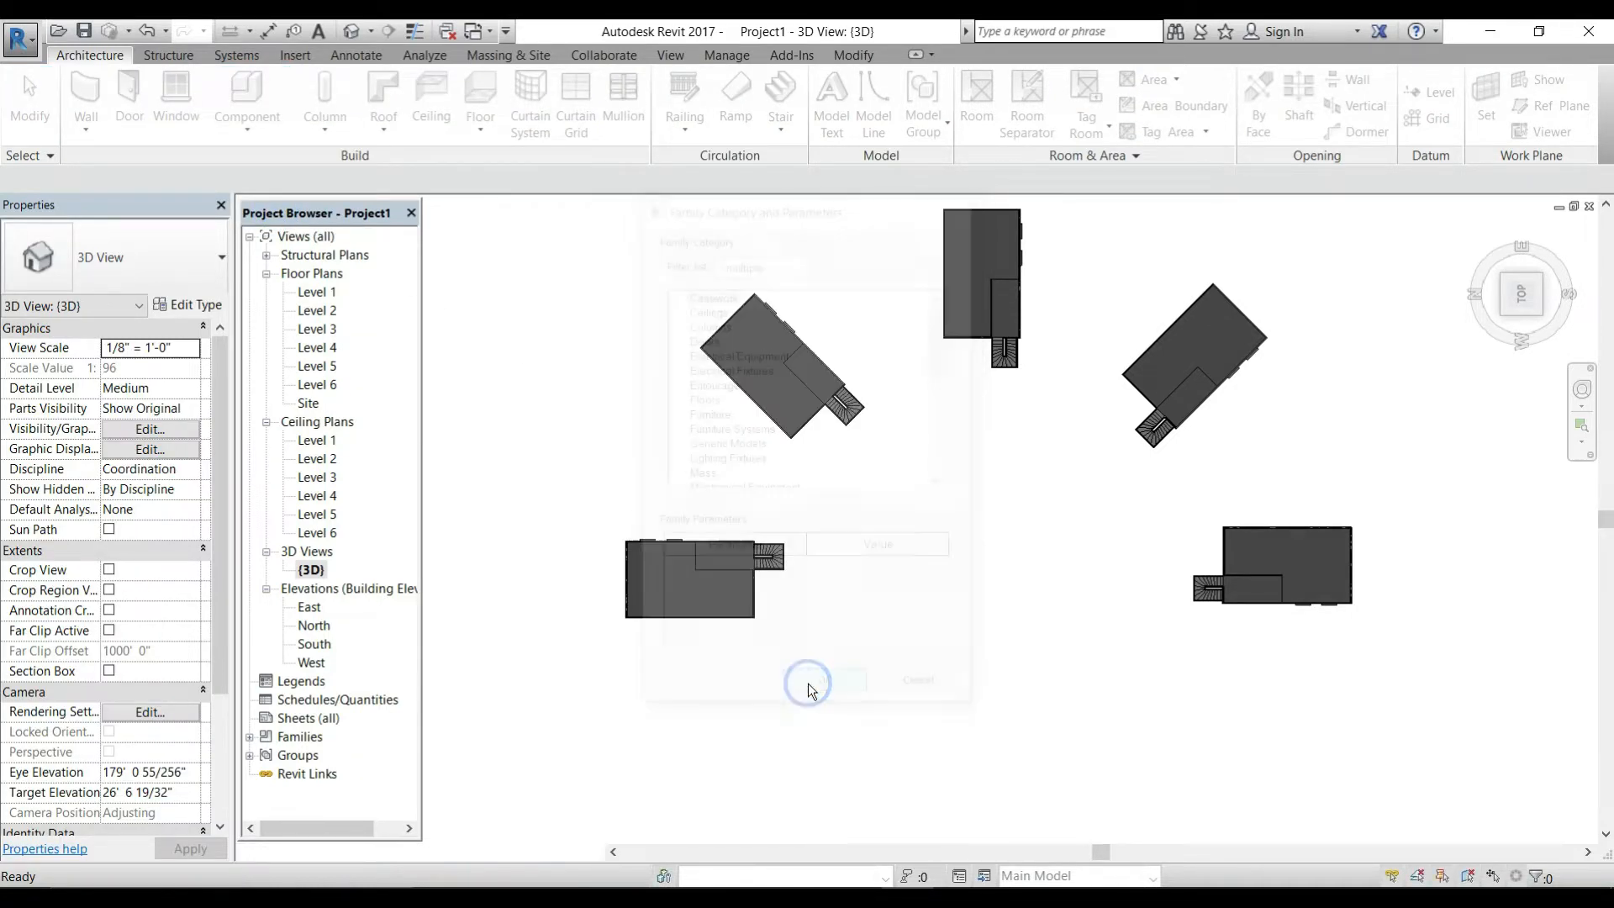
click(798, 498)
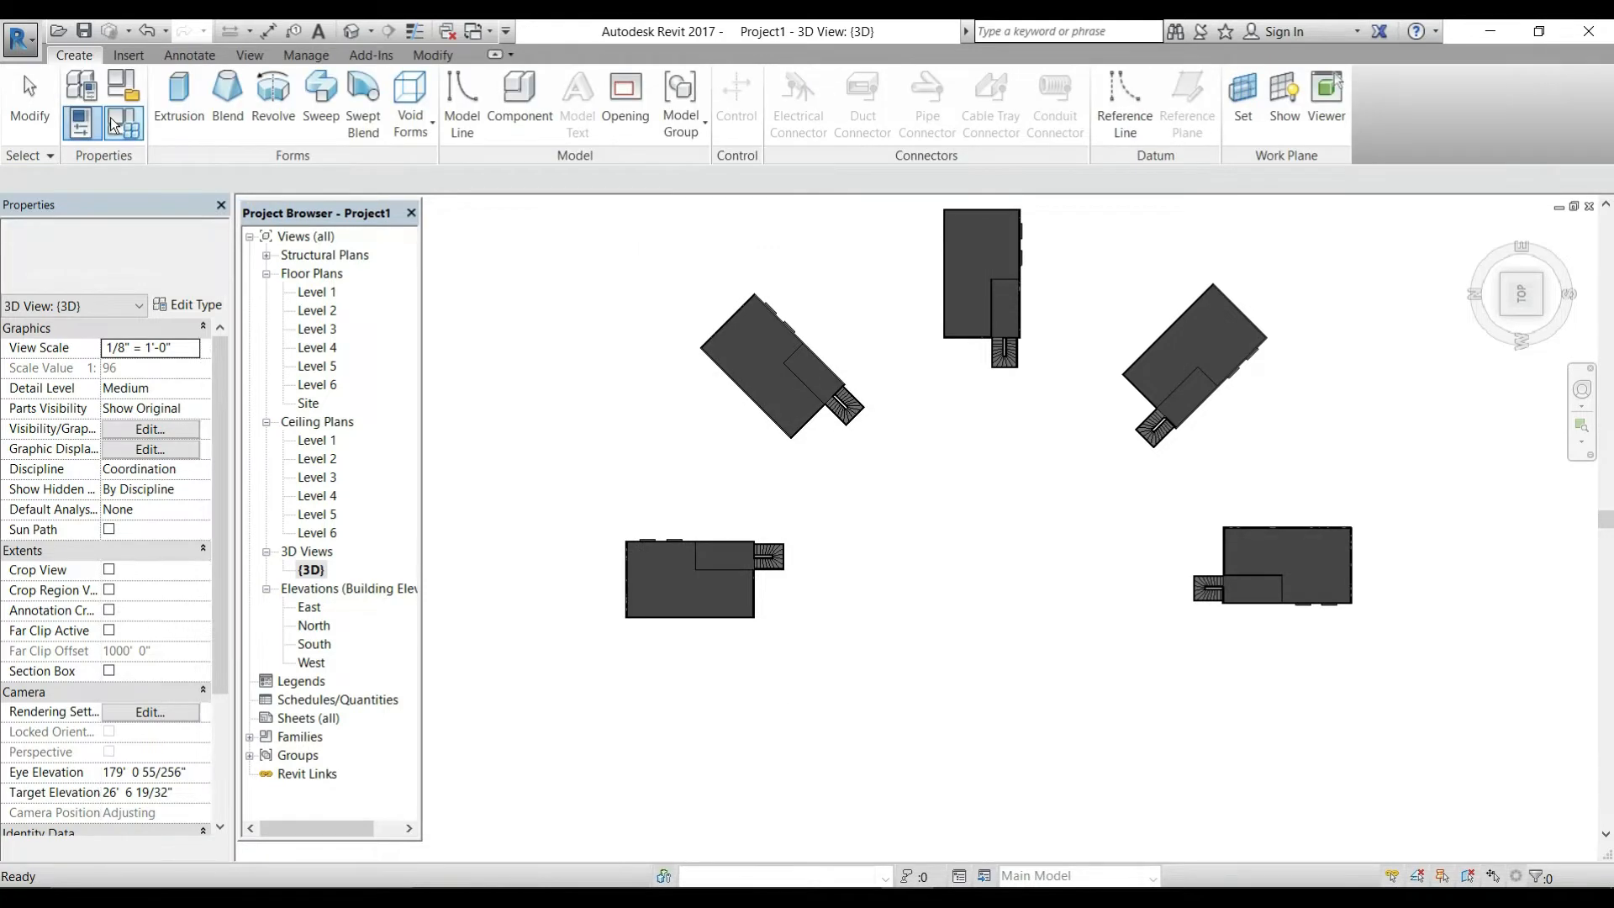
Step: Start an extrusion and sketch its outer circle, radius about 34' 5", in the open area between the buildings
click(200, 102)
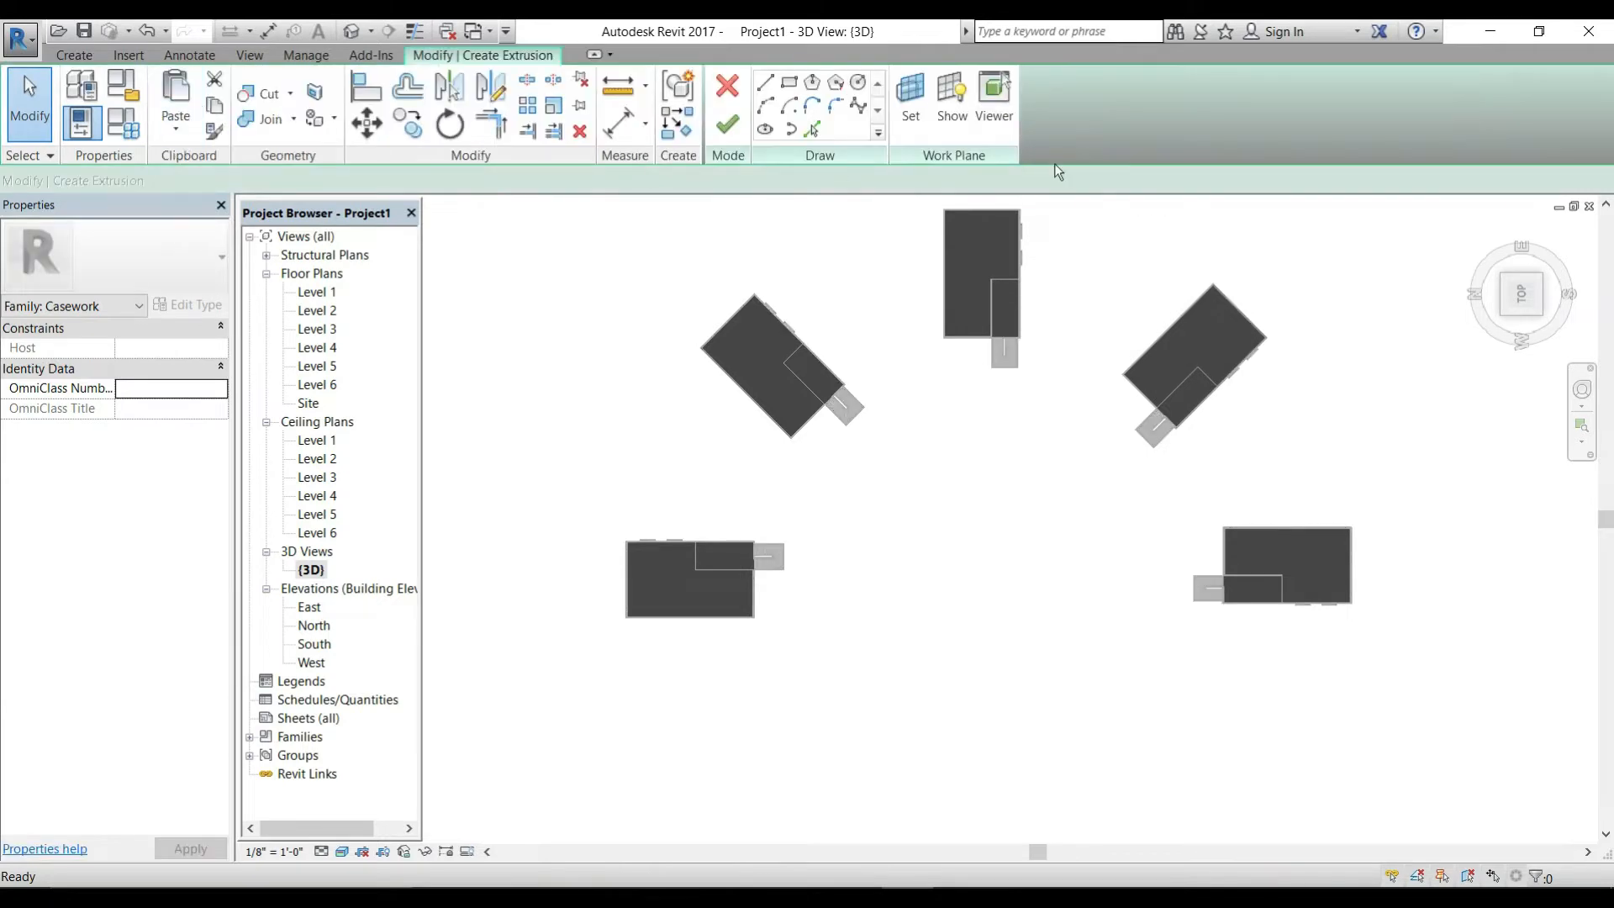
click(948, 112)
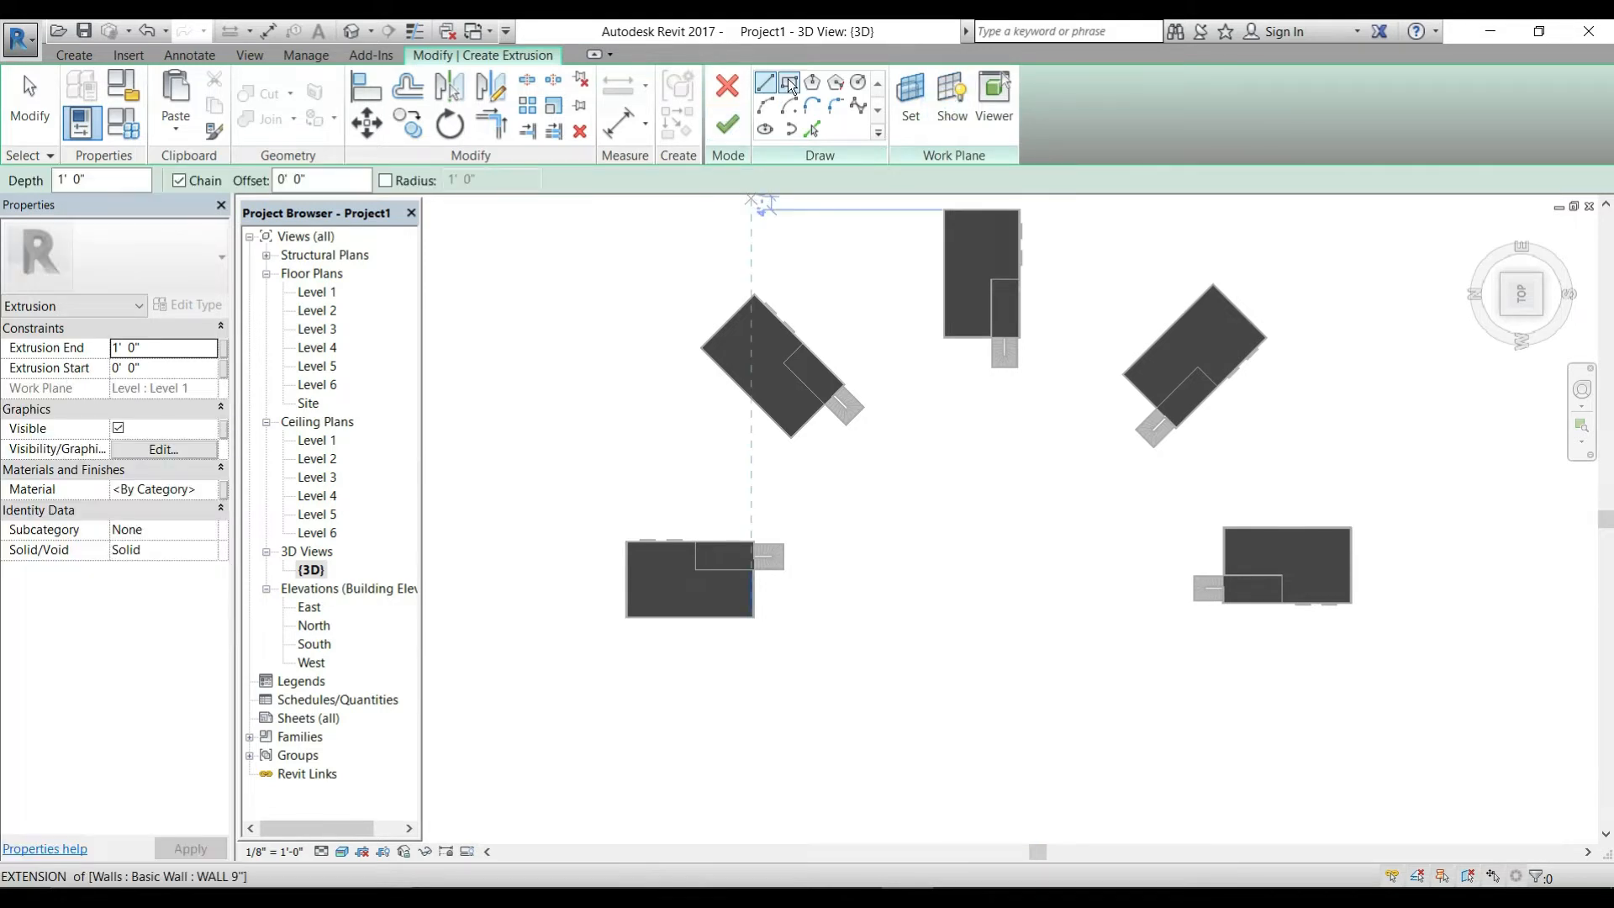
click(858, 83)
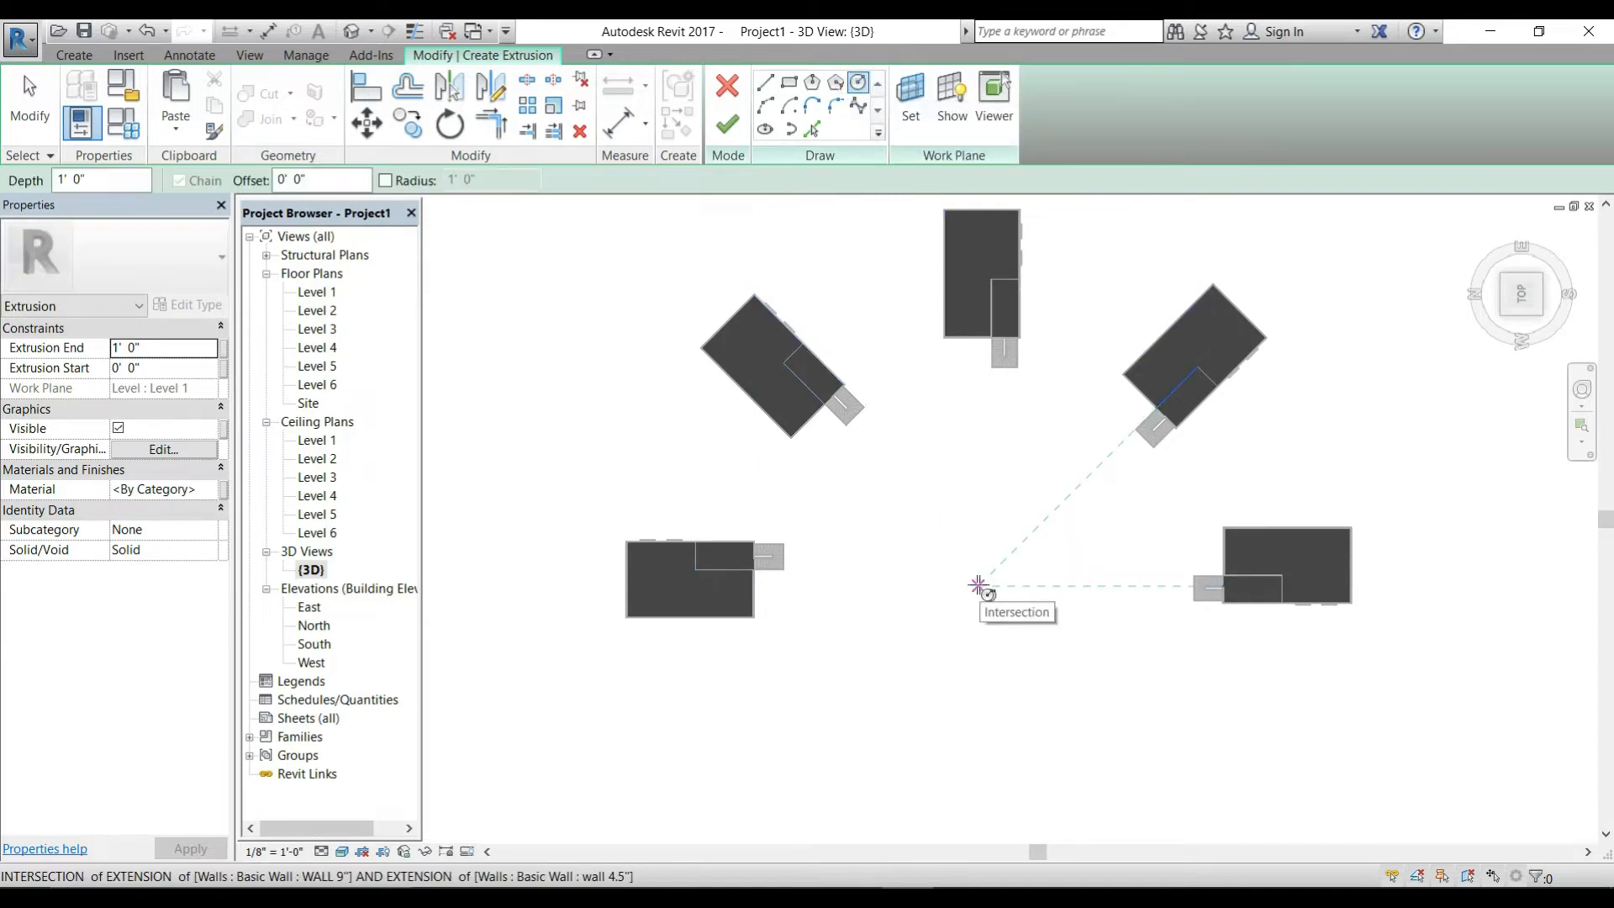
click(976, 586)
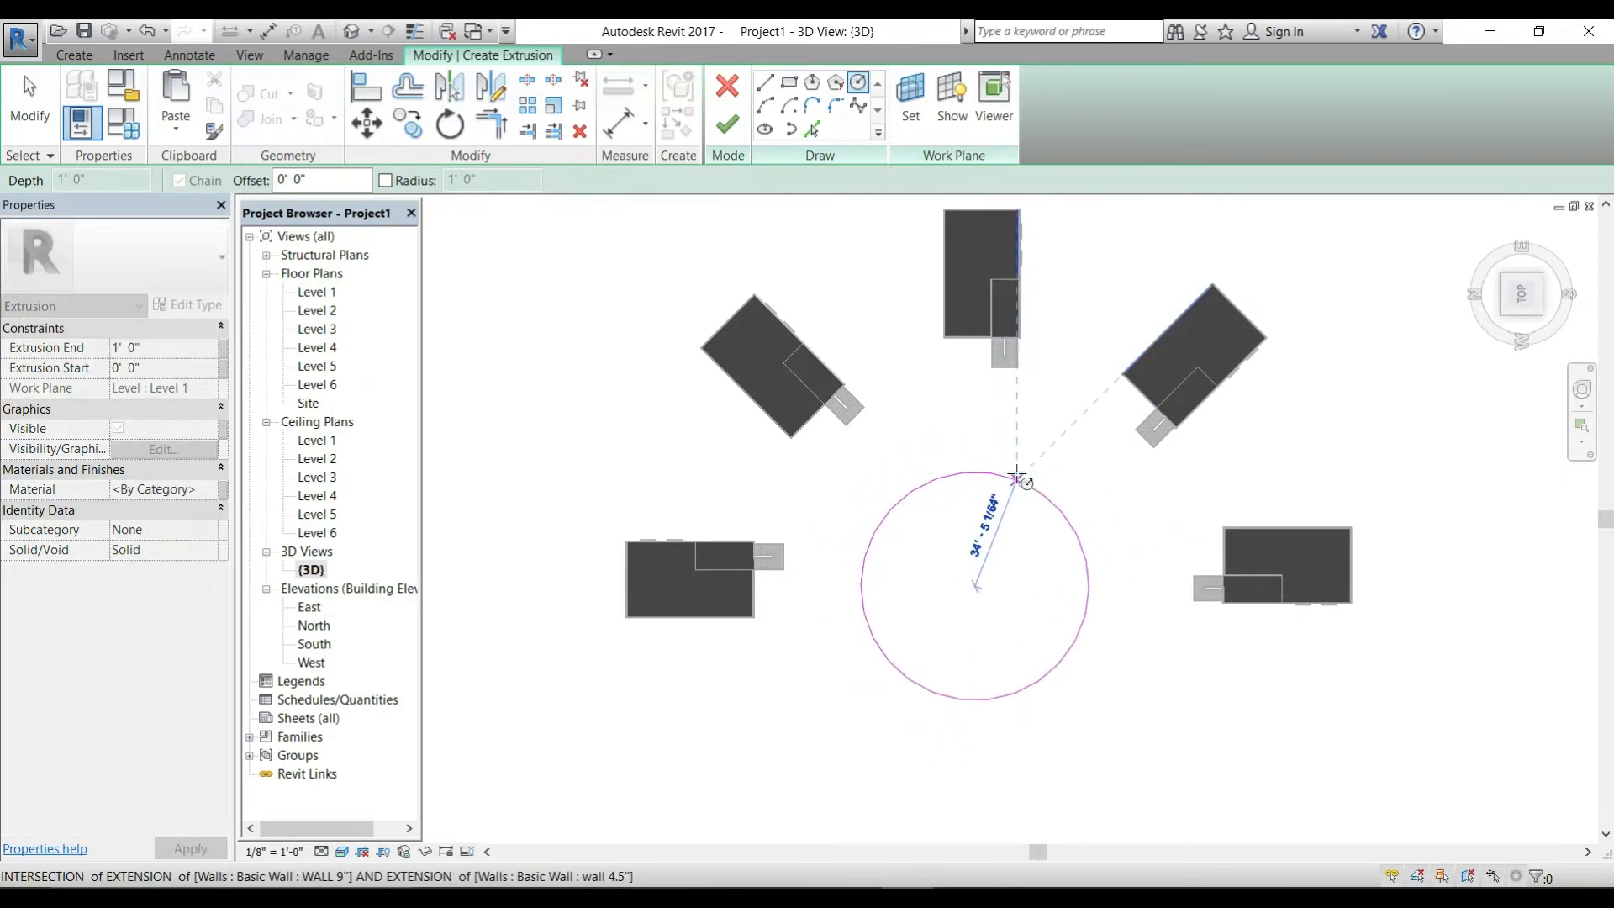
click(1017, 480)
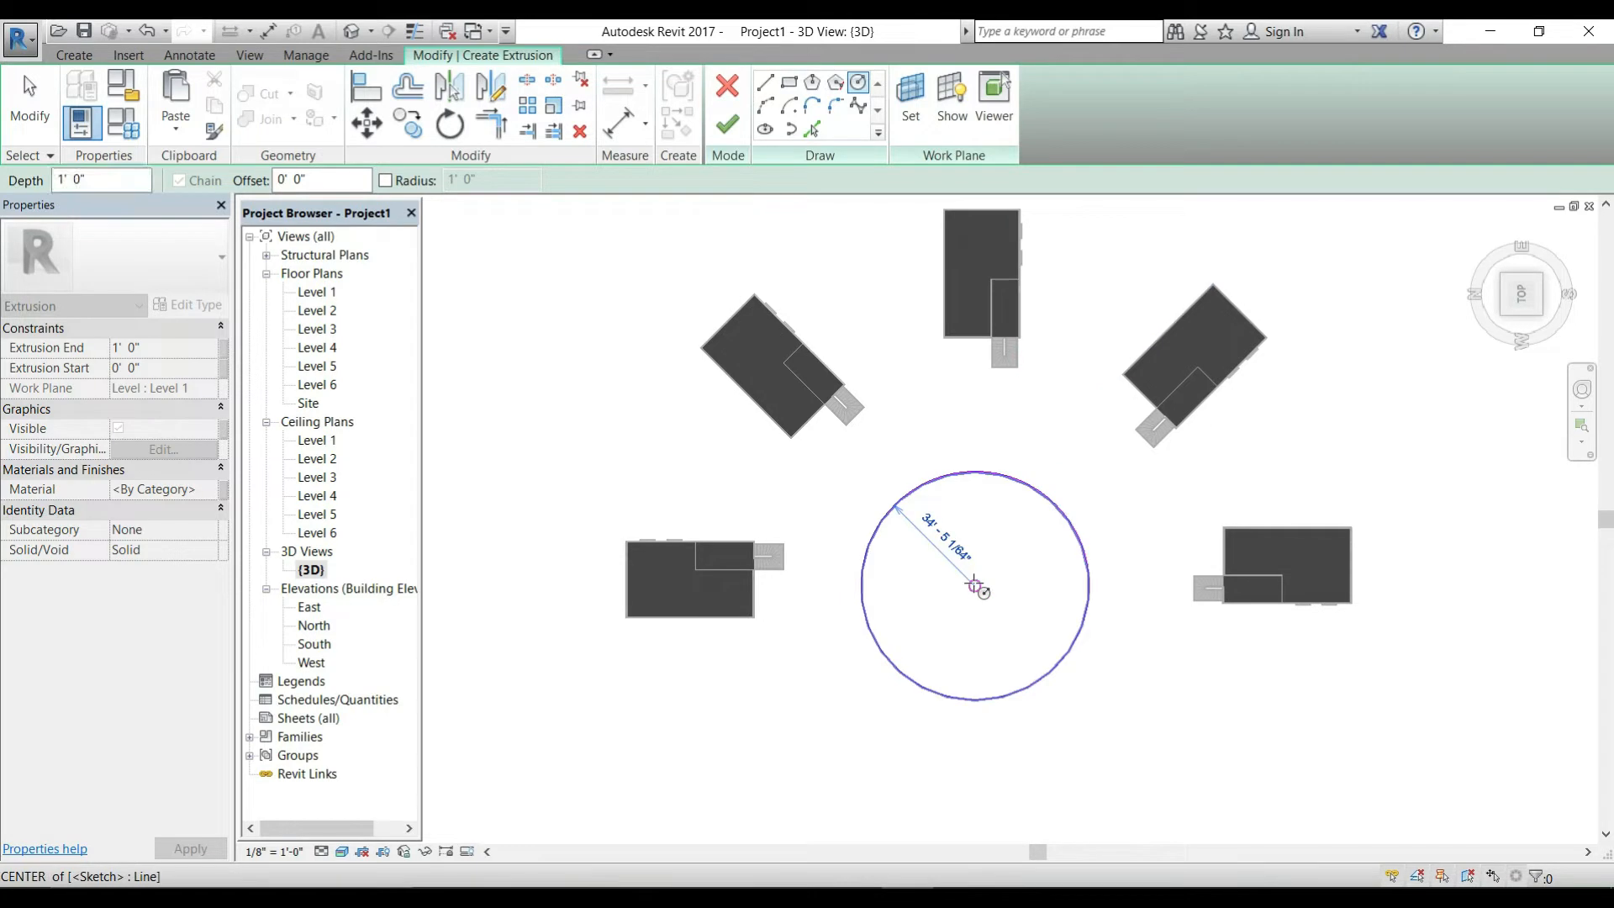
Step: Sketch a concentric inner circle, radius about 31' 3", and finish the ring extrusion with a depth of 1' 0"
click(975, 583)
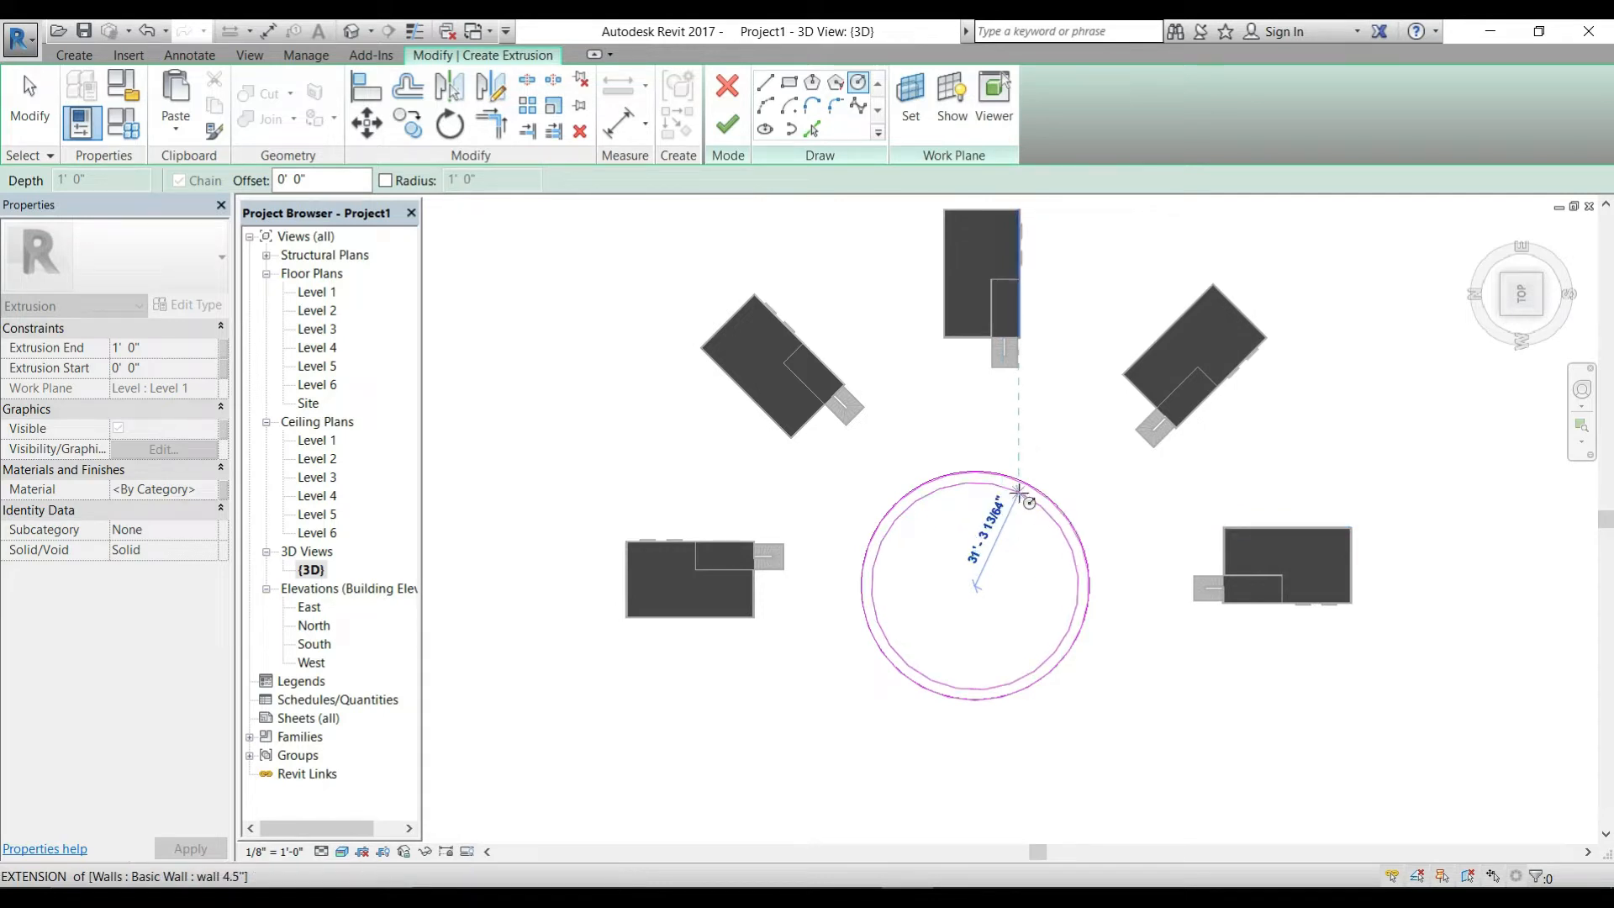
click(1019, 492)
click(727, 124)
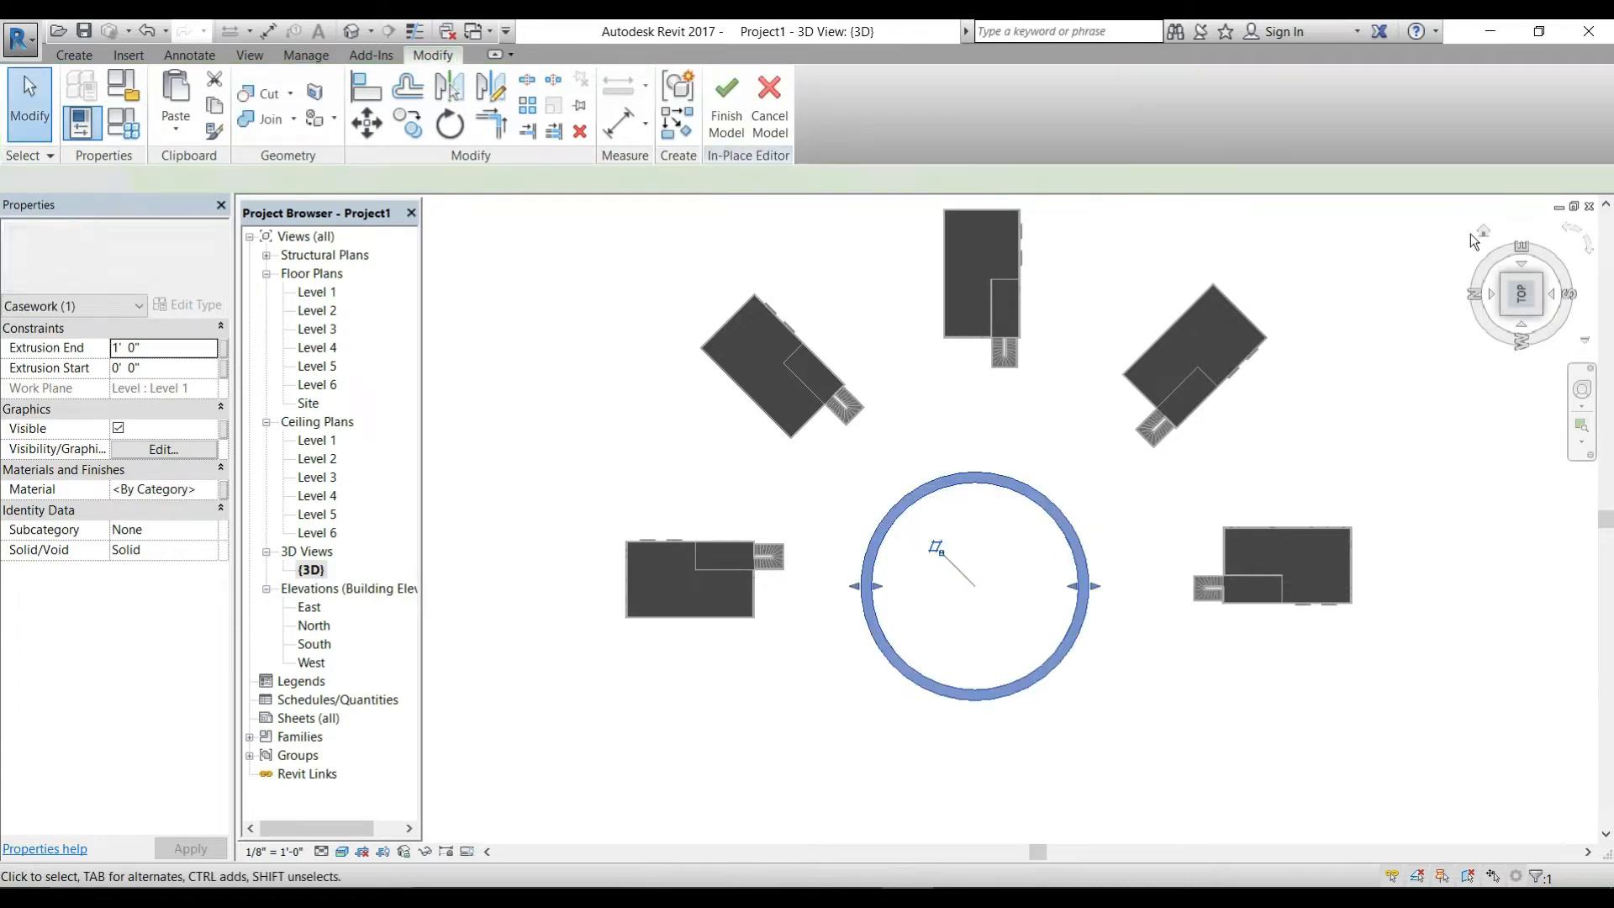
Step: Check the extruded ring in perspective and finish the in-place model
click(1481, 232)
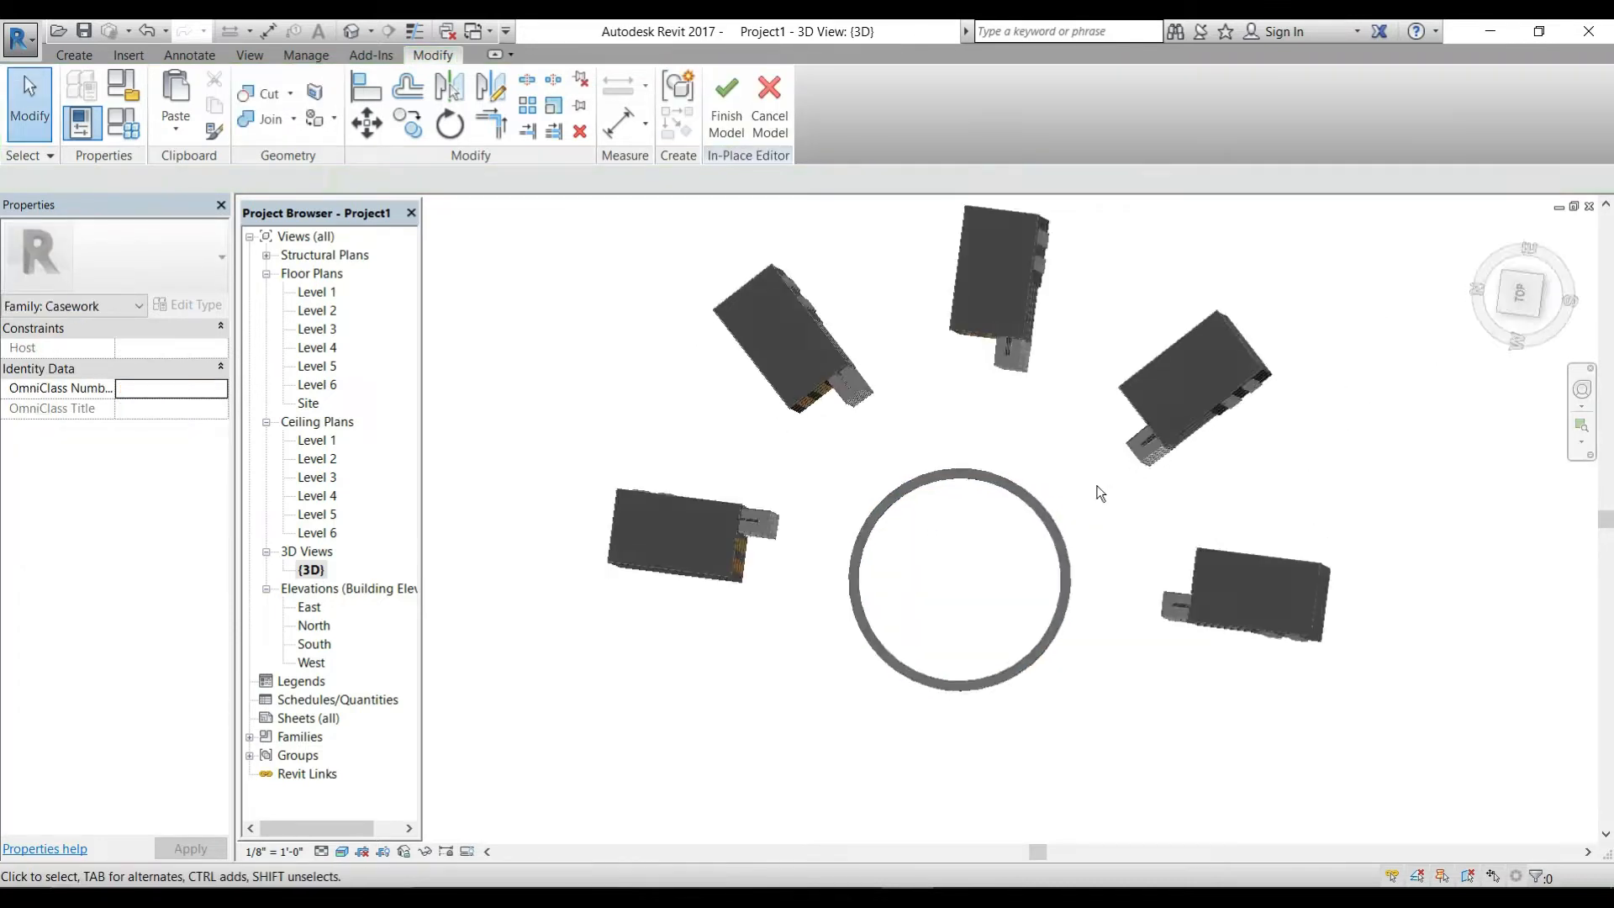
shift+middle_drag(778, 604, 832, 616)
scroll(753, 659, up, 6)
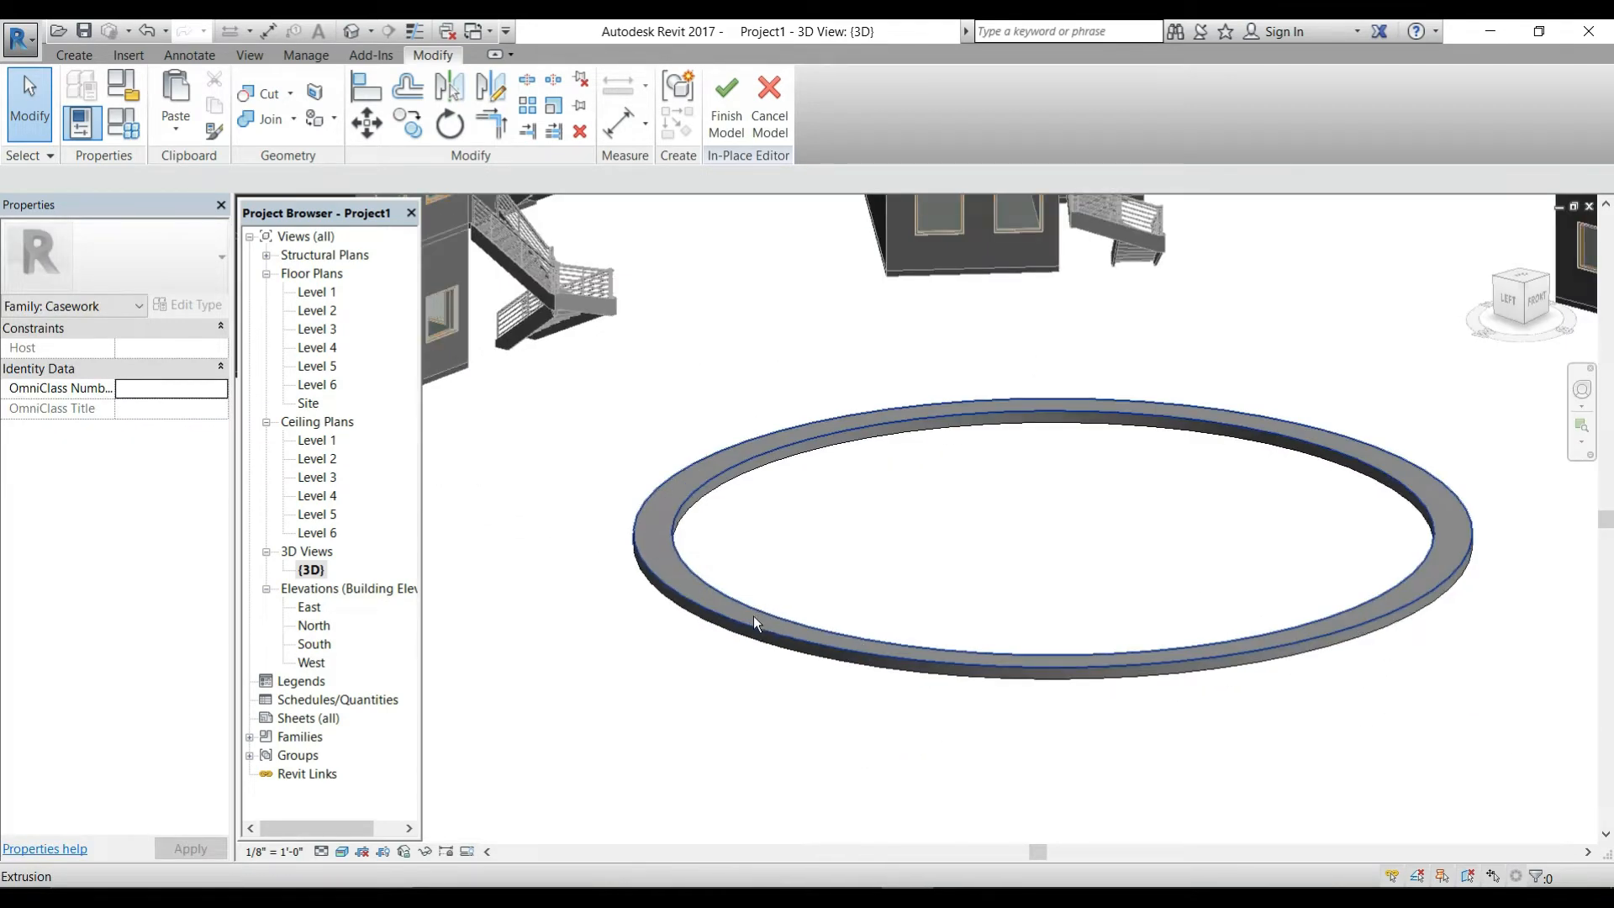
click(684, 592)
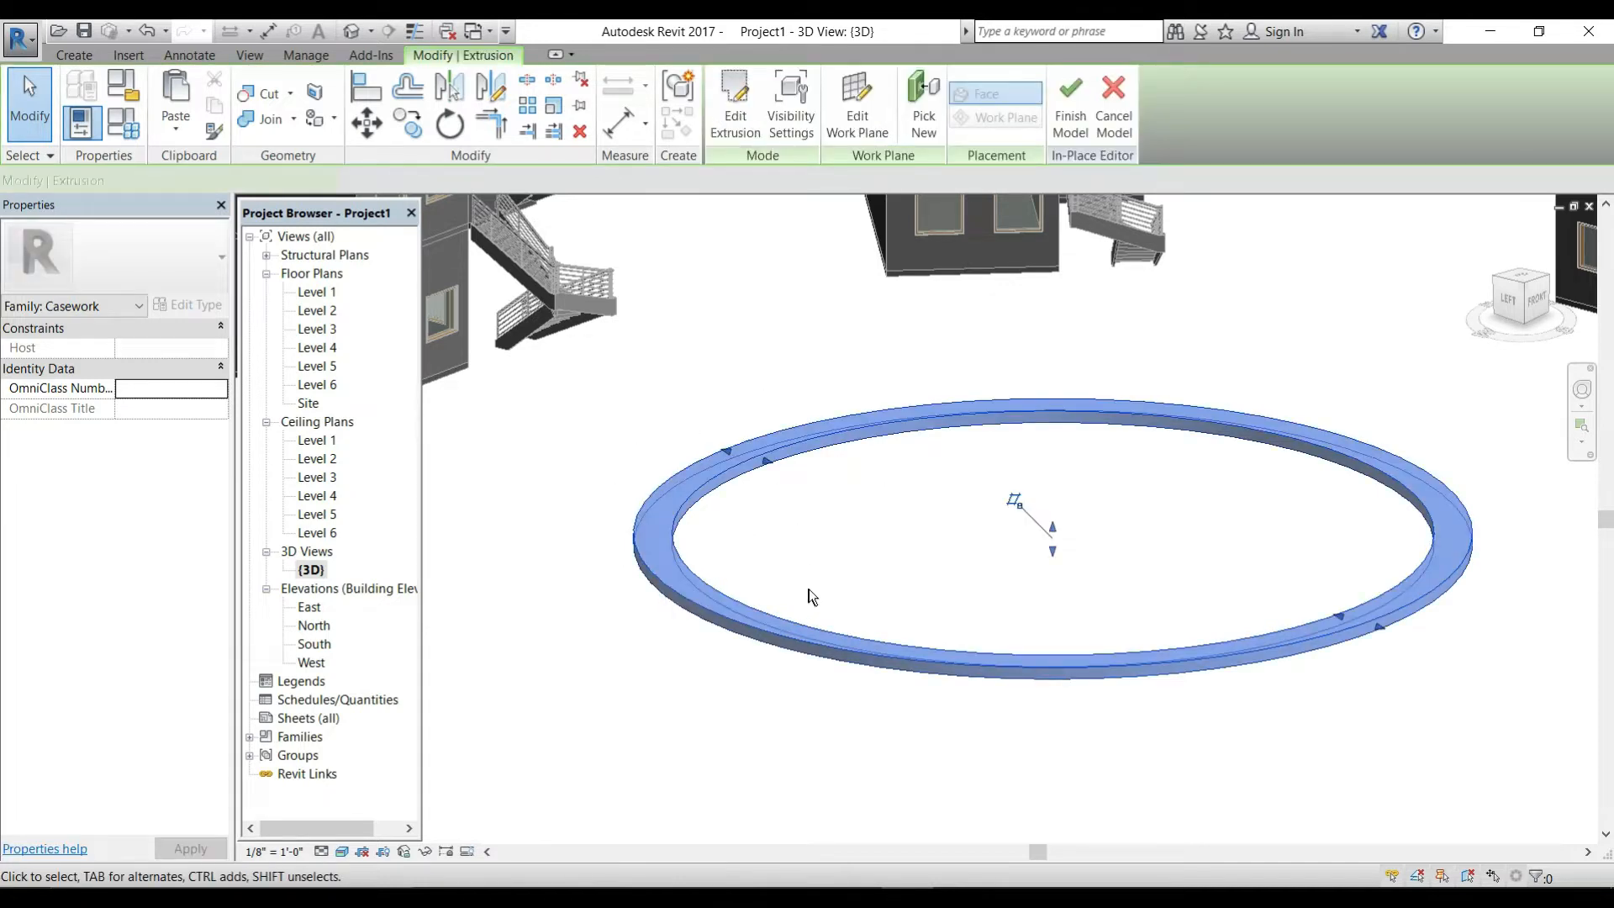
click(900, 543)
click(726, 101)
Step: Create an architectural floor, Generic Floor - 400mm on Level 1, with a circular boundary along the ring's inner edge
click(1524, 285)
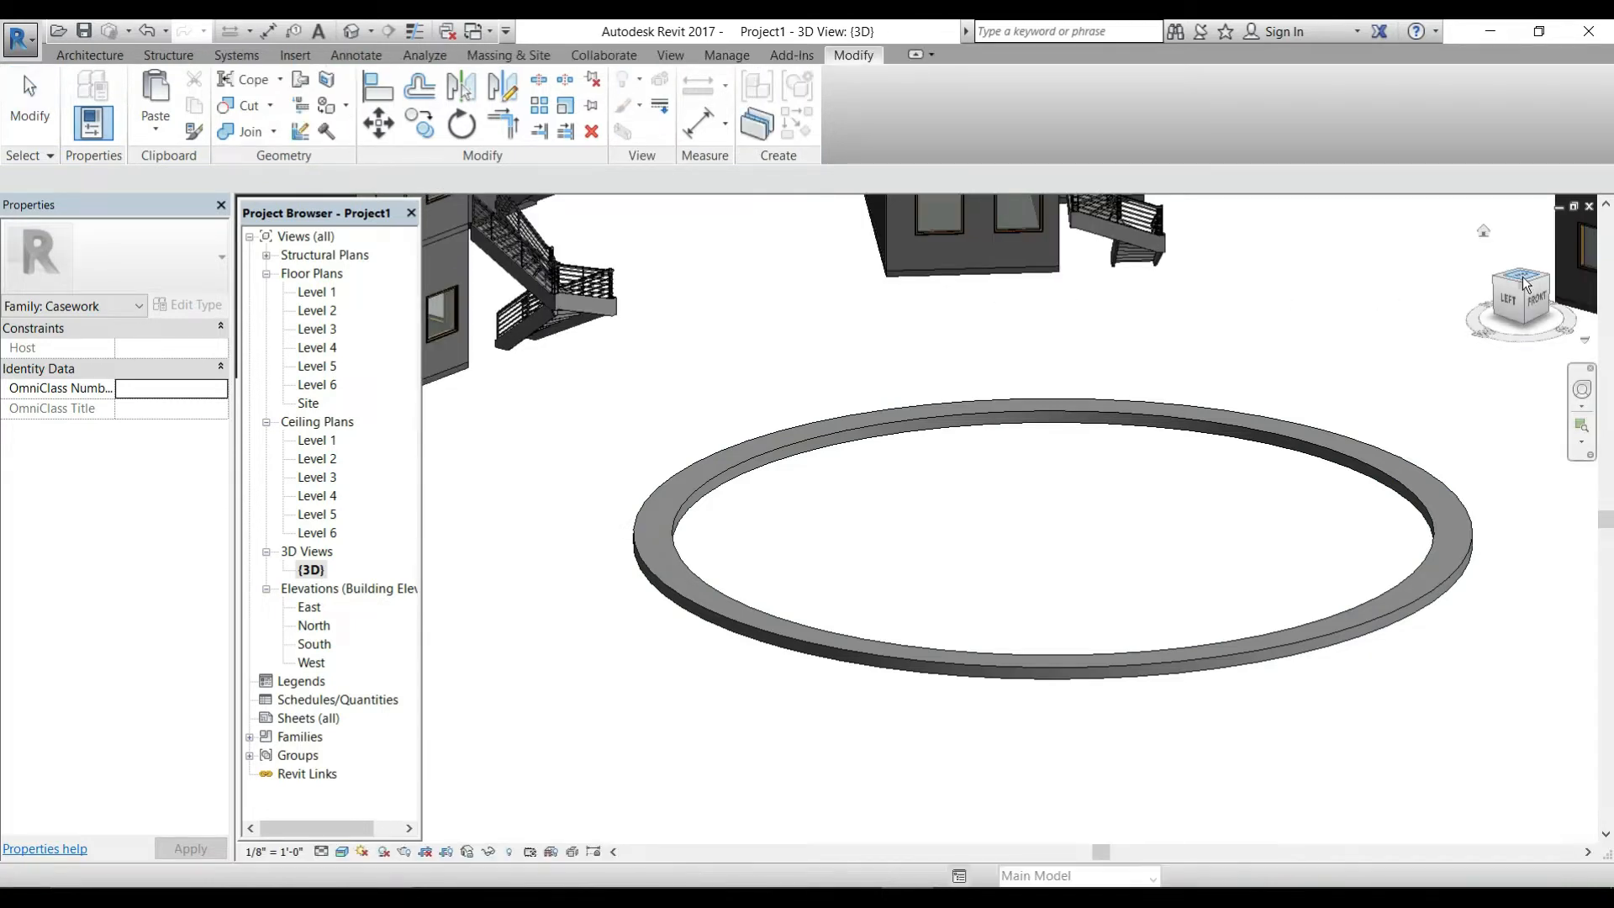
scroll(1081, 473, up, 4)
middle_drag(1245, 337, 1223, 279)
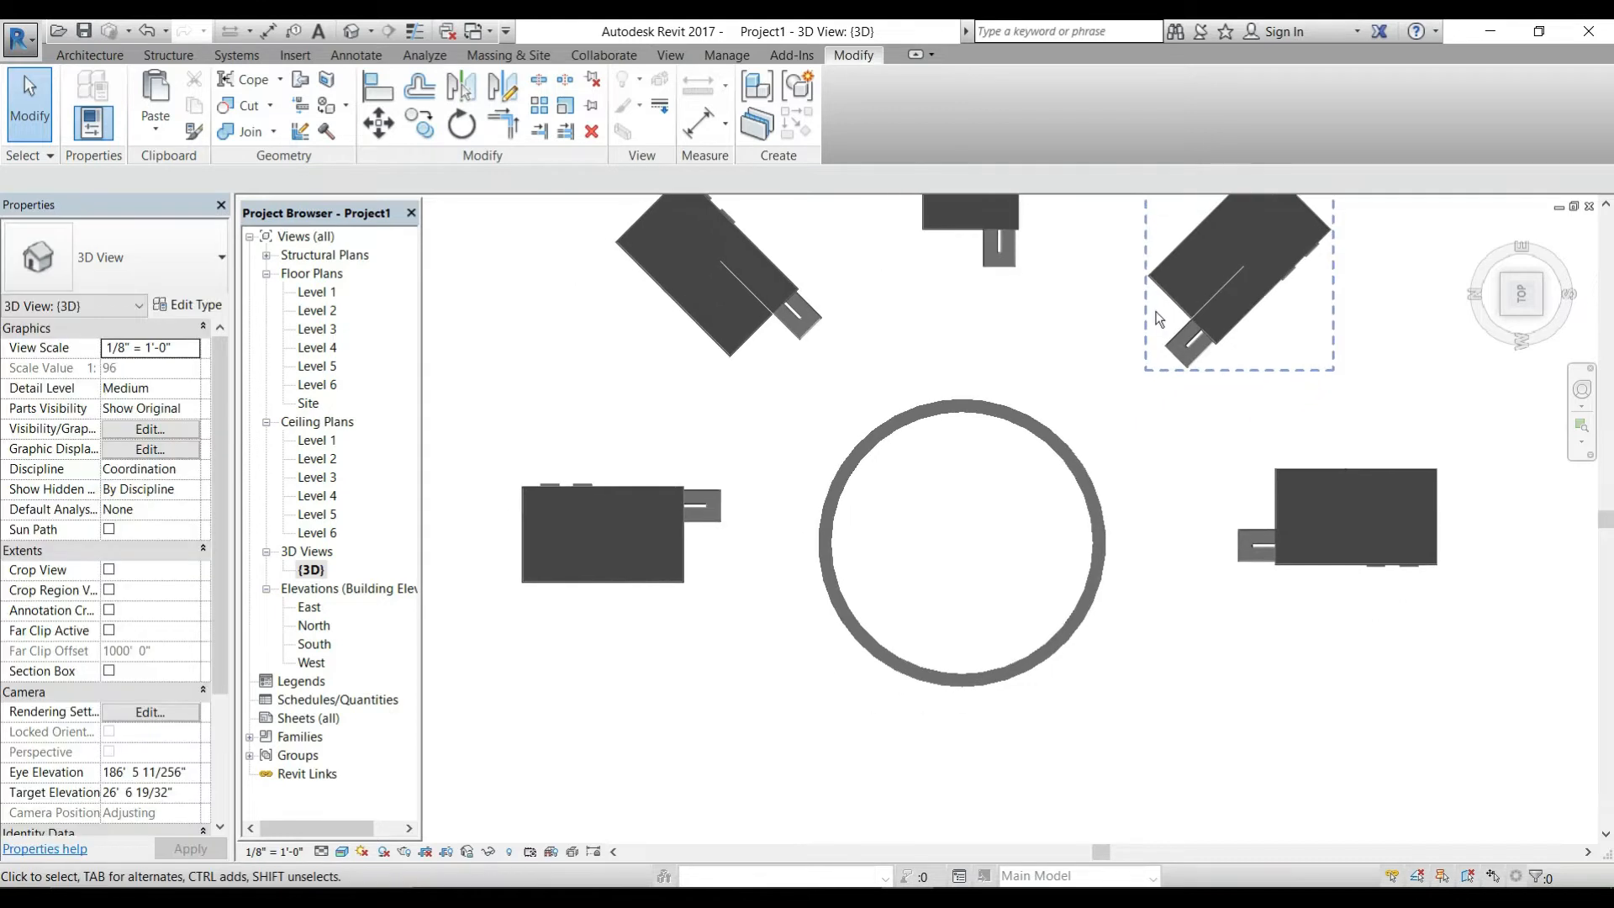
middle_drag(1045, 437, 1081, 366)
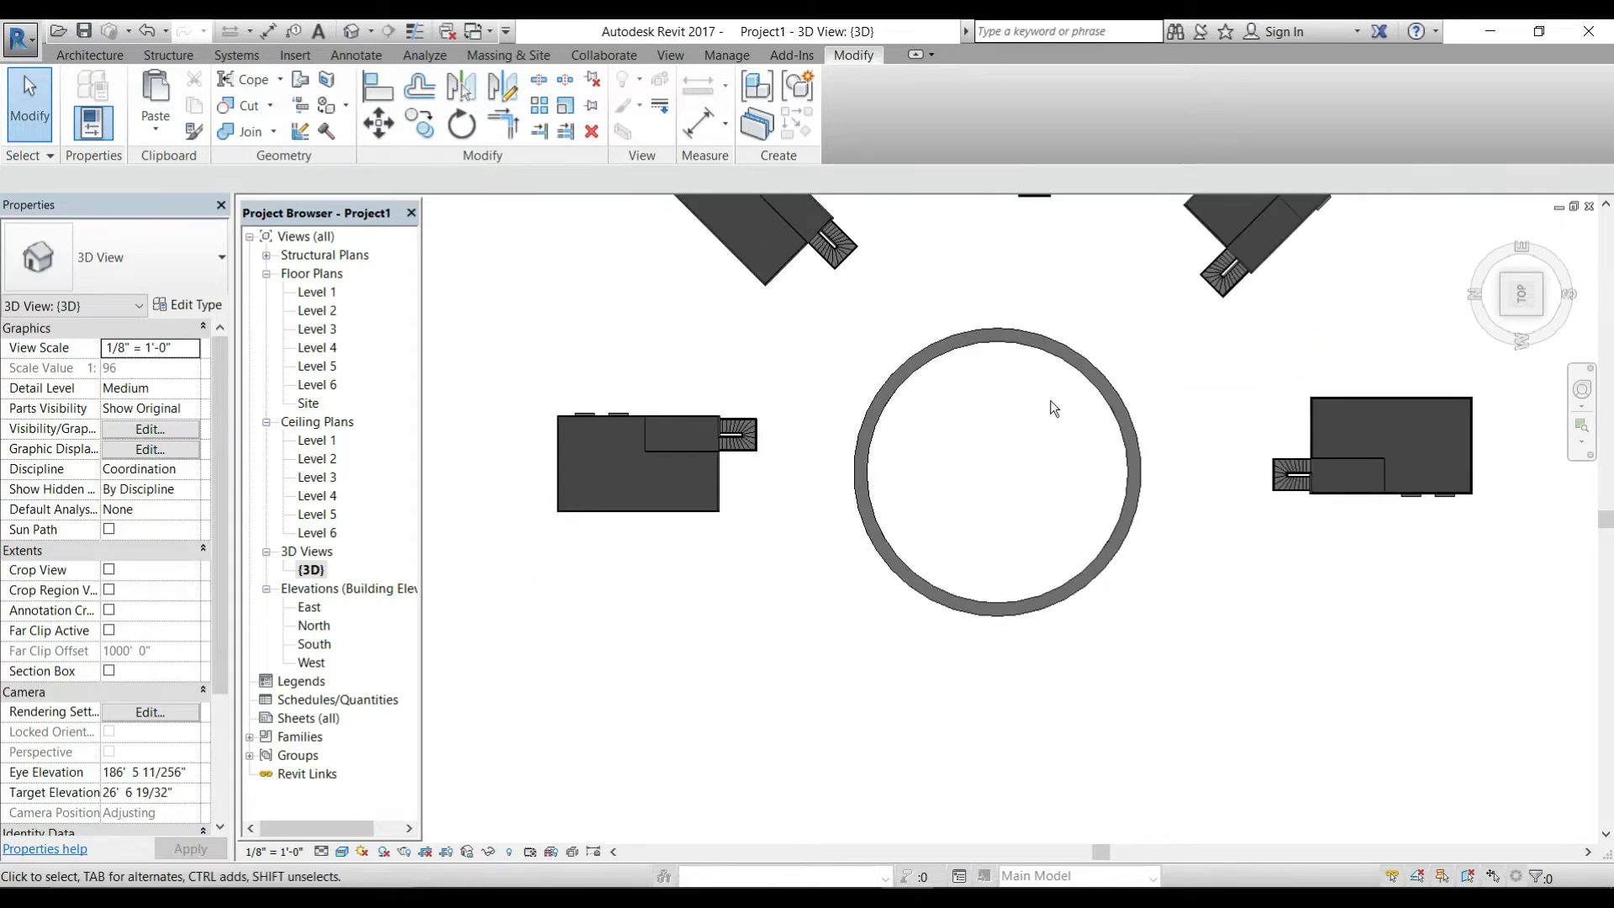
click(97, 57)
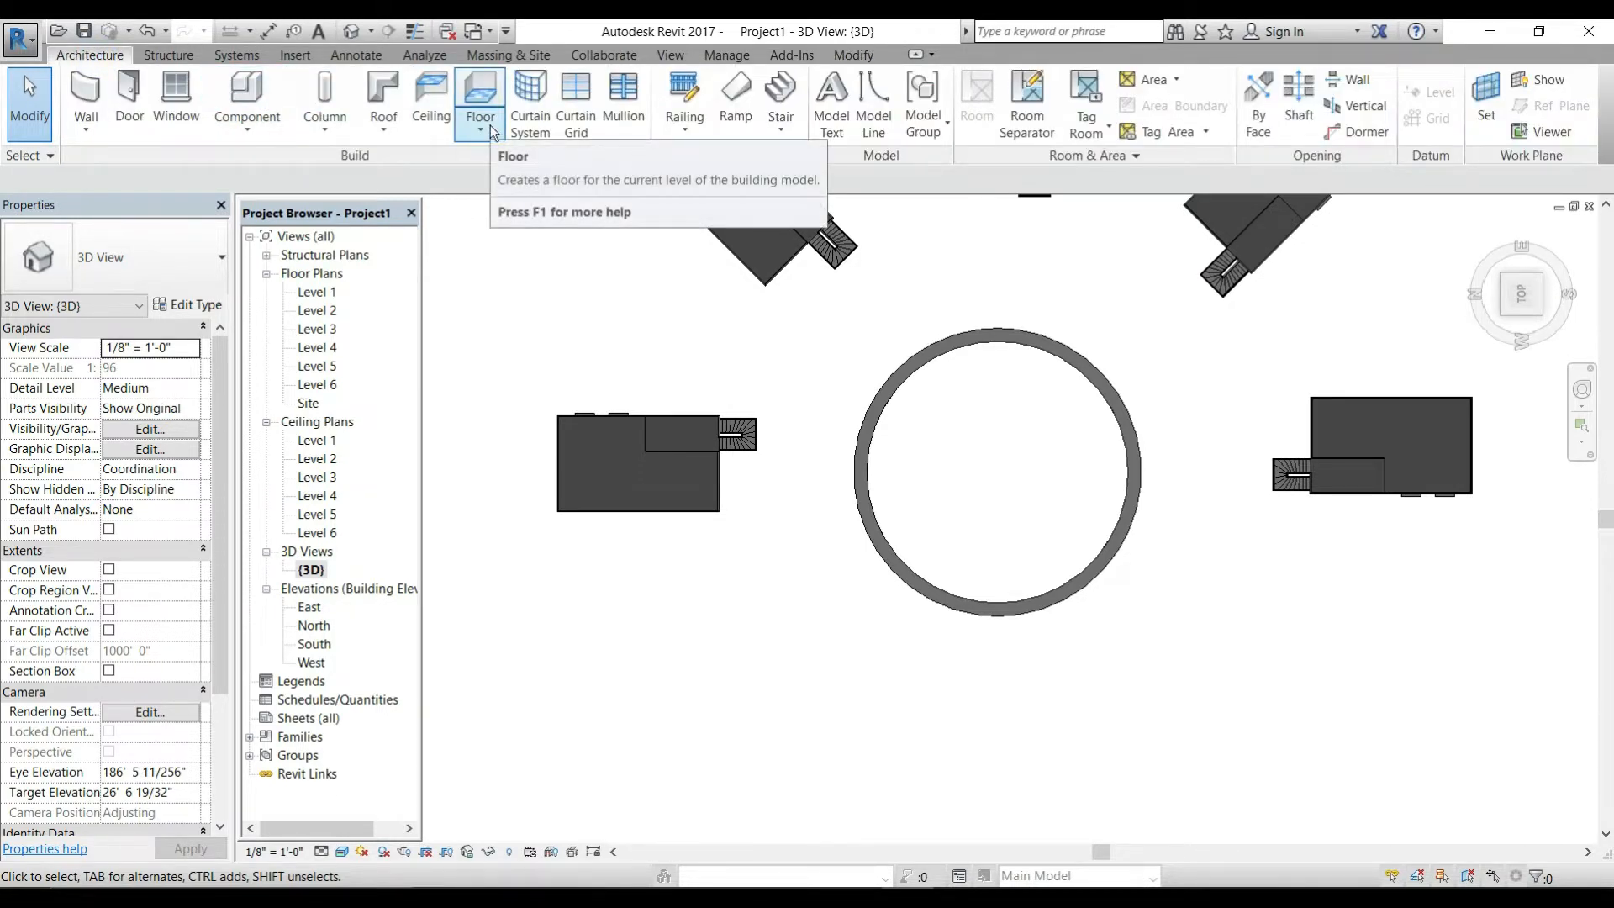
click(462, 131)
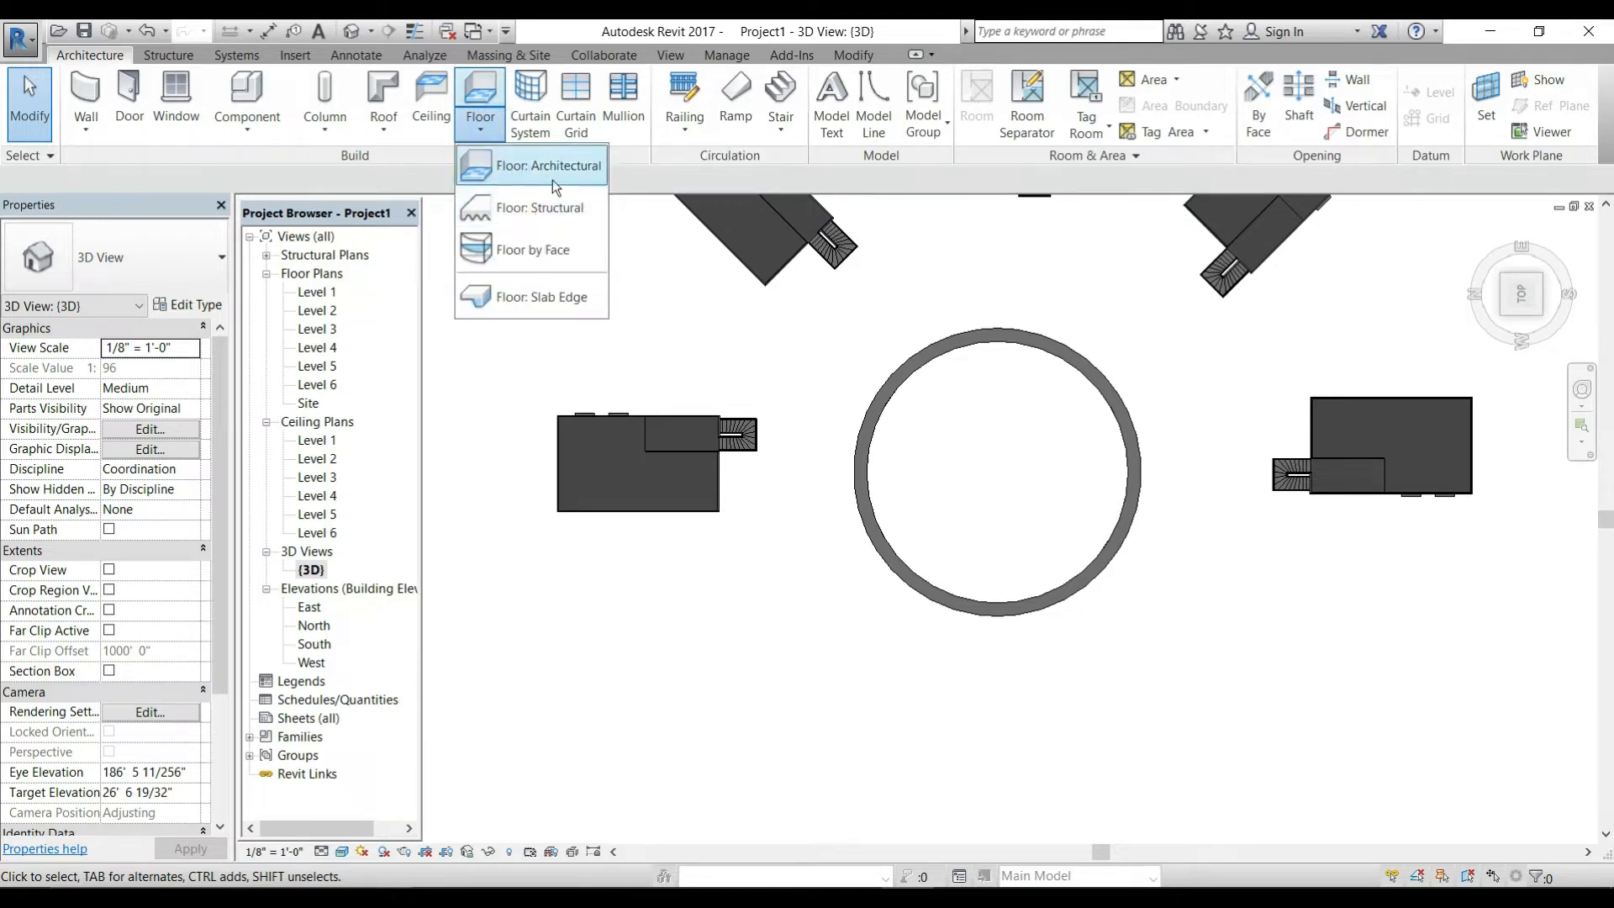
click(555, 179)
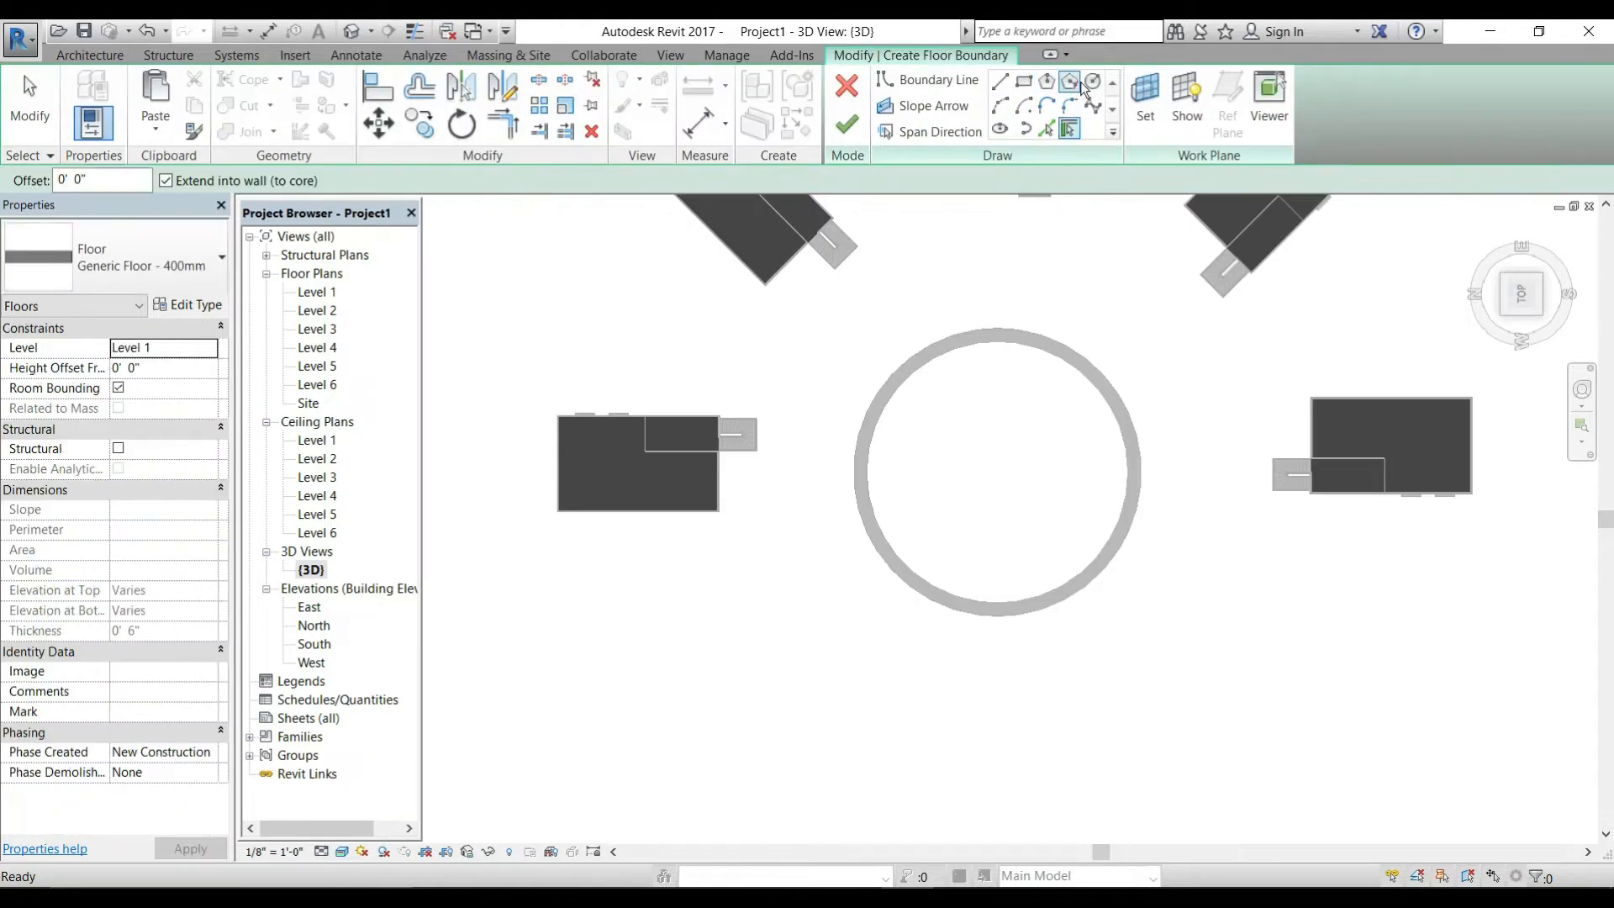
click(1091, 84)
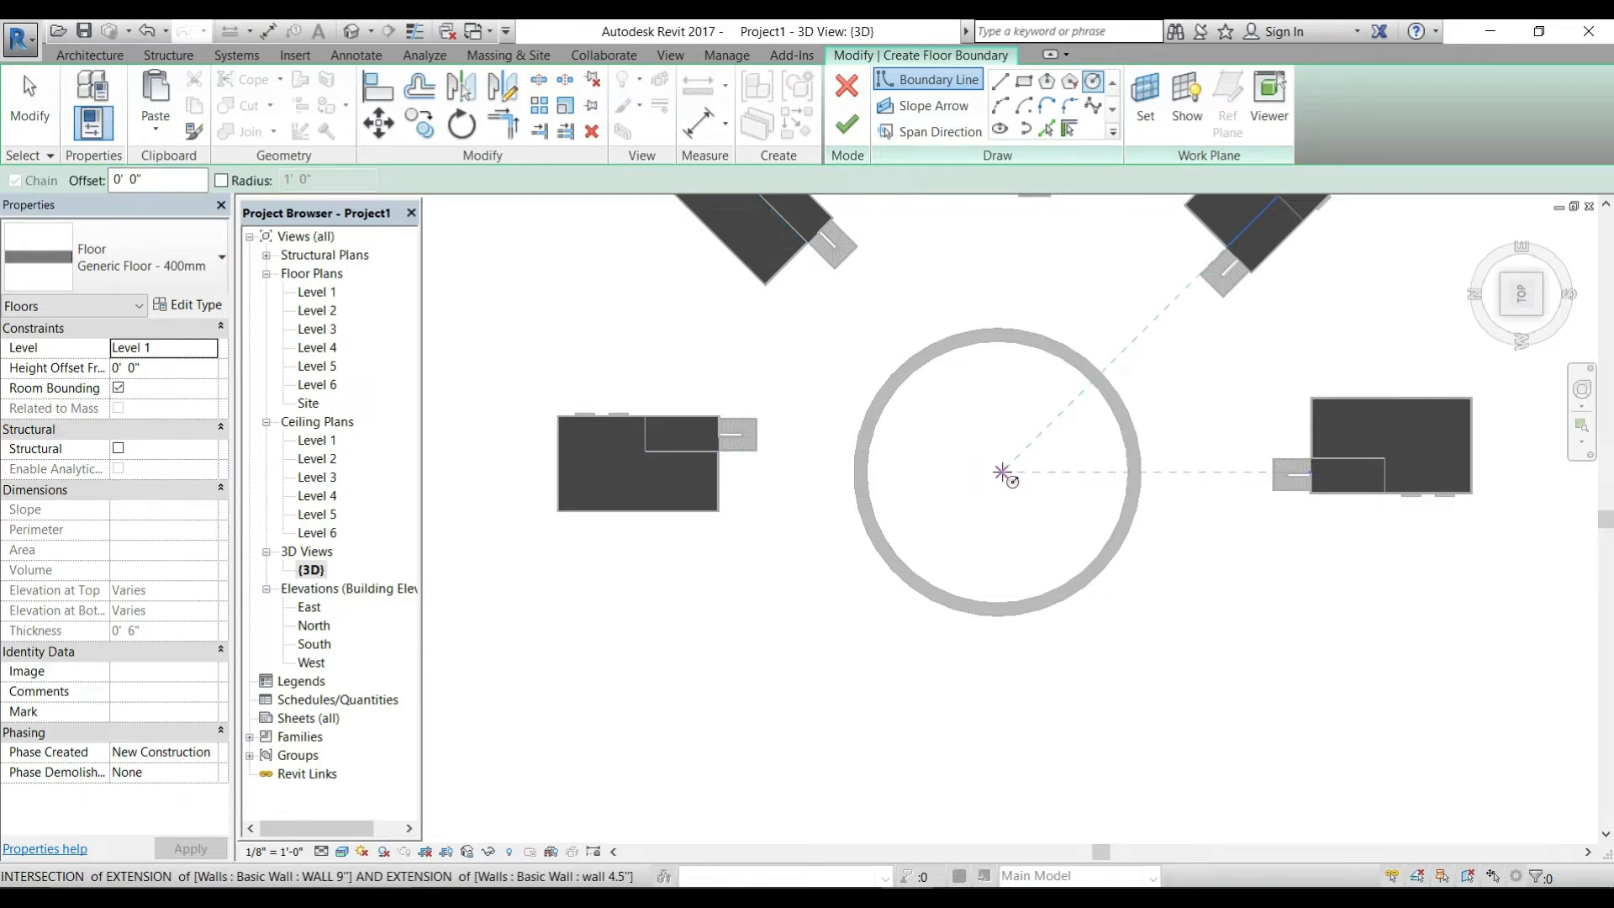
click(994, 473)
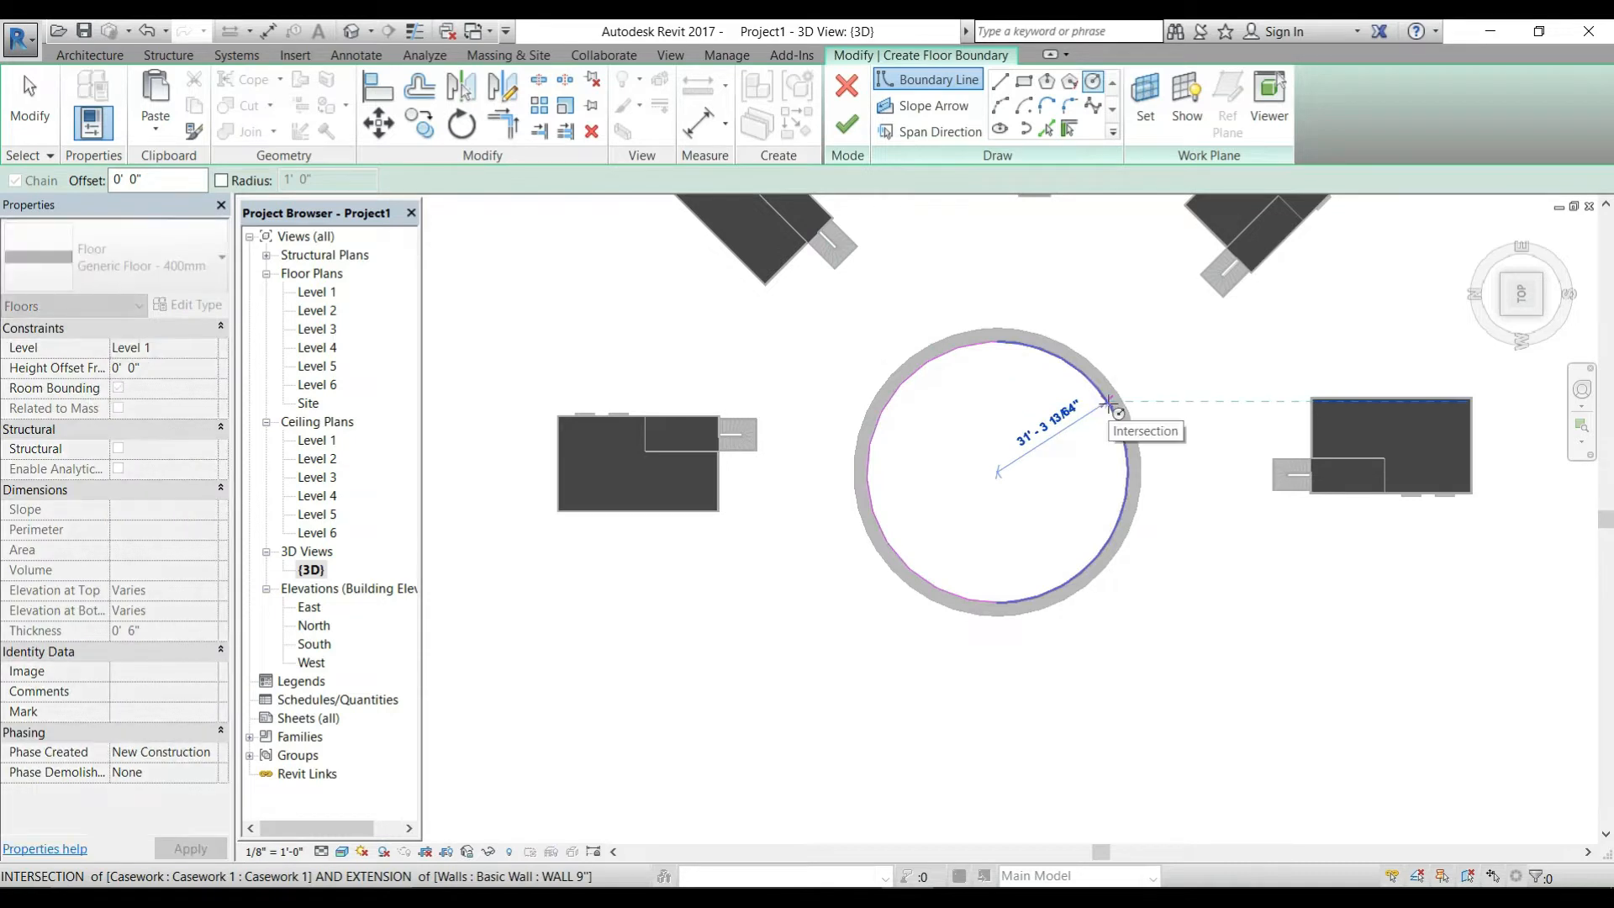
click(1108, 403)
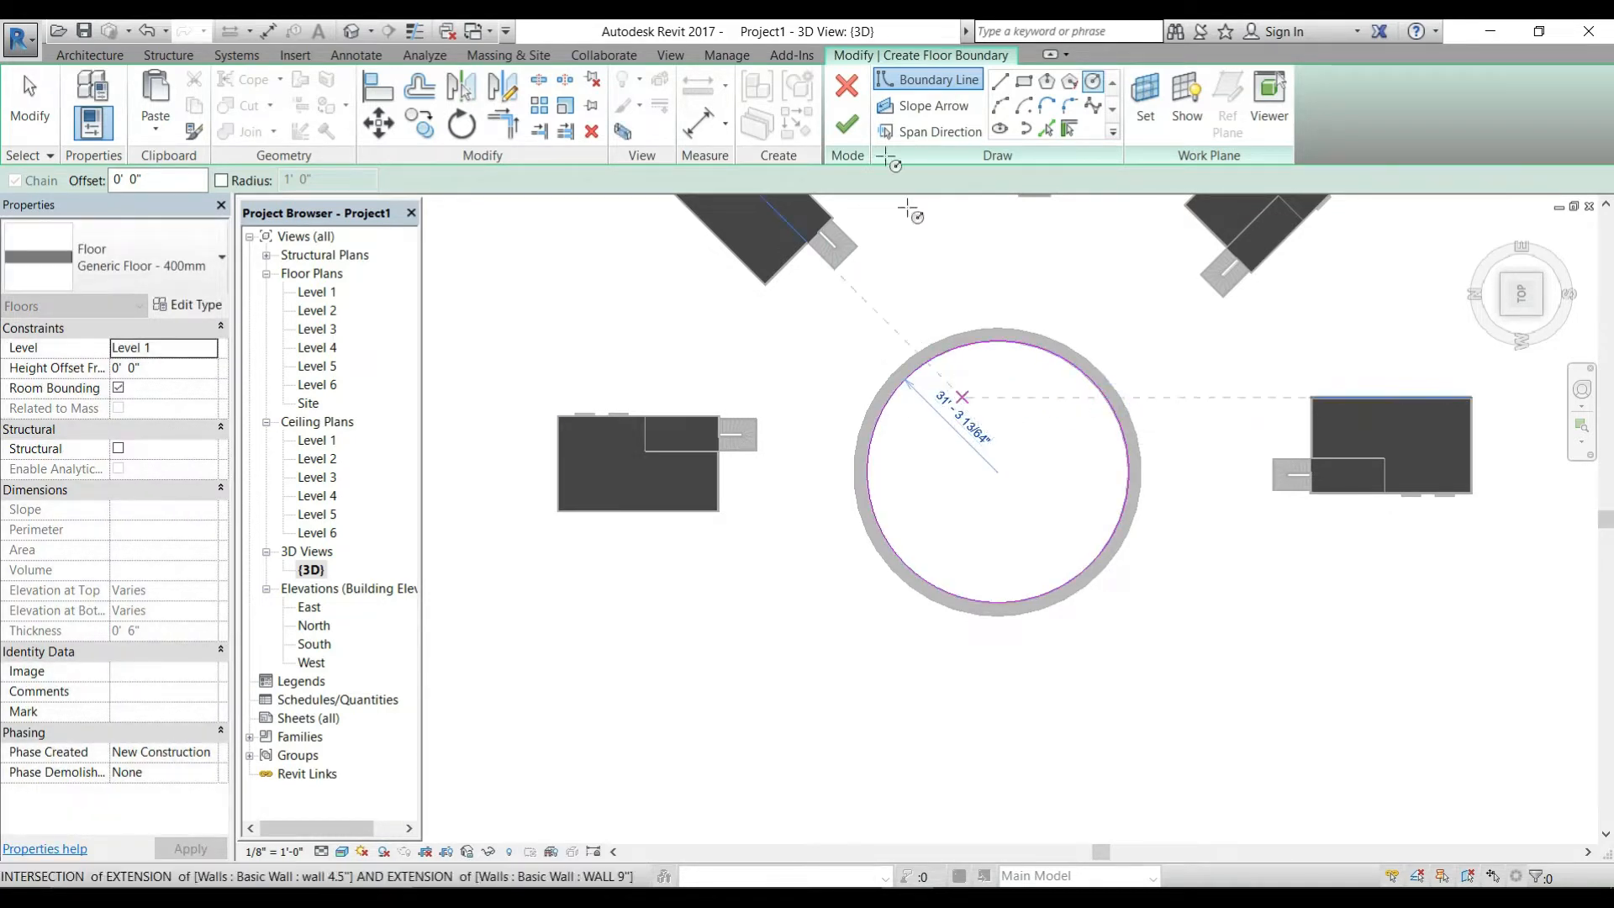
click(847, 126)
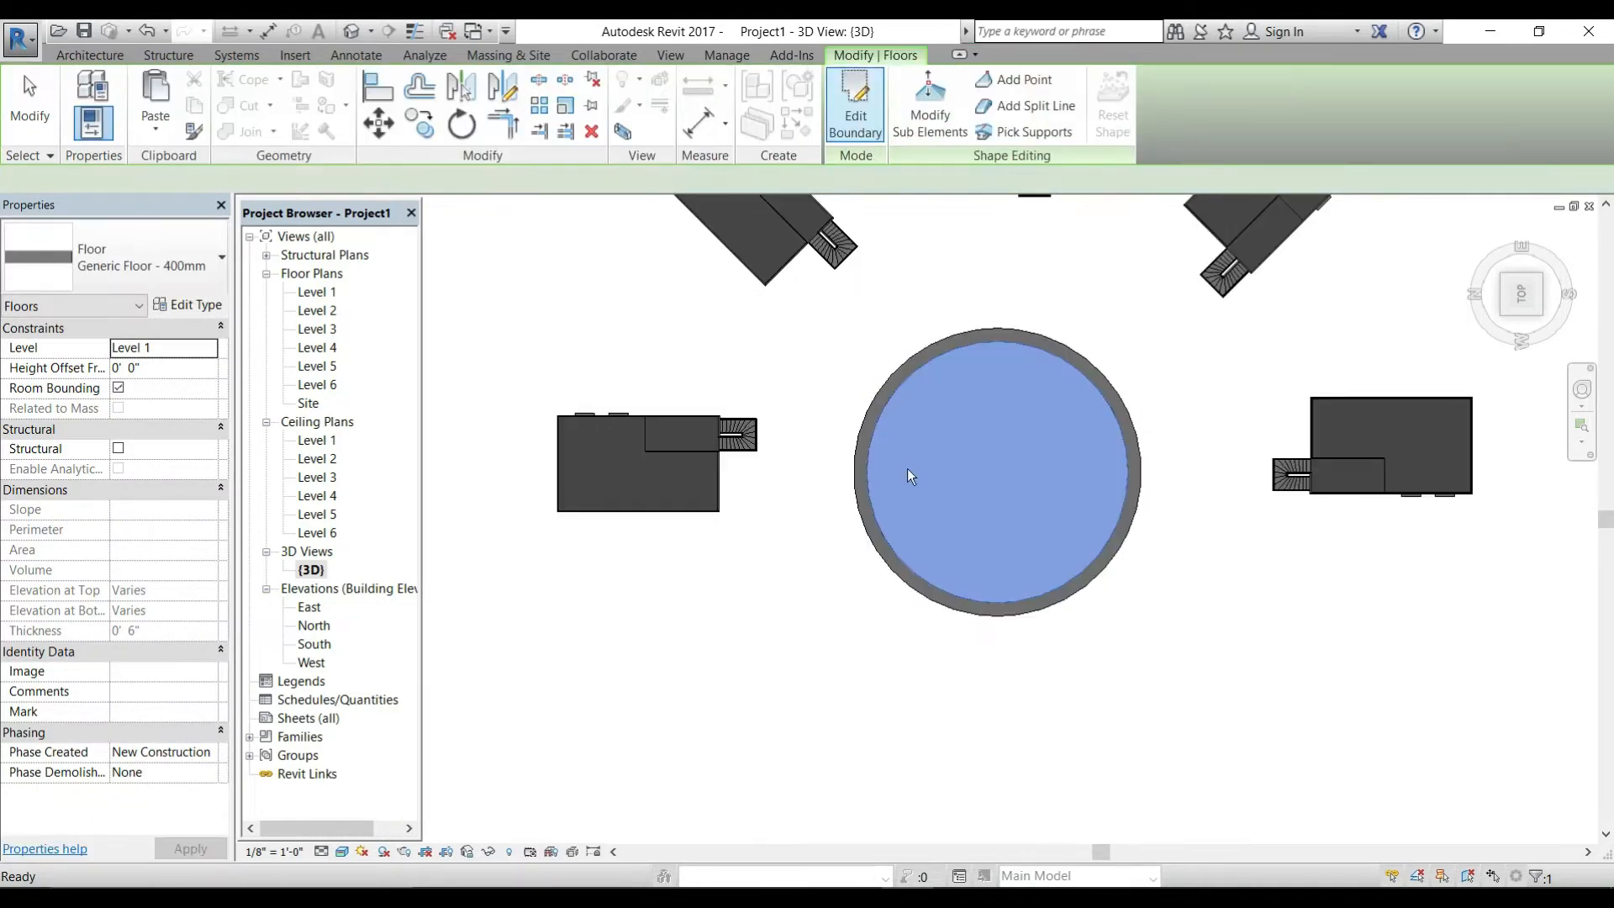
click(839, 476)
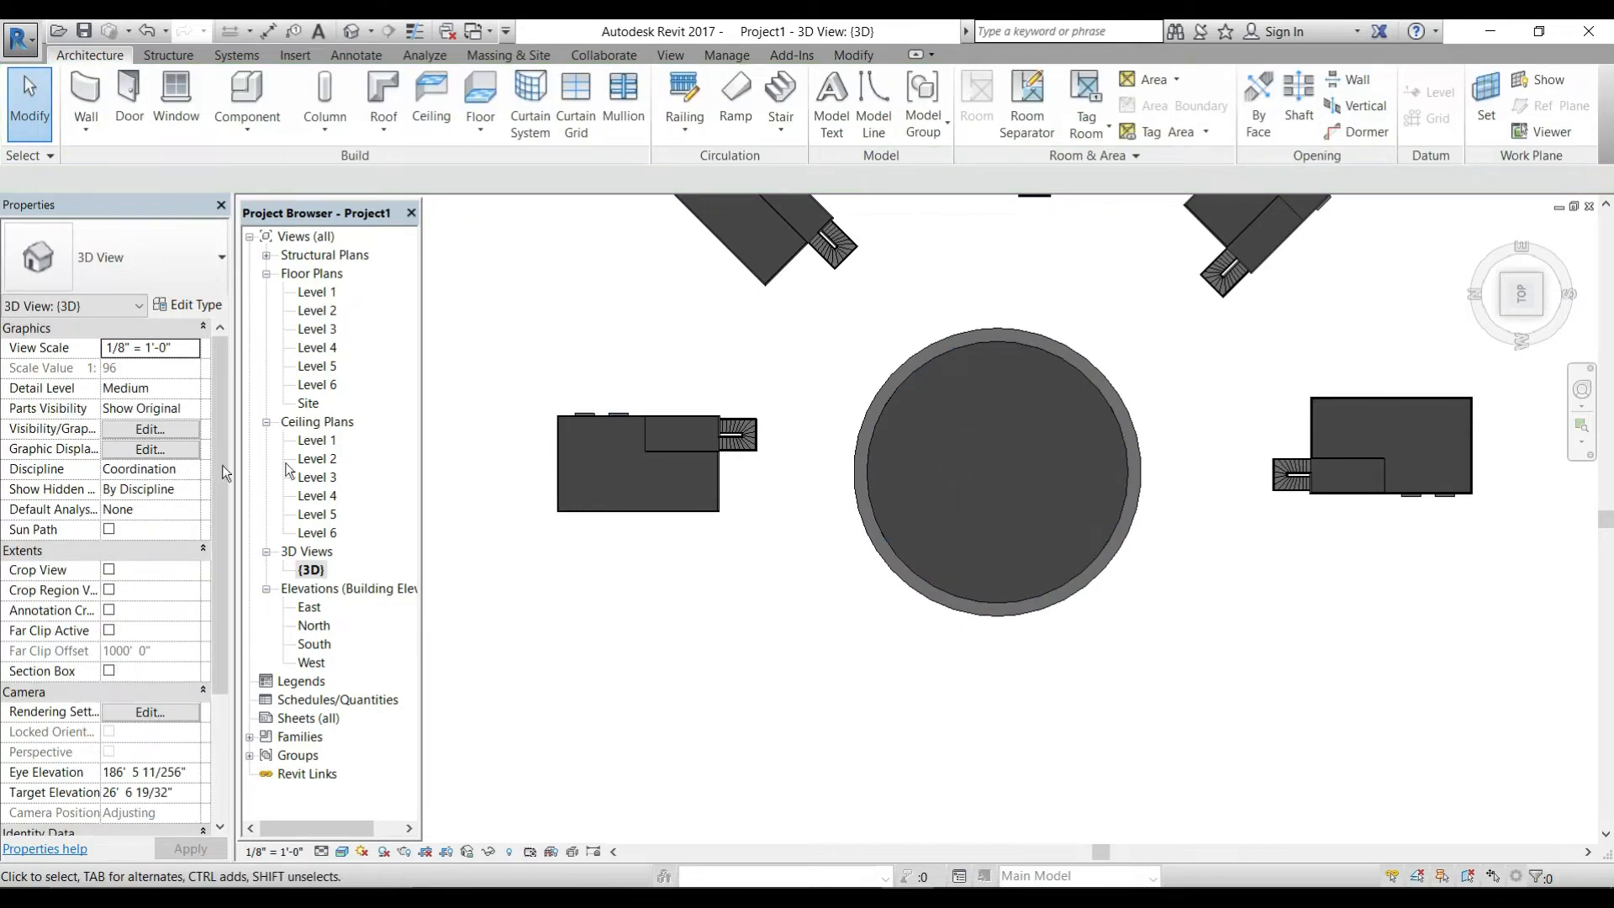
Step: Set the circular floor's height offset from Level 1 to -3' 0"
shift+middle_drag(1481, 227, 1046, 474)
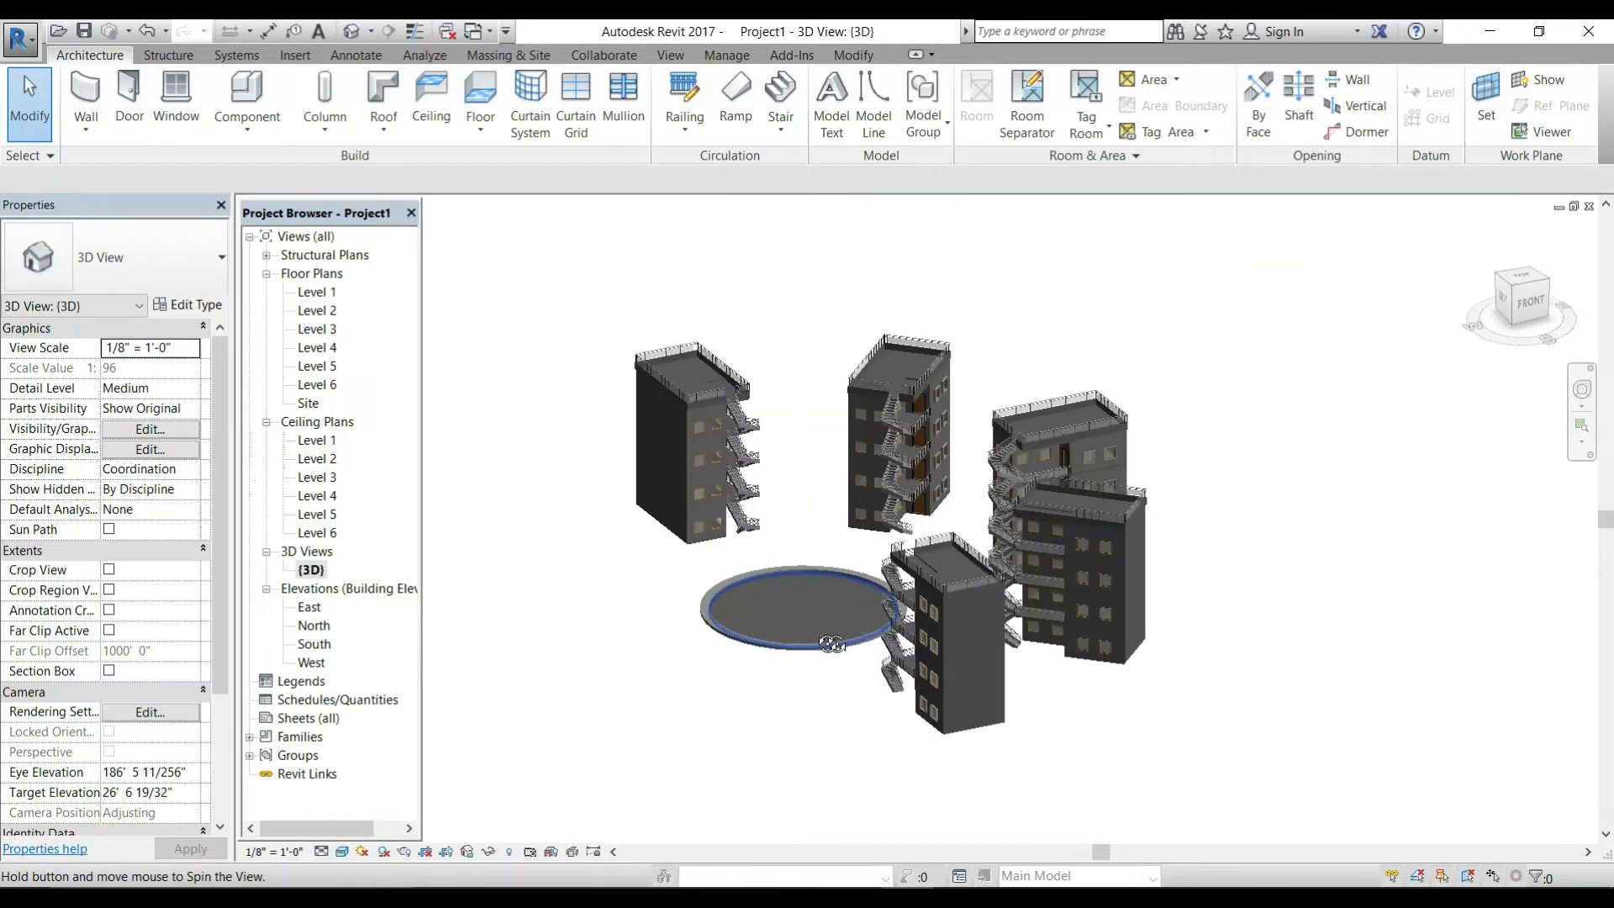
click(775, 638)
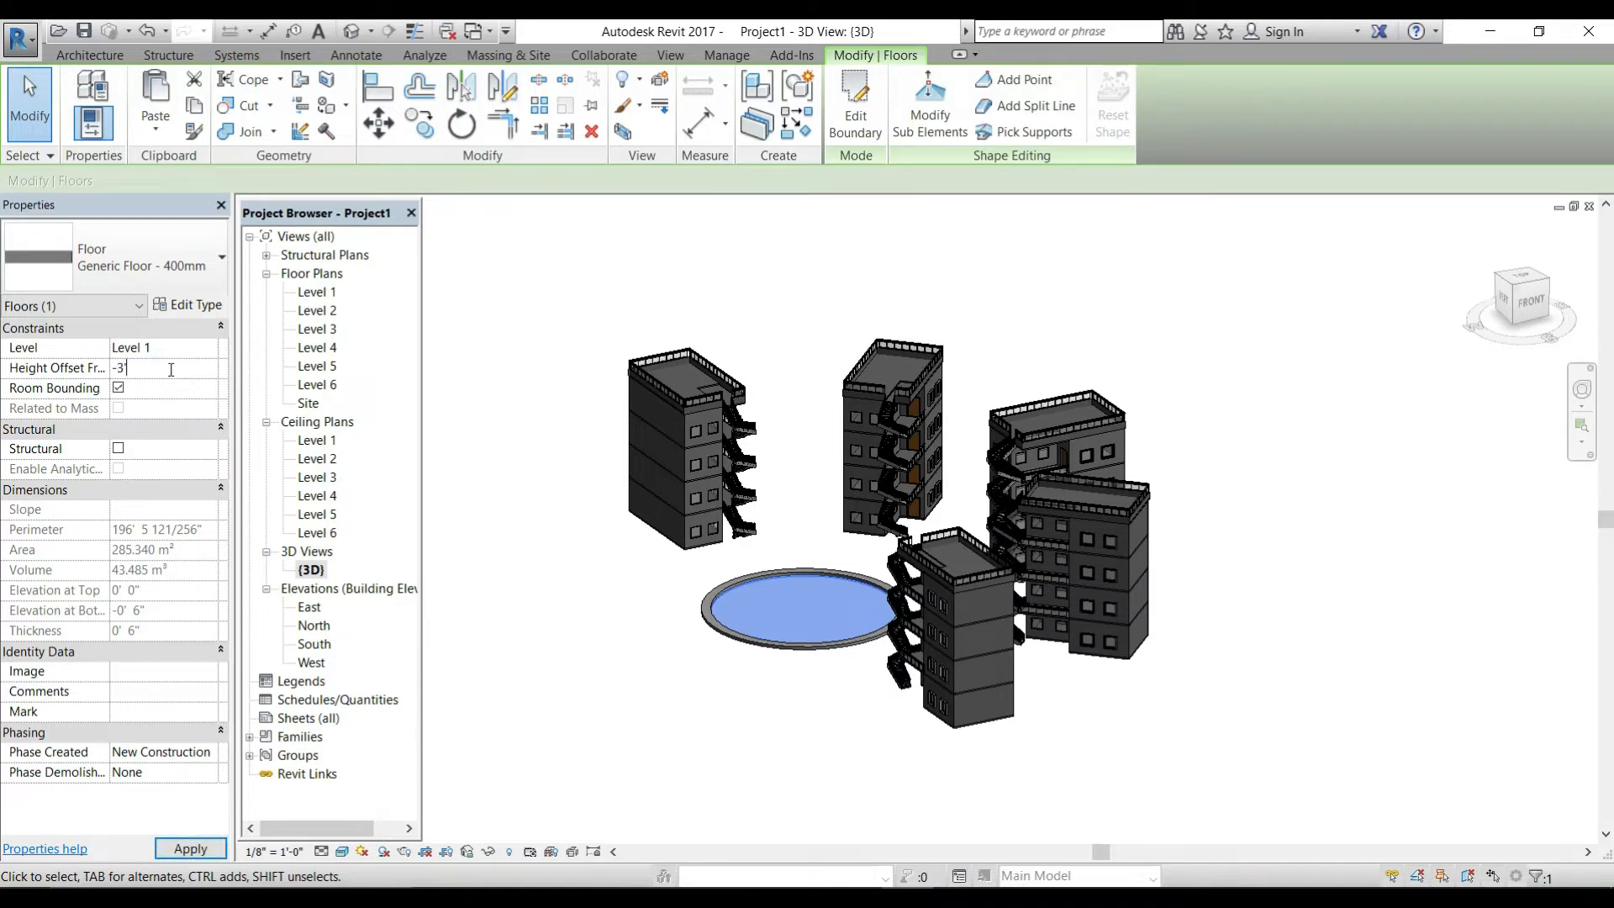
click(192, 851)
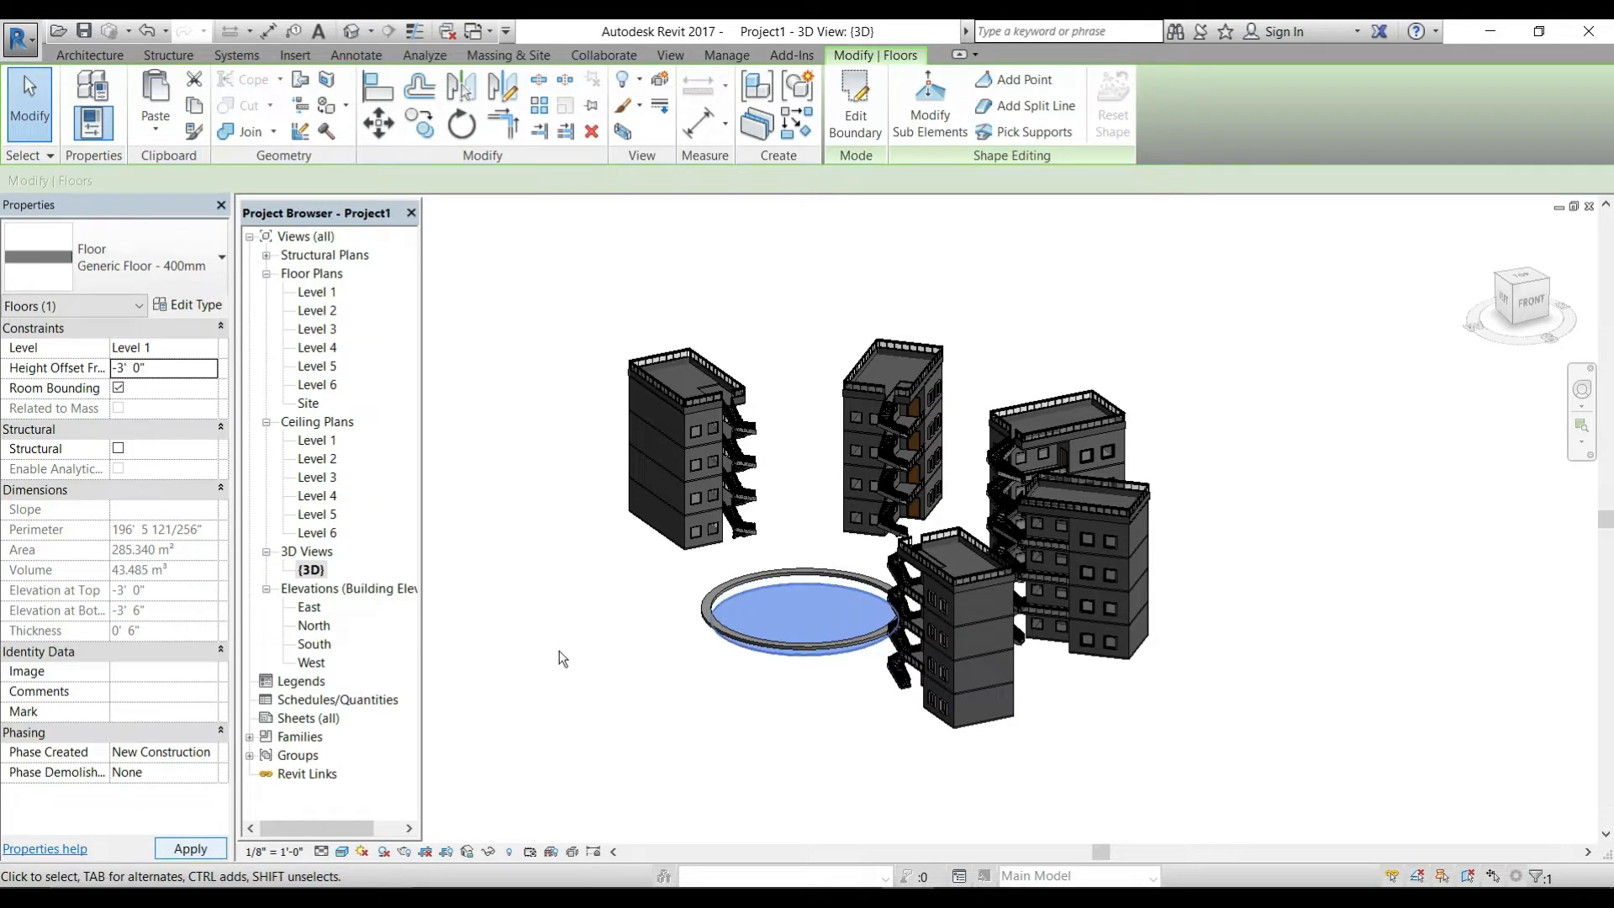
scroll(728, 693, up, 3)
shift+middle_drag(731, 698, 851, 577)
scroll(804, 699, up, 4)
key(Escape)
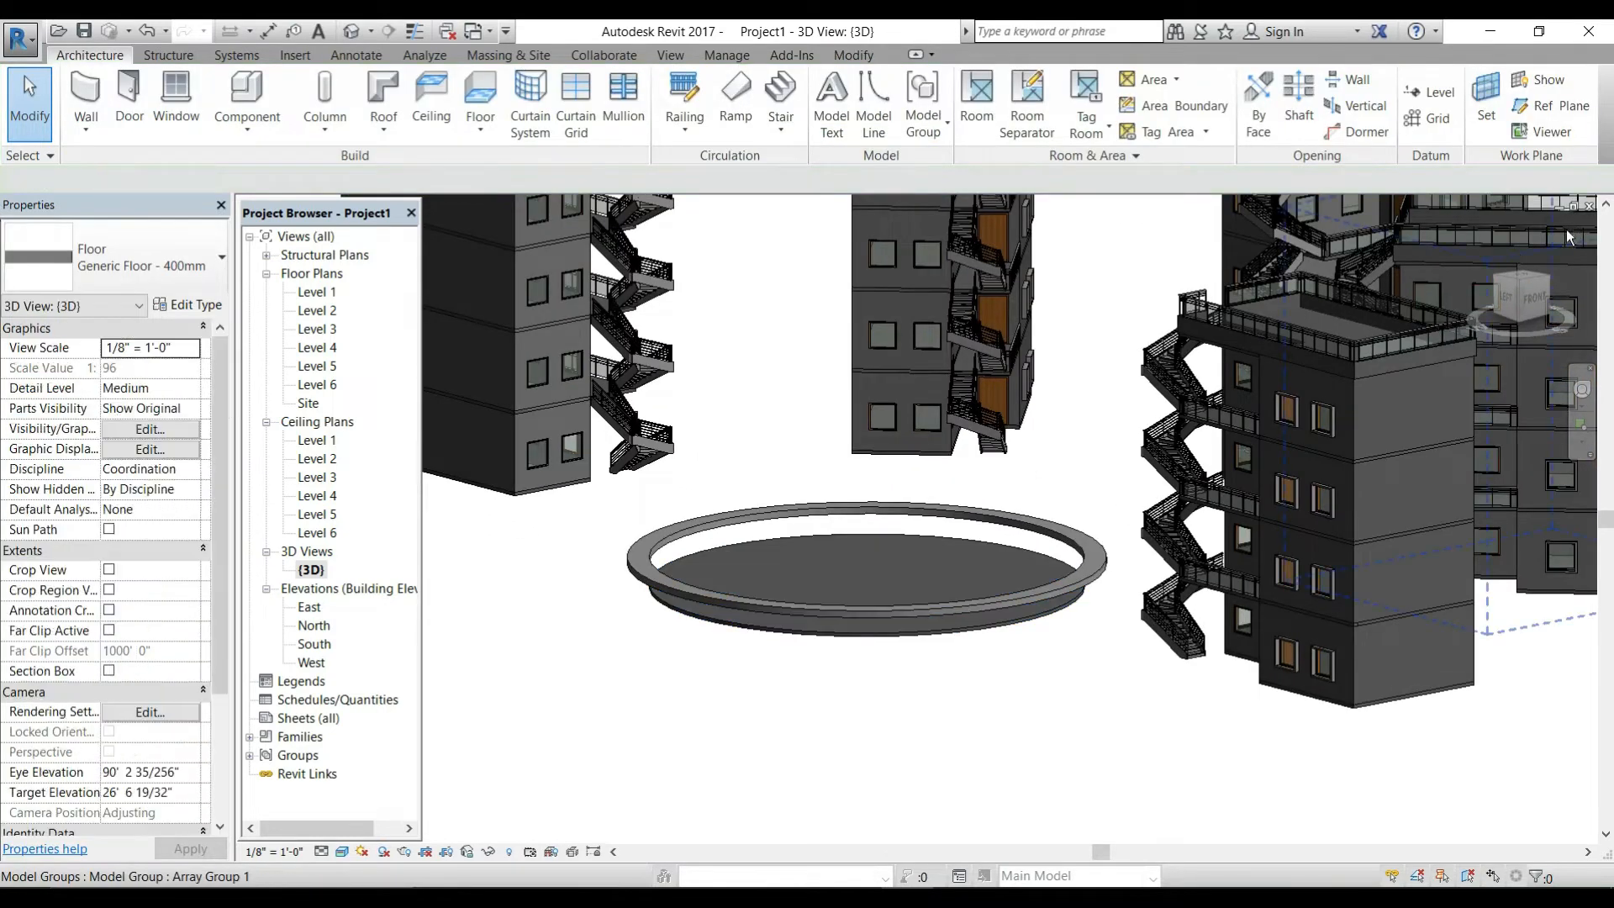
click(1522, 281)
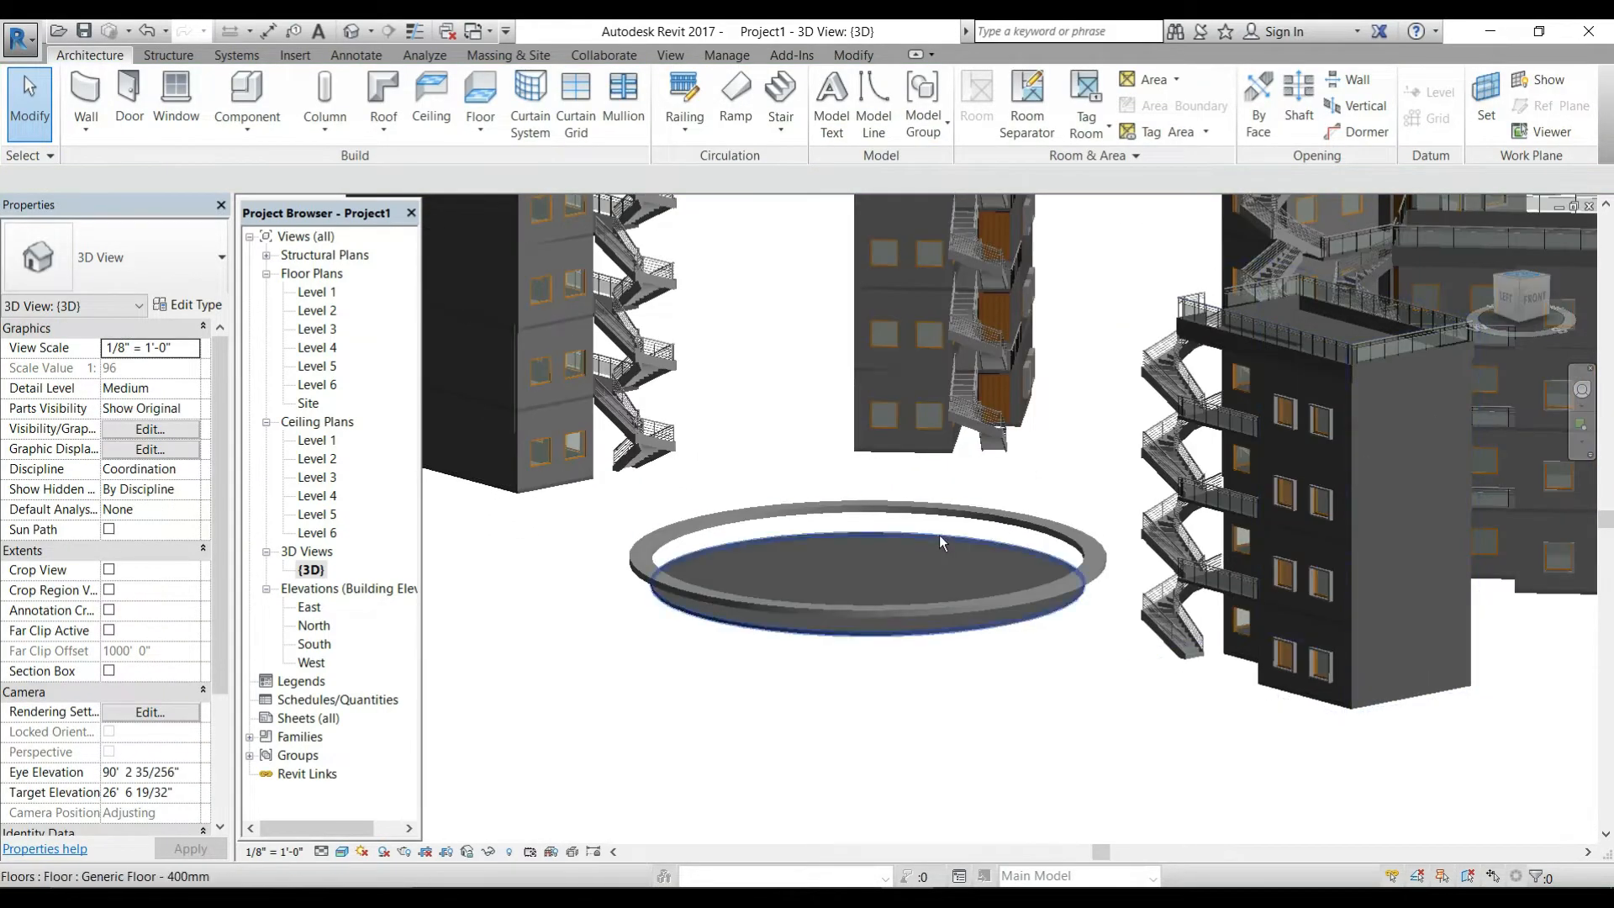
scroll(772, 513, up, 1)
middle_drag(876, 513, 797, 546)
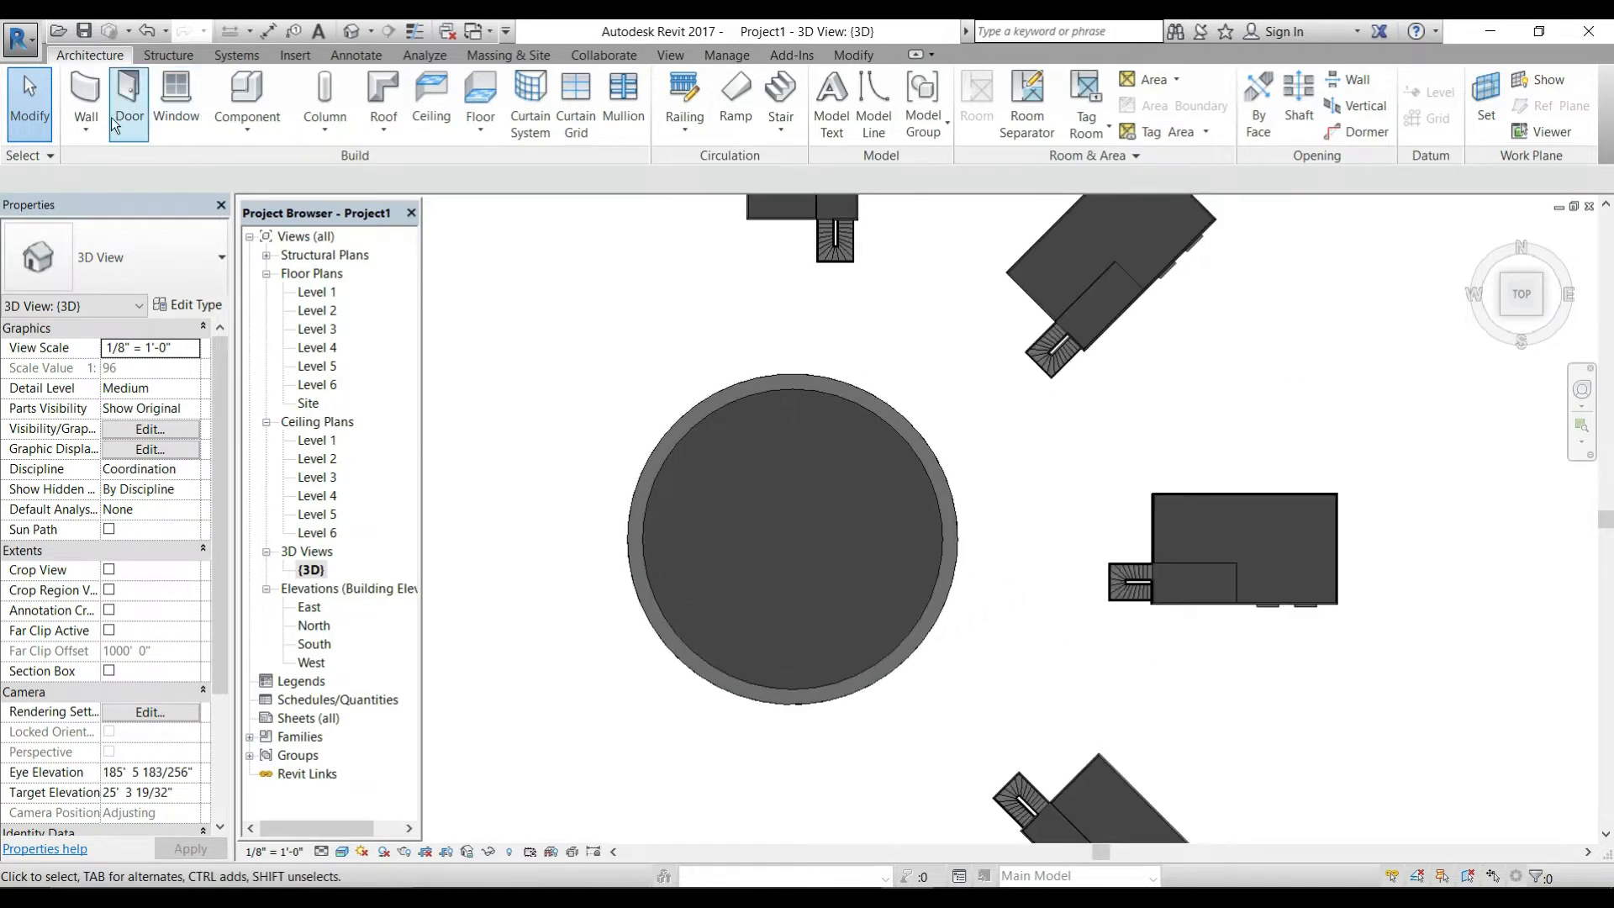
click(86, 129)
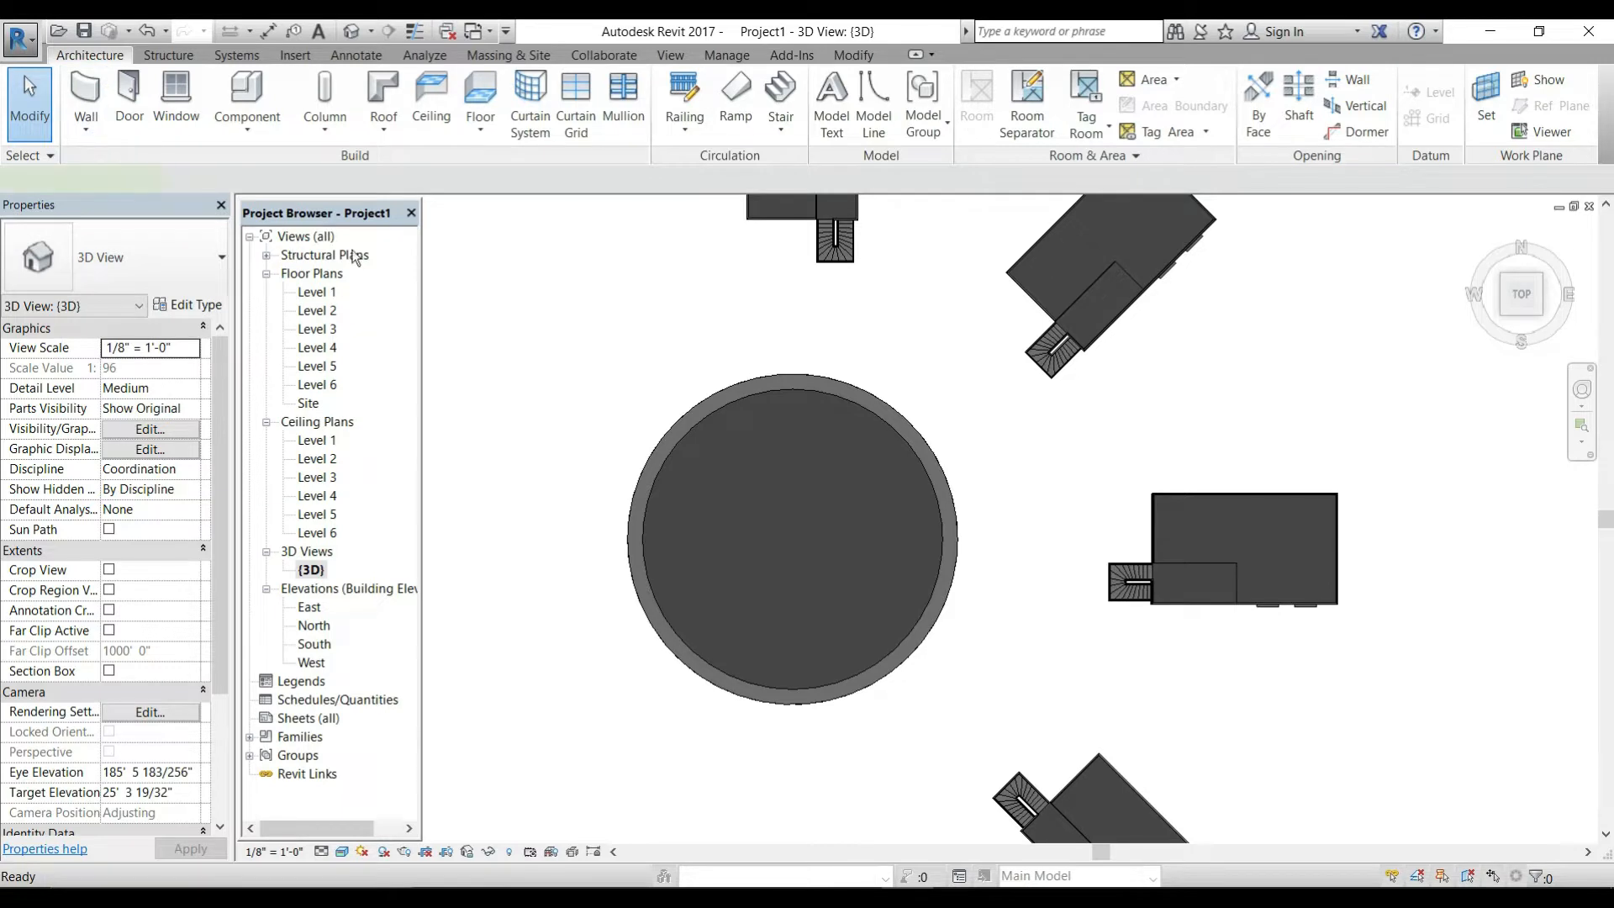
key(w)
key(a)
click(934, 85)
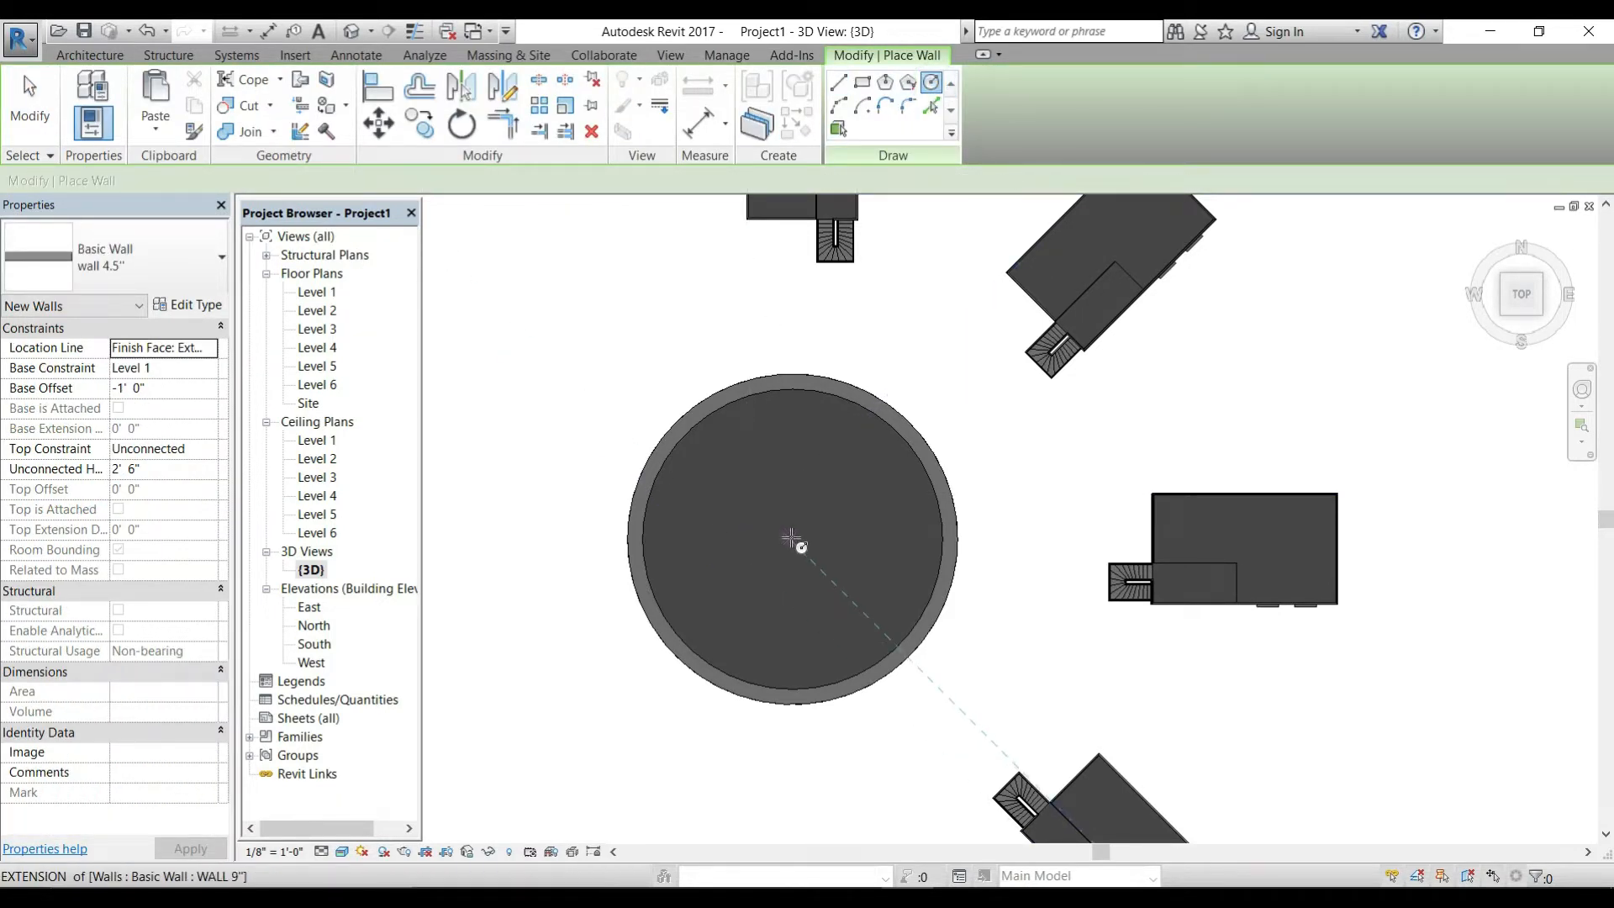
click(836, 538)
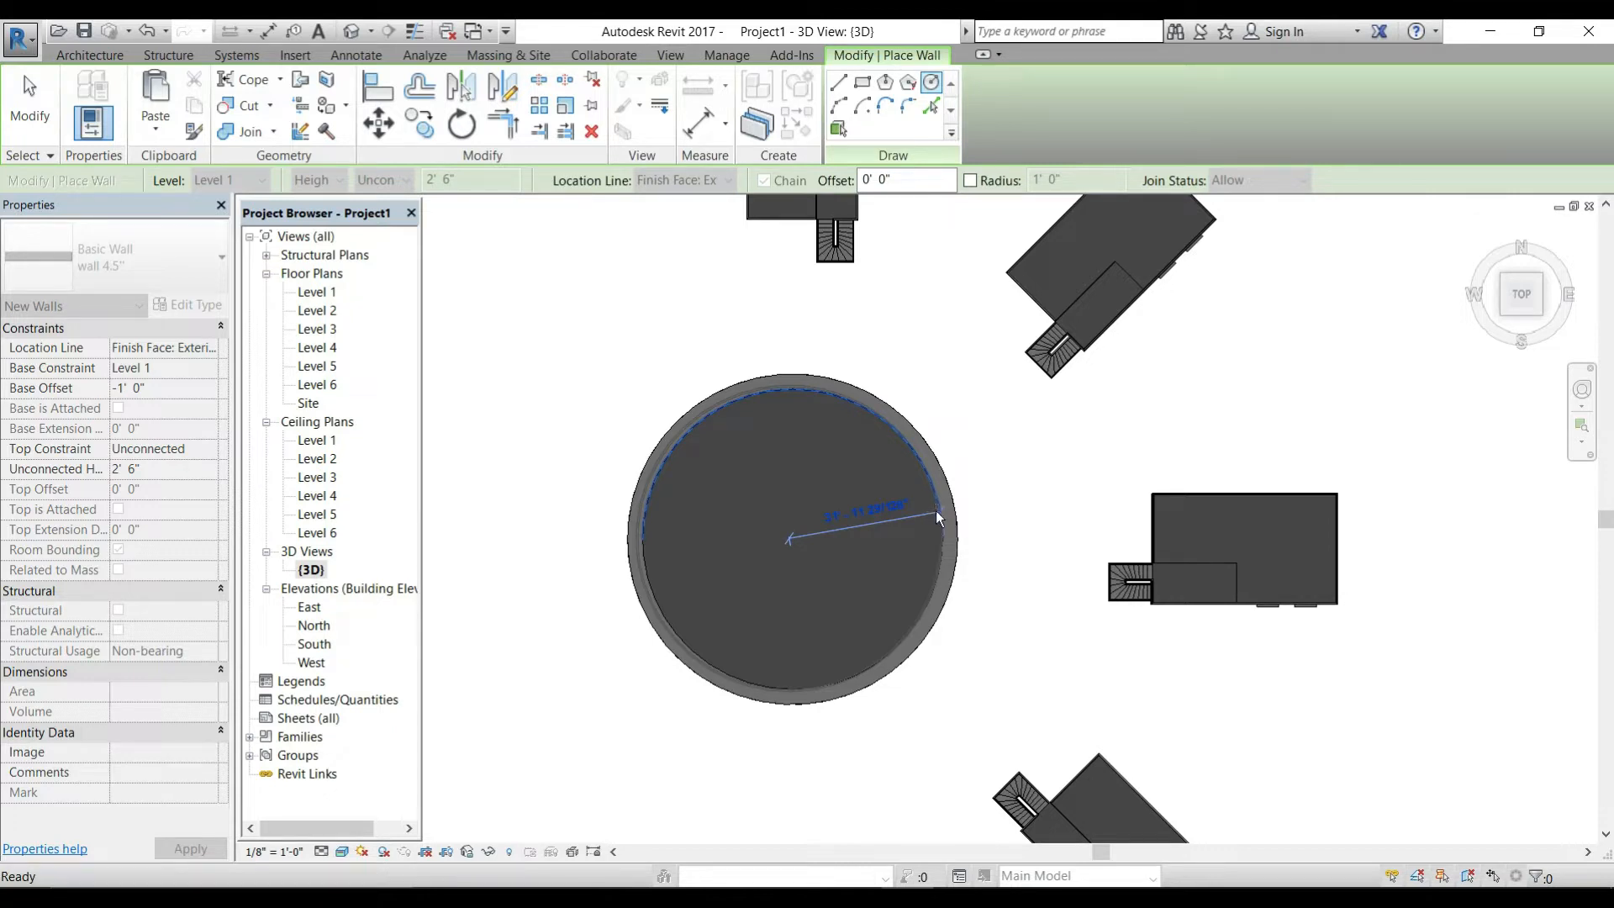
click(936, 511)
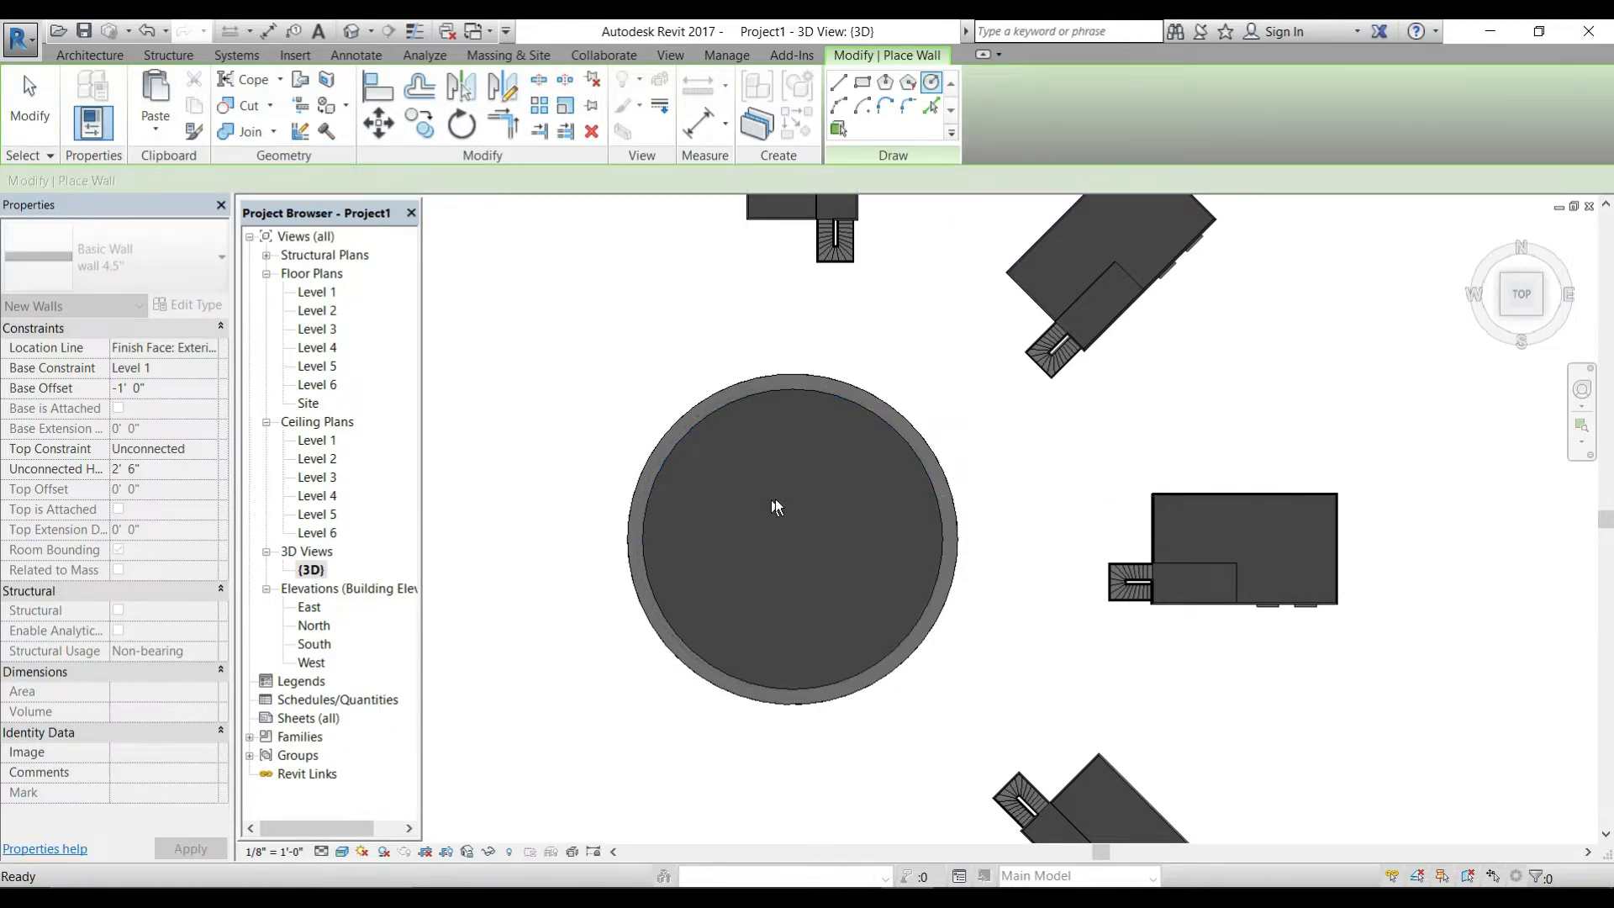
key(Escape)
key(Escape)
shift+middle_drag(815, 580, 525, 684)
shift+middle_drag(812, 635, 981, 668)
click(982, 669)
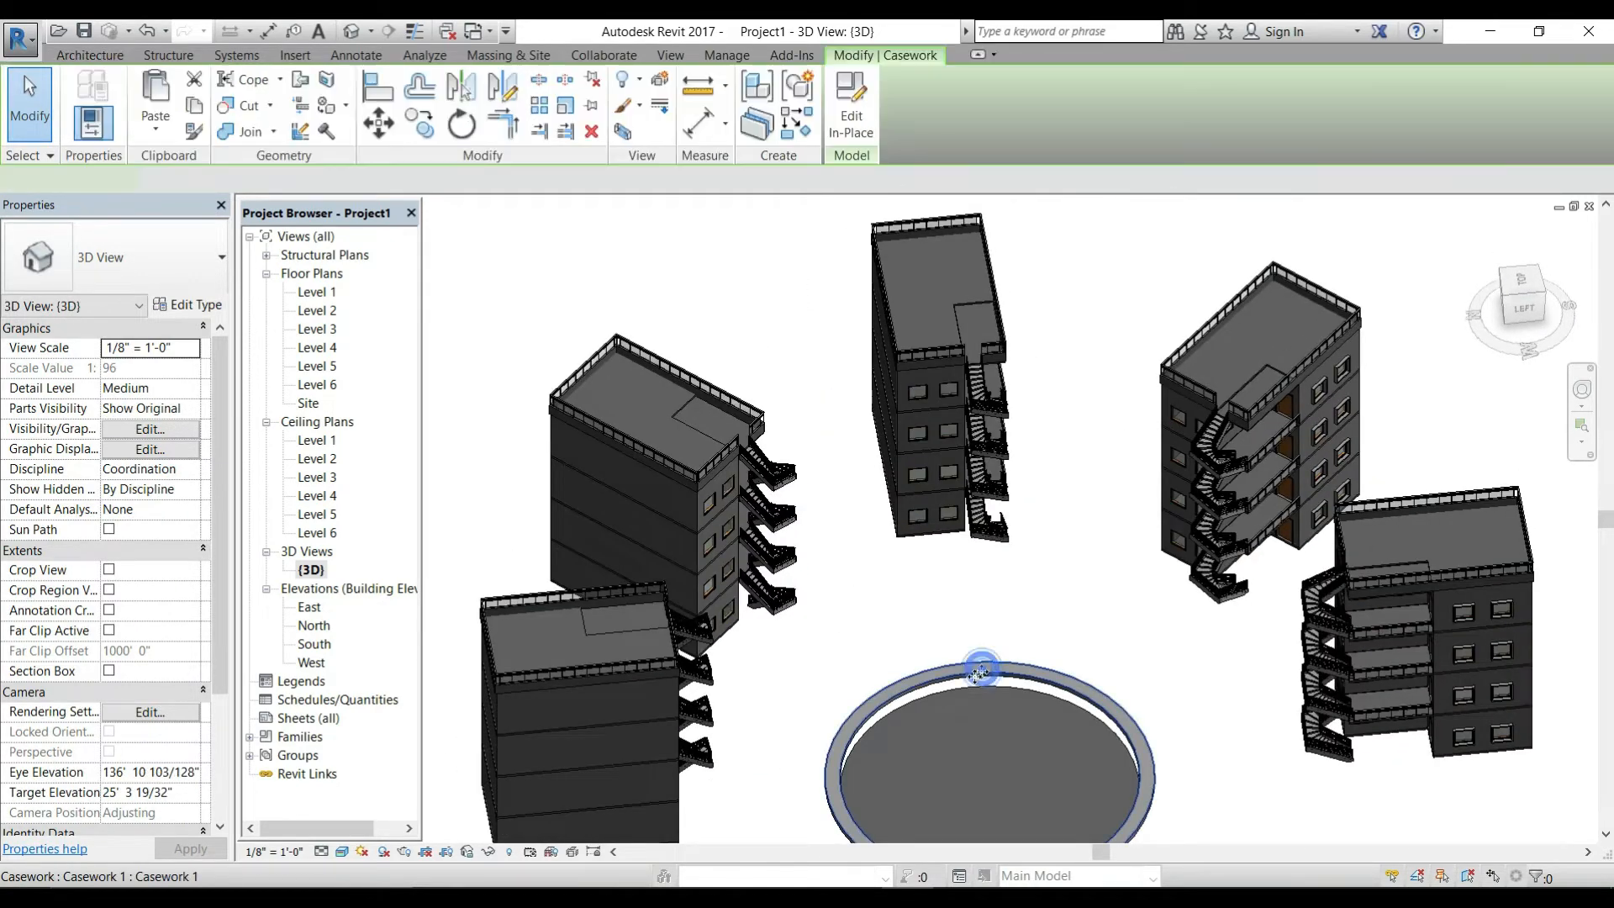
Step: Draw two perpendicular 4.5" guide walls, one vertical and one horizontal, across the full diameter of the ring's inner edge
click(1524, 286)
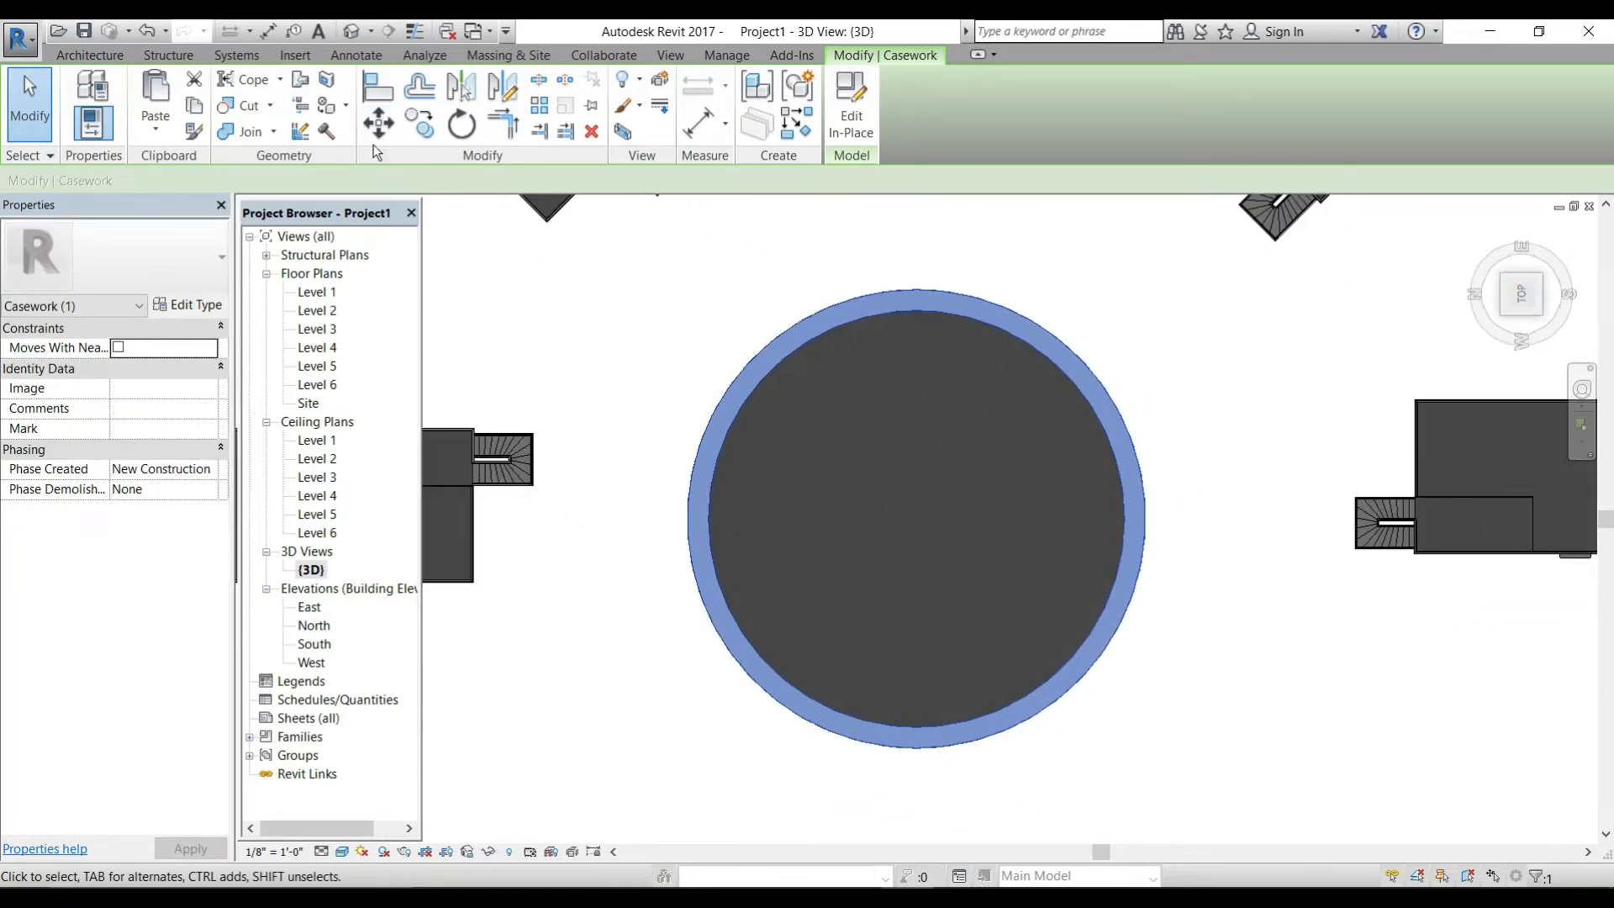
click(93, 57)
key(w)
key(a)
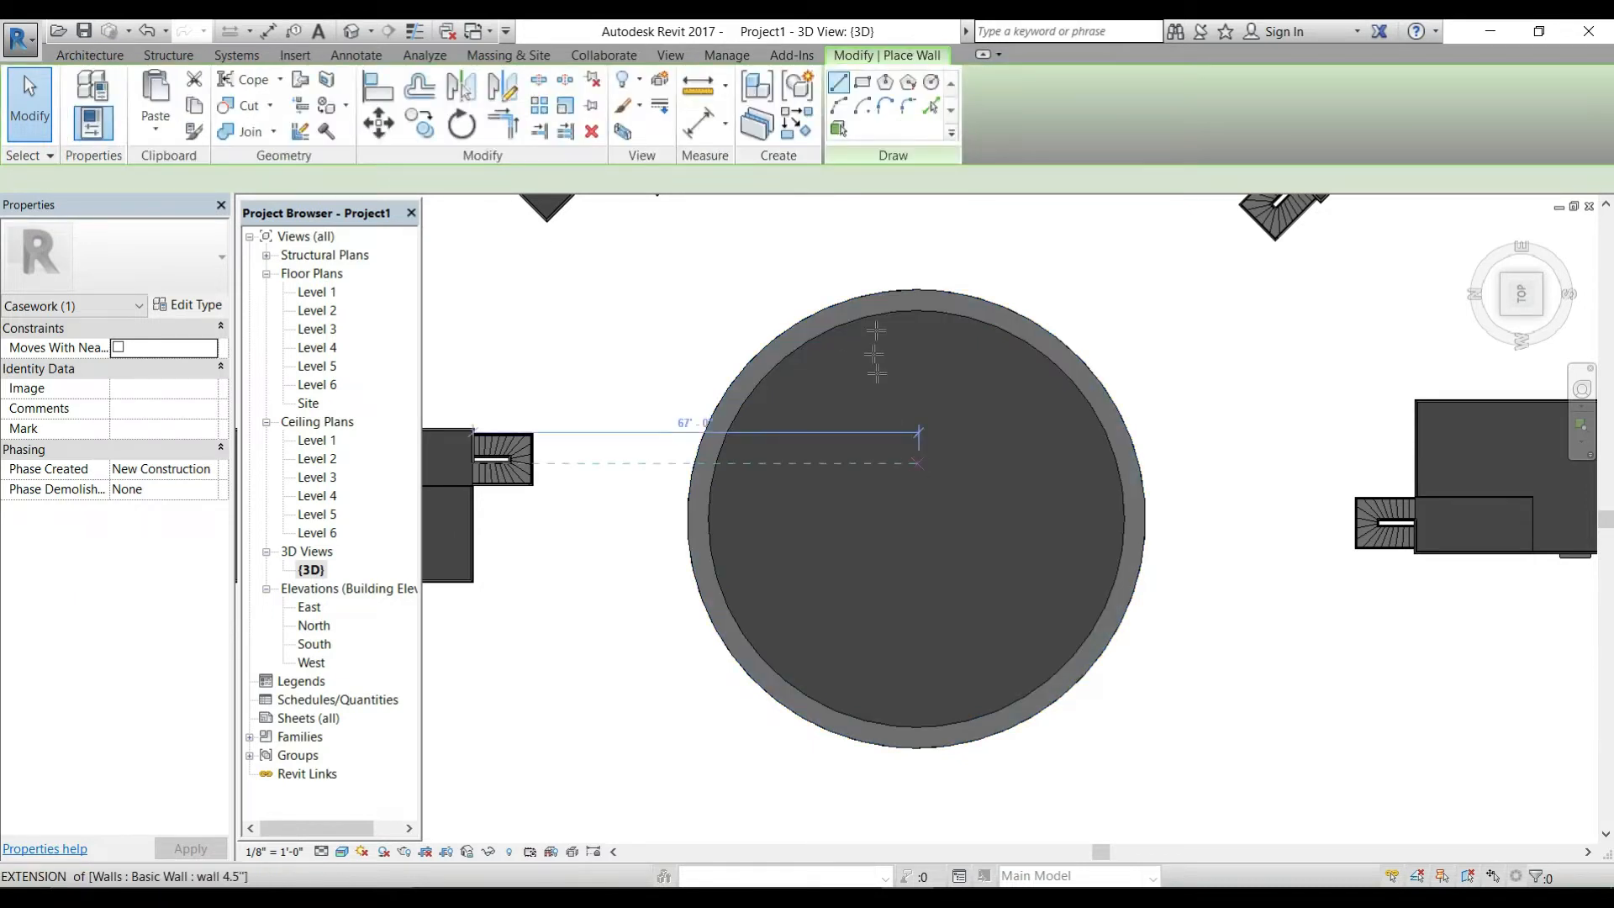
click(922, 515)
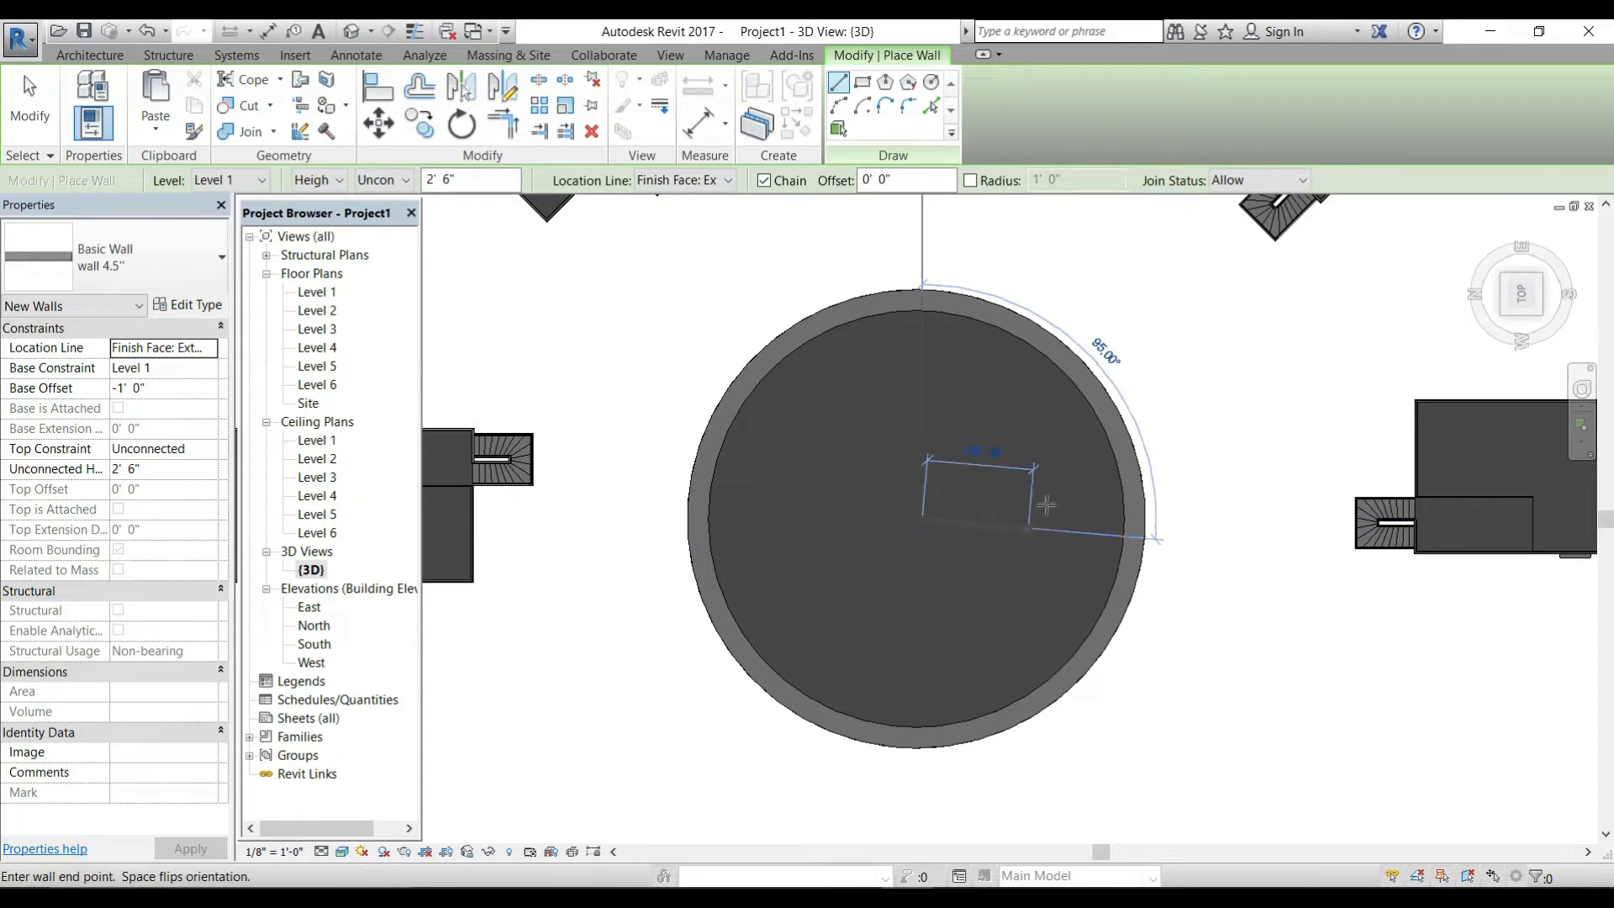
click(938, 97)
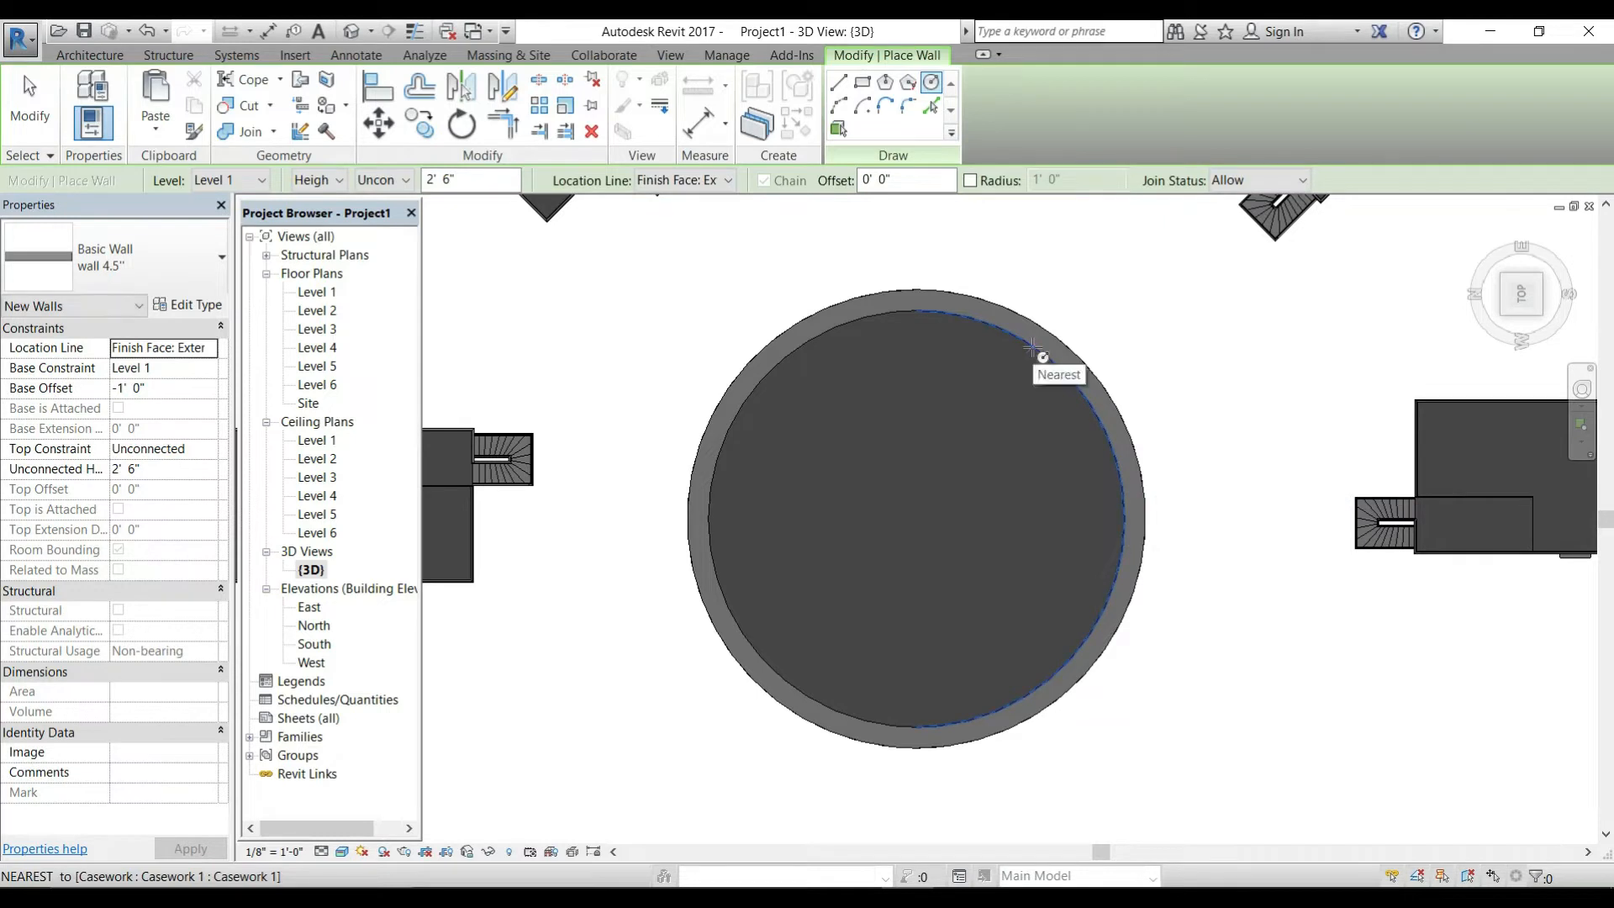
click(841, 84)
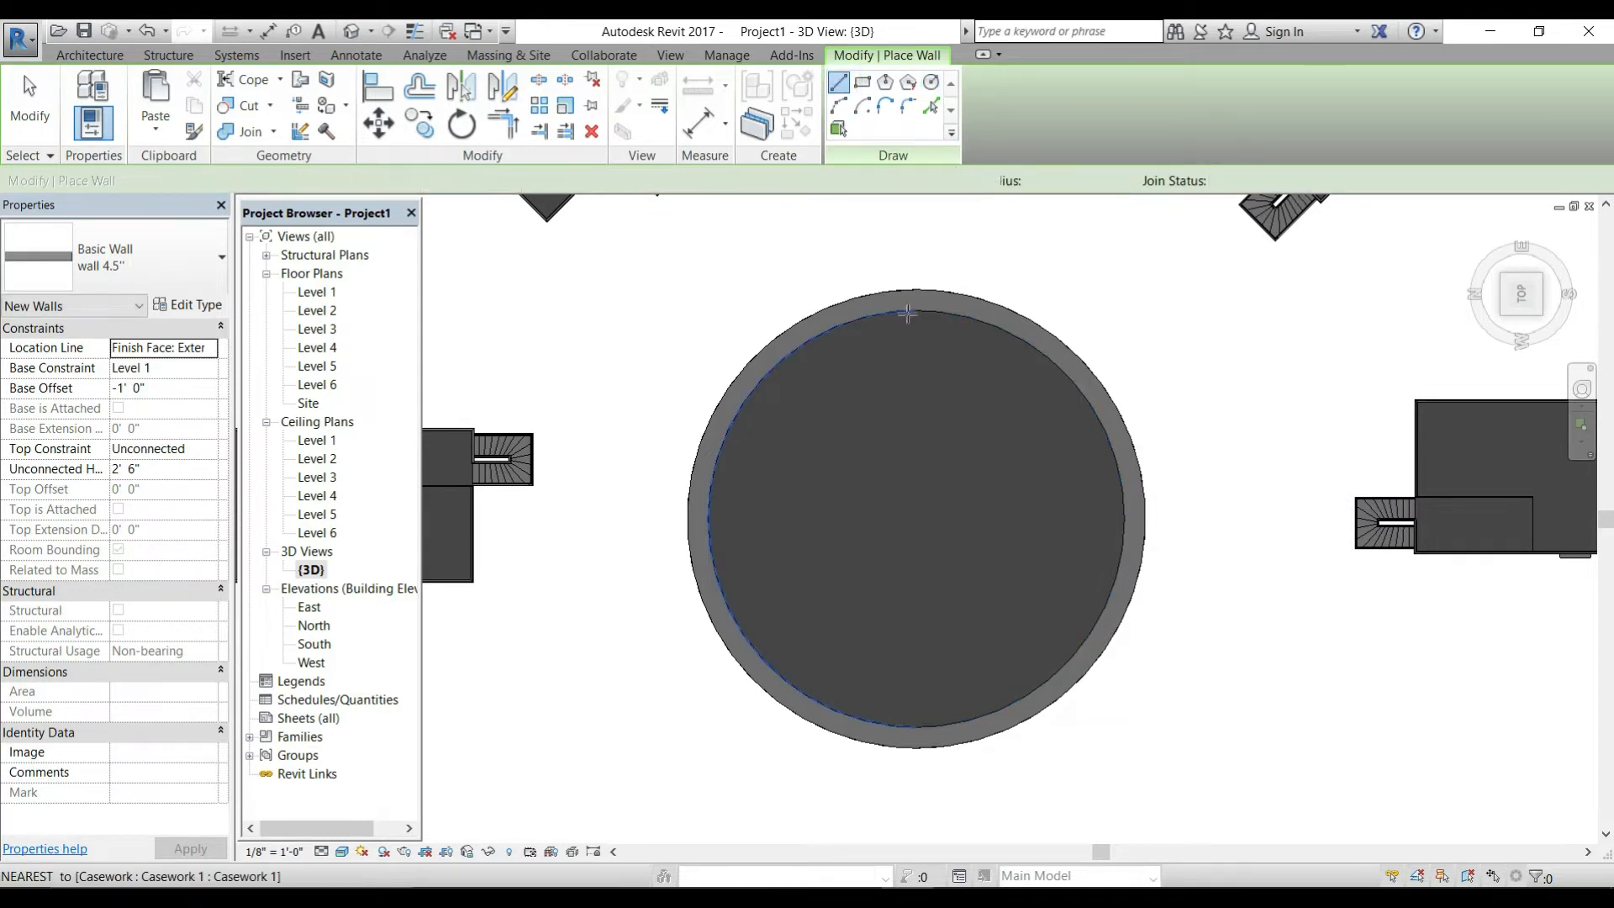
click(910, 312)
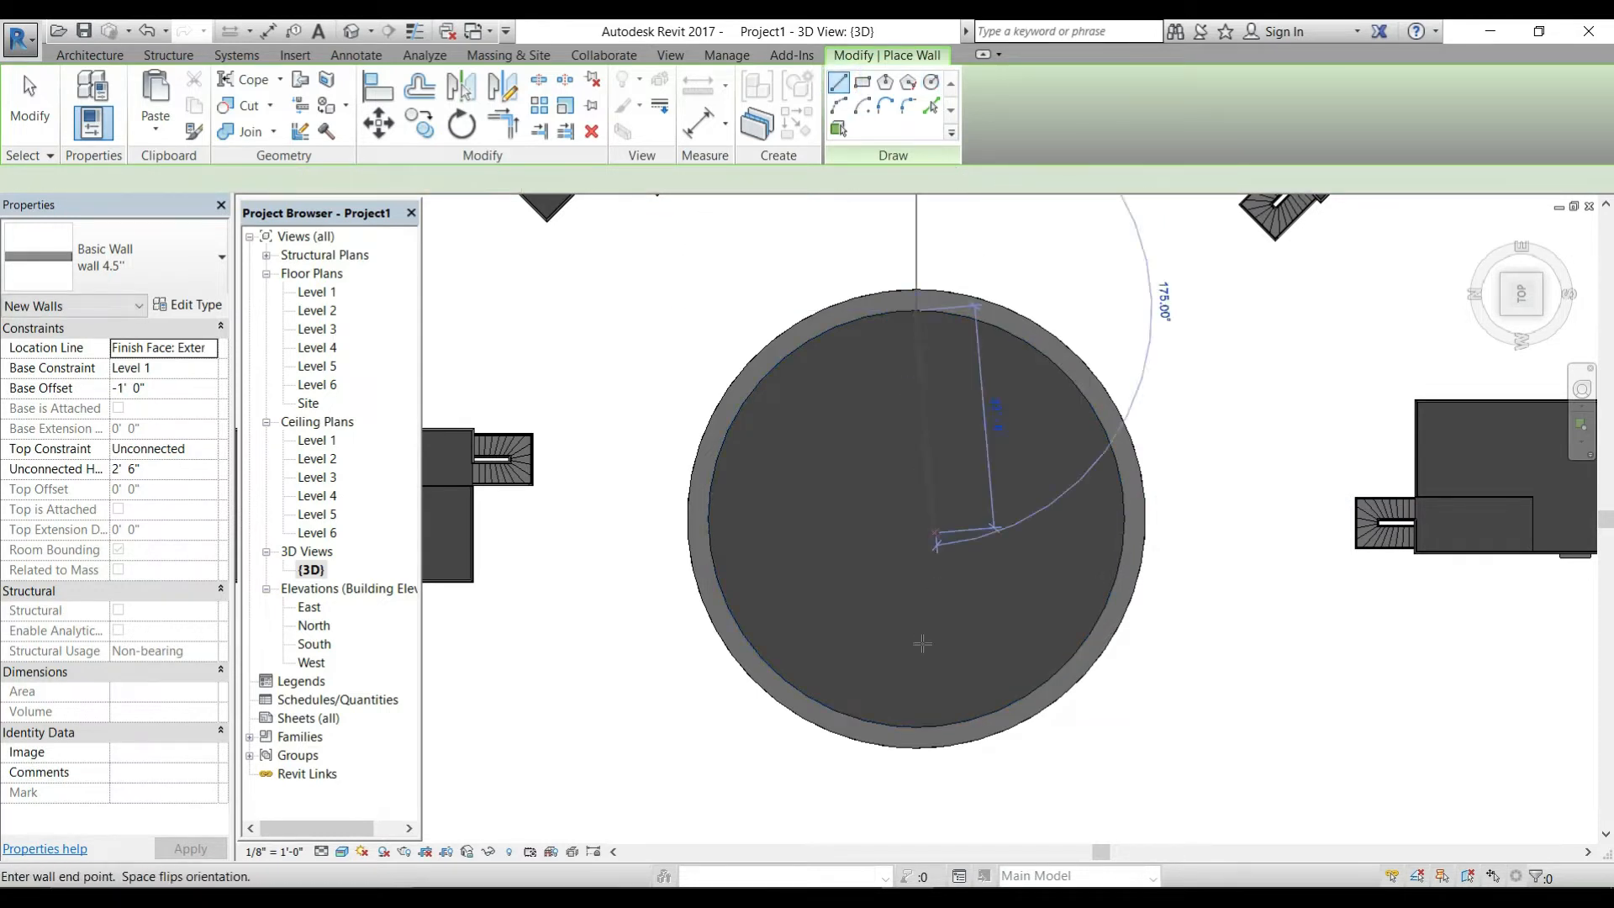
click(916, 728)
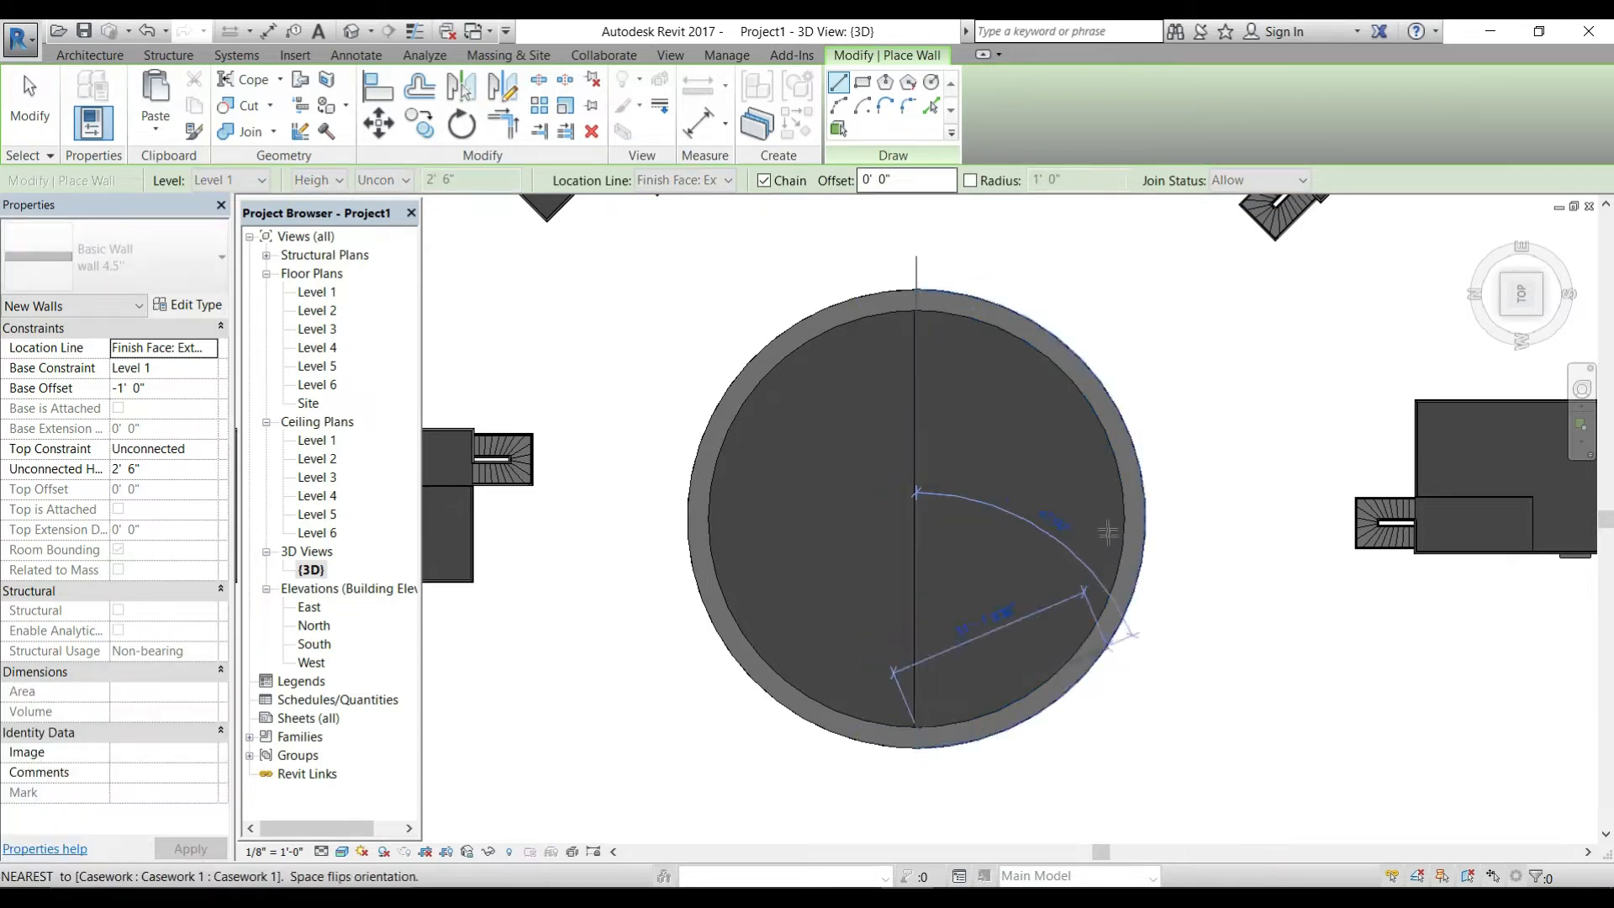
key(Escape)
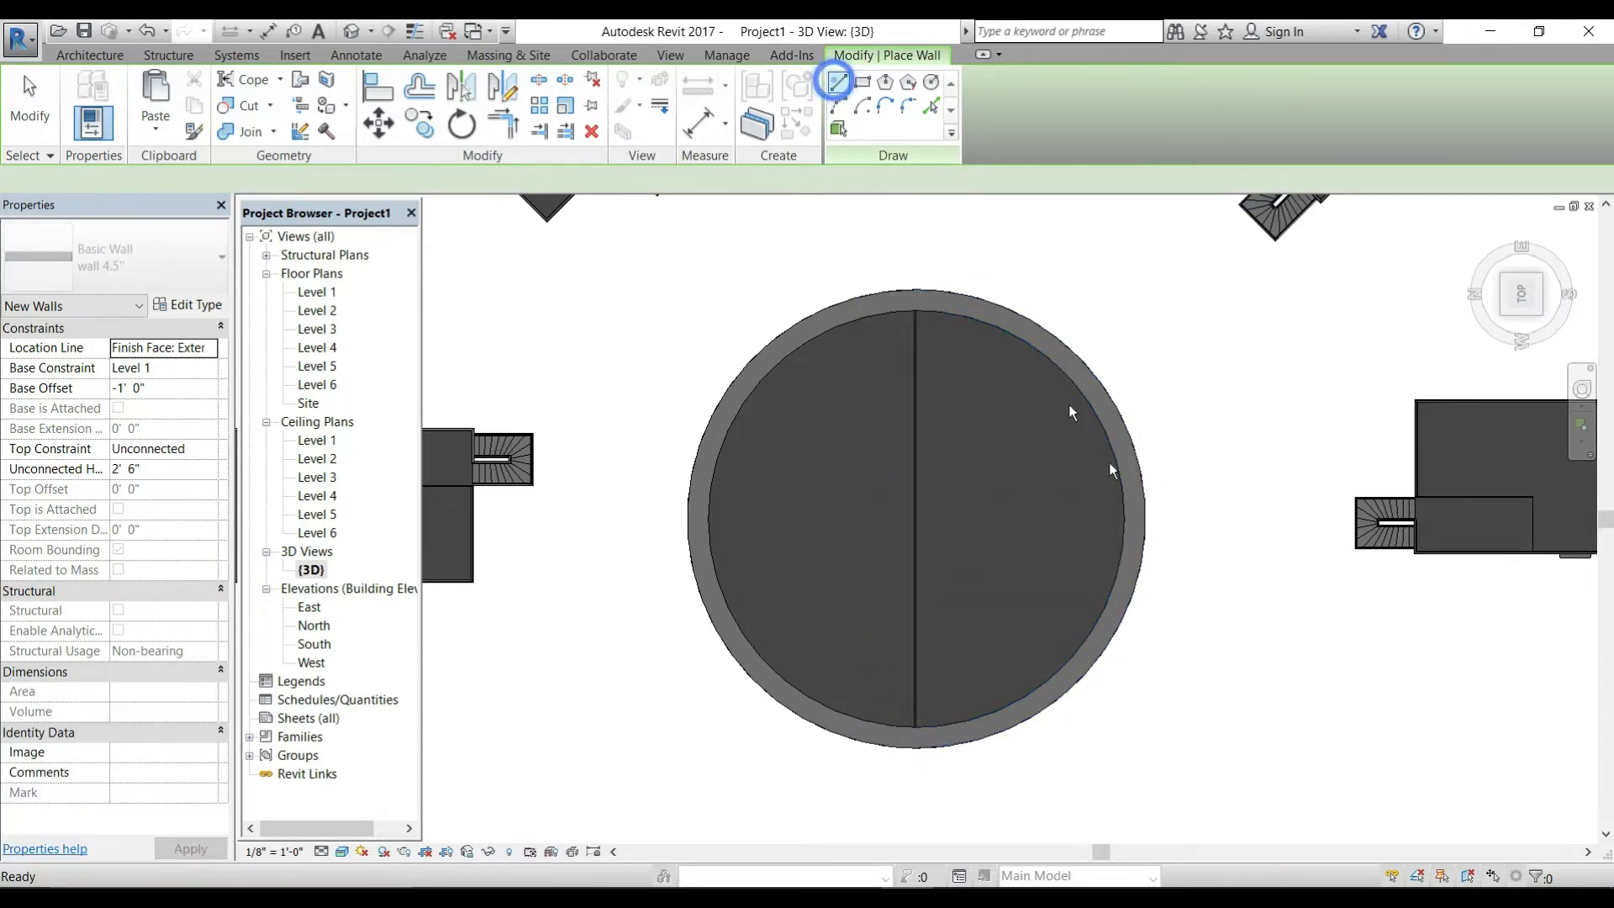
click(1123, 517)
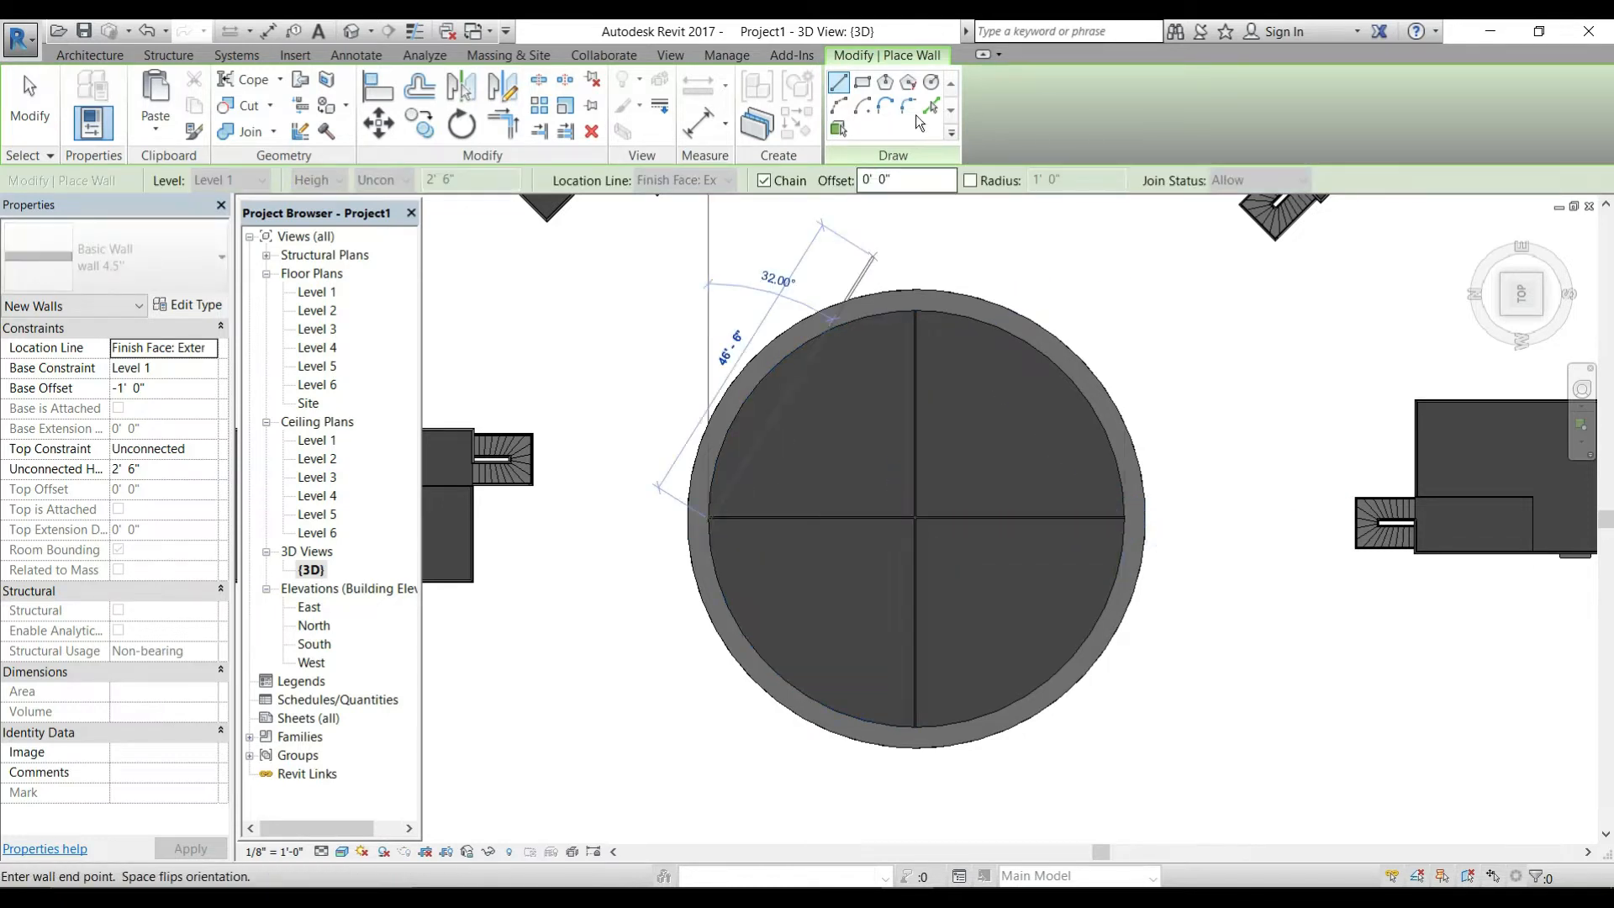
Step: Draw a circular 4.5" wall centred on the guide walls' intersection, with its radius reaching the ring's inner edge
click(930, 82)
click(916, 517)
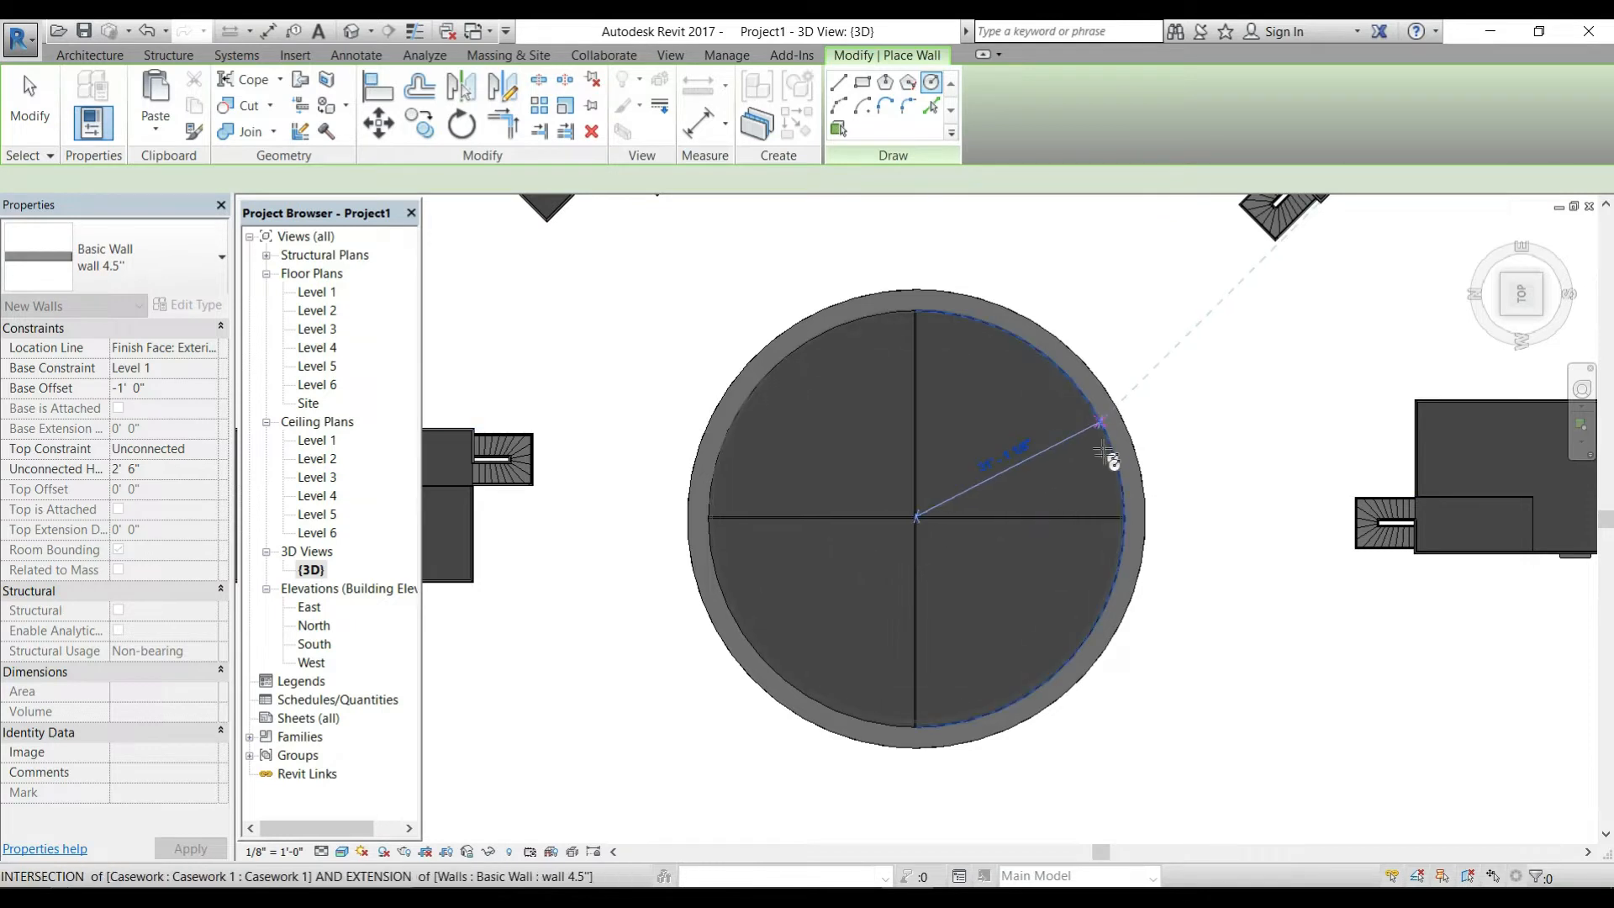
click(1127, 517)
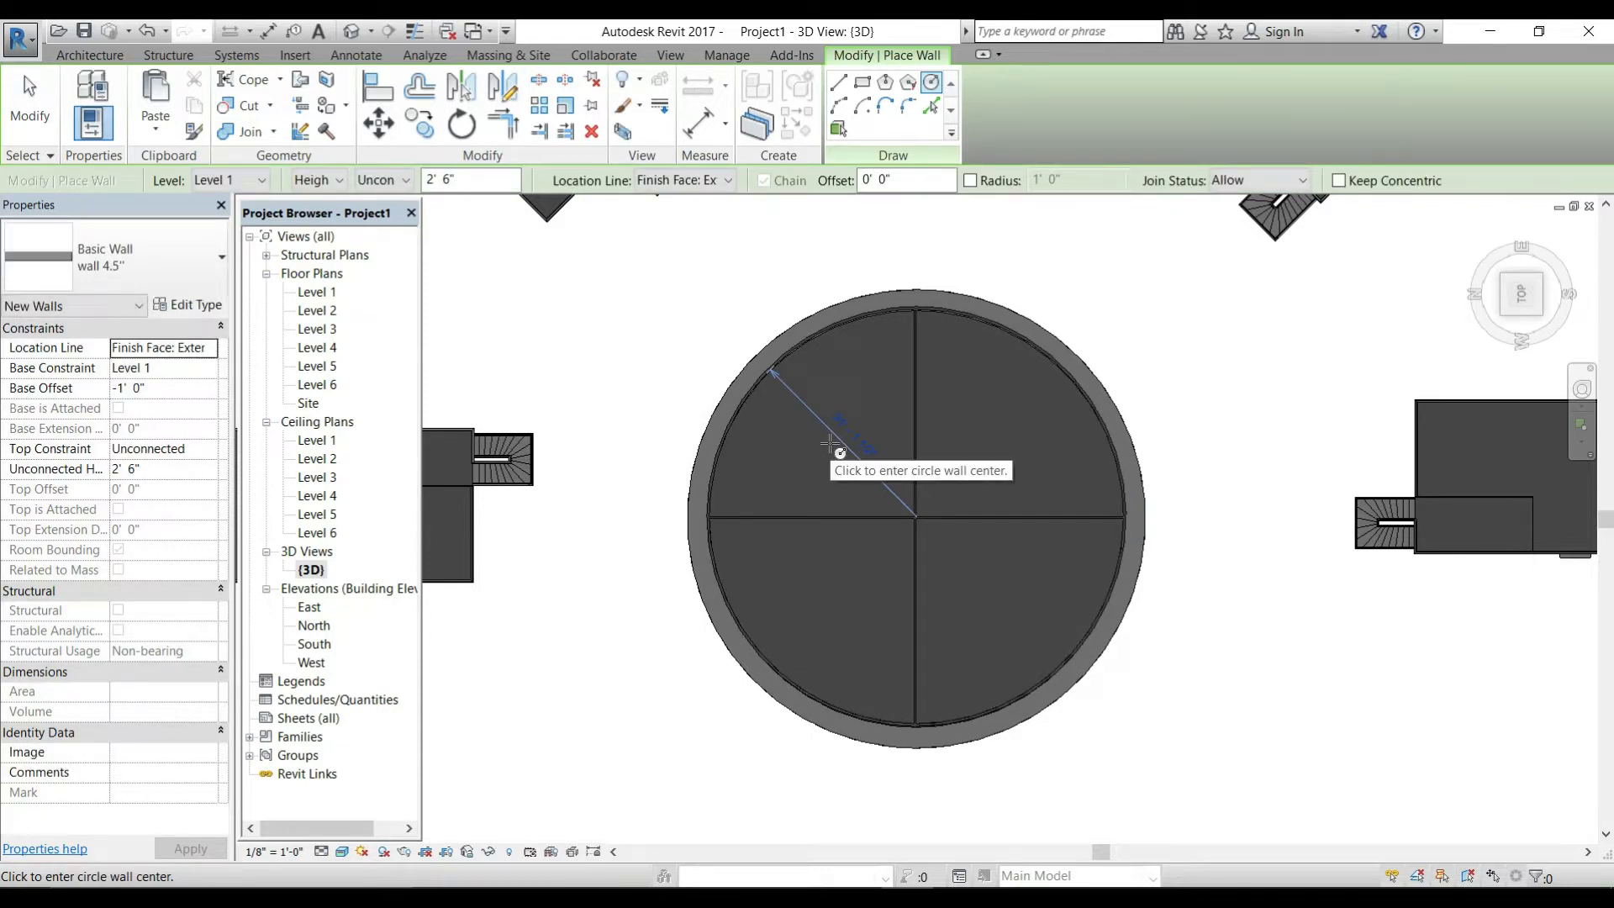
key(Escape)
key(Escape)
Step: Delete the vertical and horizontal guide walls inside the circle
click(914, 469)
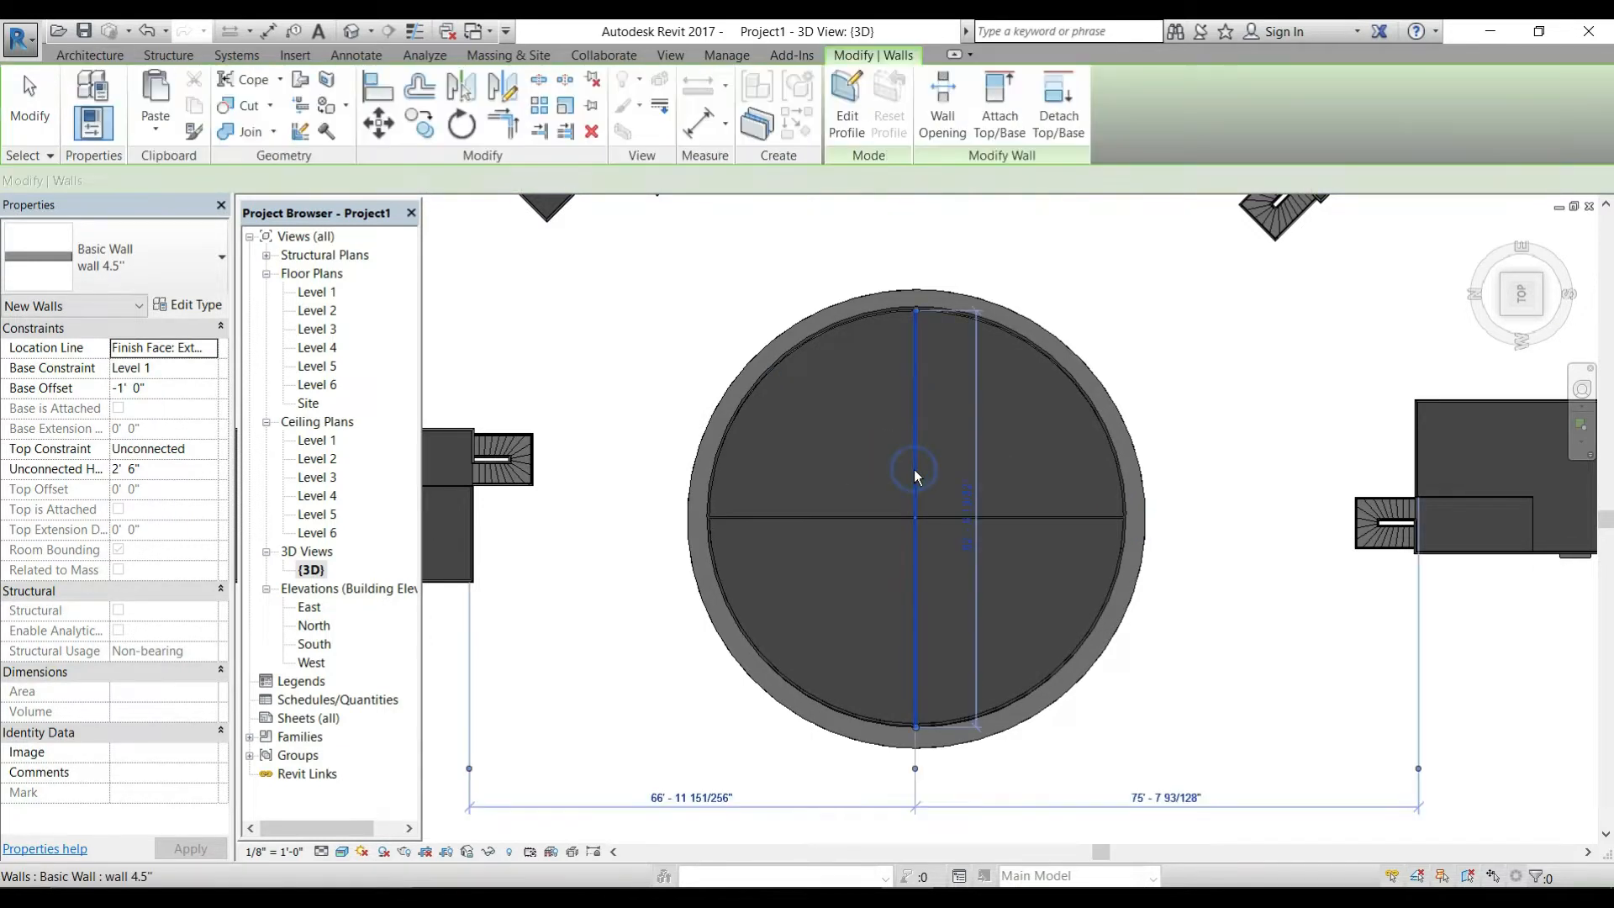
key(Escape)
click(941, 515)
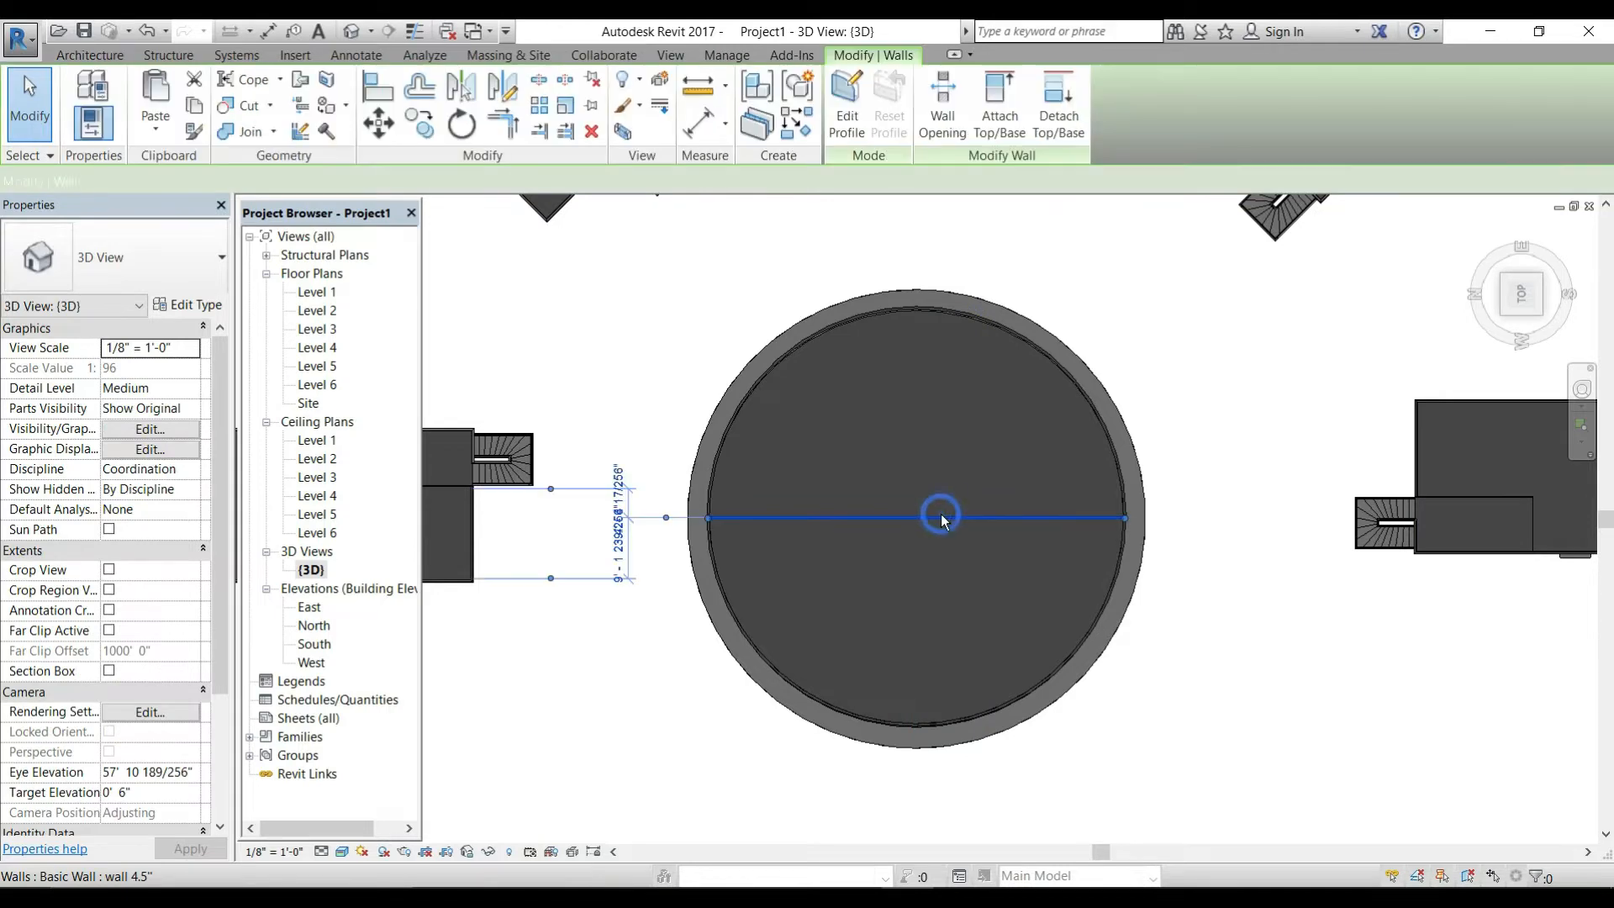
key(Delete)
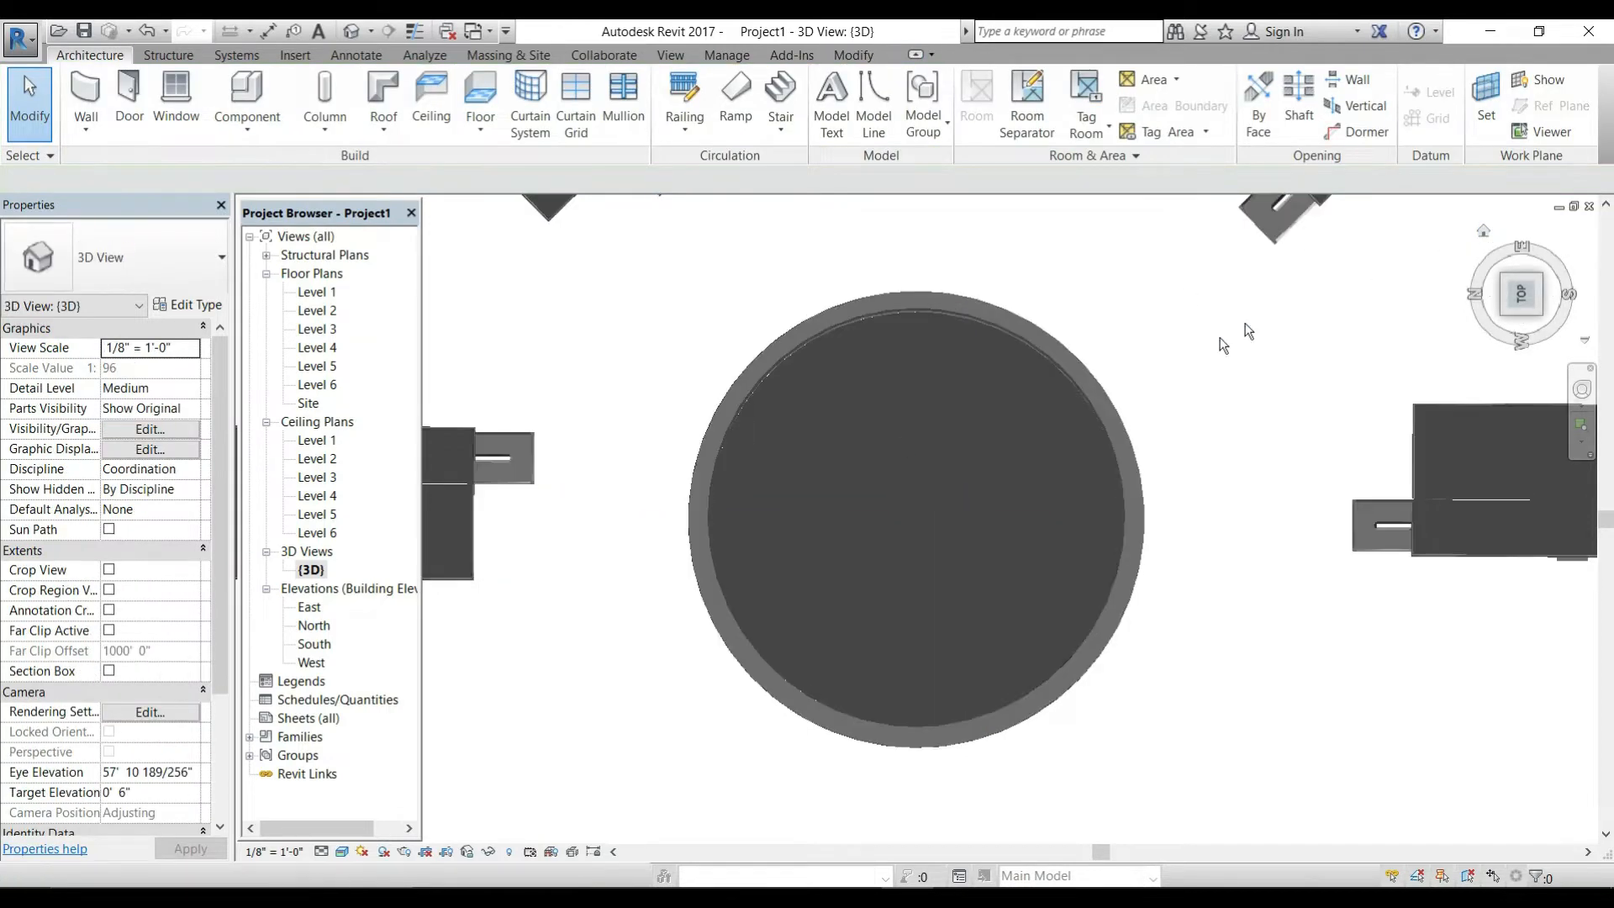
Step: Set the base offset of the circular wall's rear half to -3' 0"
shift+middle_drag(675, 685, 784, 610)
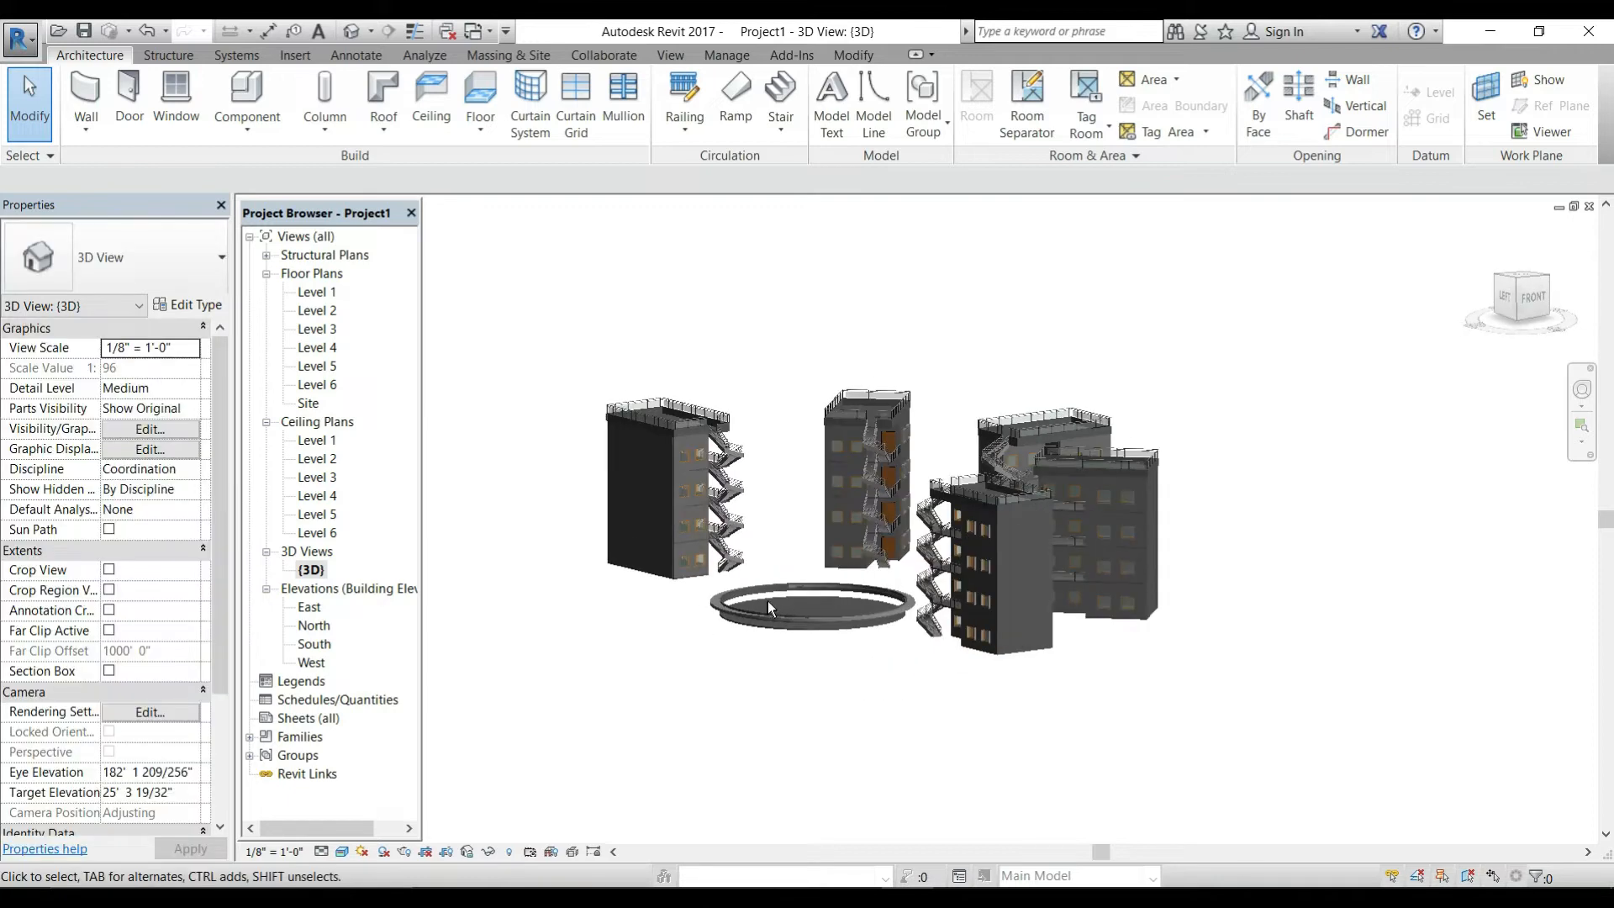
scroll(770, 598, up, 3)
scroll(691, 591, up, 3)
middle_drag(618, 758, 650, 517)
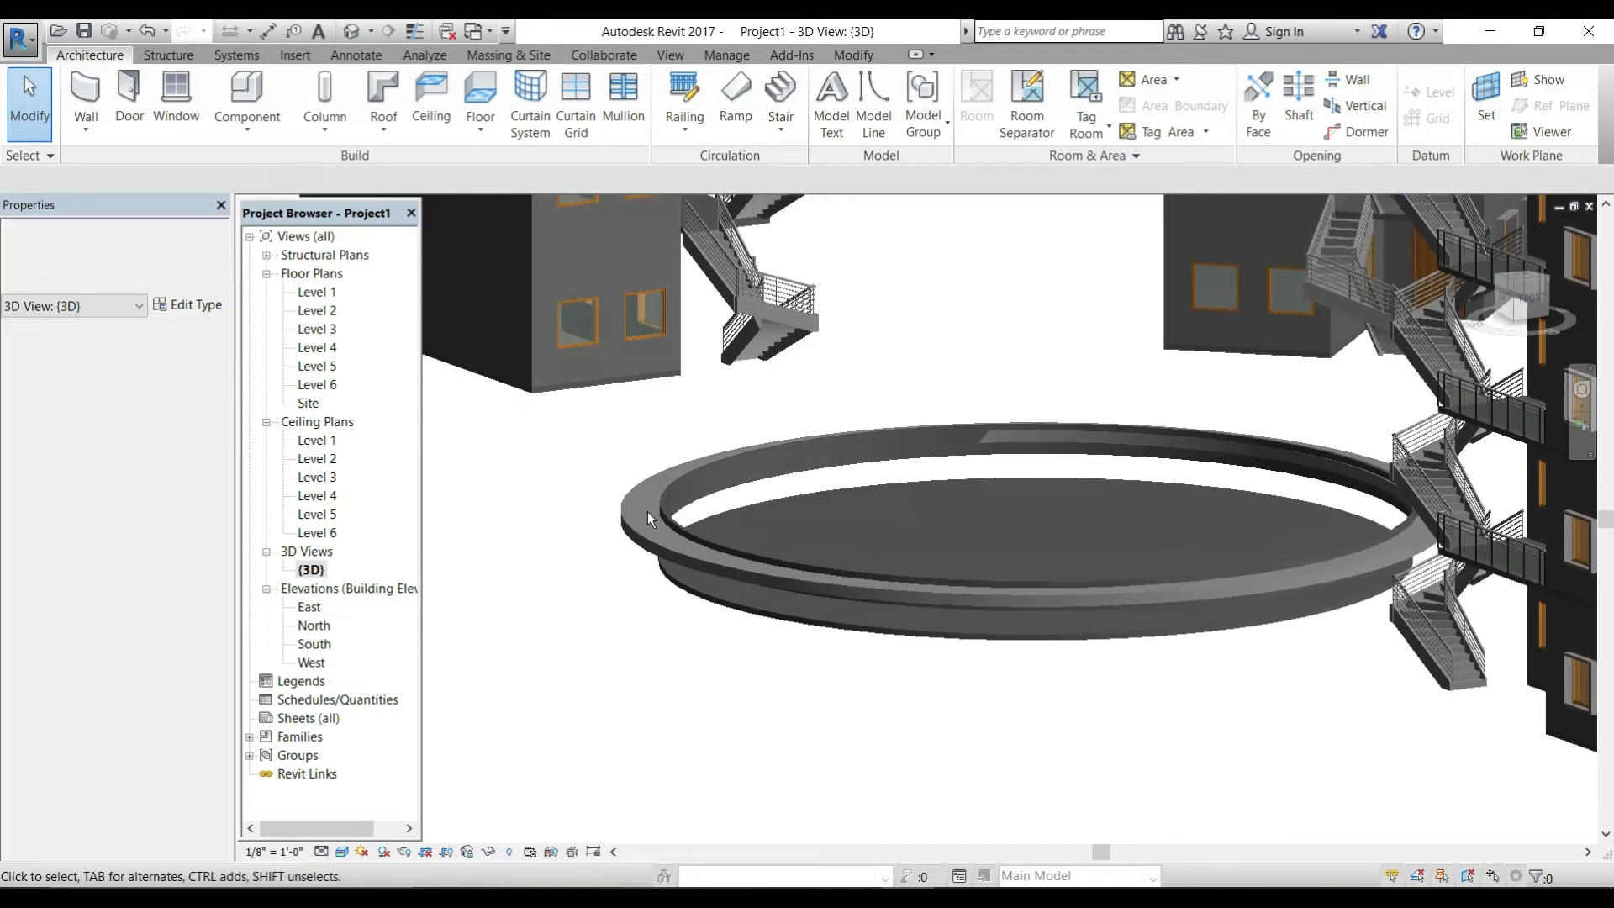
click(673, 519)
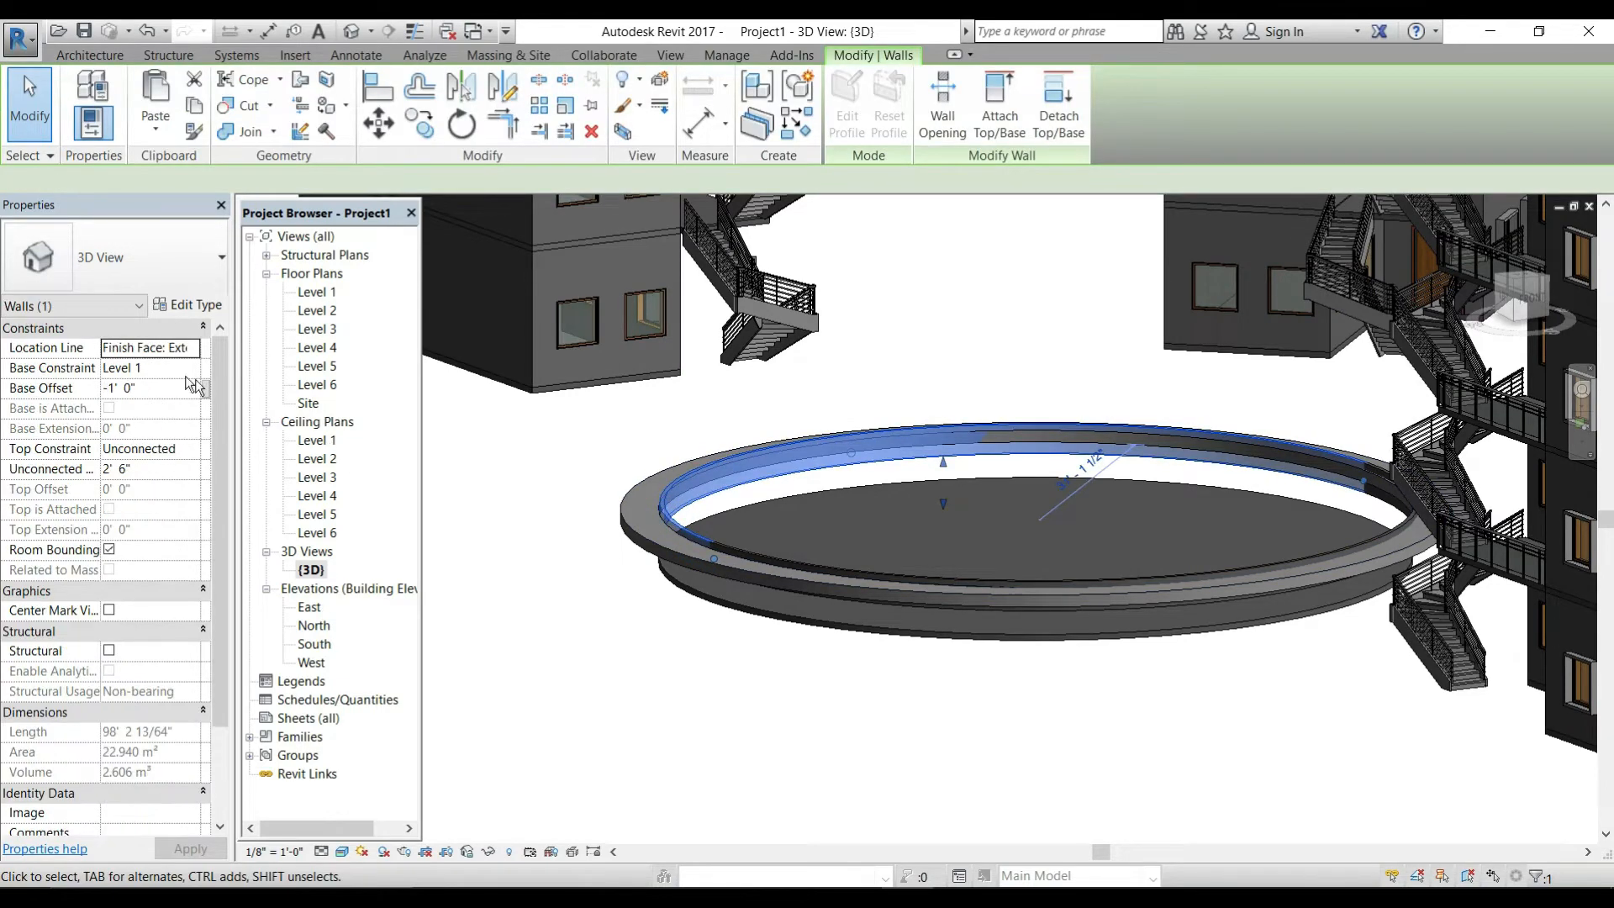
click(189, 348)
click(194, 348)
click(193, 351)
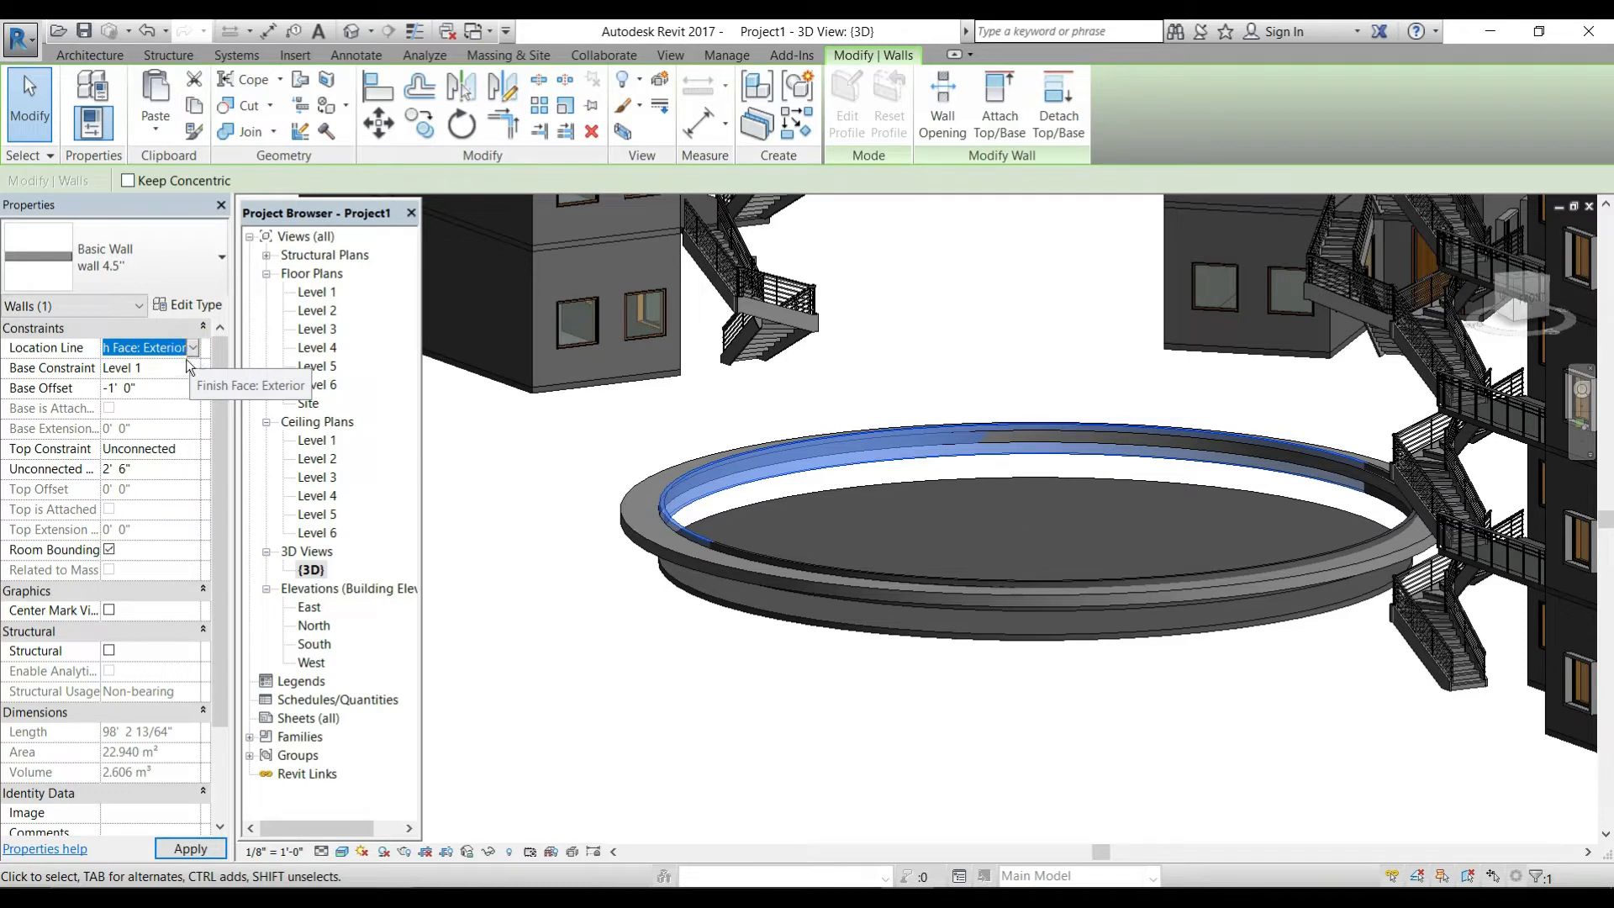
click(154, 390)
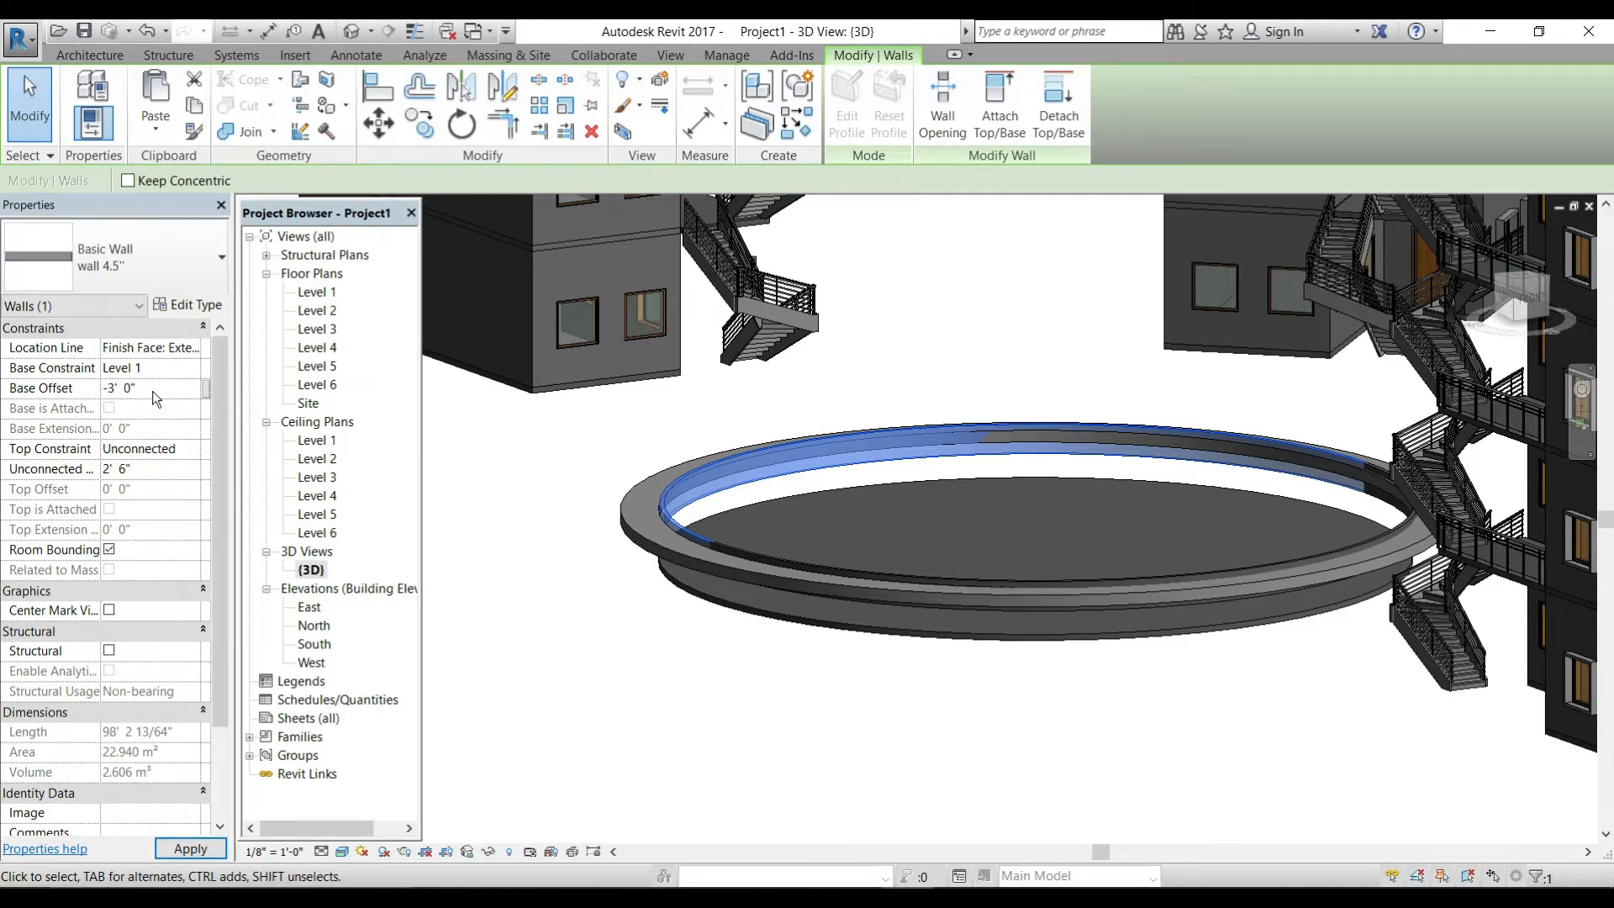
click(209, 850)
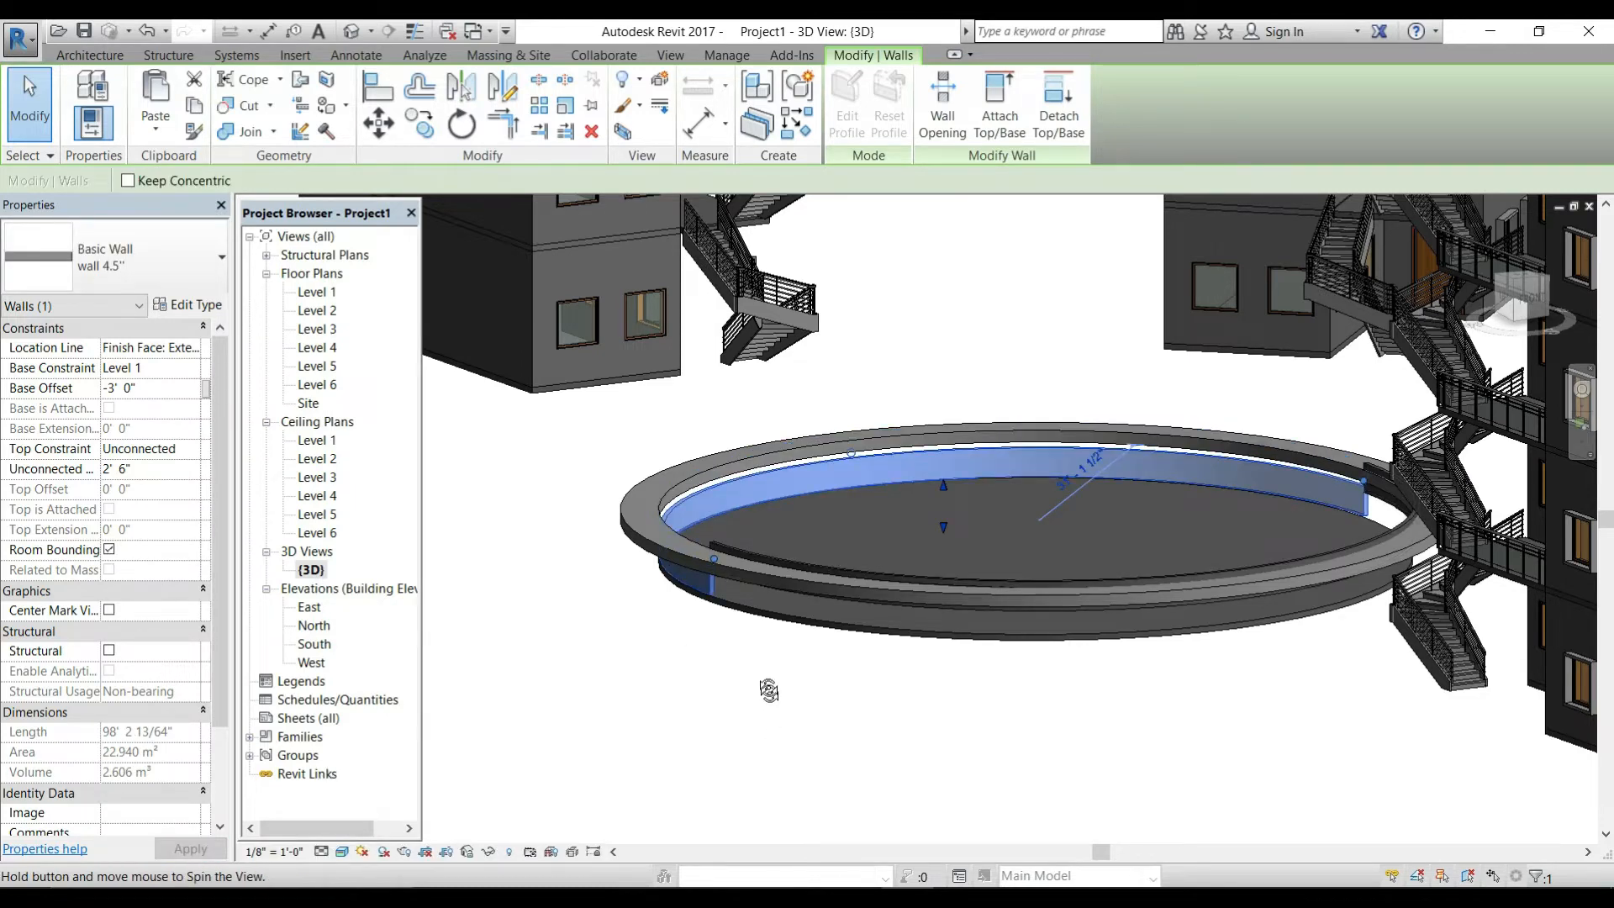
Step: Pull the near end of the lowered rear half wall back along the arc, shortening it to about 94' 6"
shift+middle_drag(769, 690, 671, 543)
drag(673, 542, 660, 532)
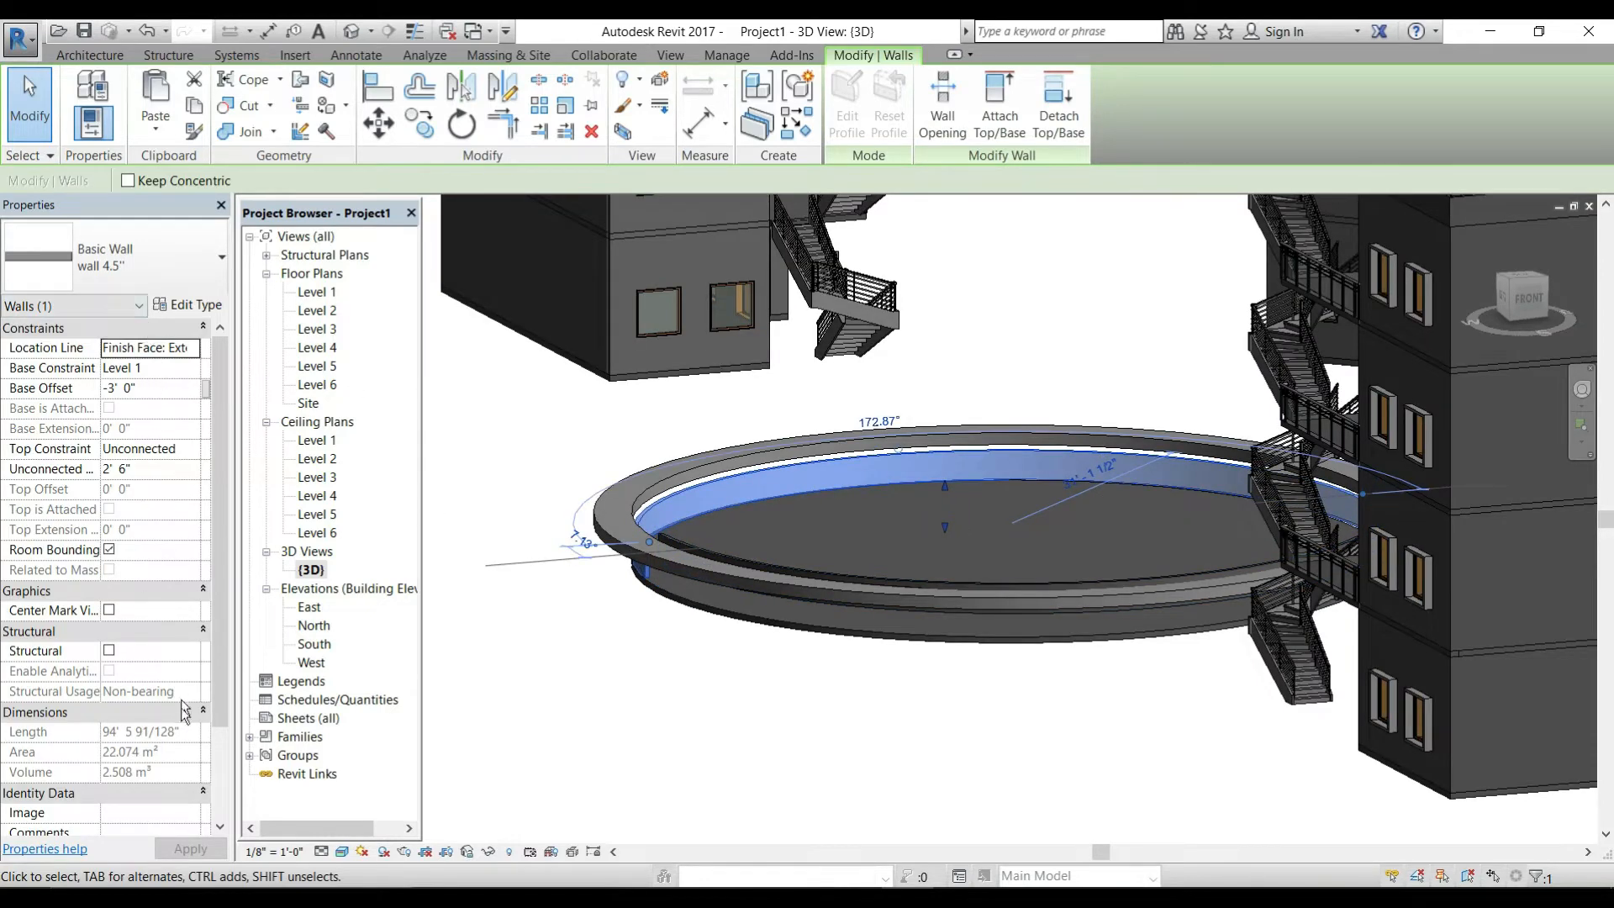
key(Escape)
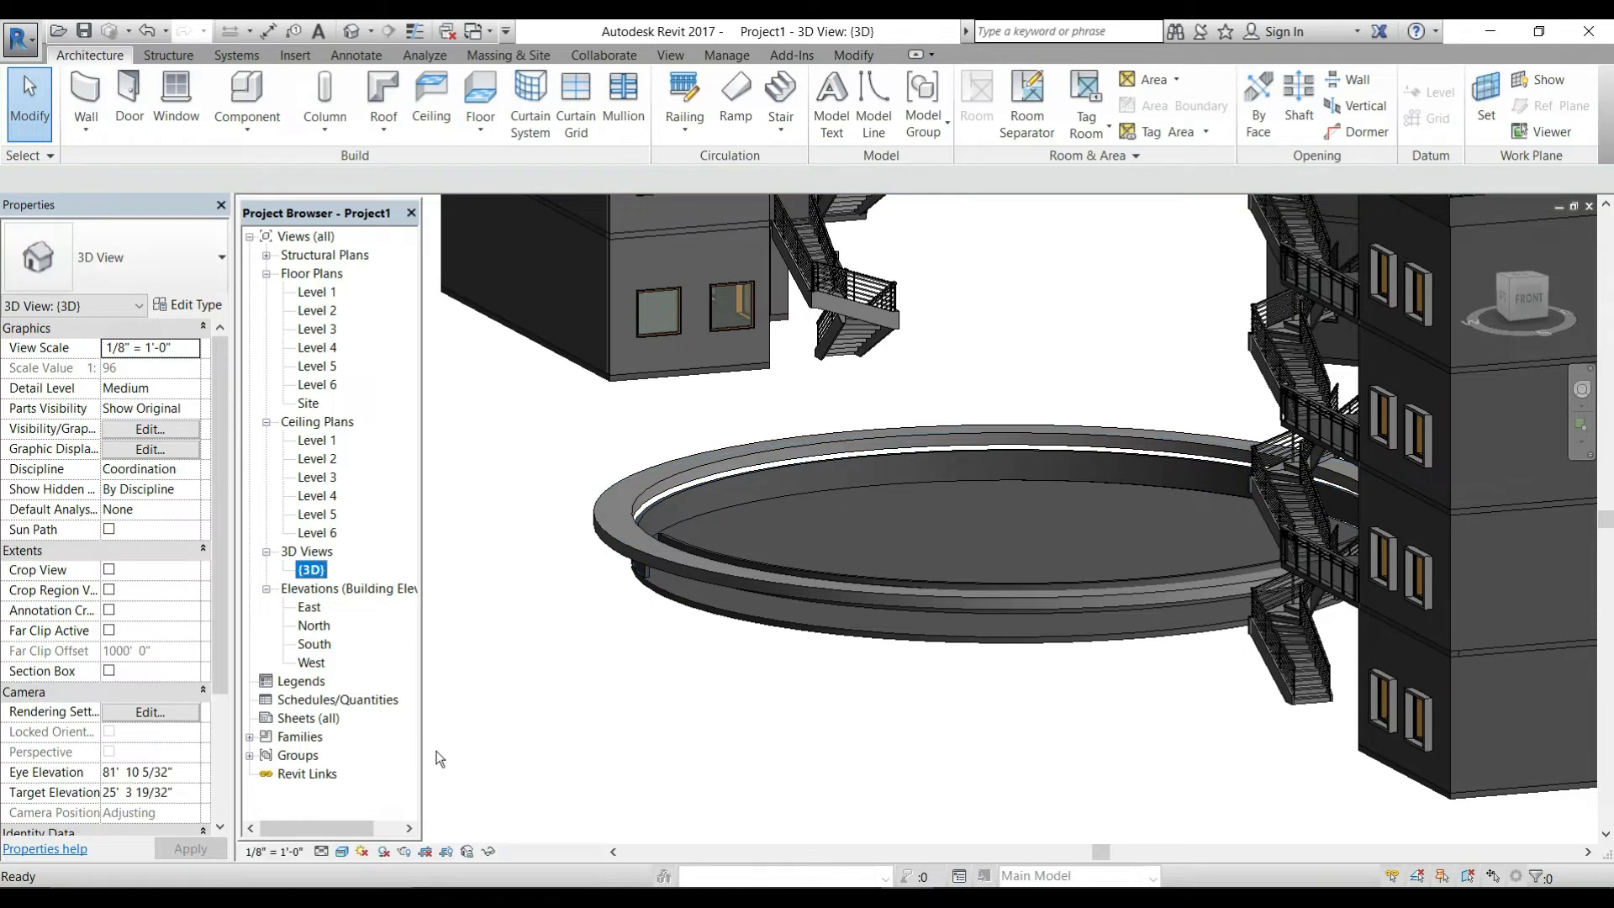
Step: Set the base offset of the circular wall's front half to -3' 0"
shift+middle_drag(709, 696, 1478, 357)
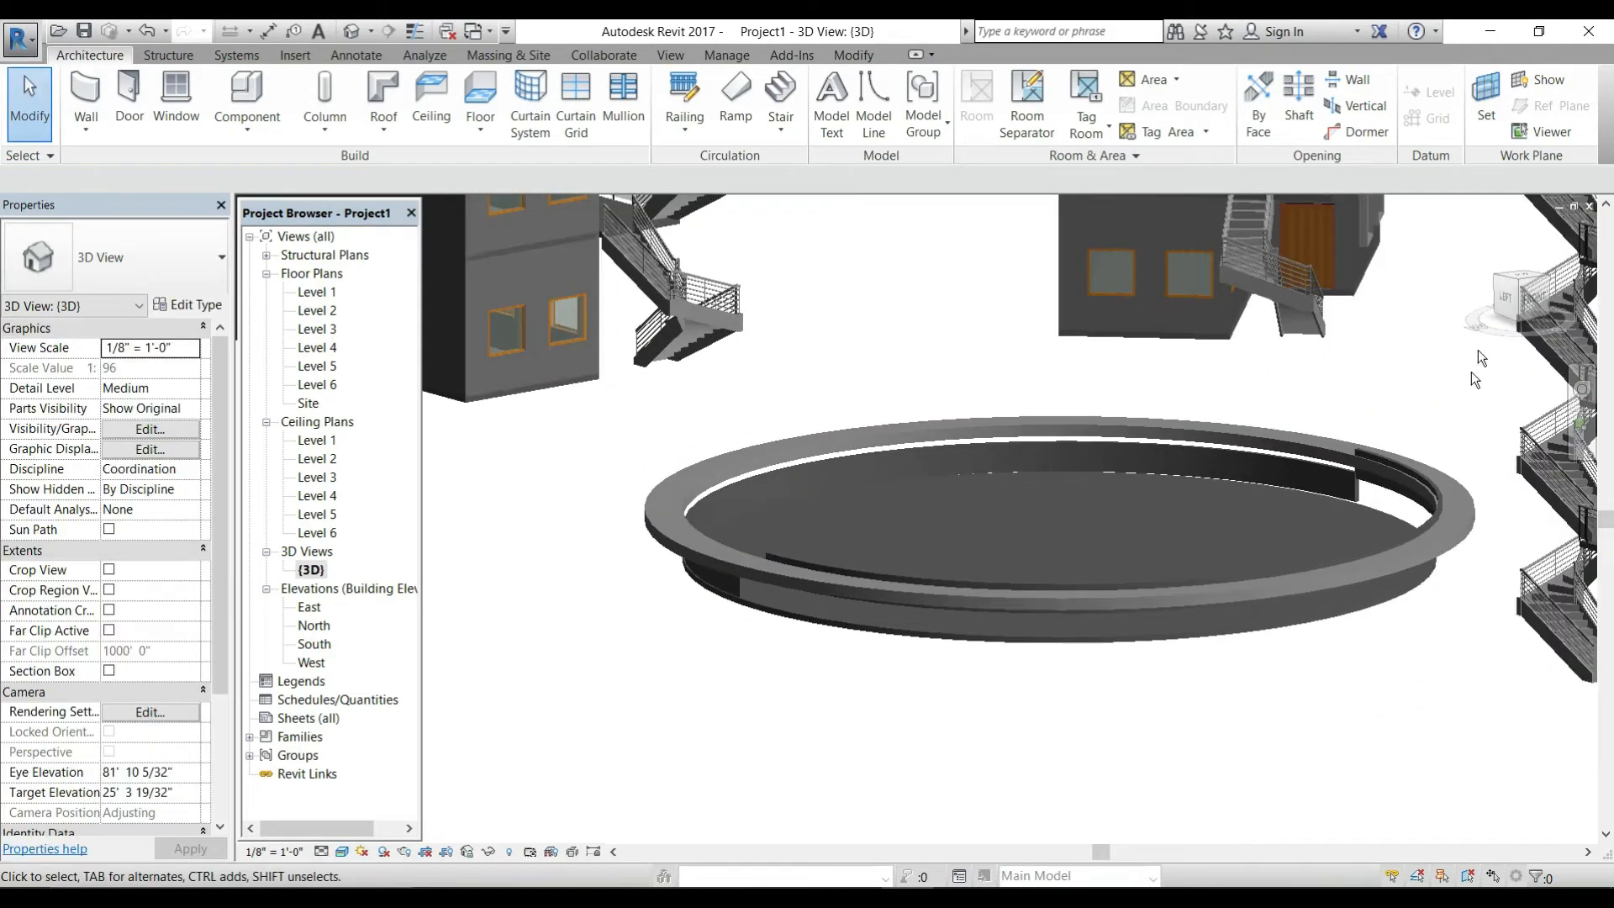
click(1362, 477)
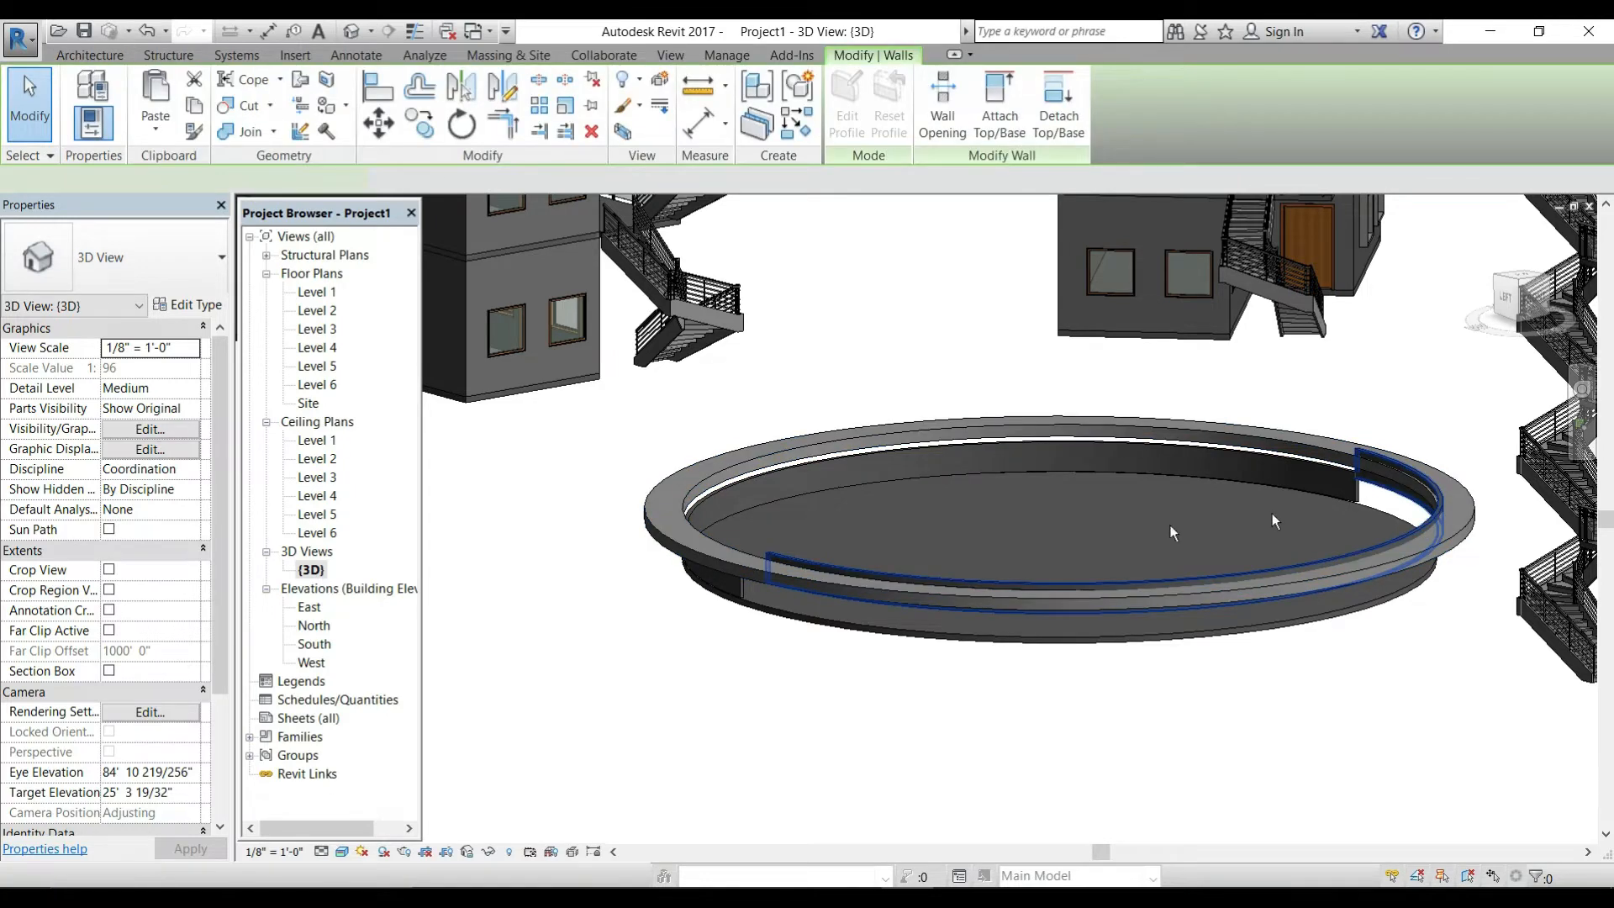
click(148, 387)
text(-3')
key(Return)
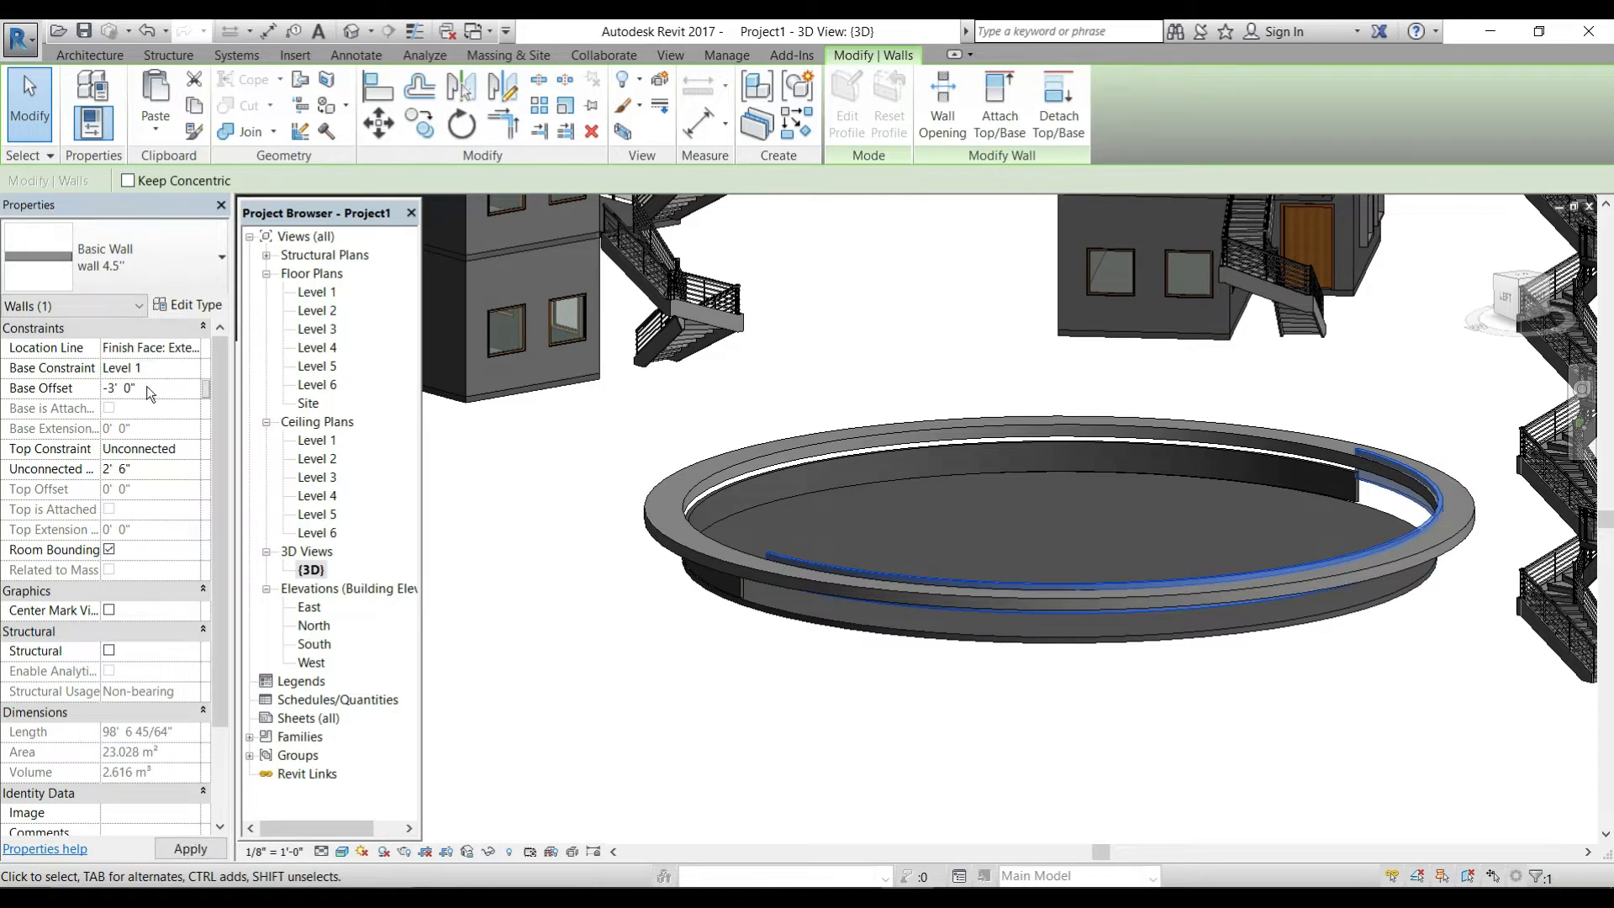
click(195, 850)
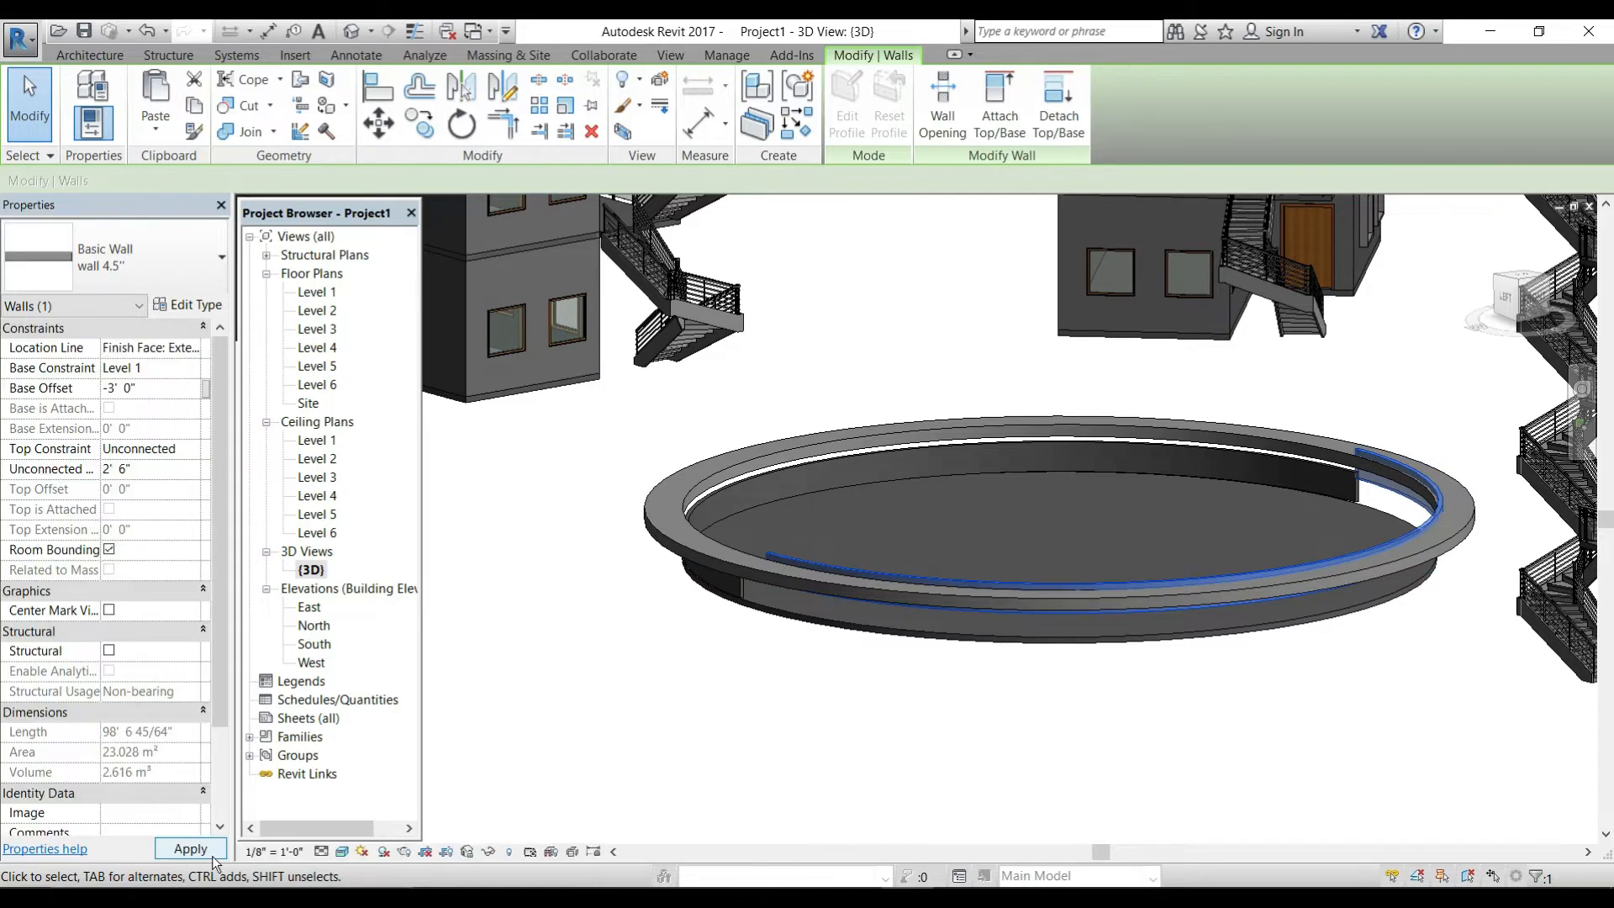
Step: Raise the top of the circular wall's rear half to meet the ring, giving an unconnected height of about 3' 6"
click(806, 472)
key(Escape)
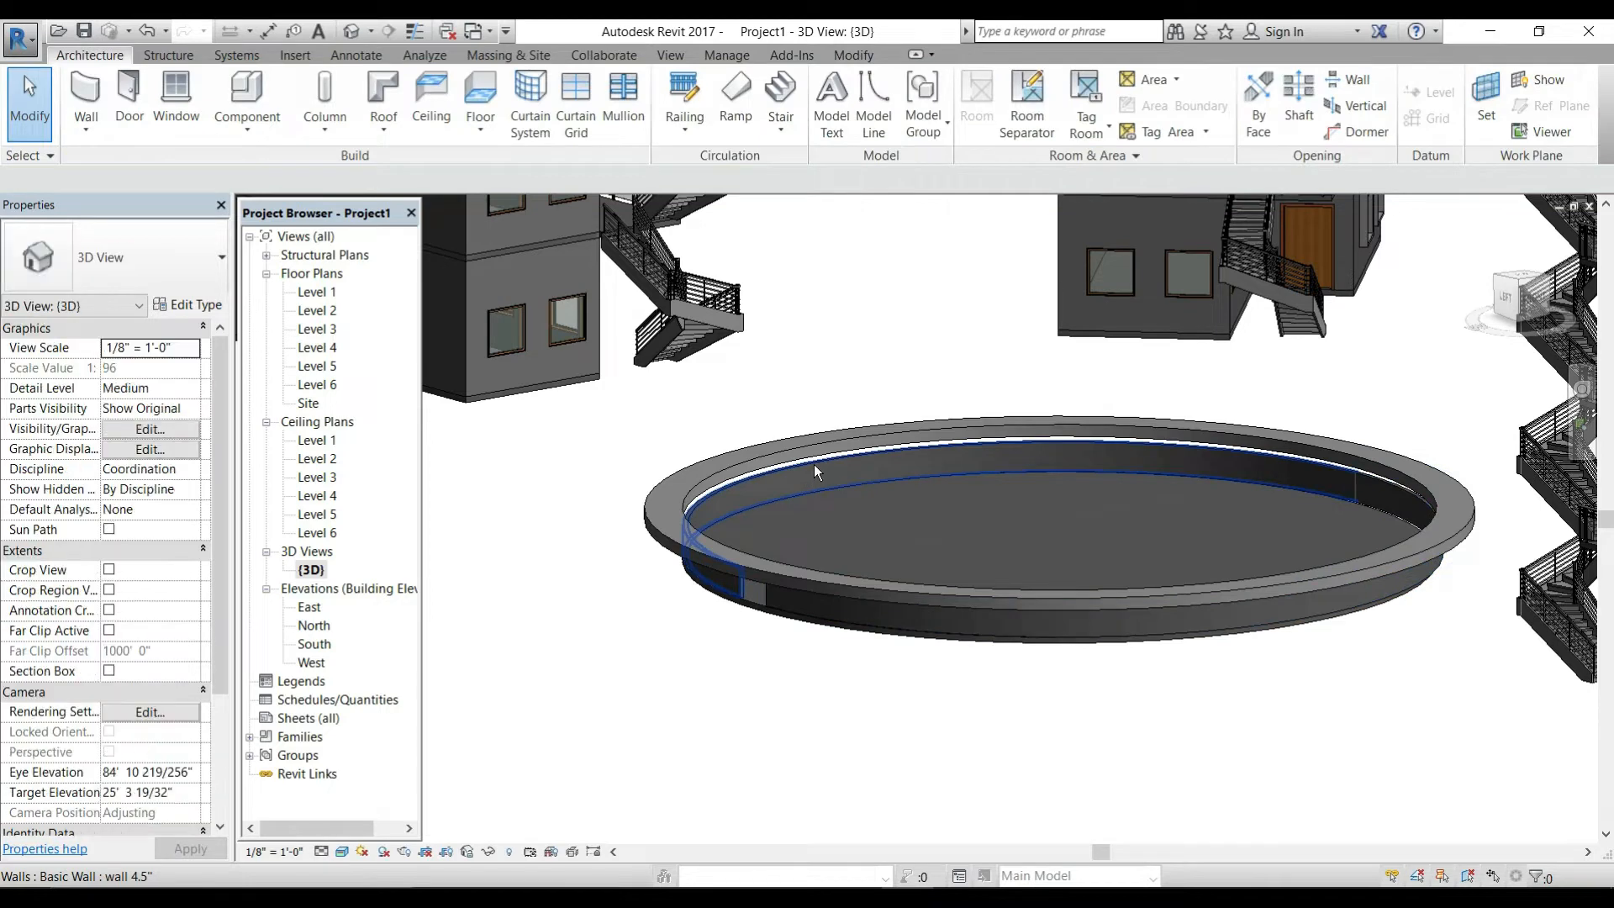
click(800, 479)
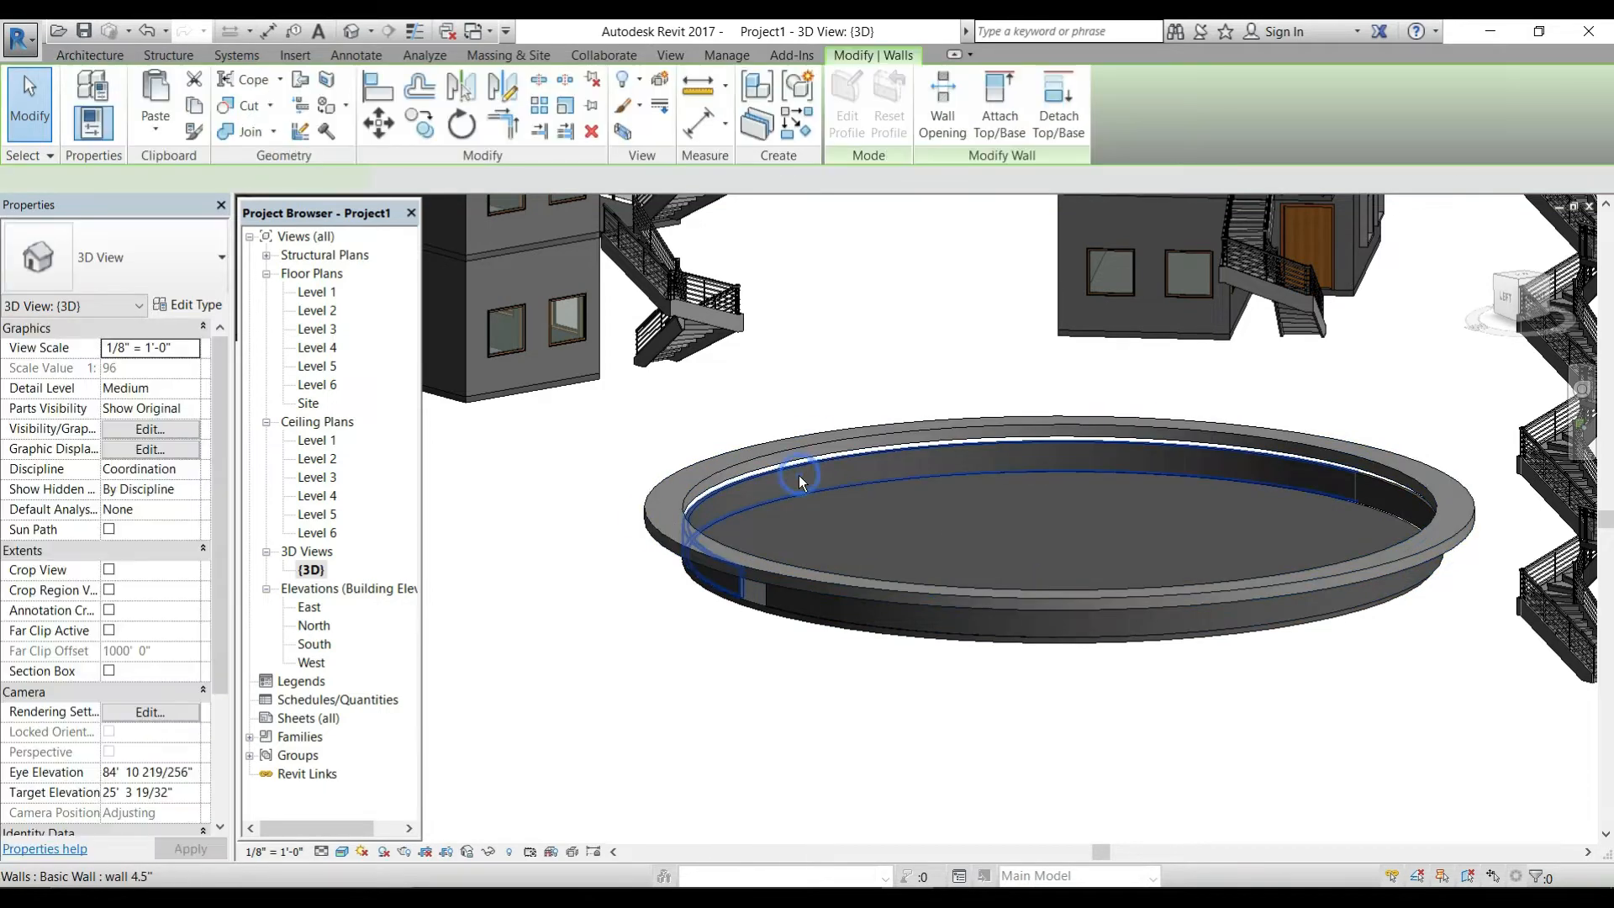
scroll(965, 496, up, 3)
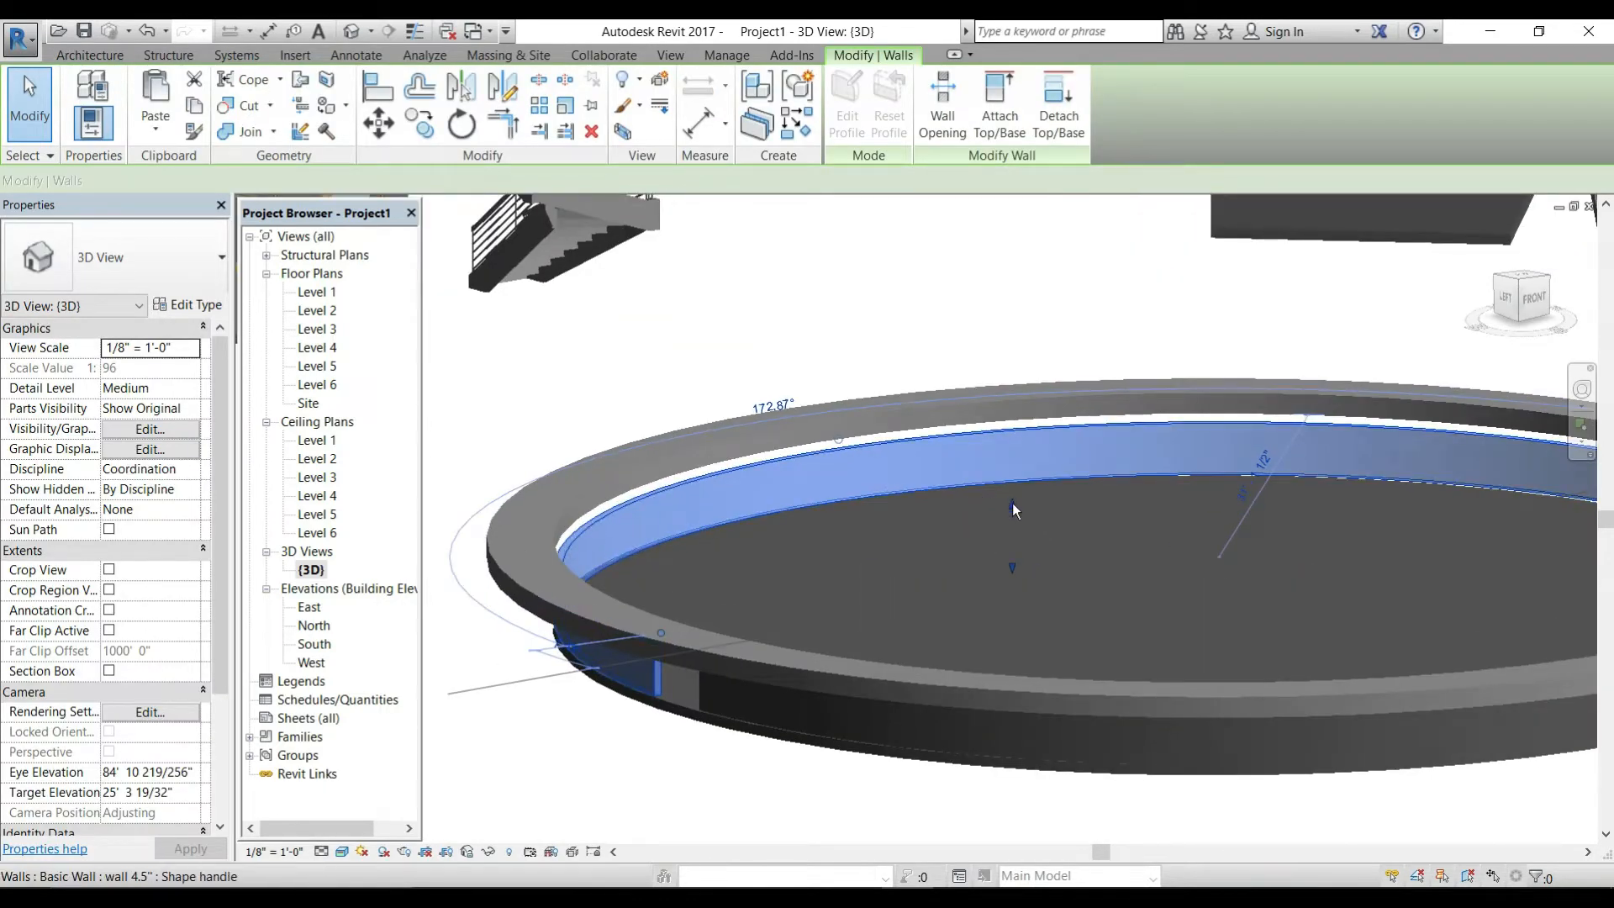
click(1012, 503)
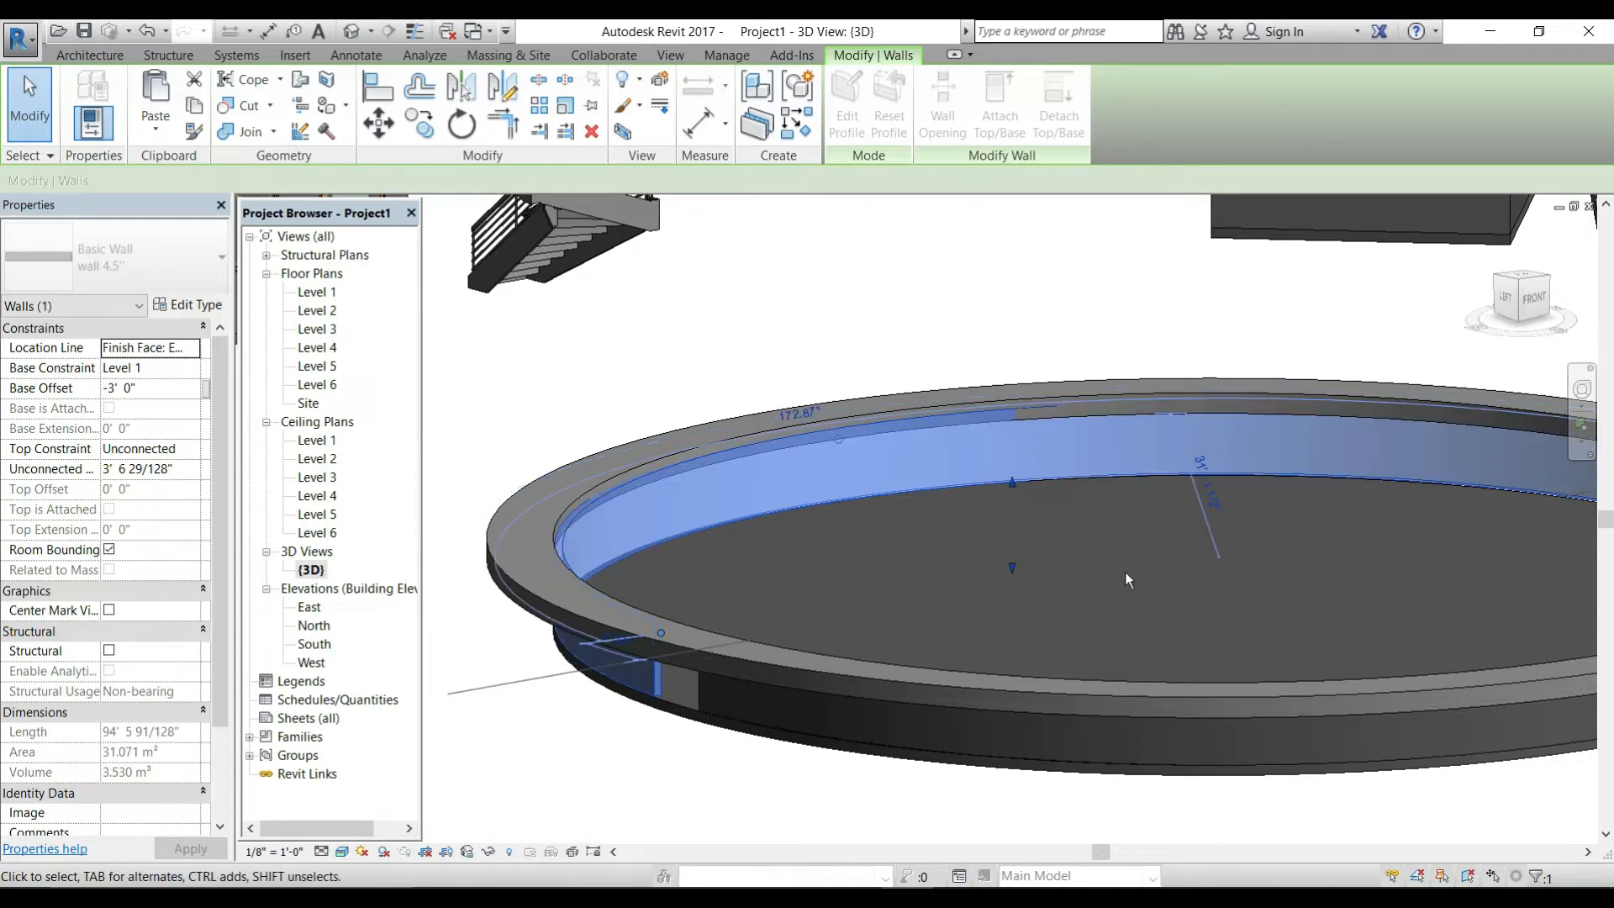
click(1125, 572)
Step: Raise the top of the circular wall's front half toward the ring, giving an unconnected height of about 2' 10"
middle_drag(1168, 614, 953, 419)
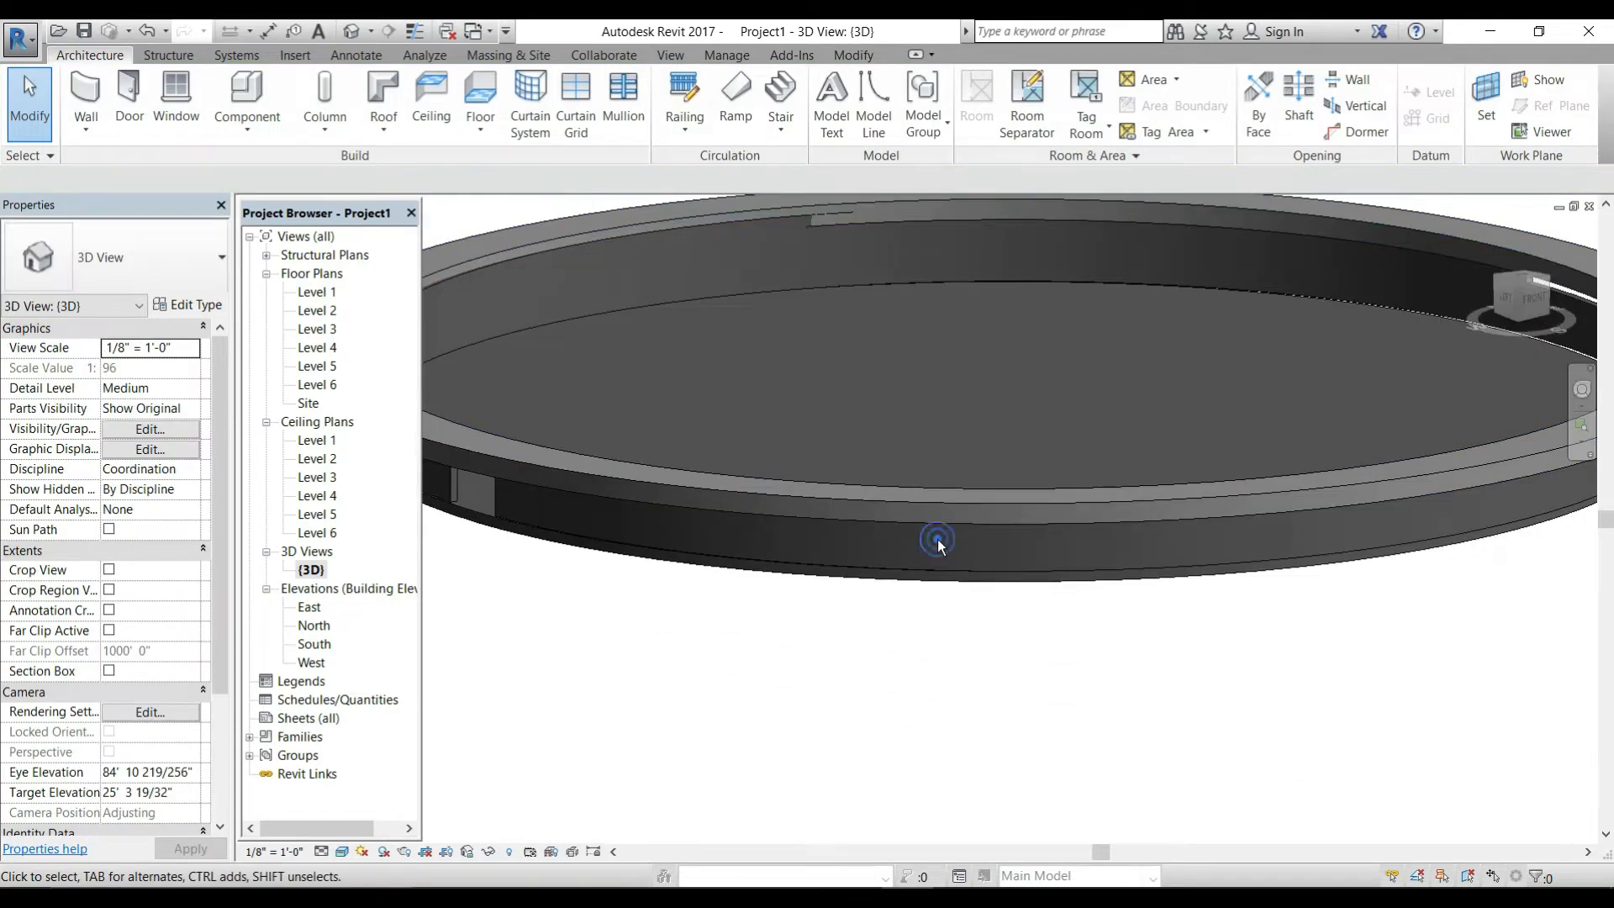
click(492, 501)
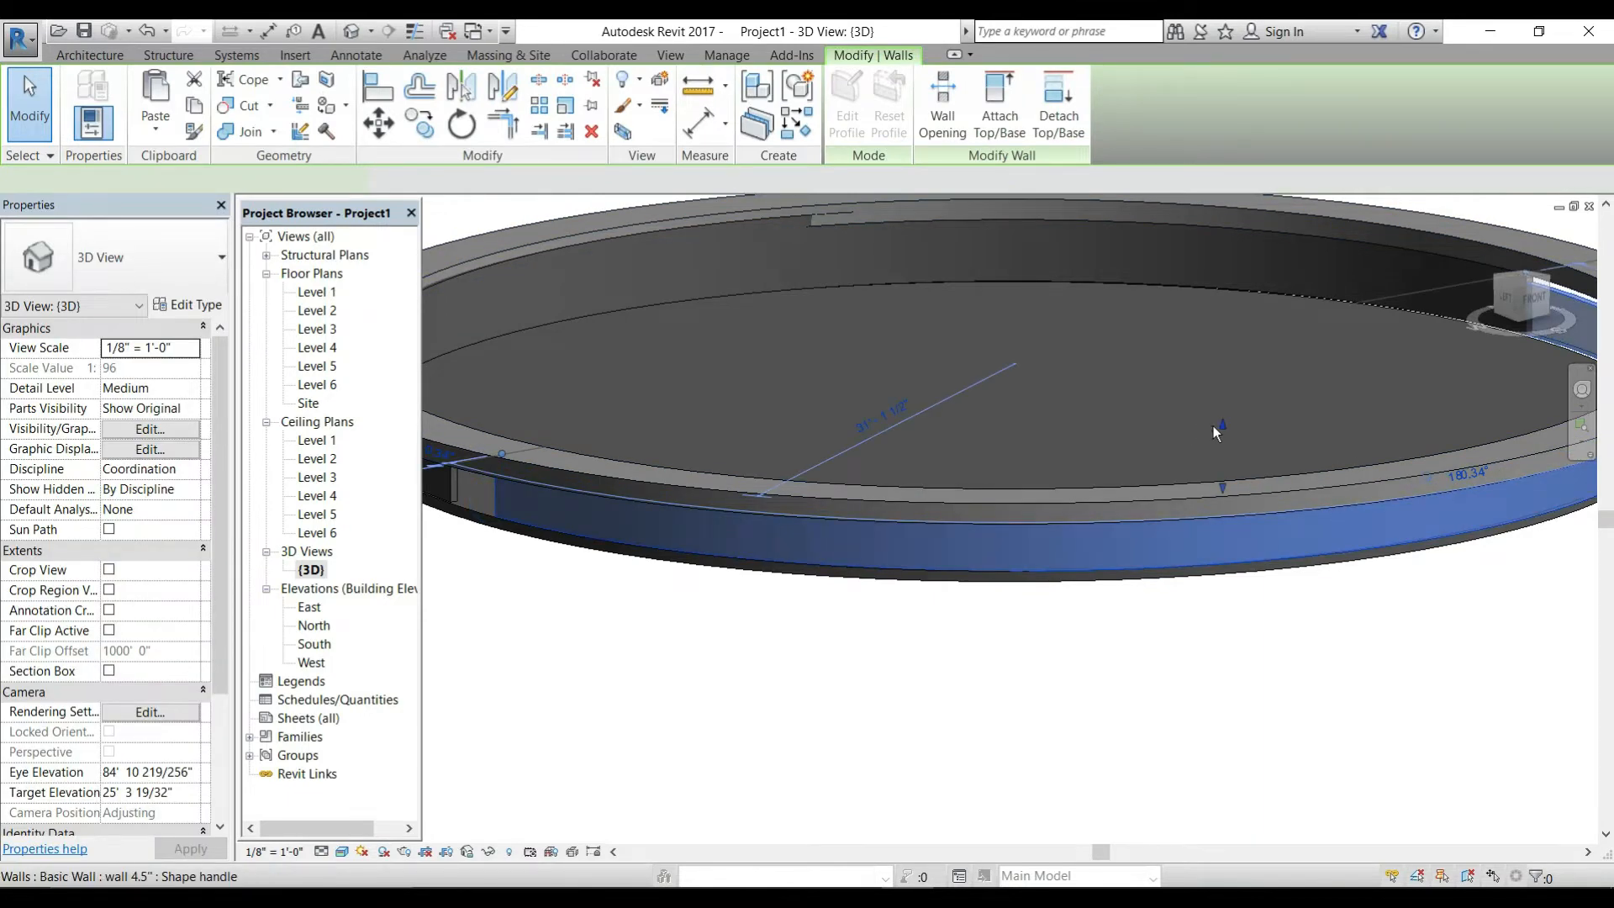
drag(1222, 424, 1173, 457)
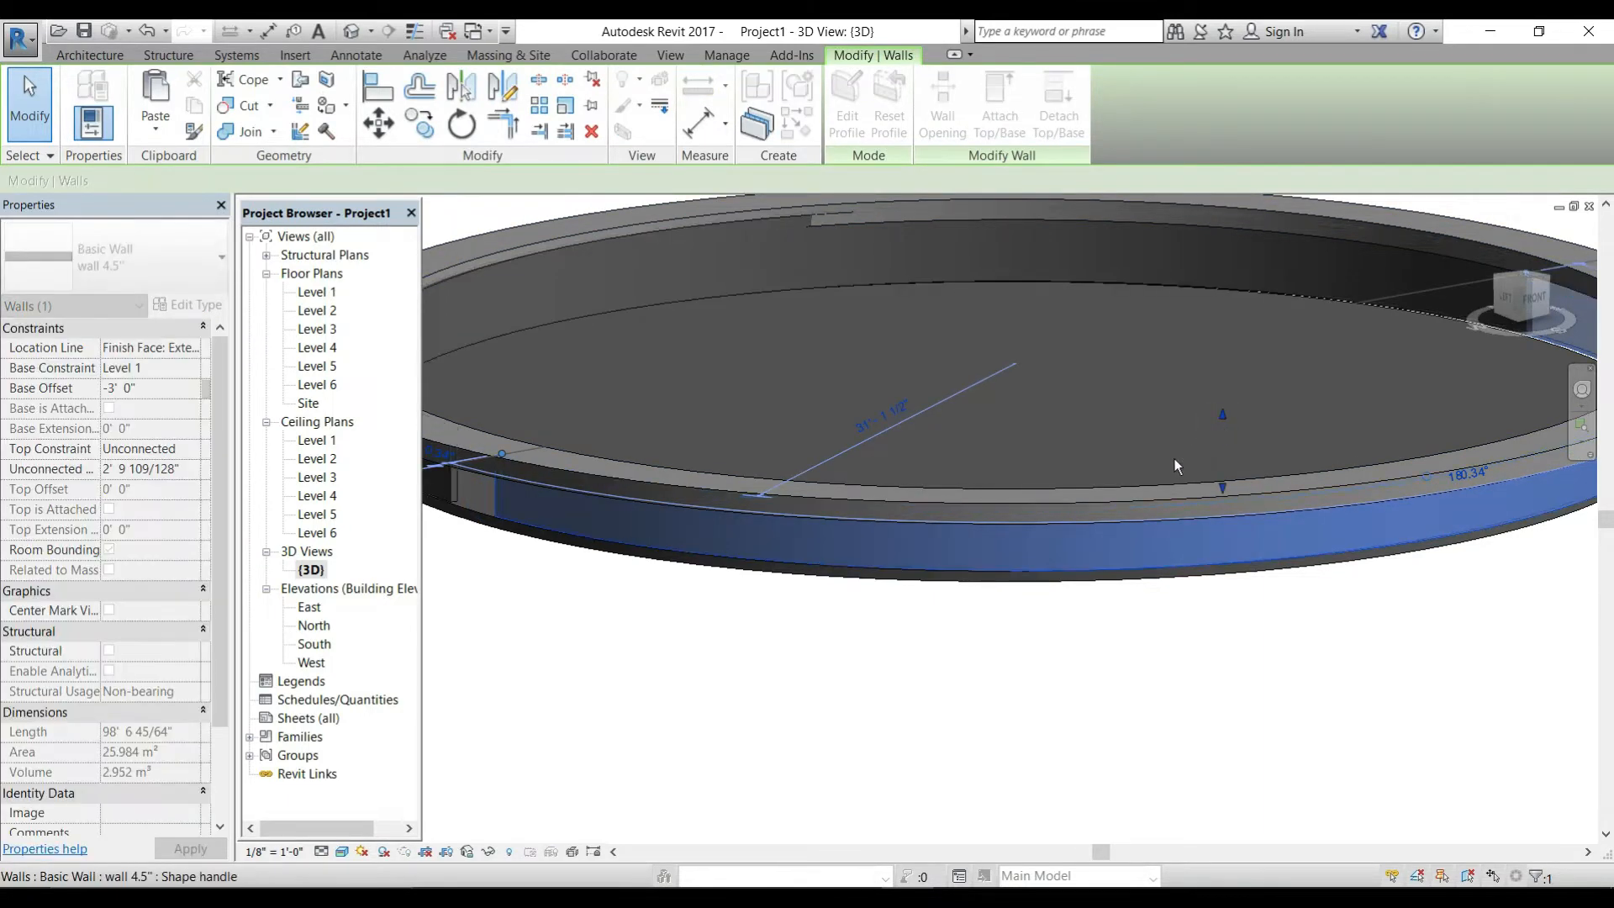
click(1041, 598)
Step: Align the near end of the front half wall to the end of the rear half wall, closing the gap between them
middle_drag(1020, 646, 879, 560)
click(785, 491)
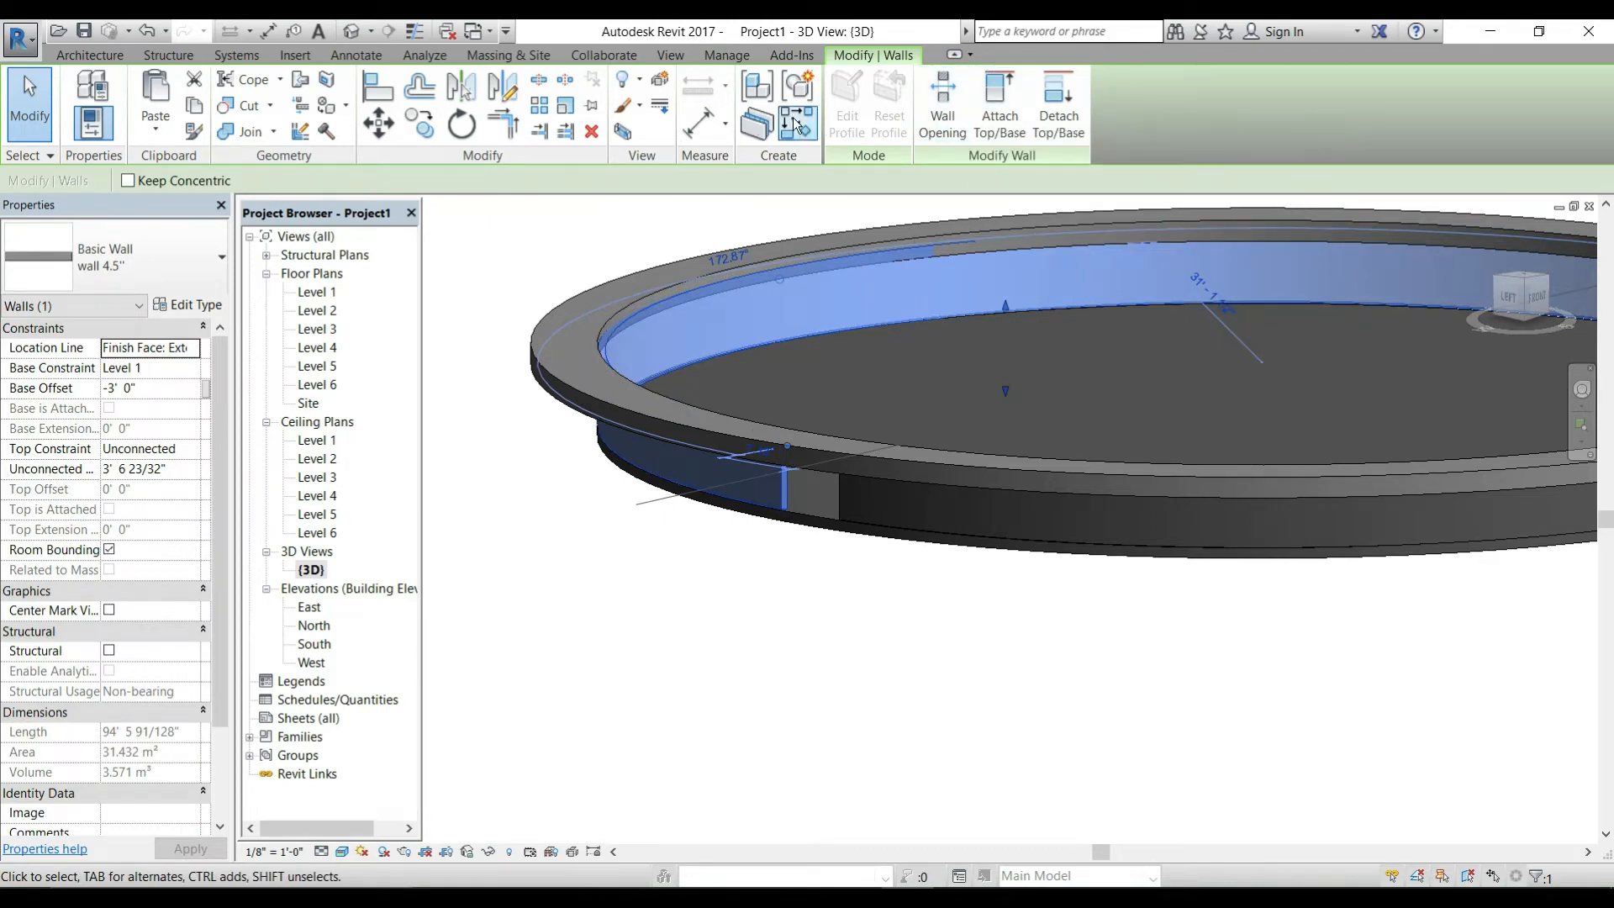
click(394, 105)
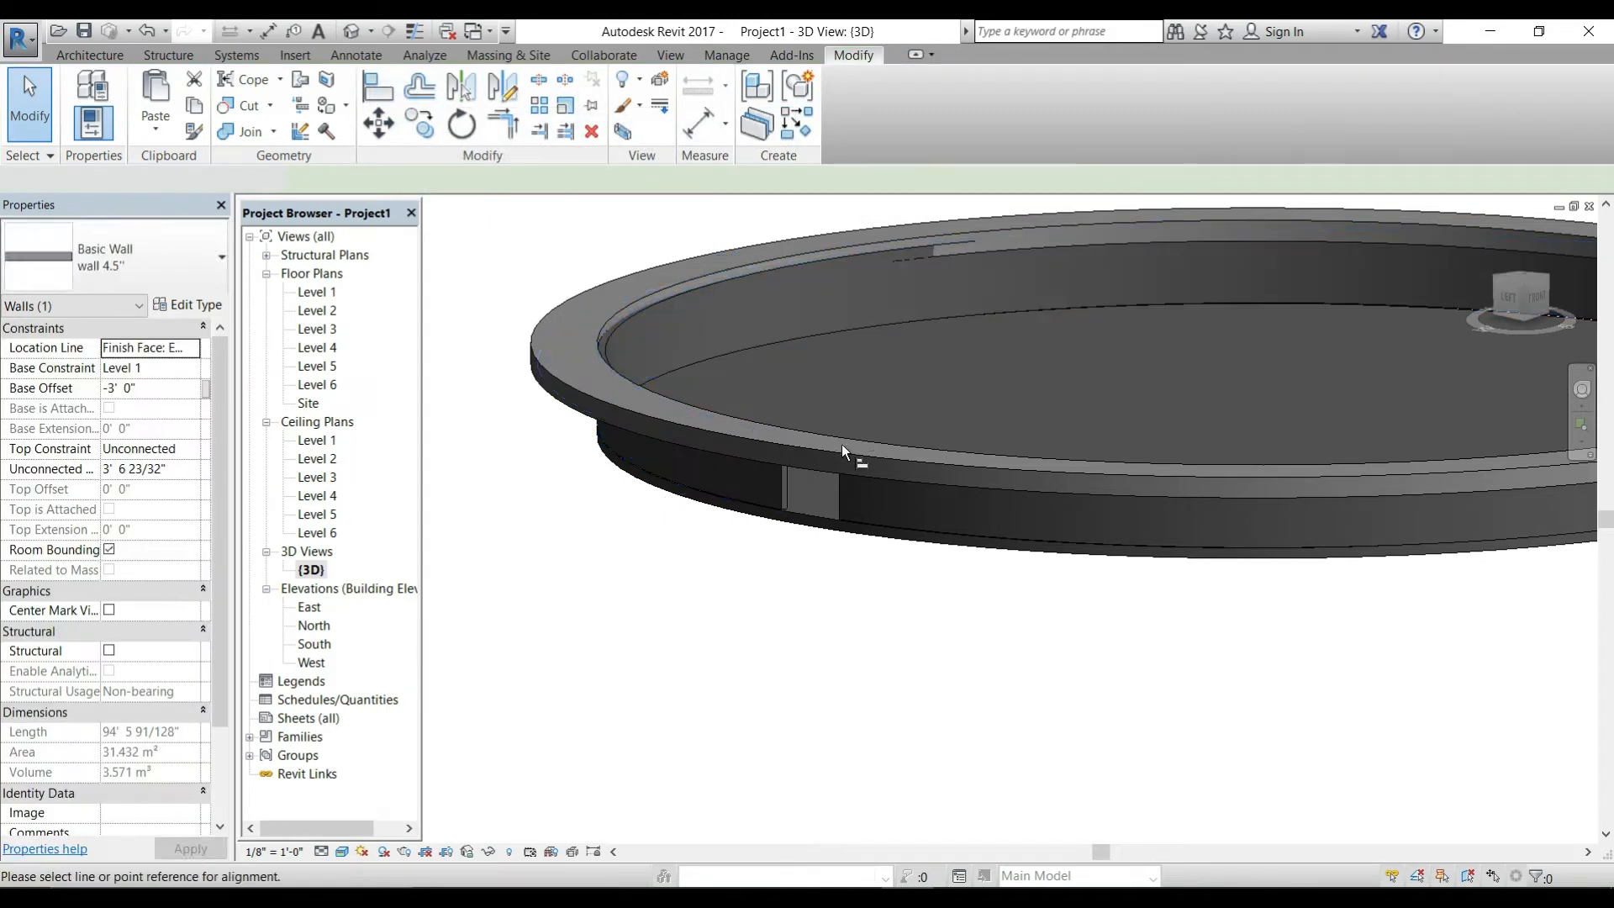
click(775, 477)
click(831, 488)
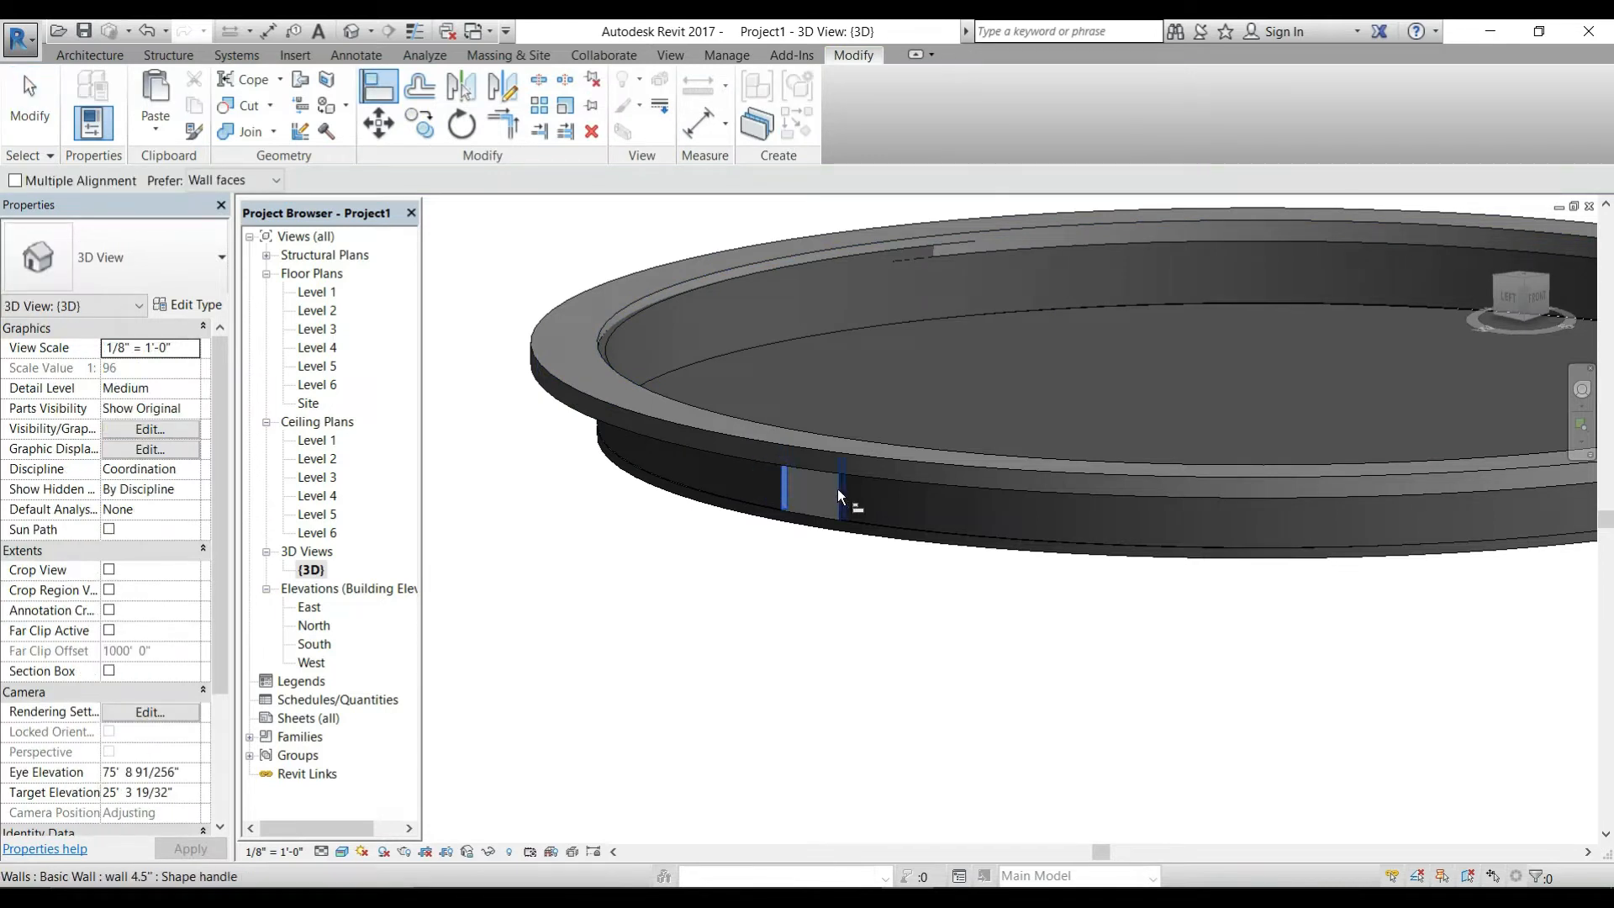
shift+middle_drag(1007, 573, 1378, 525)
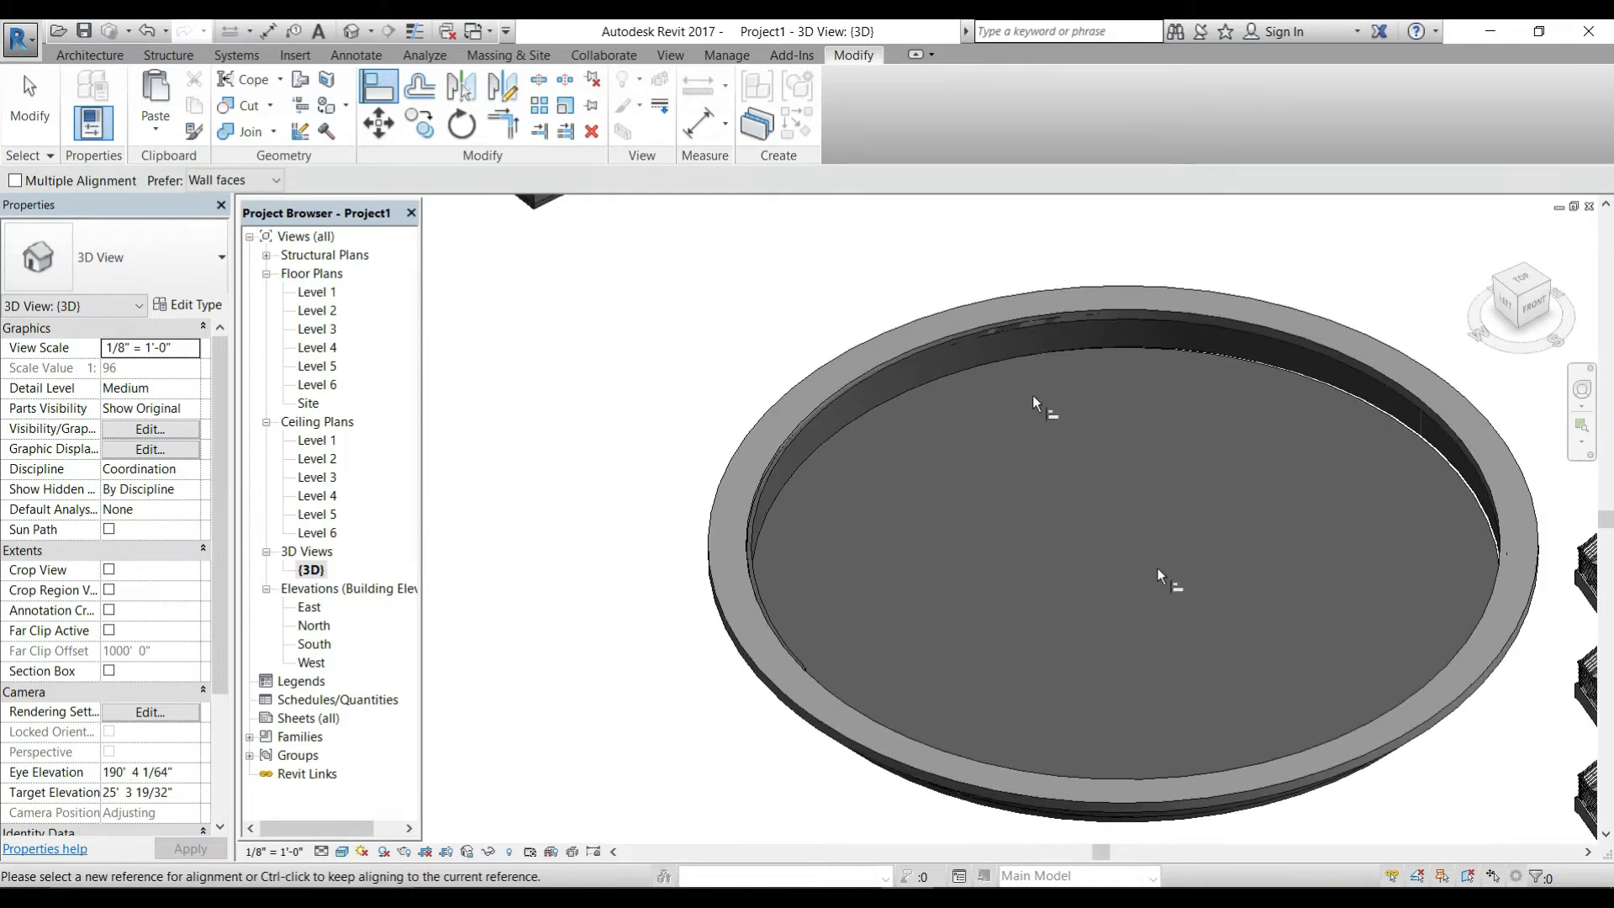
Step: Start an in-place model component in the Generic Models category, keeping the default name, with the pool seen from above
click(1521, 283)
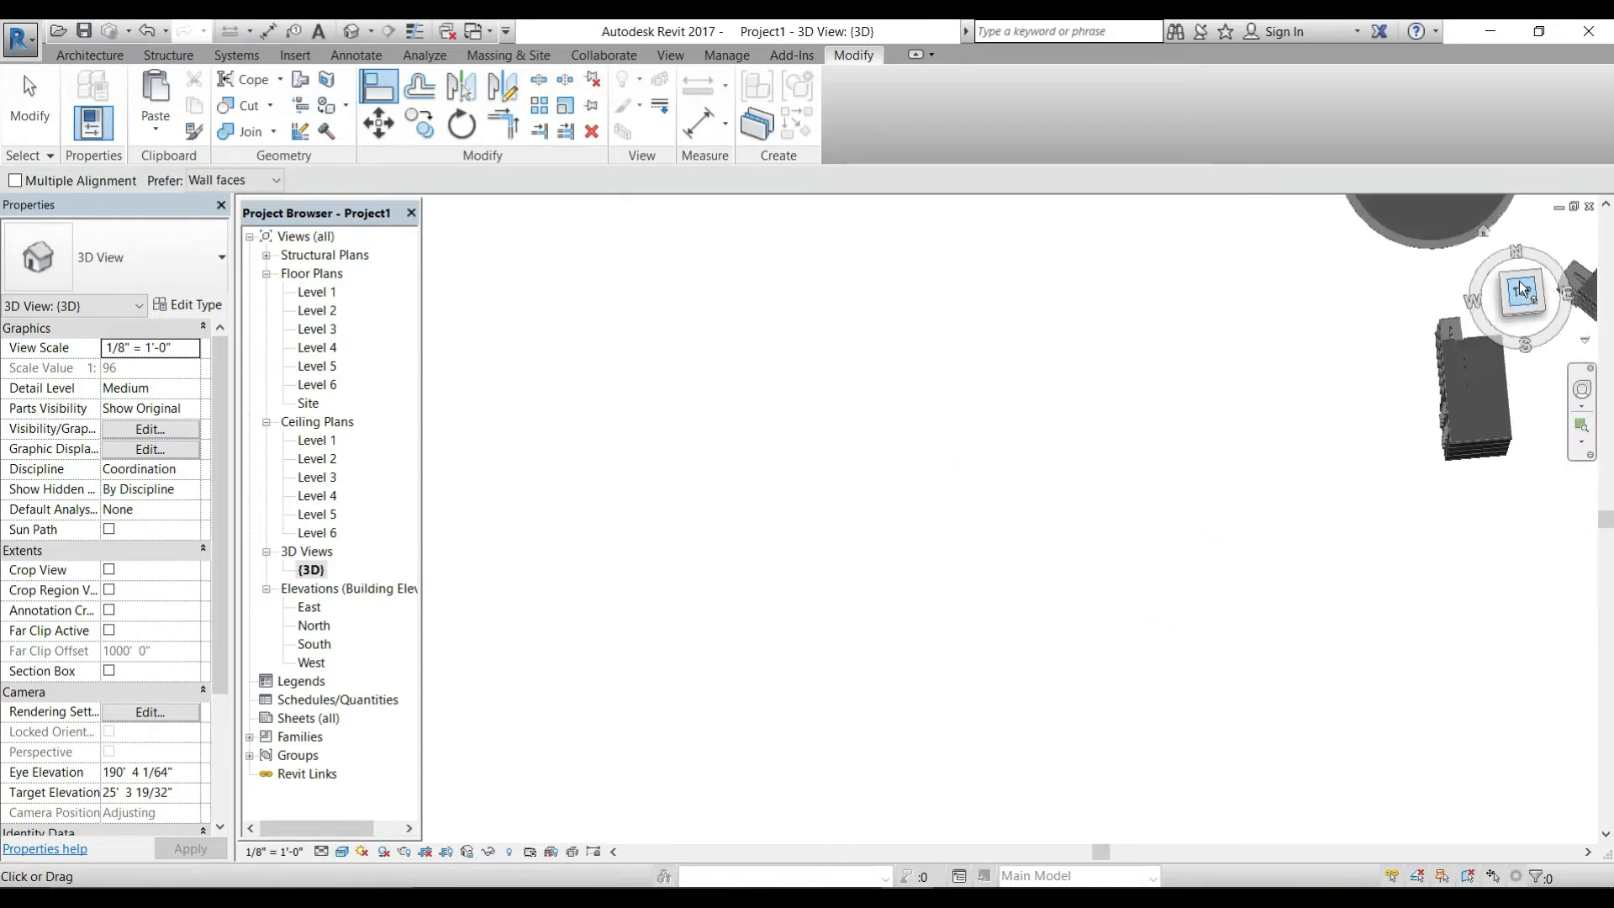
scroll(805, 476, up, 3)
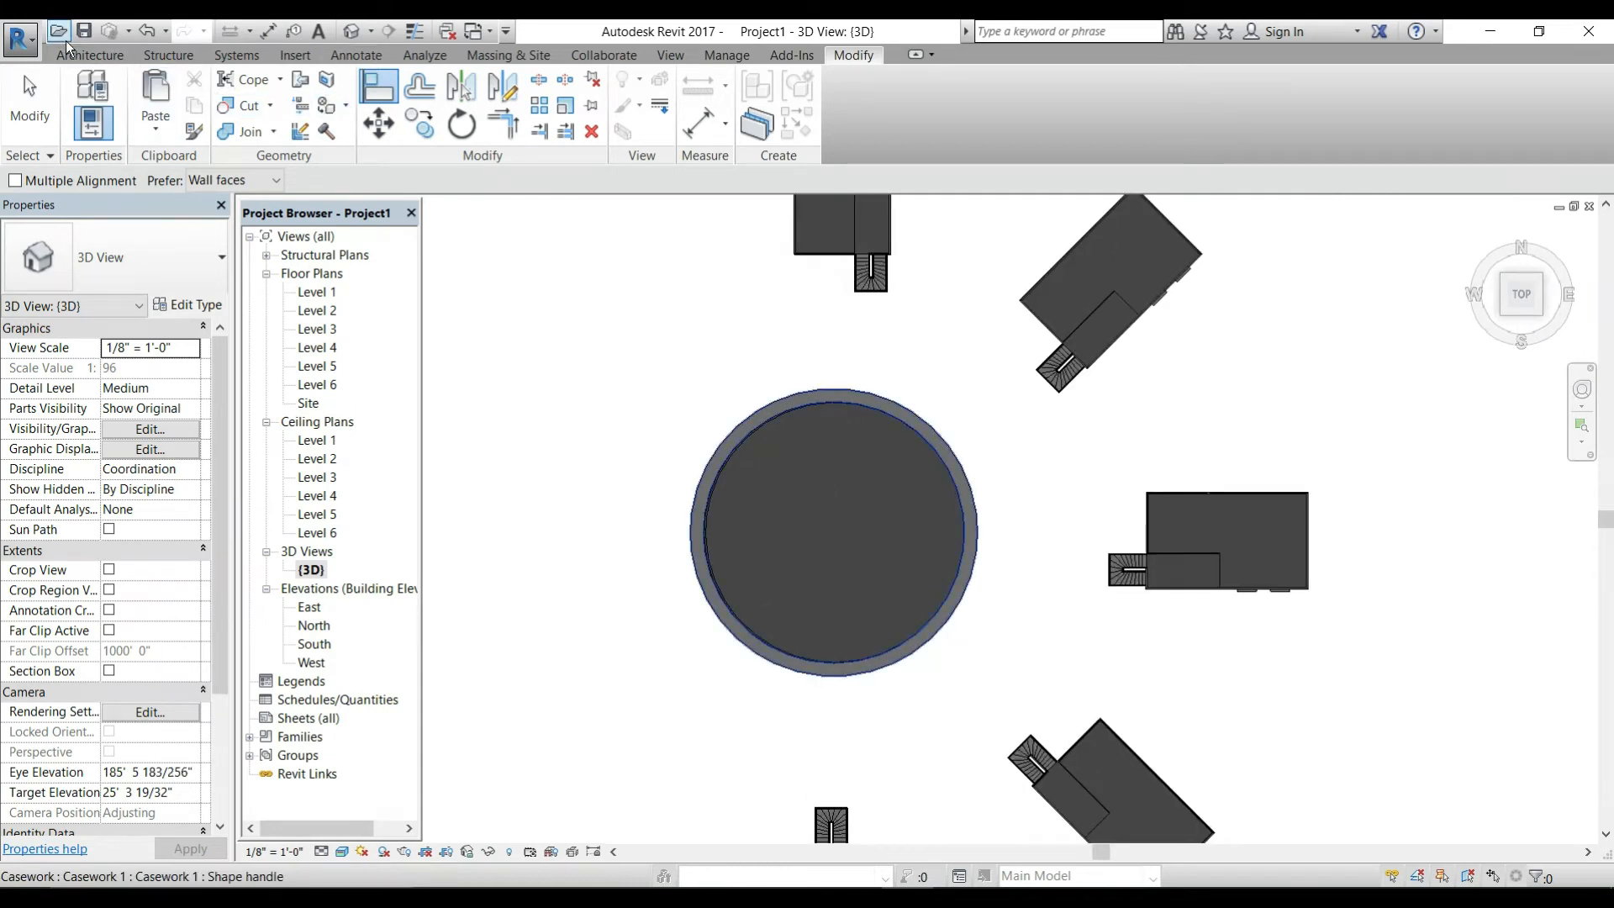
click(106, 55)
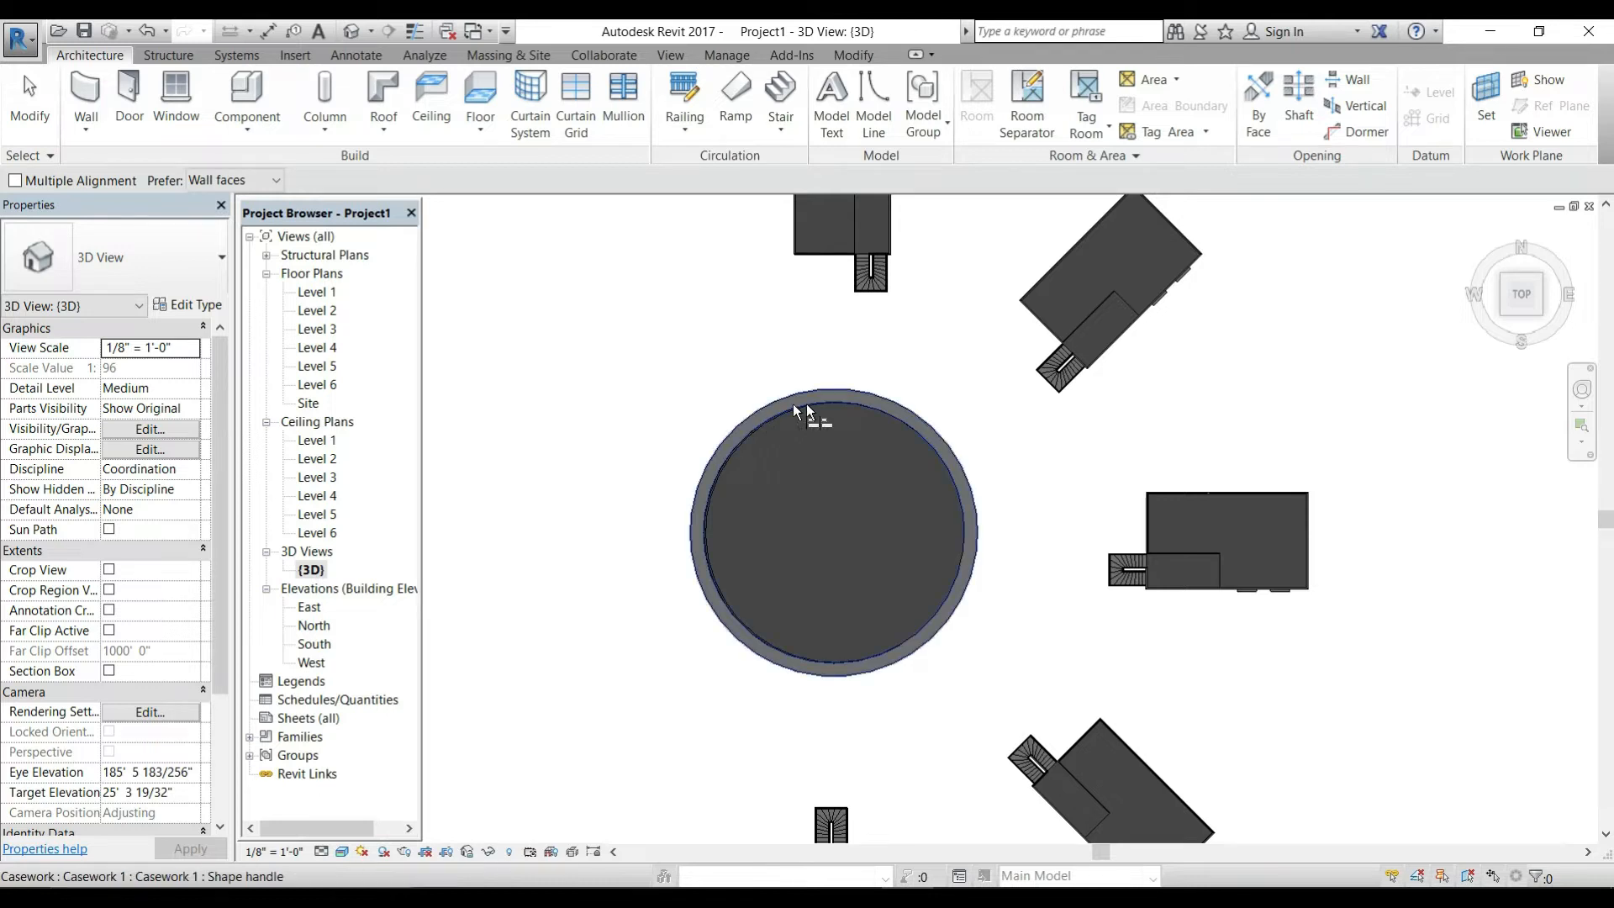
click(917, 636)
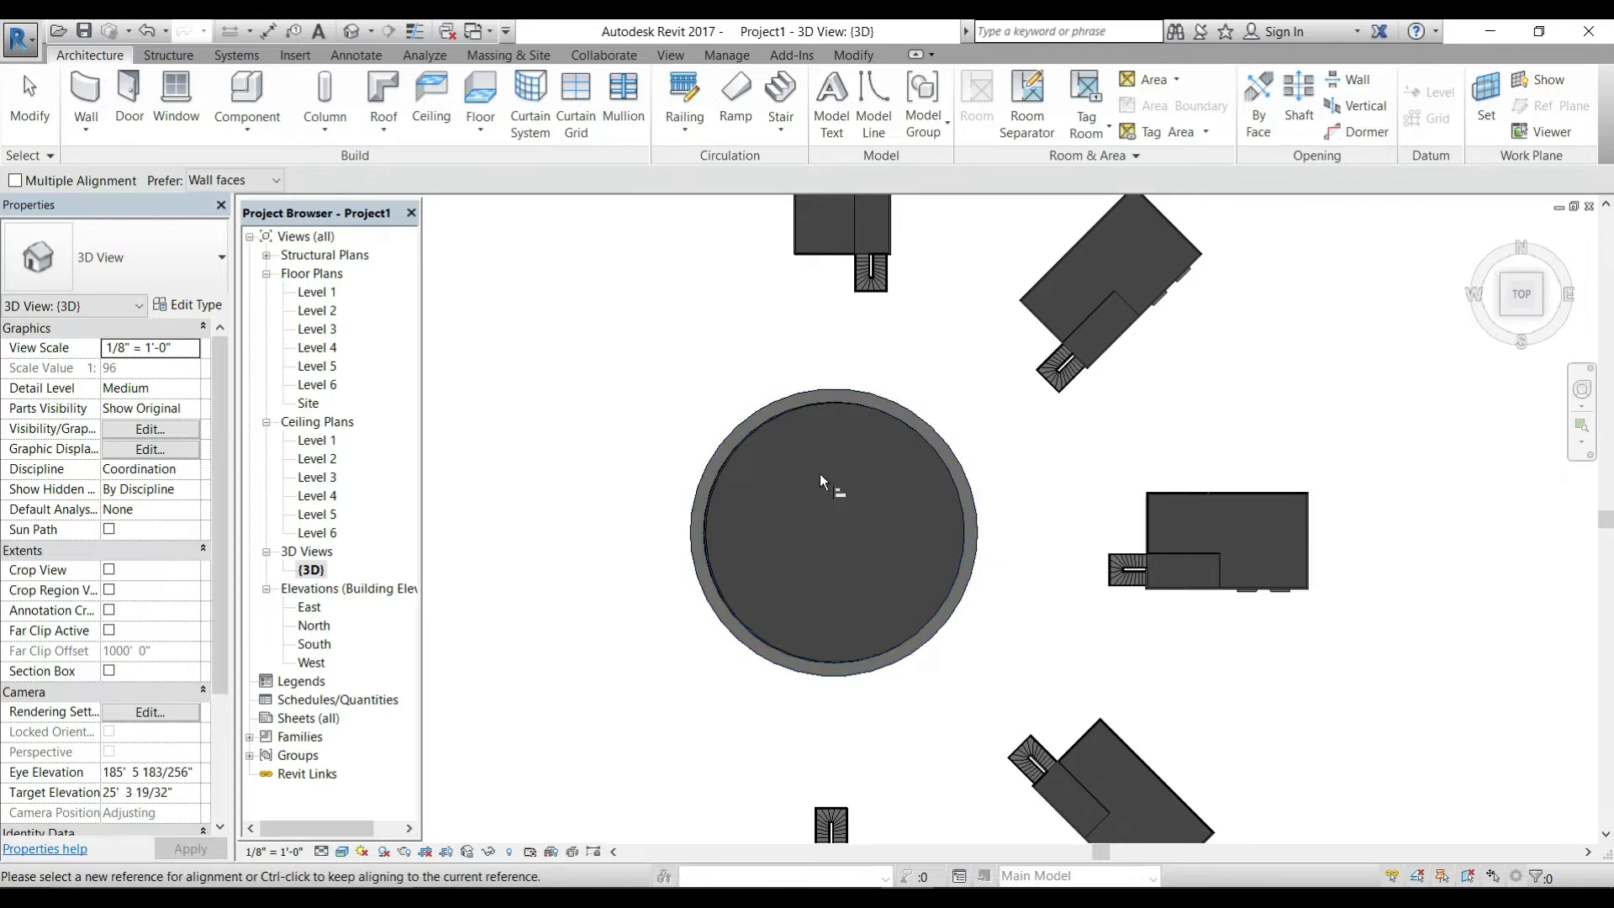
click(247, 118)
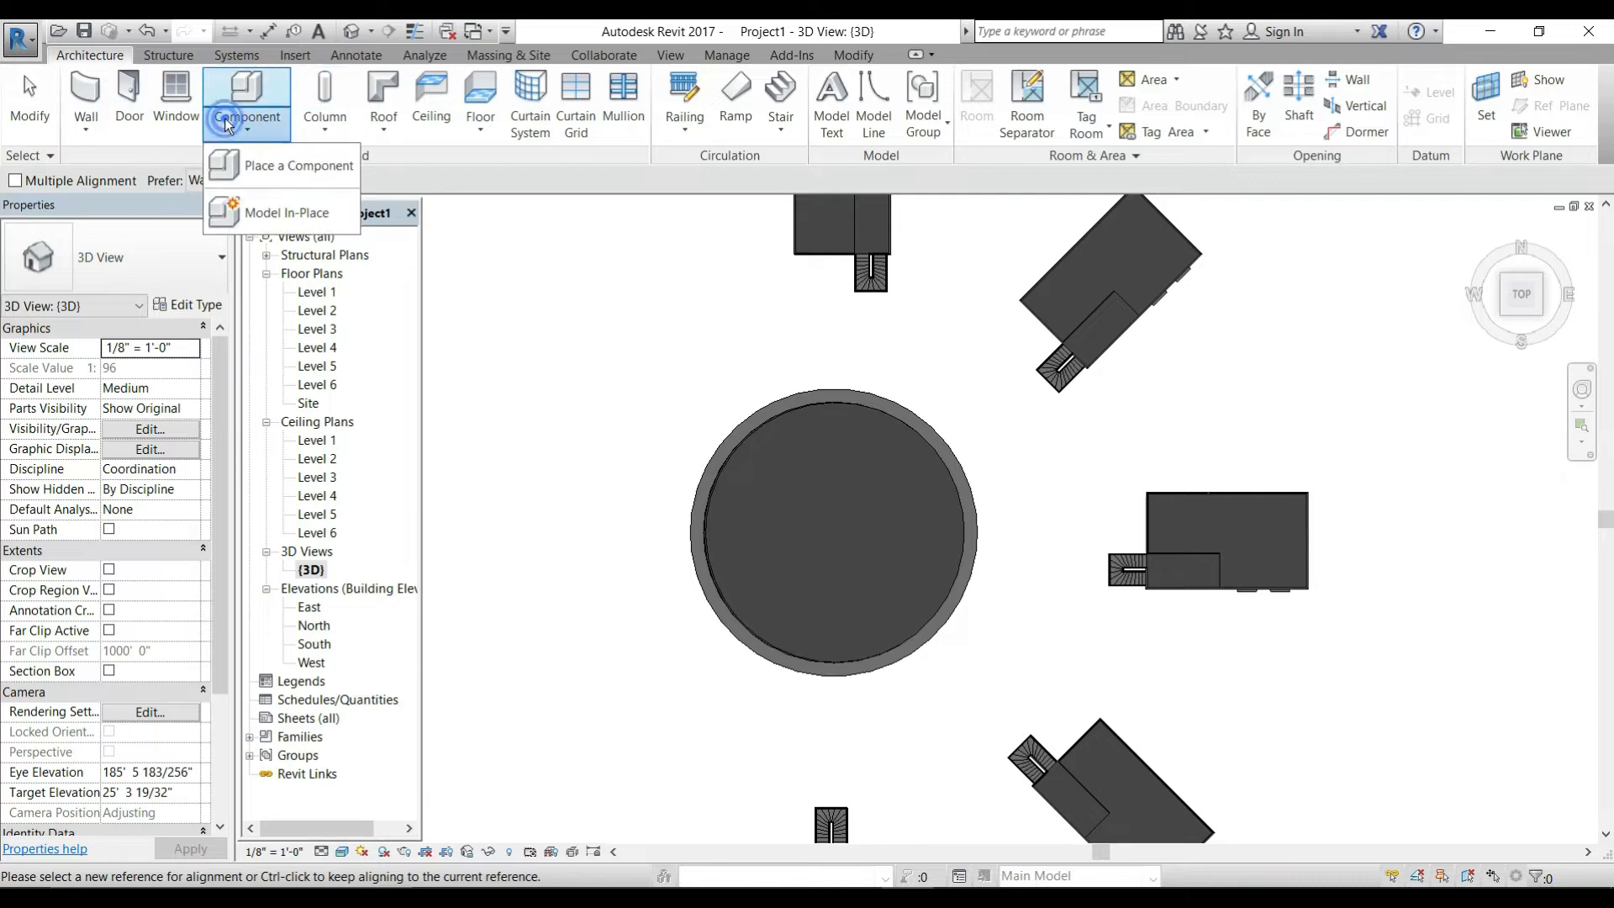
click(269, 164)
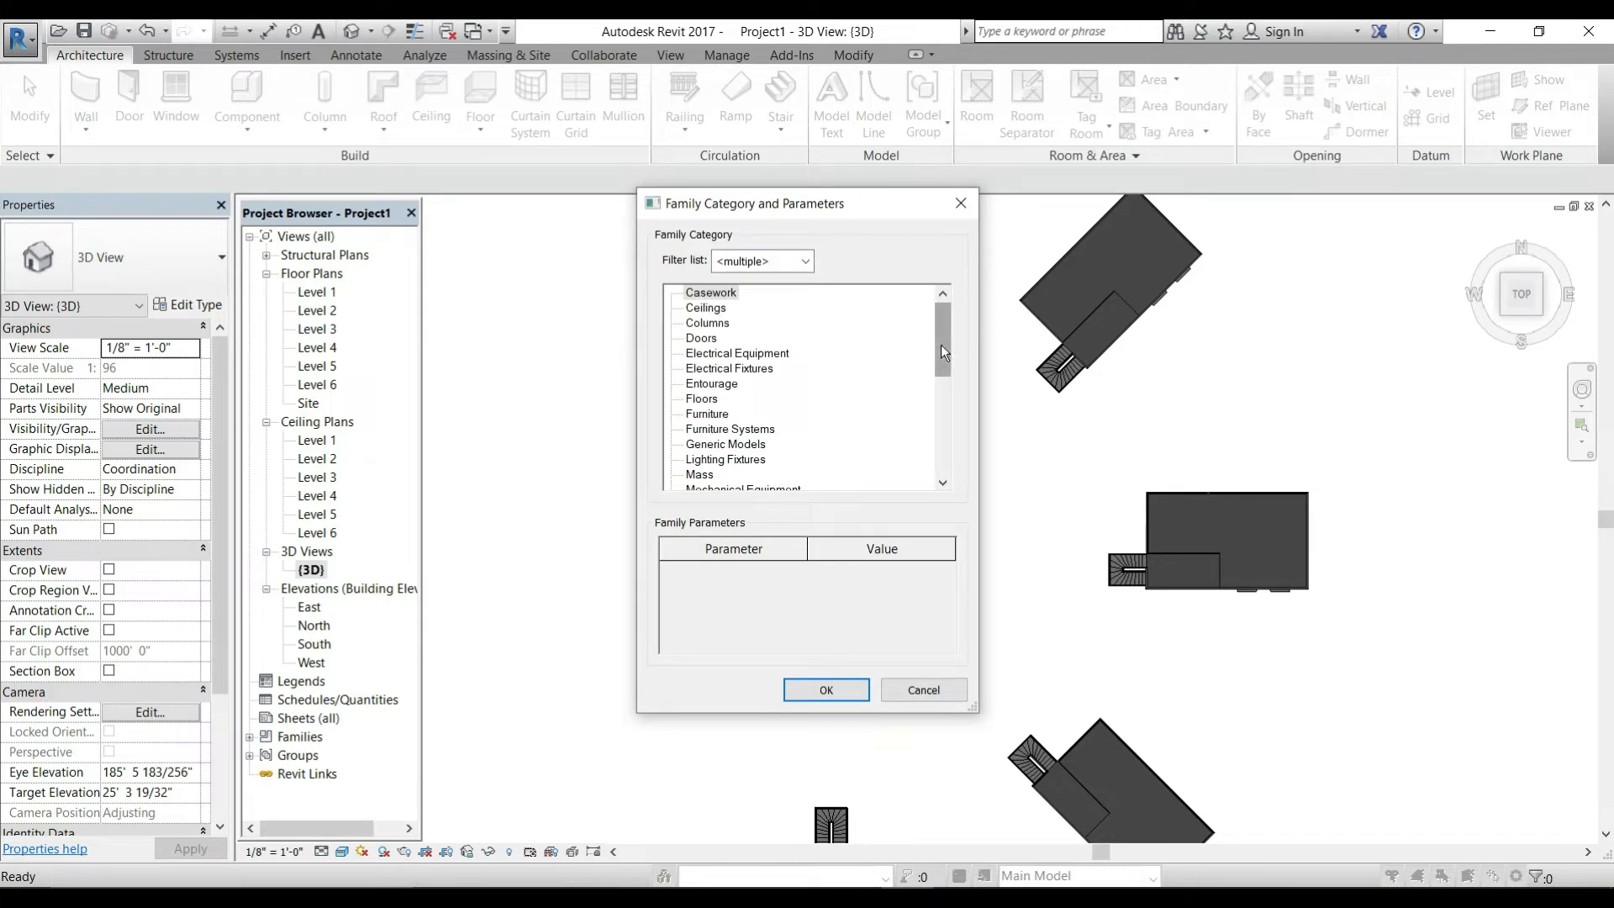
drag(941, 344, 935, 392)
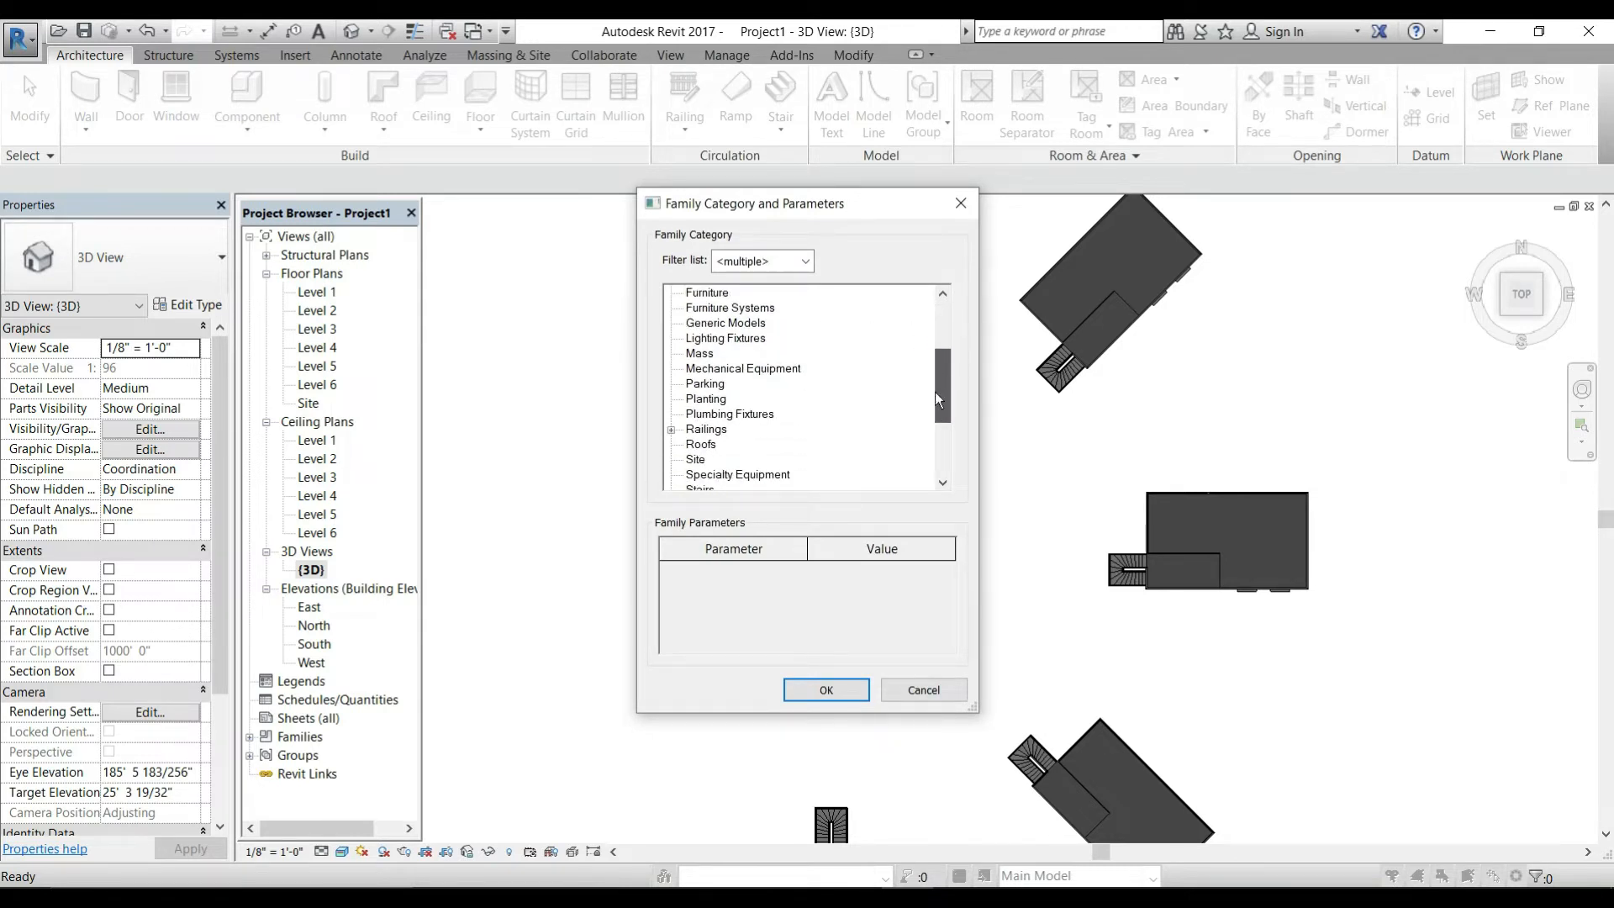
click(719, 326)
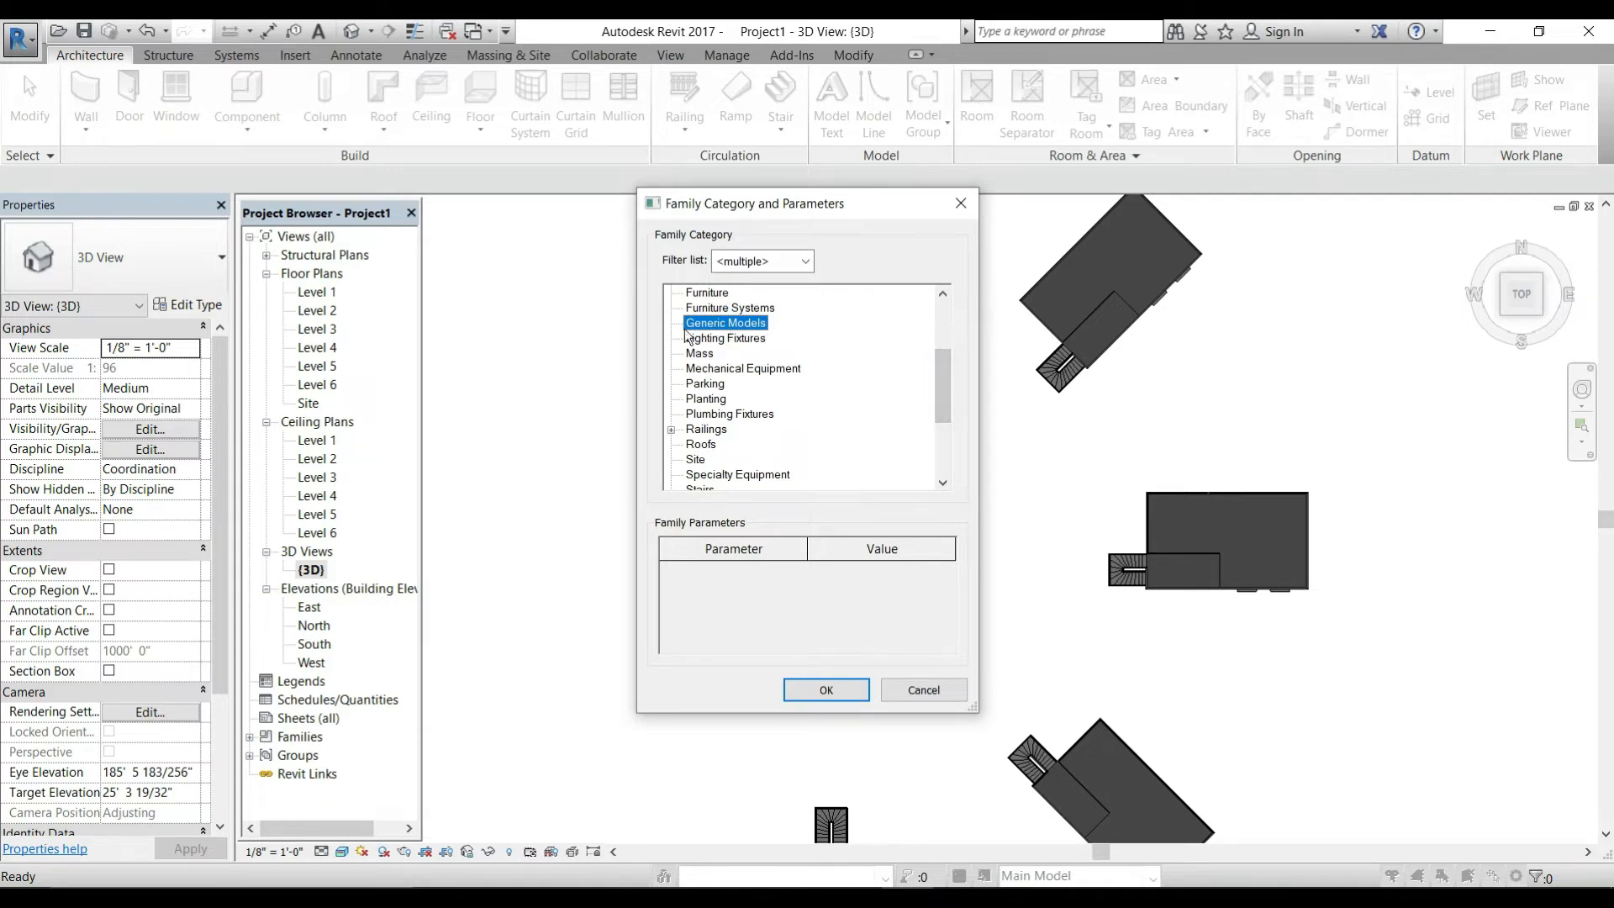
drag(945, 376, 946, 310)
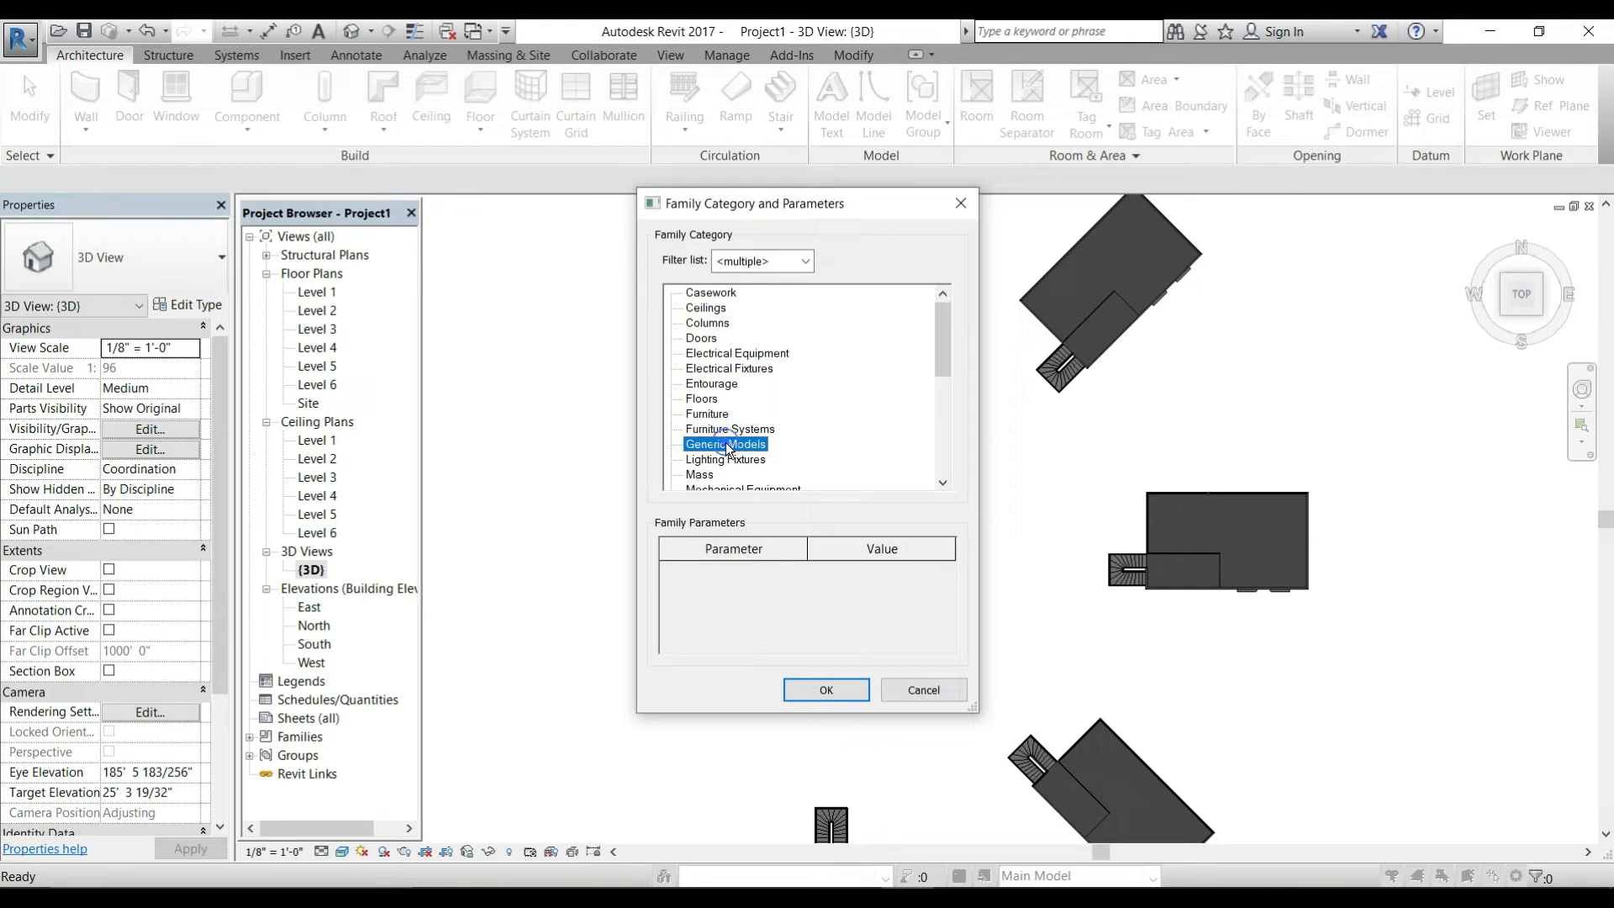
click(817, 691)
click(791, 503)
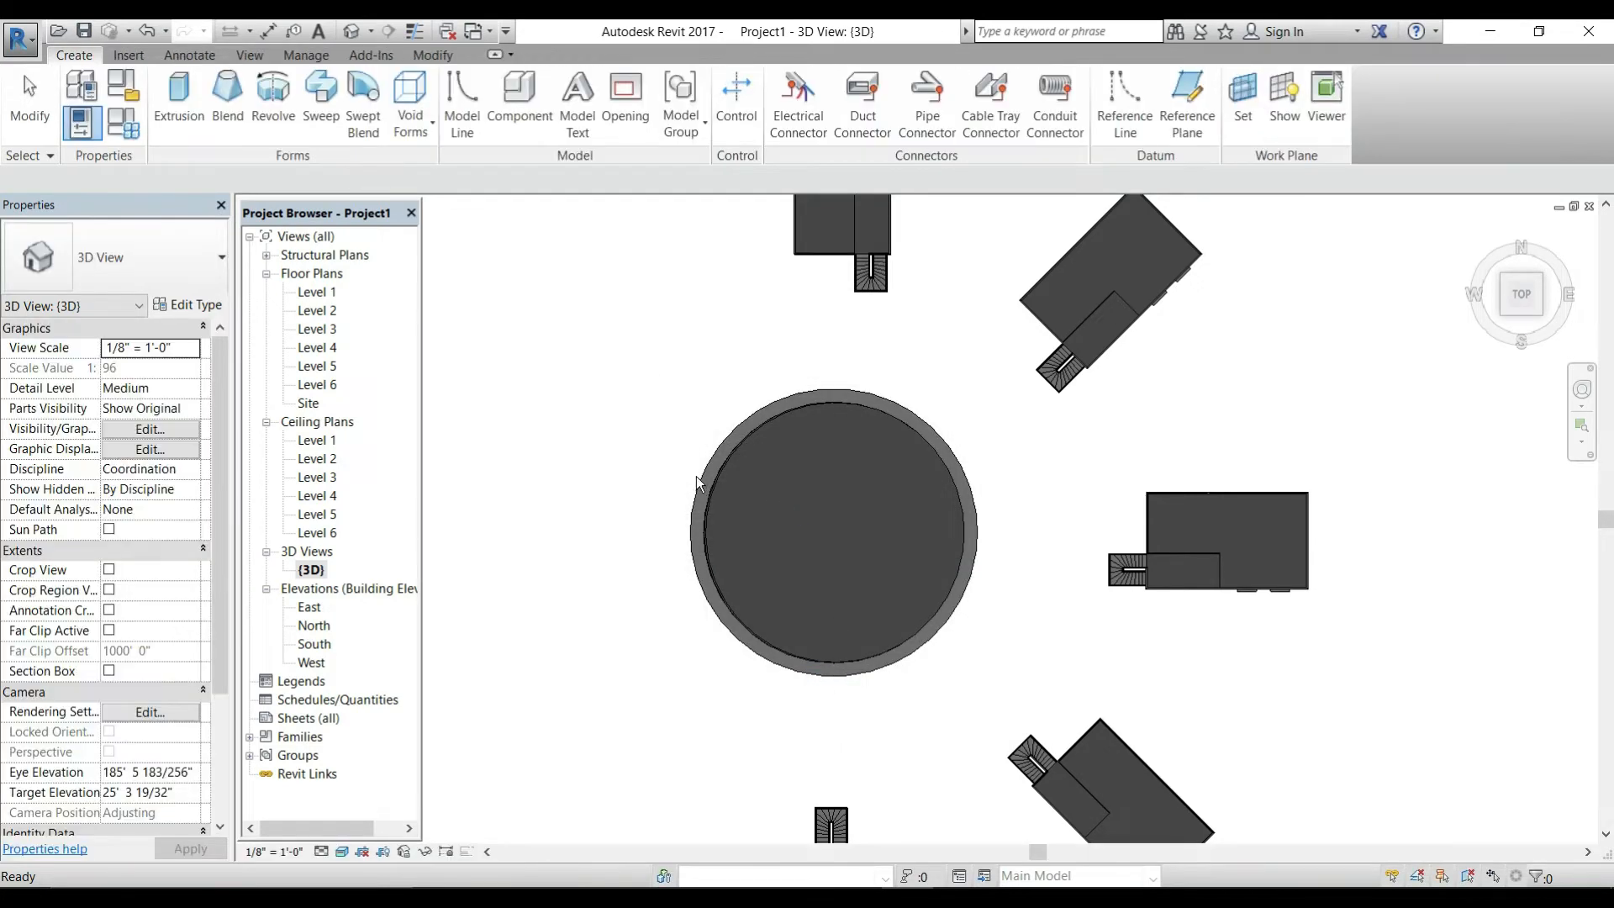
Step: Create a 1' 0" deep circular extrusion centred on the pool and reaching the ring's inner edge
click(179, 97)
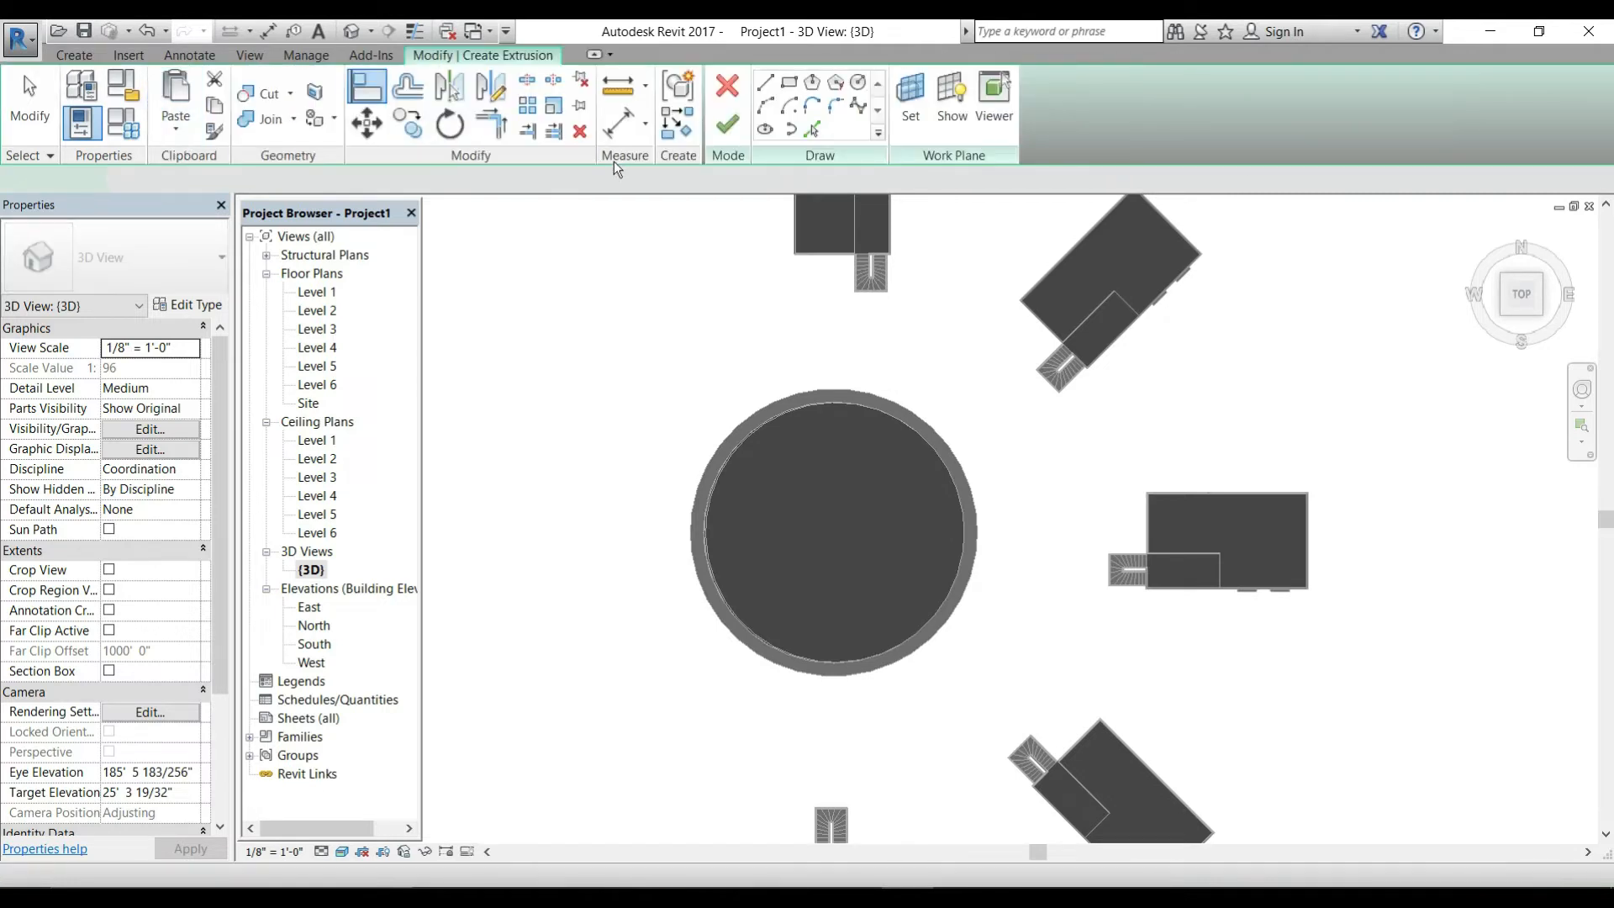
click(857, 82)
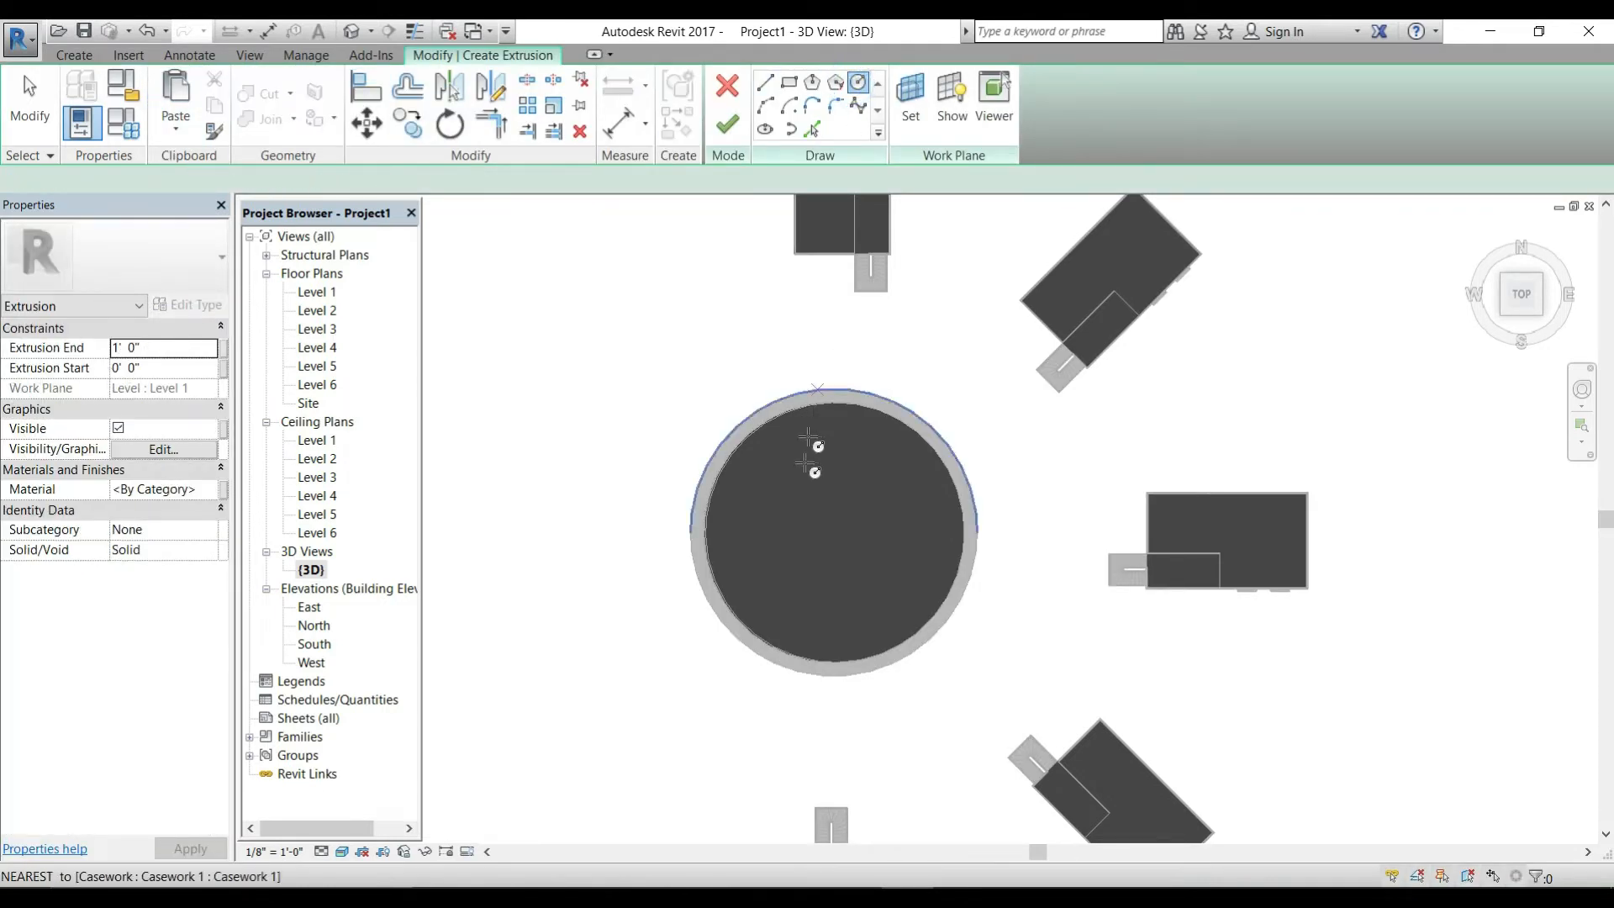
click(836, 531)
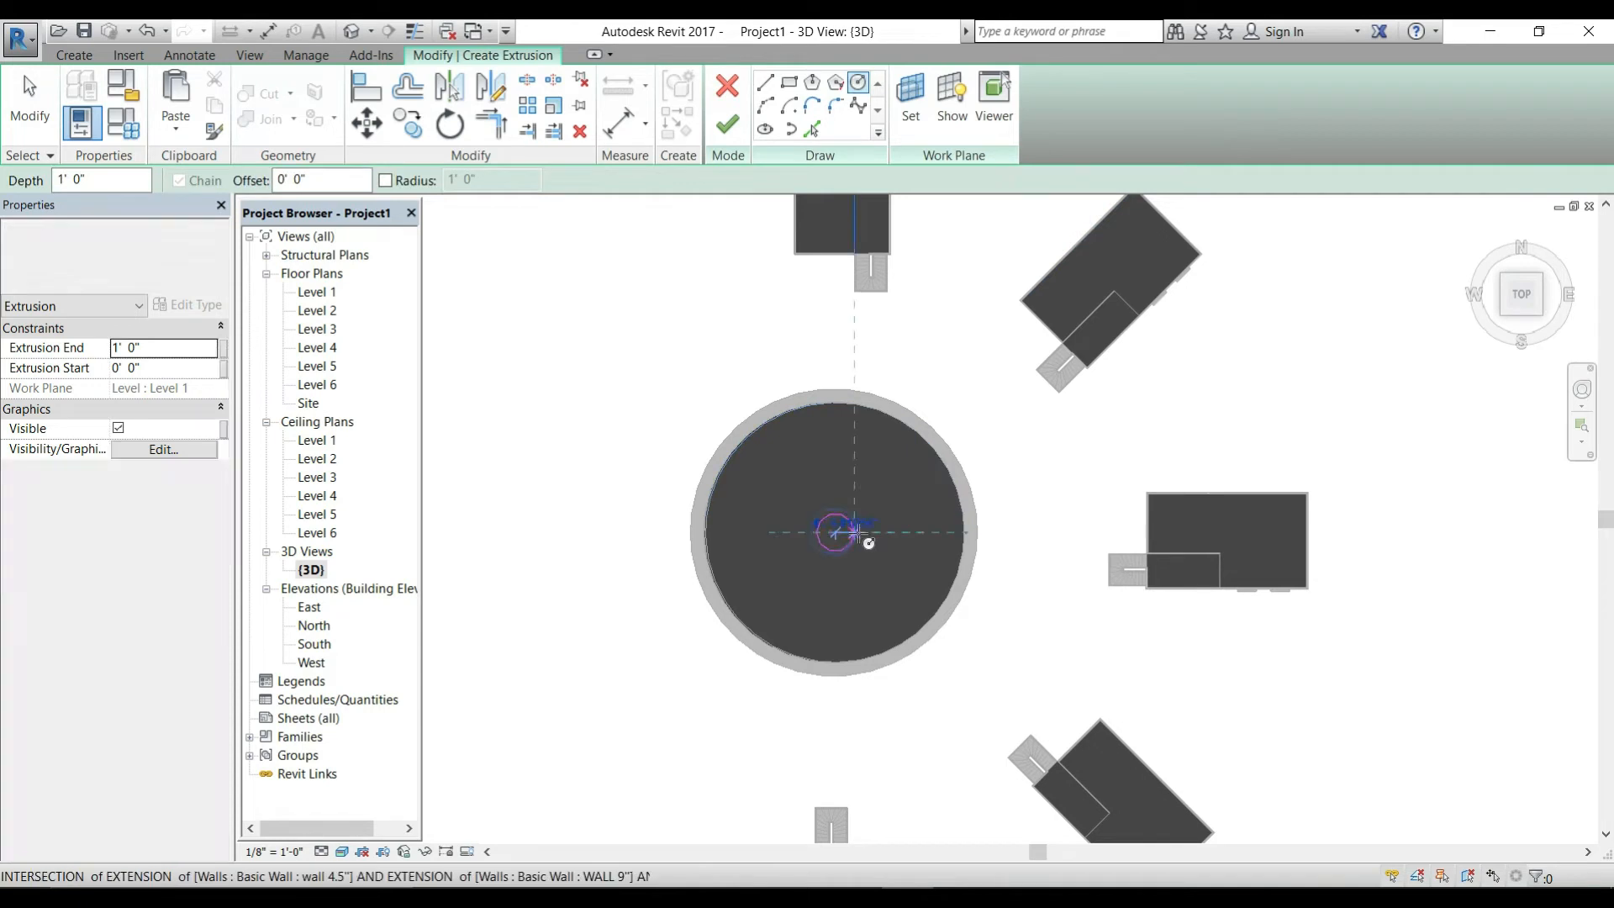
click(965, 532)
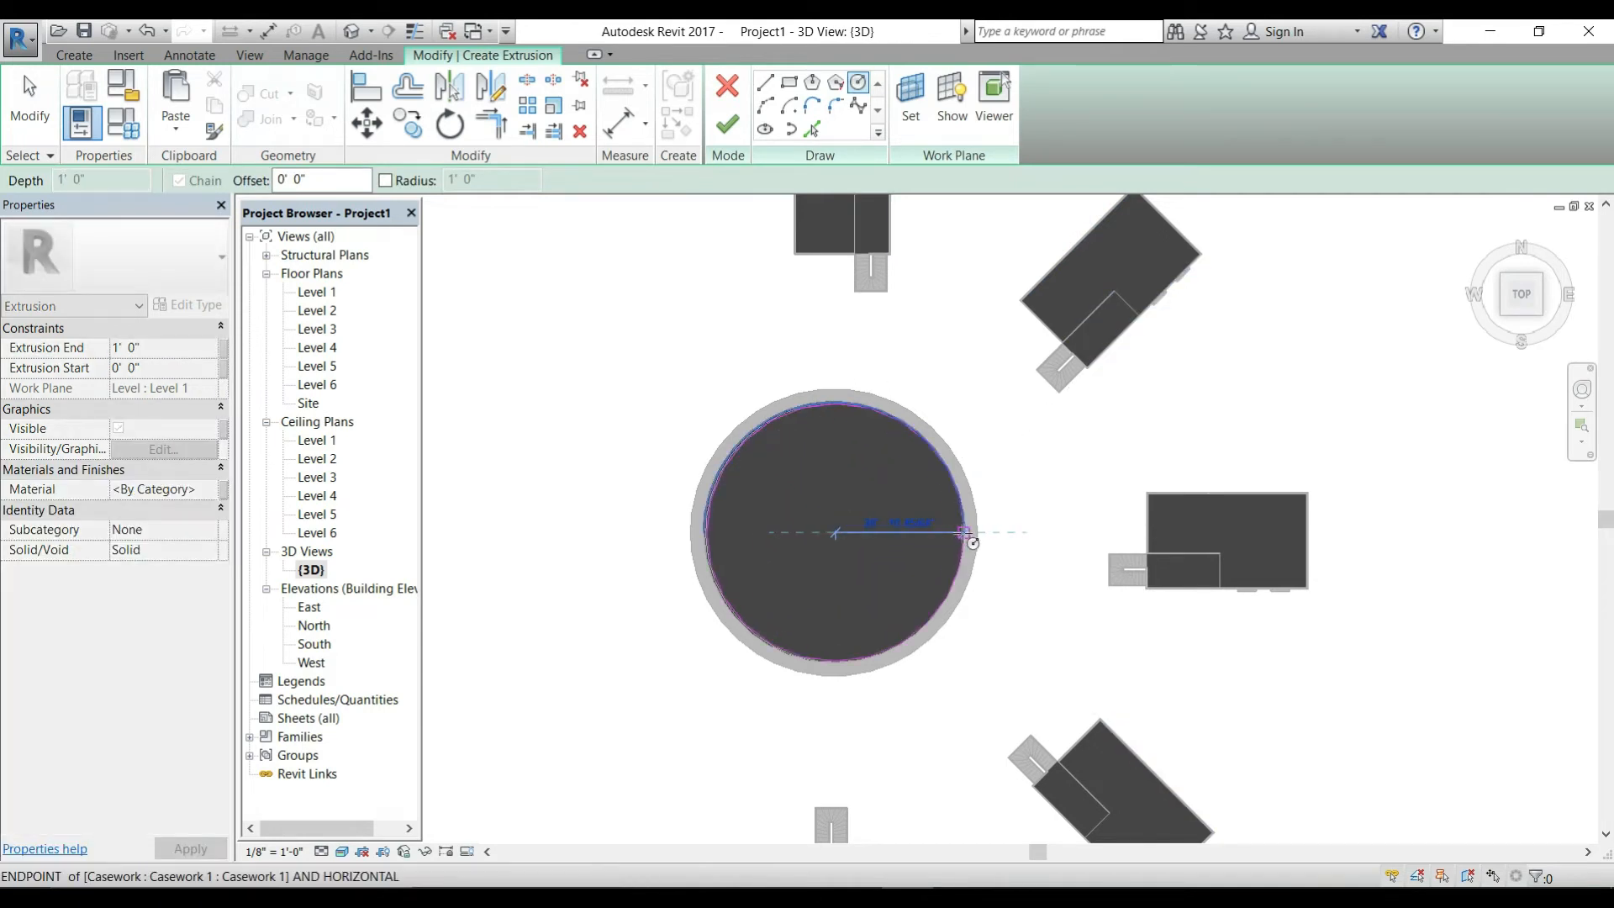
click(727, 124)
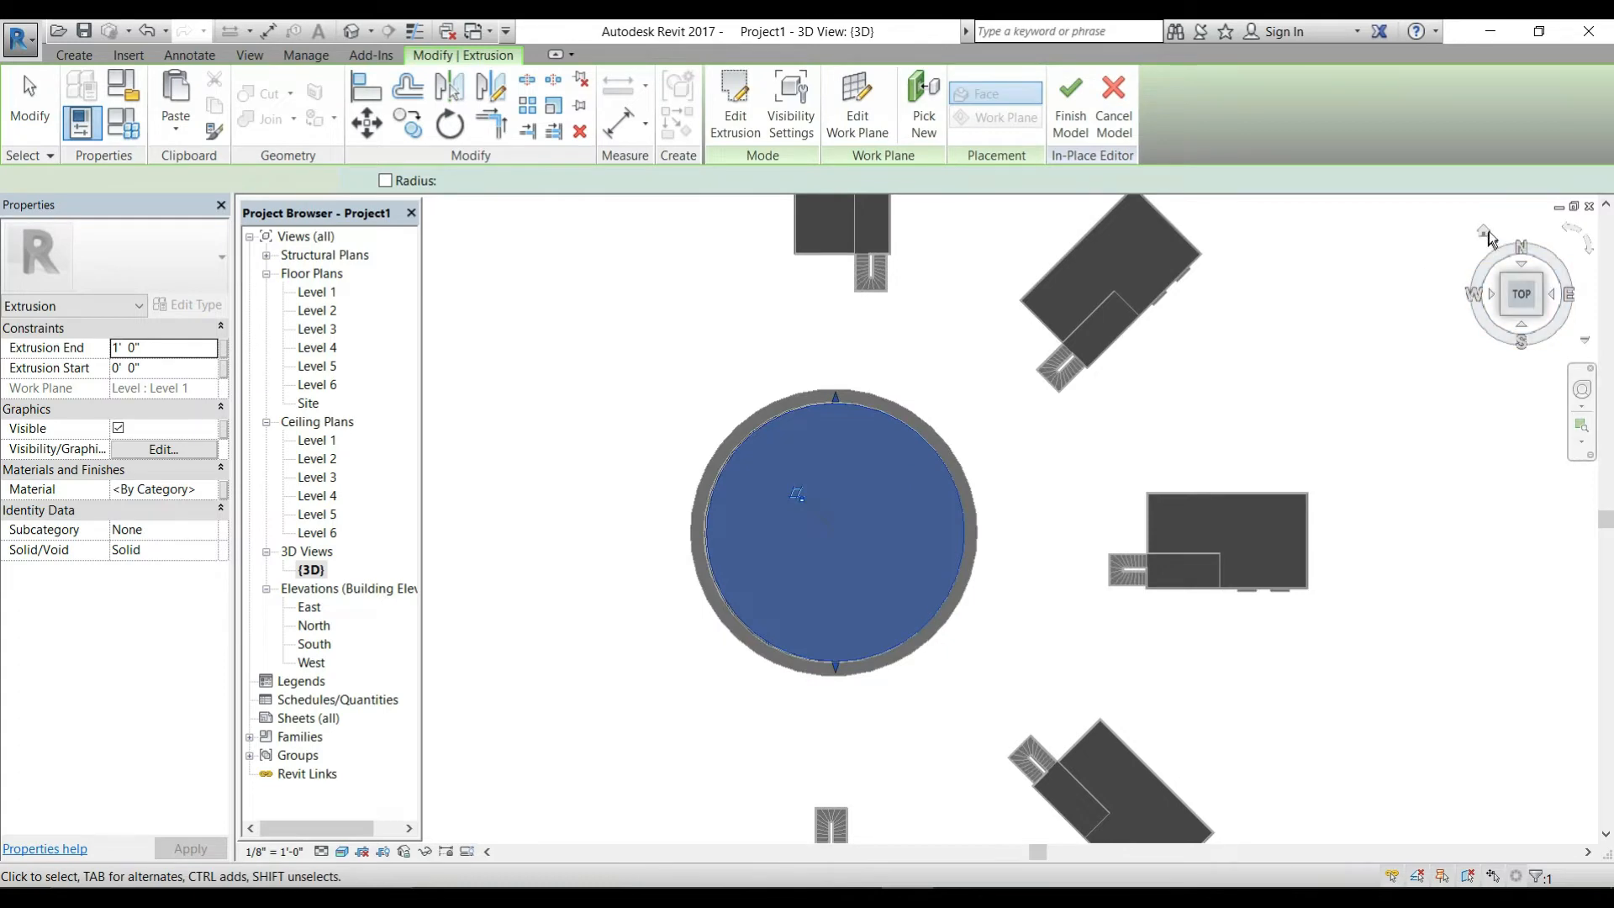
Step: Pull the bottom face of the circular extrusion down to an extrusion start of about -3' 6", making it about 4' 6" deep
click(1542, 315)
shift+middle_drag(558, 767, 887, 602)
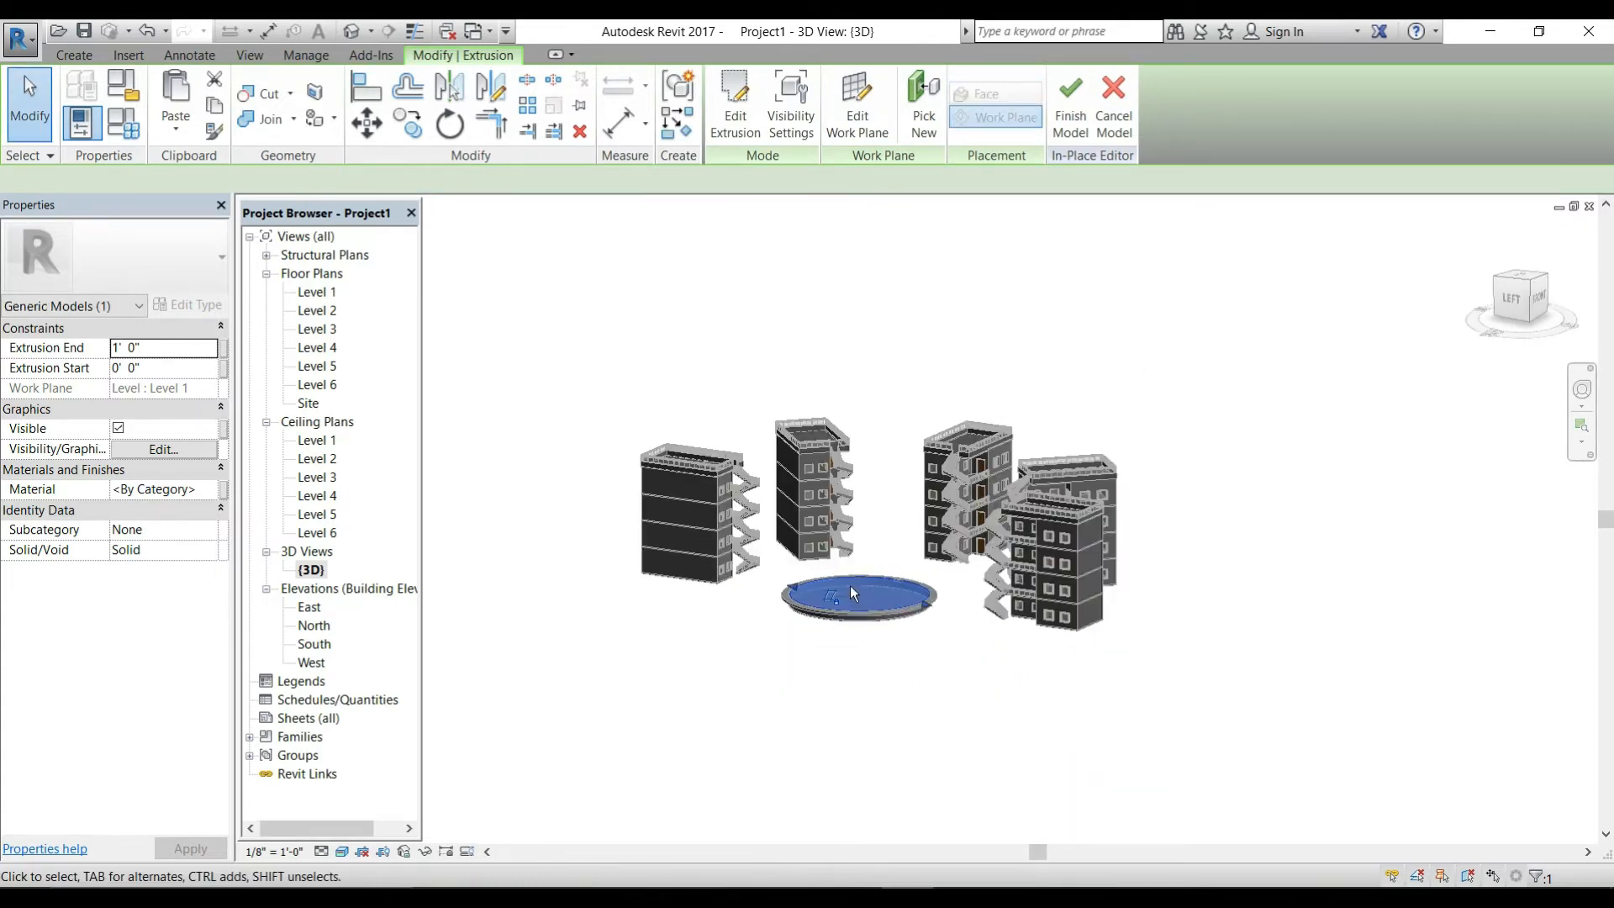
scroll(850, 585, up, 2)
scroll(852, 613, up, 4)
scroll(854, 612, up, 2)
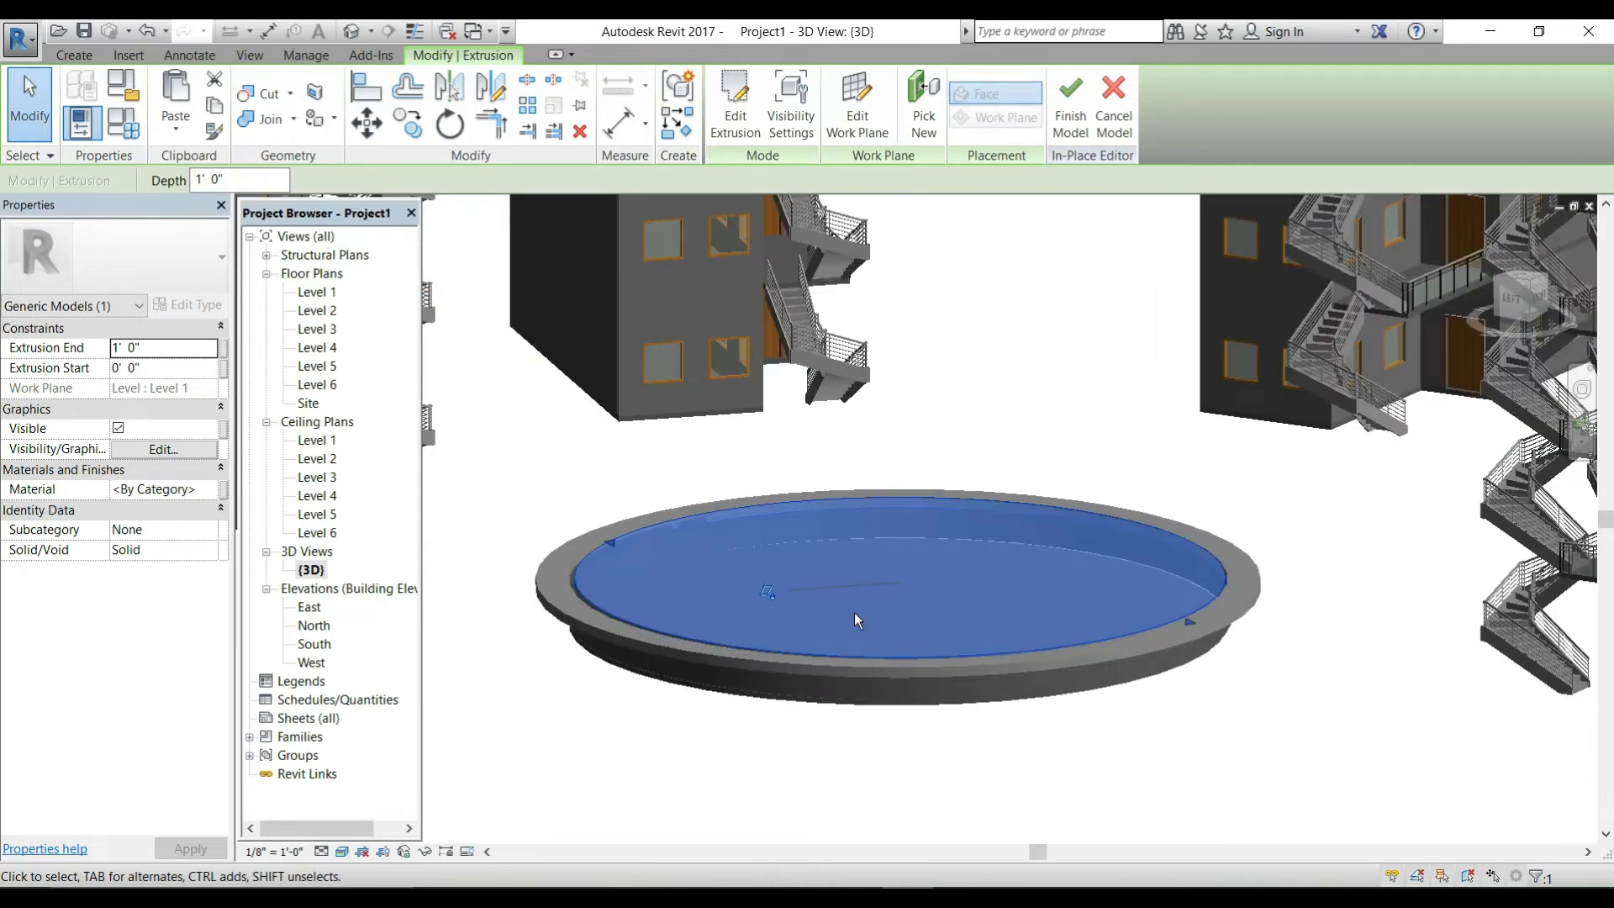
click(775, 561)
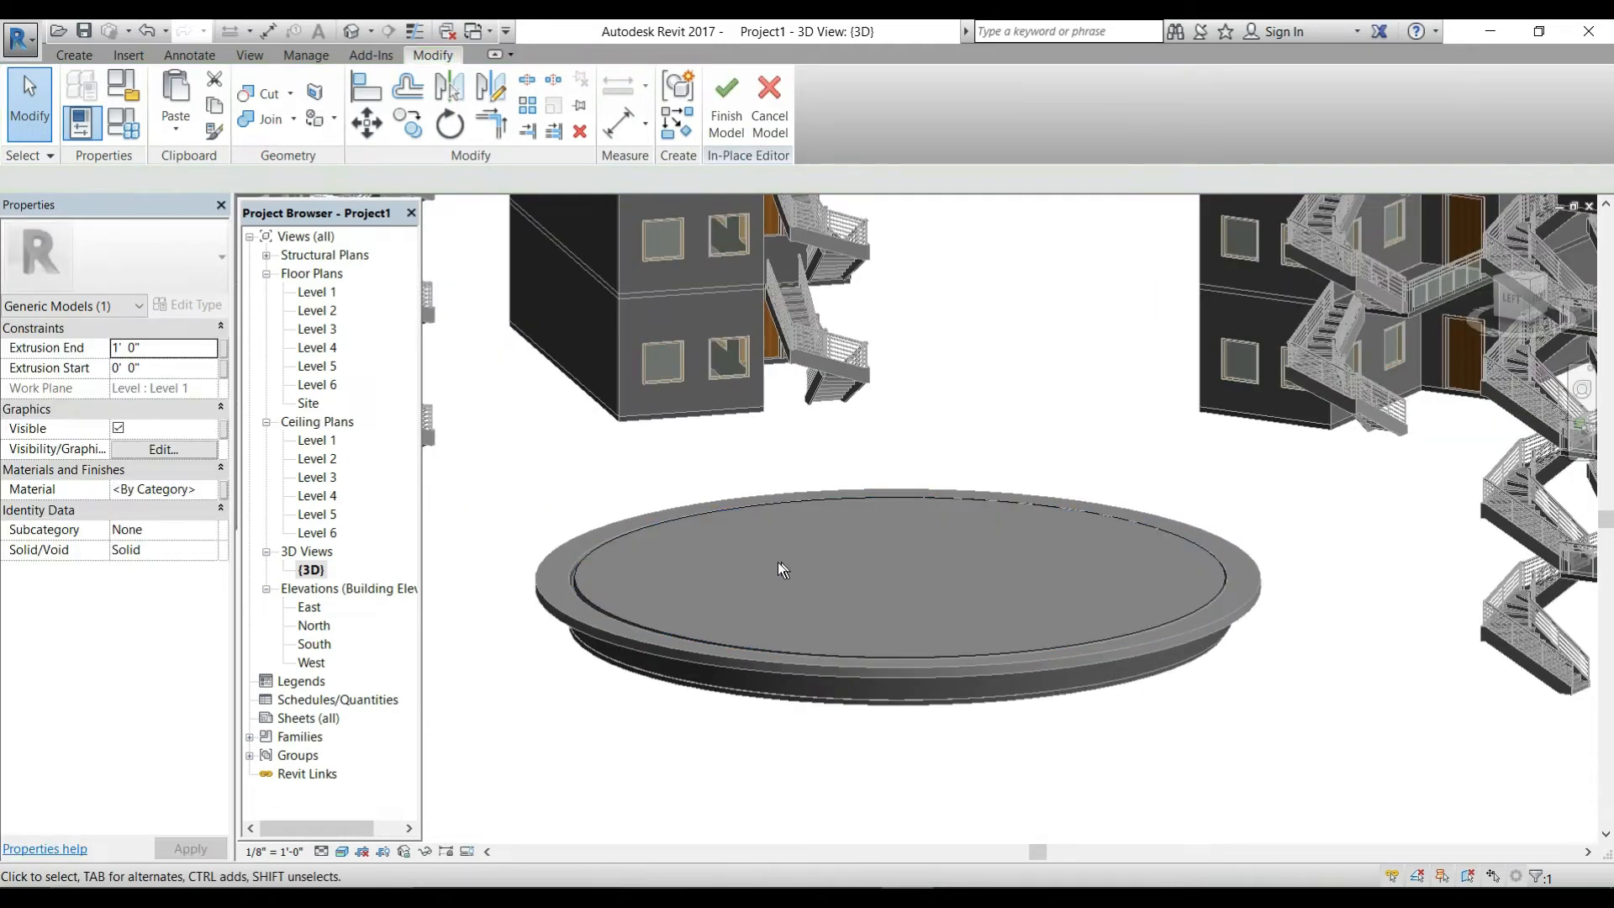
click(638, 618)
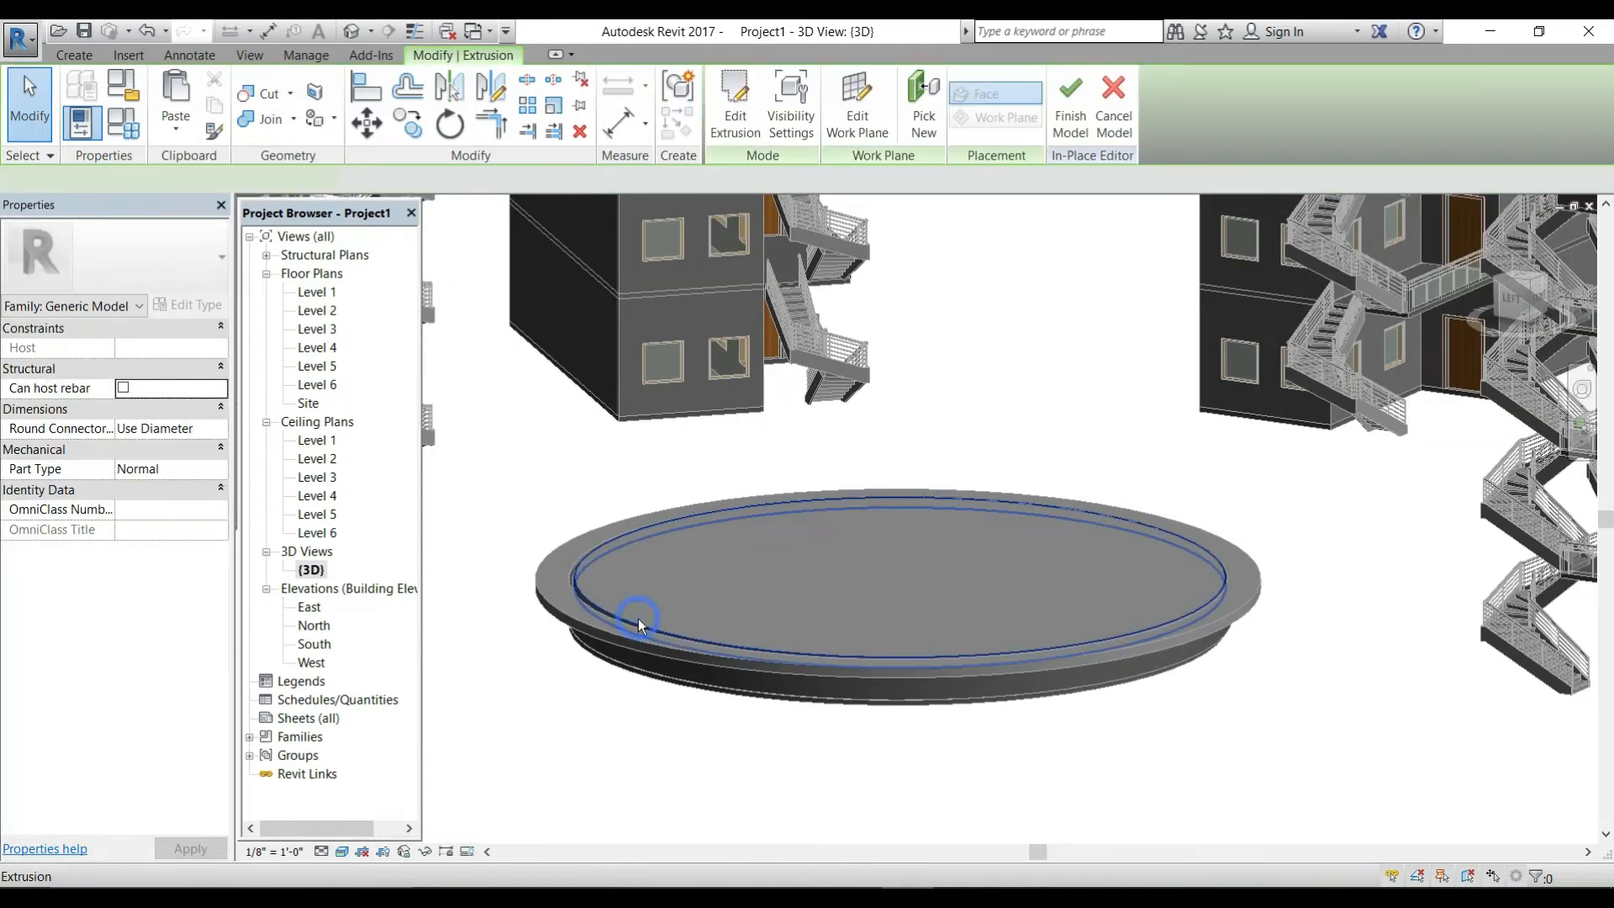
click(606, 541)
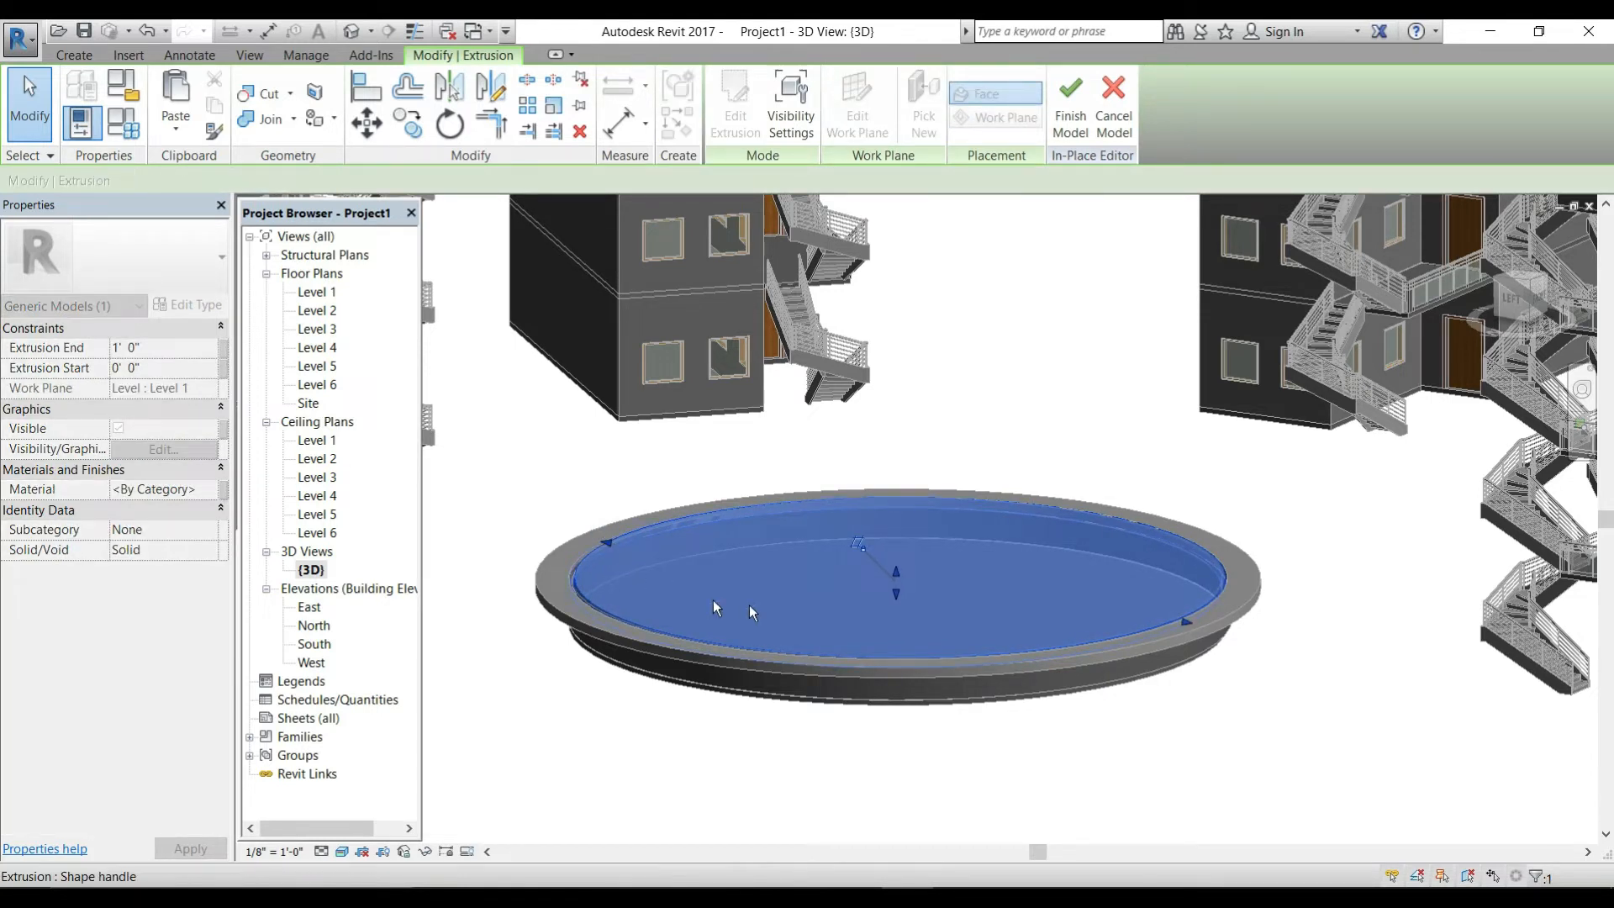
click(893, 594)
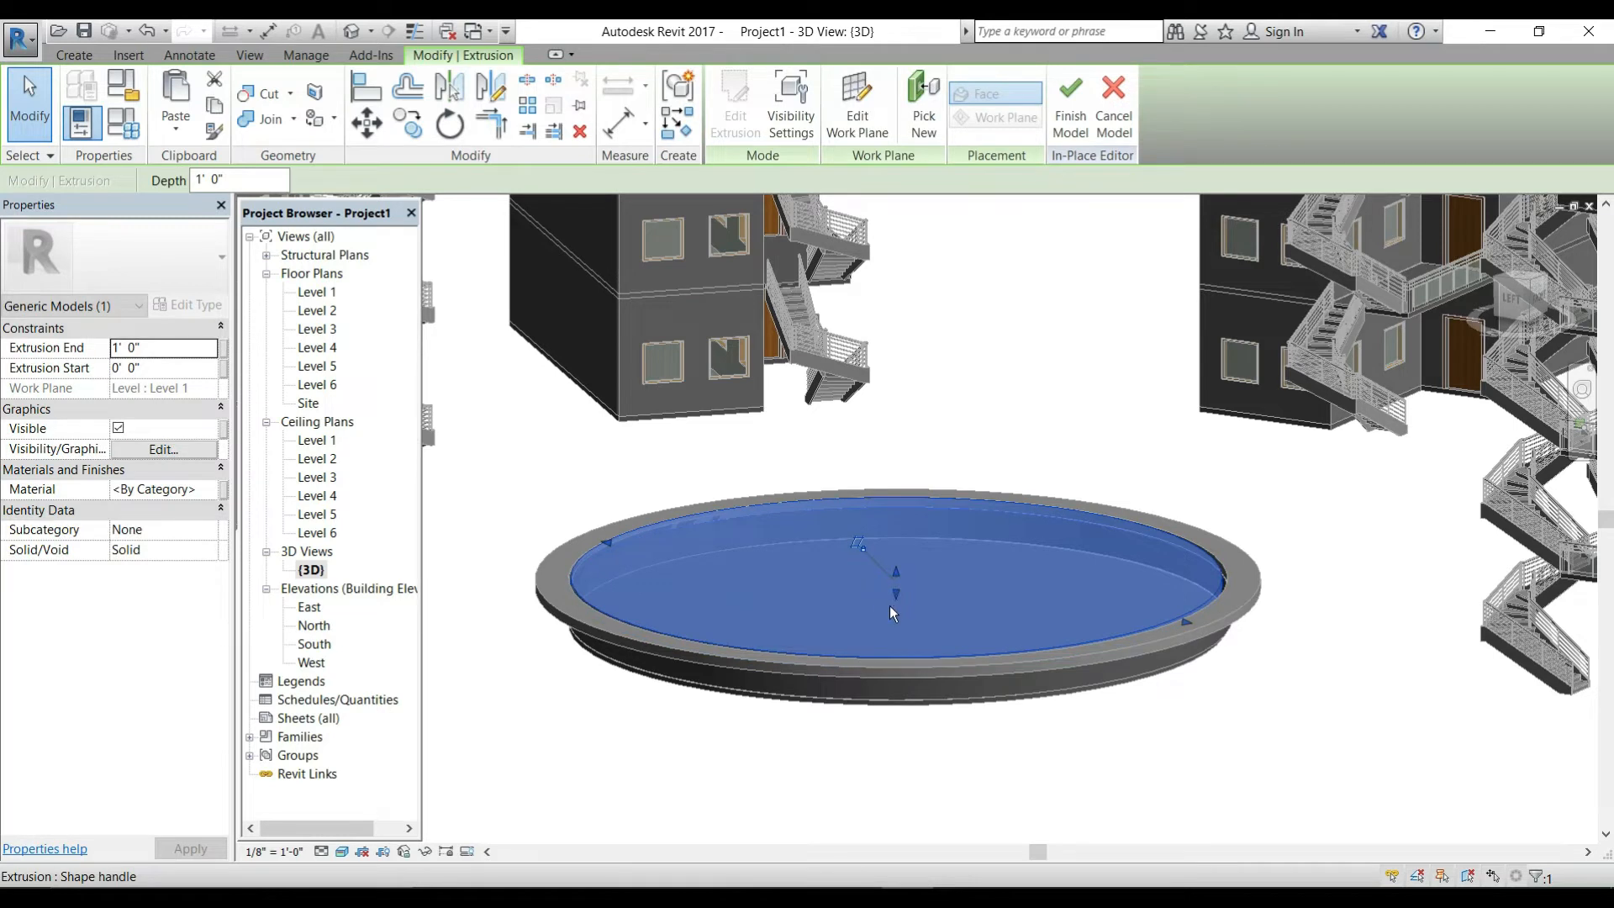
drag(894, 596, 894, 609)
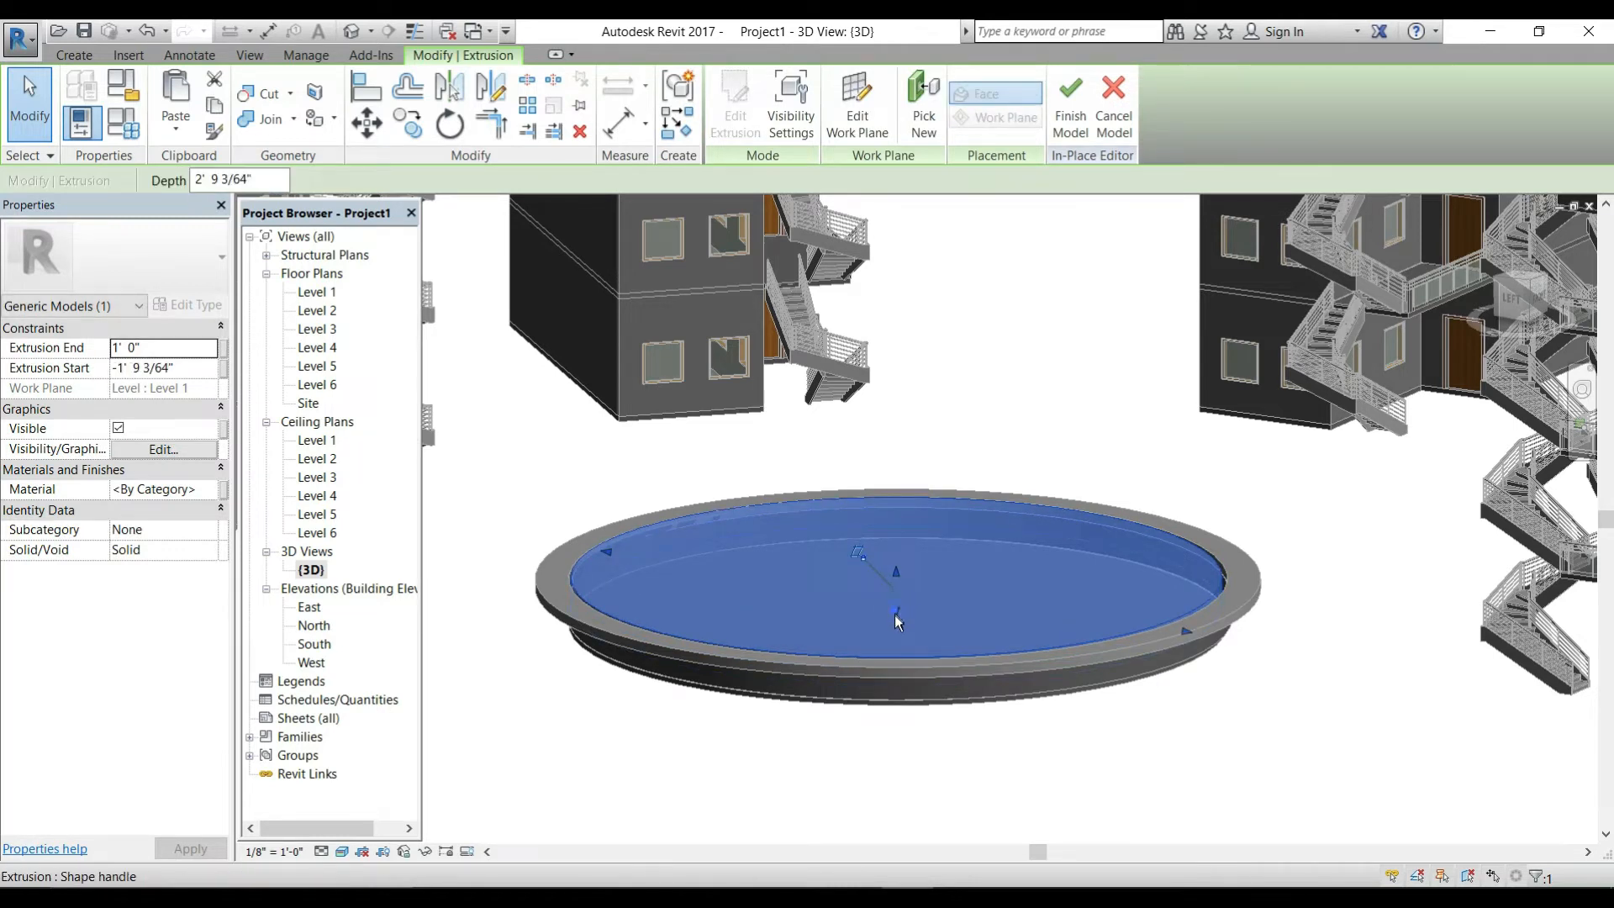
drag(896, 634, 896, 622)
click(728, 566)
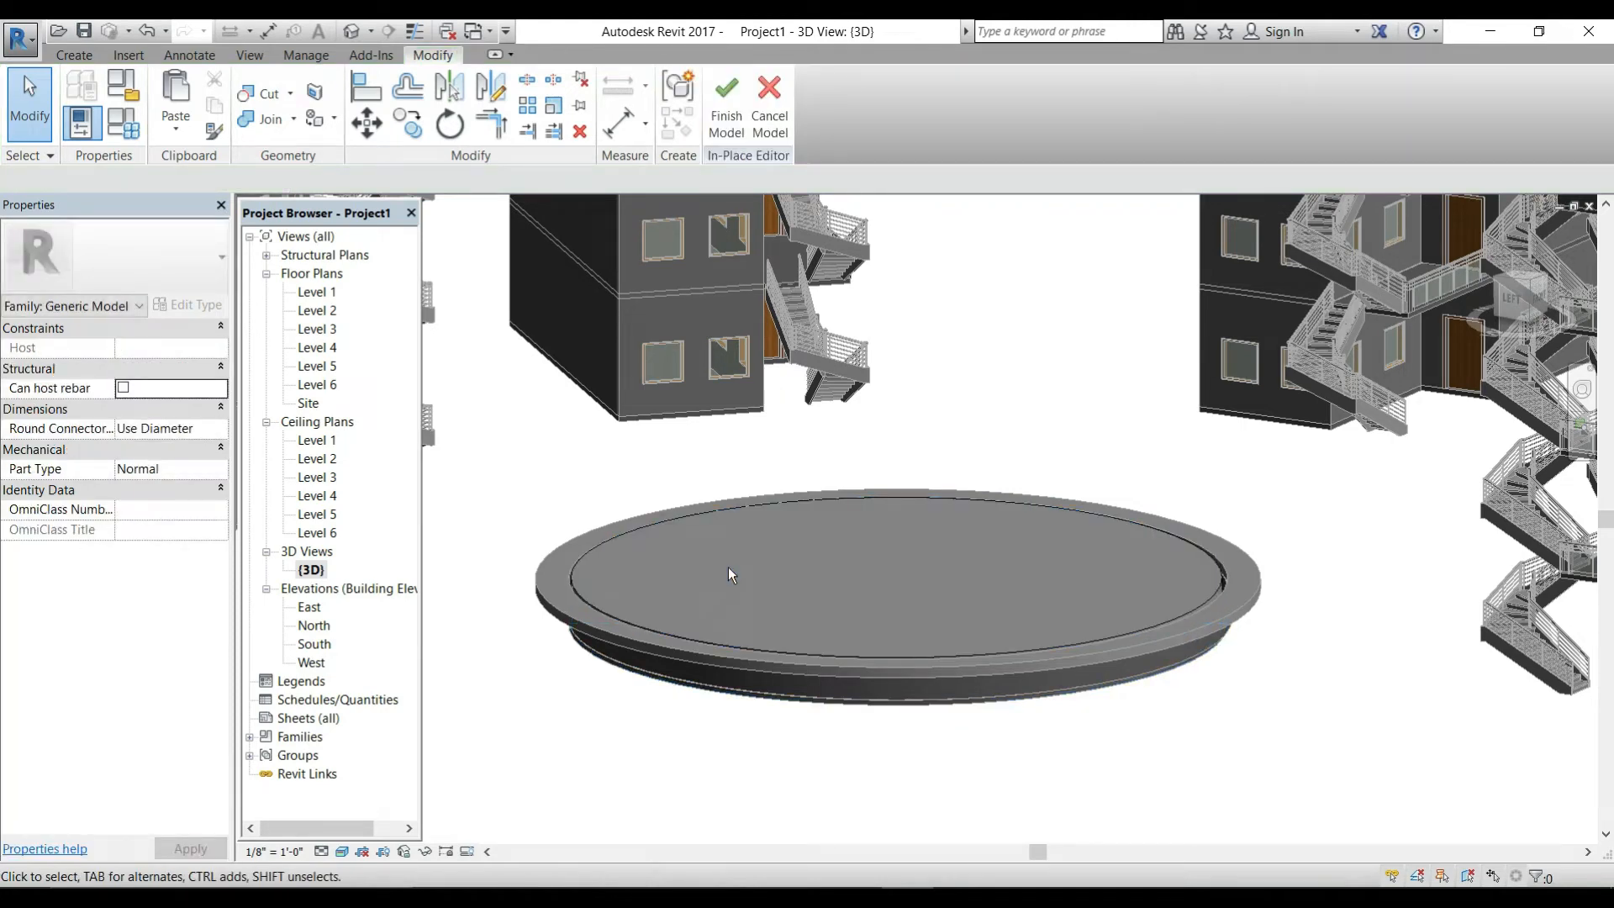
click(643, 620)
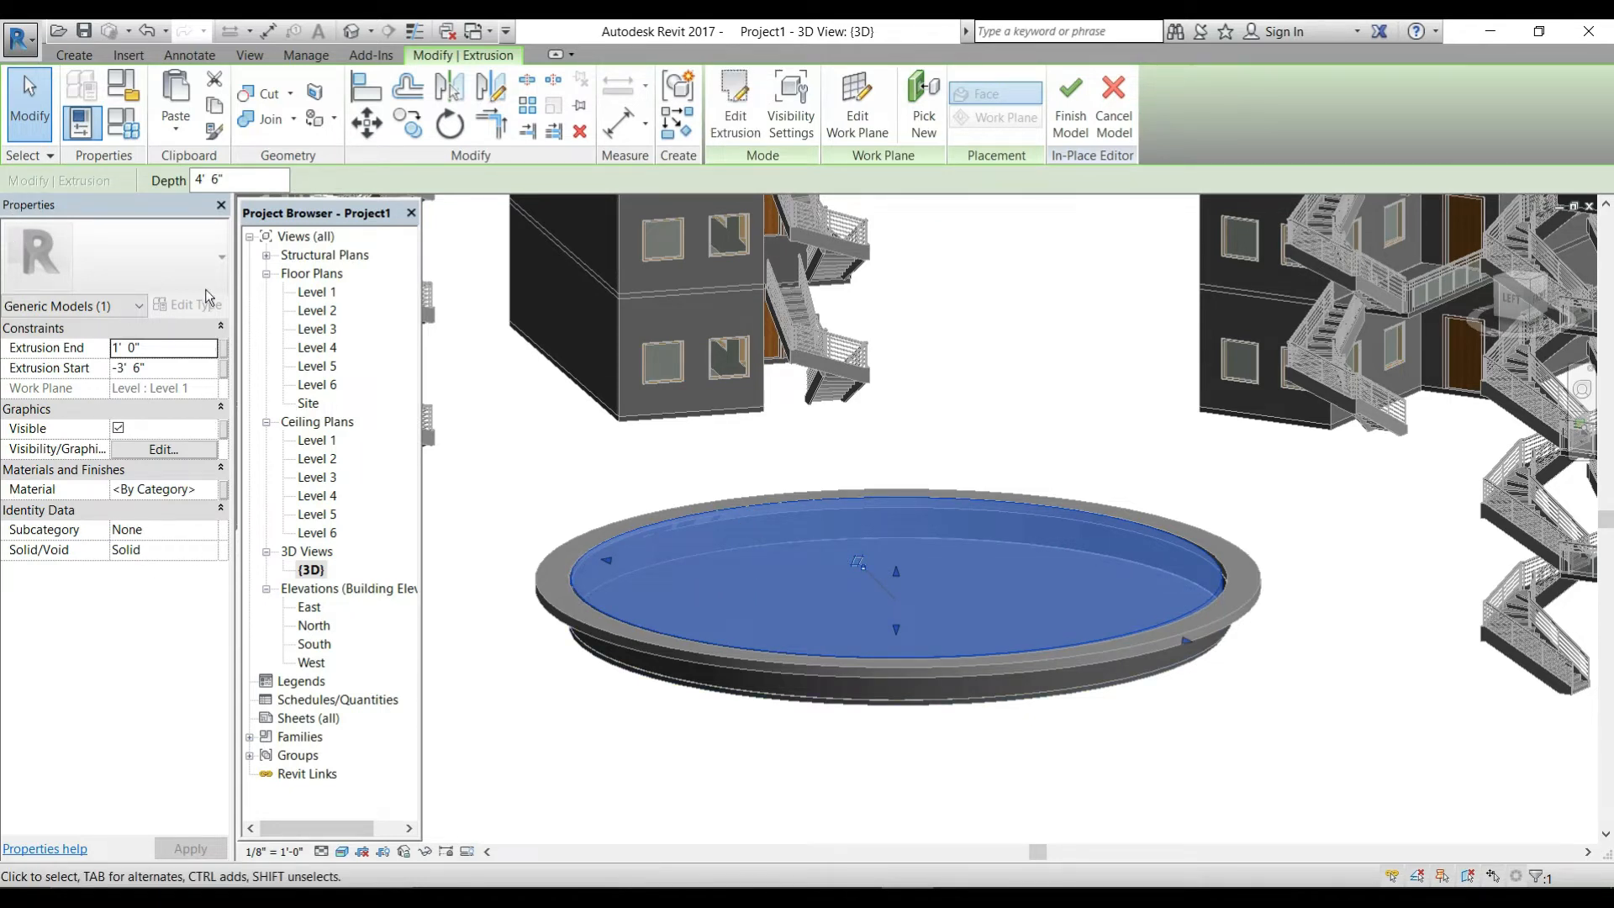
Step: Open the material selection for the circular extrusion and search the project materials for "water"
click(165, 490)
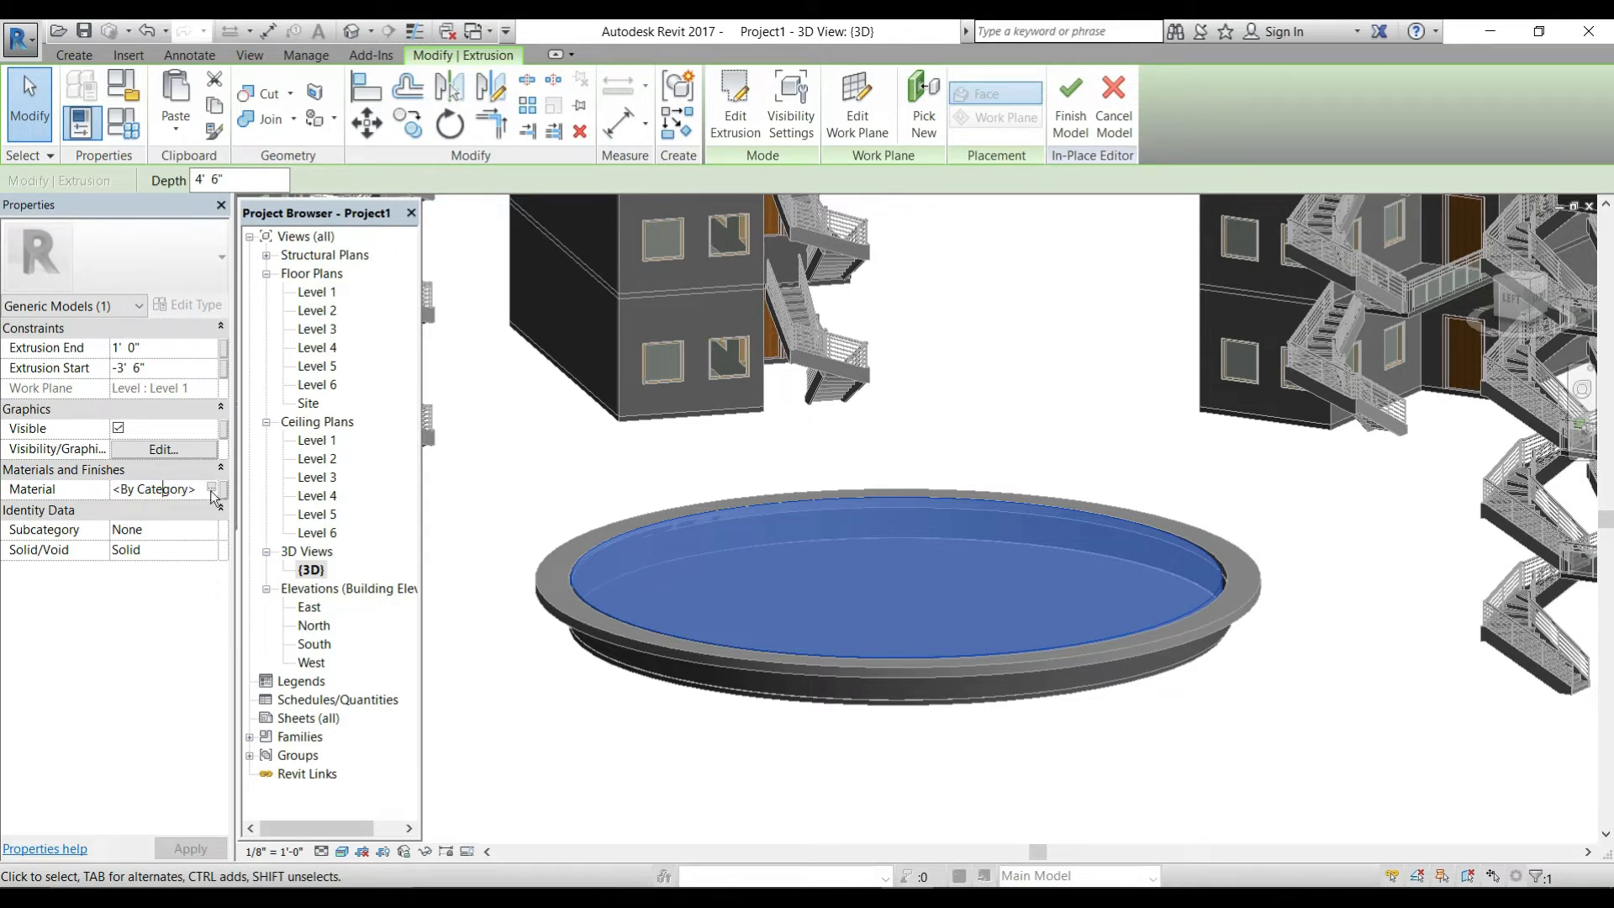
click(213, 489)
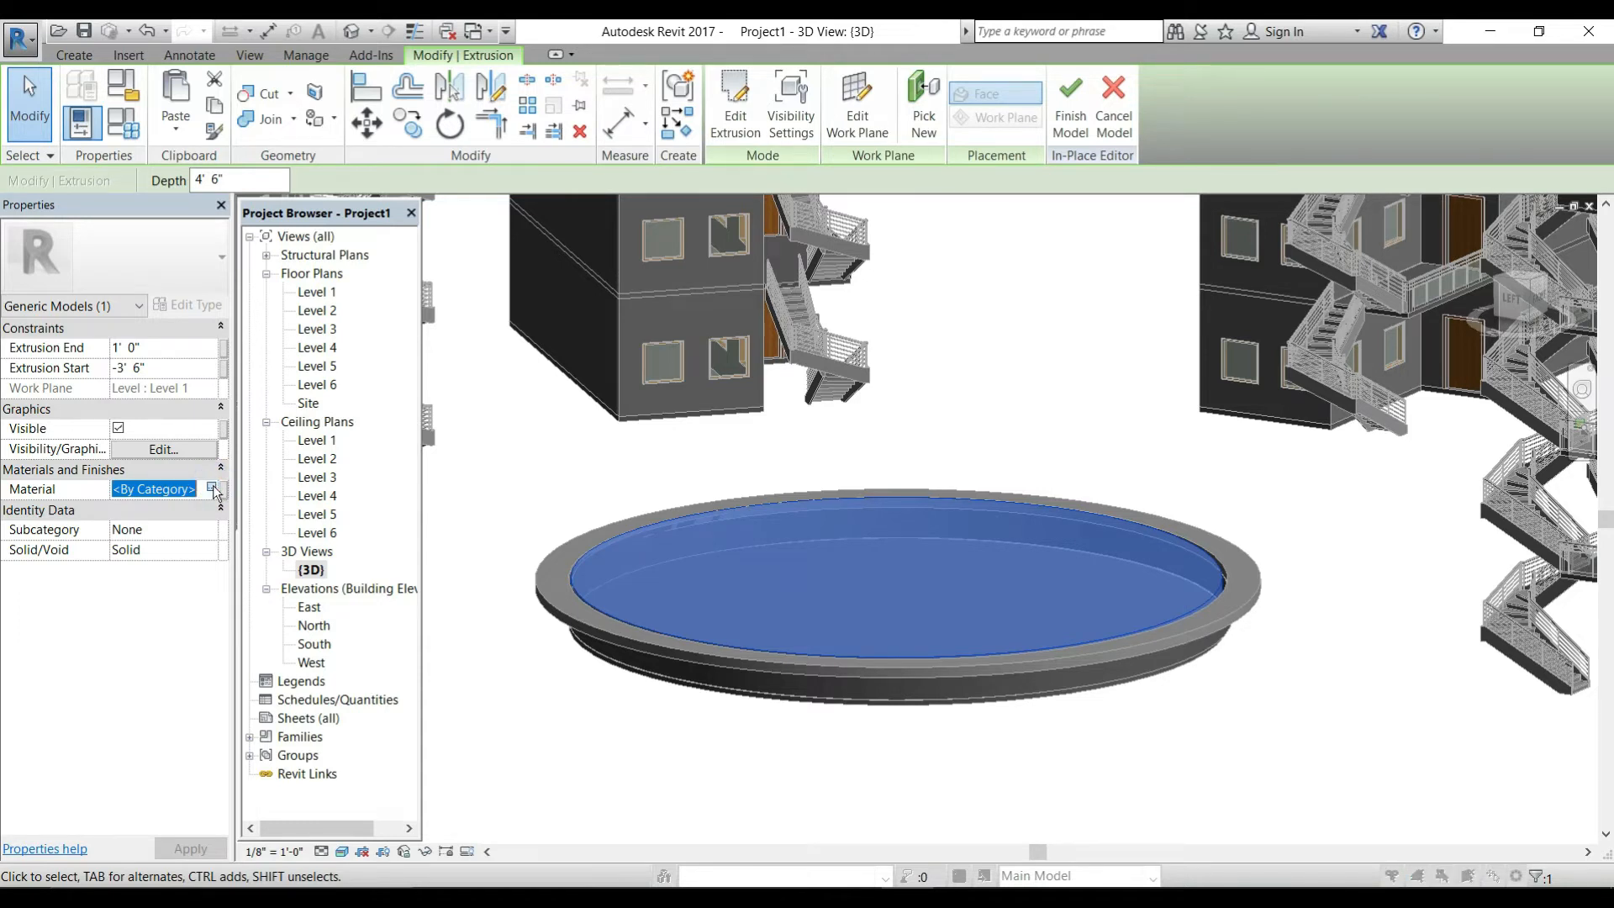
click(214, 489)
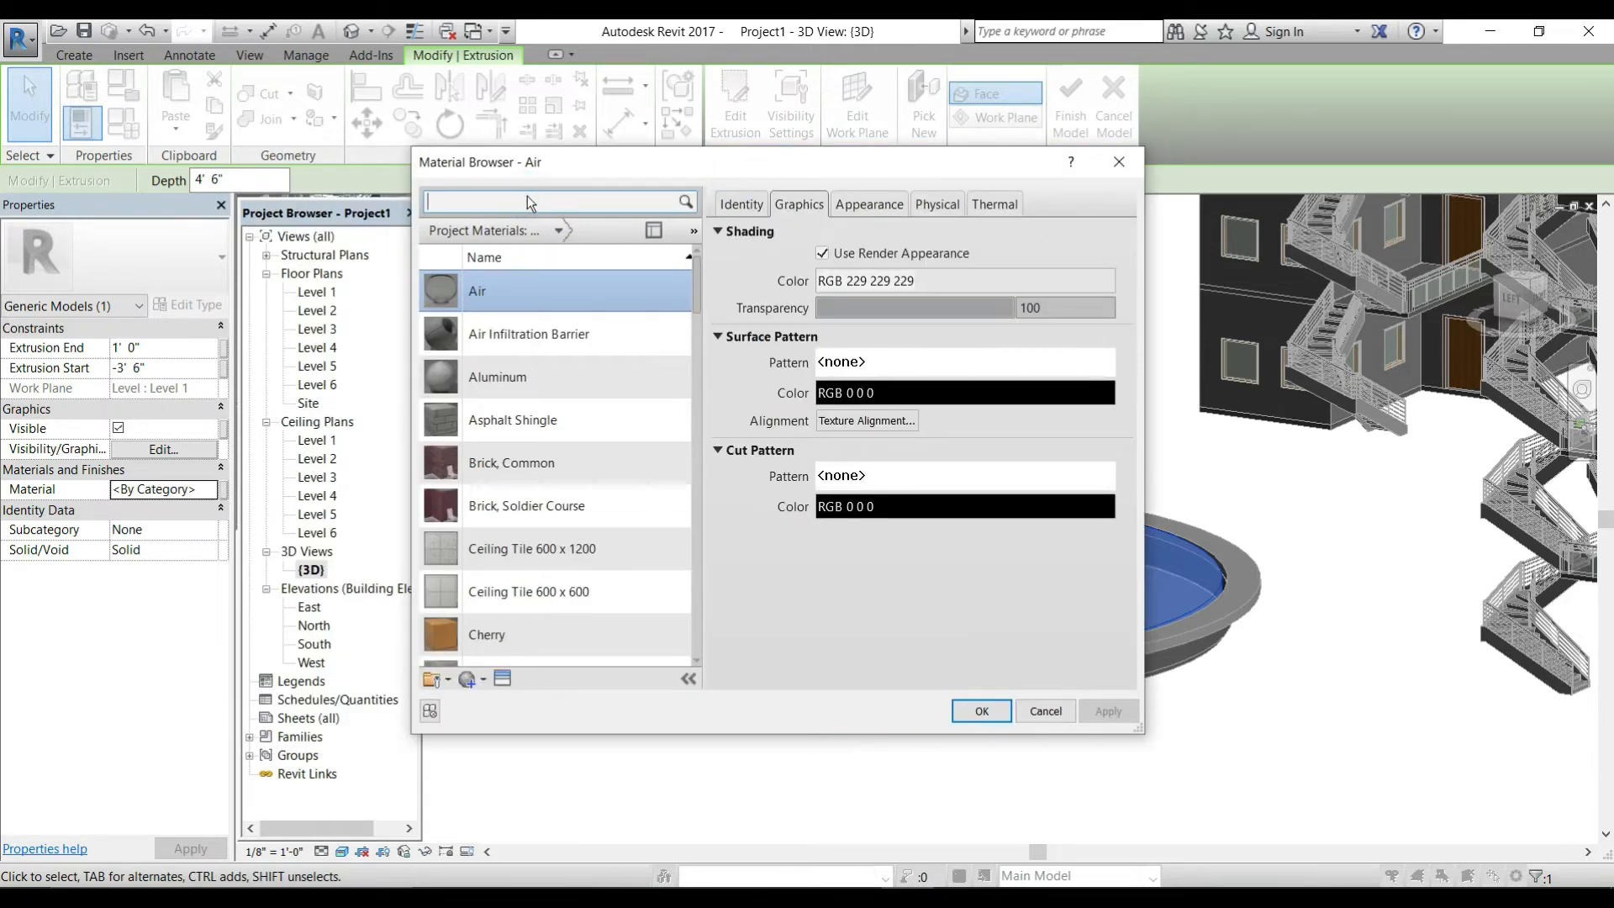
text(r)
key(BackSpace)
text(water)
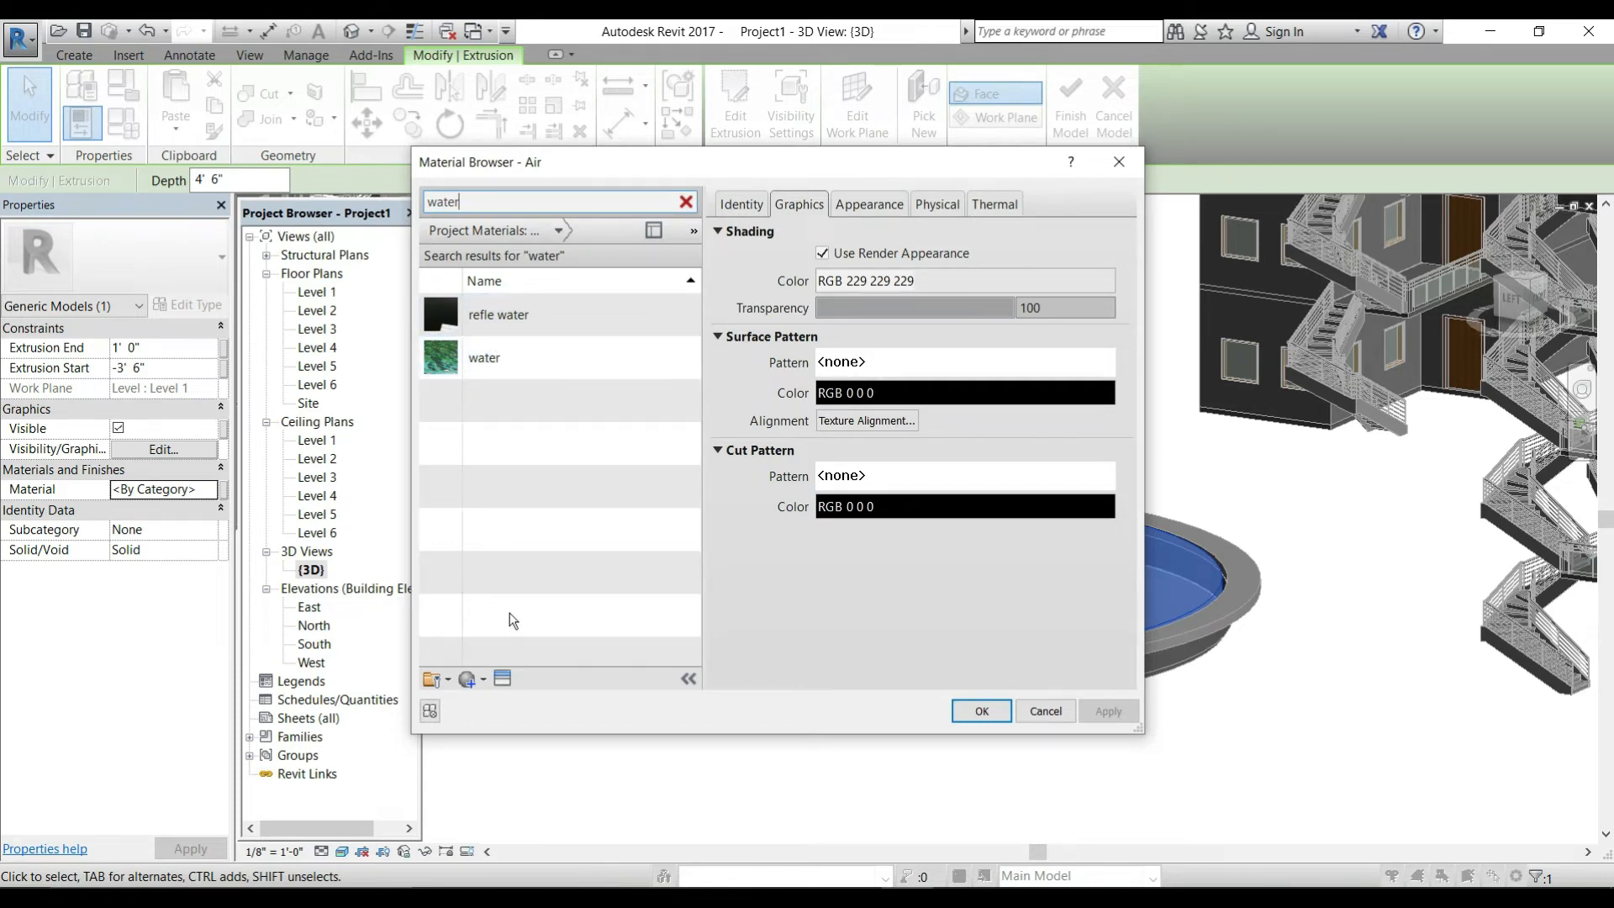
Step: Create a new project material and name it "swimming pool"
click(485, 680)
click(469, 684)
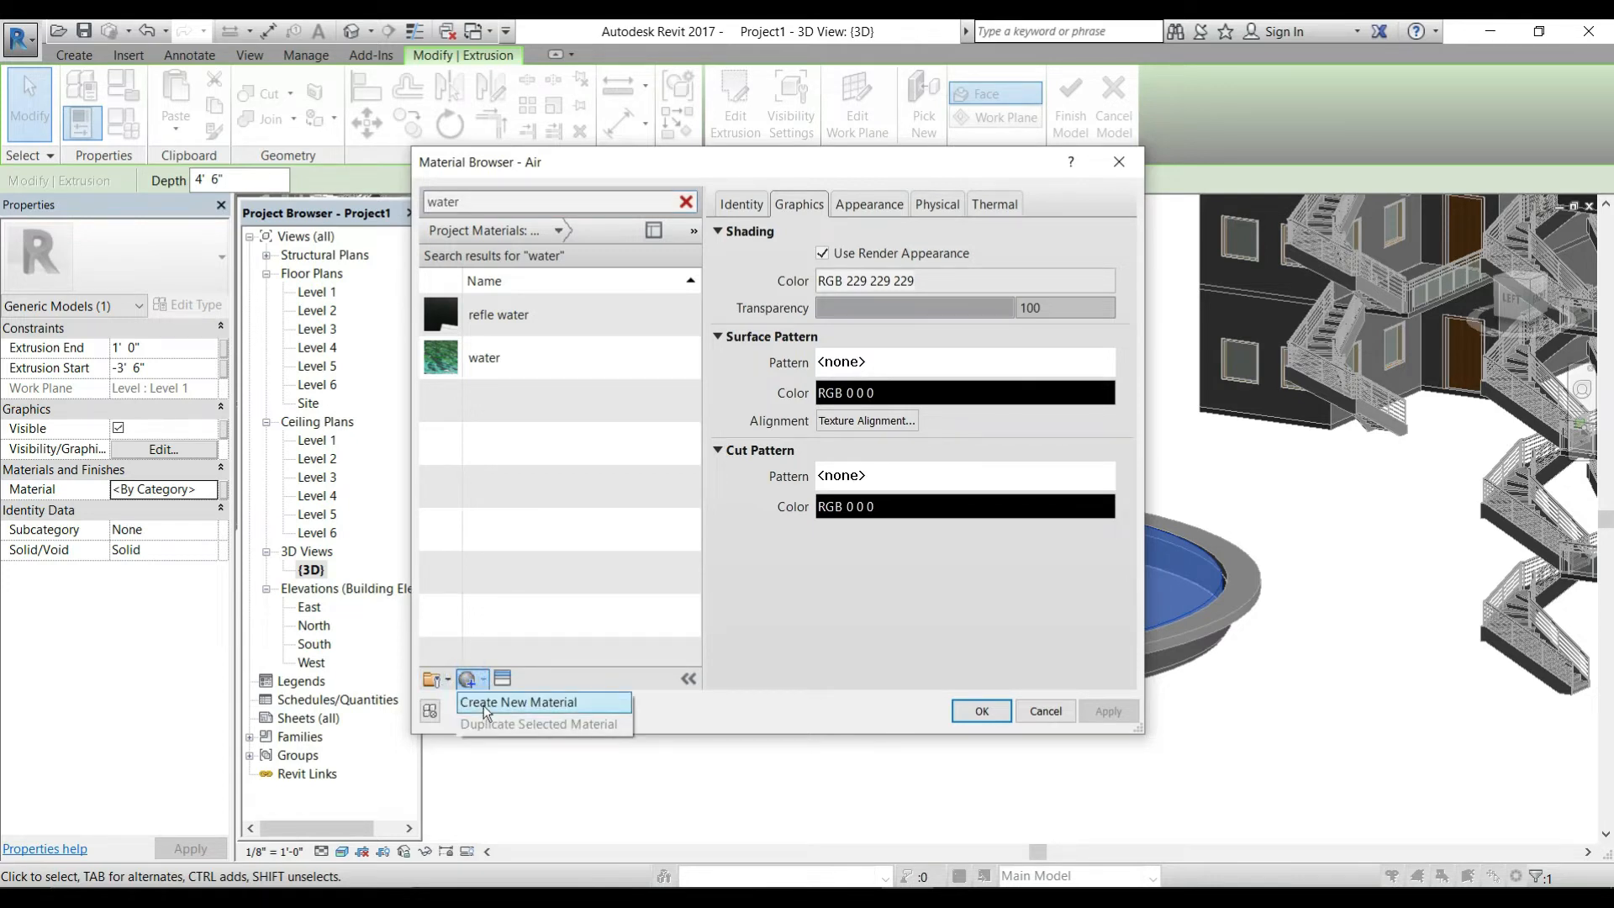
click(483, 703)
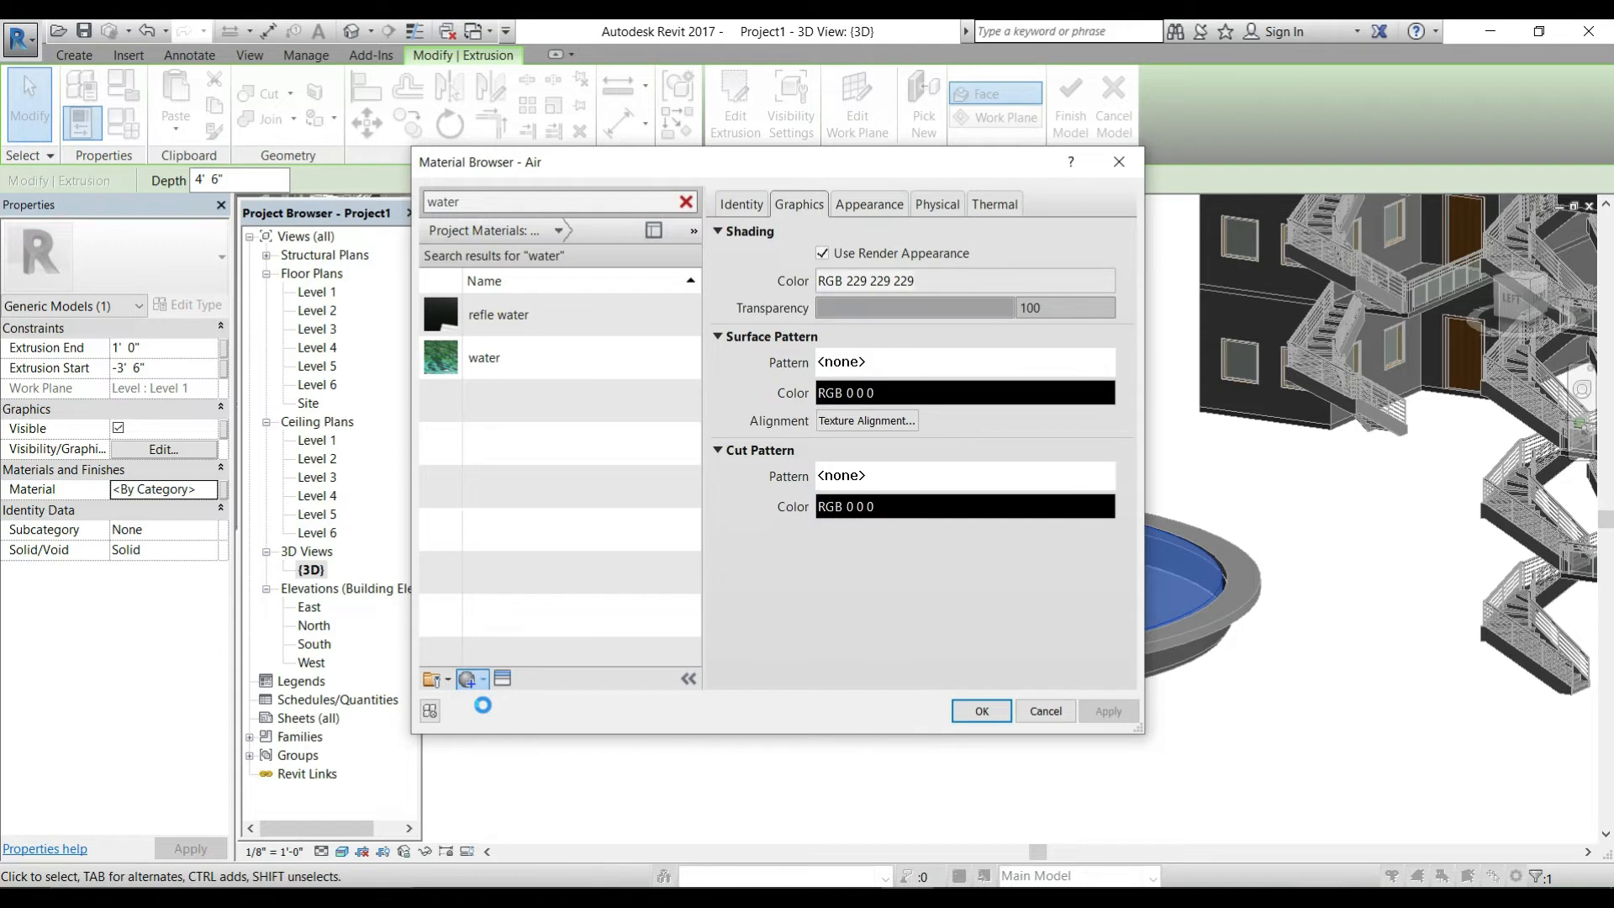
scroll(588, 521, down, 1)
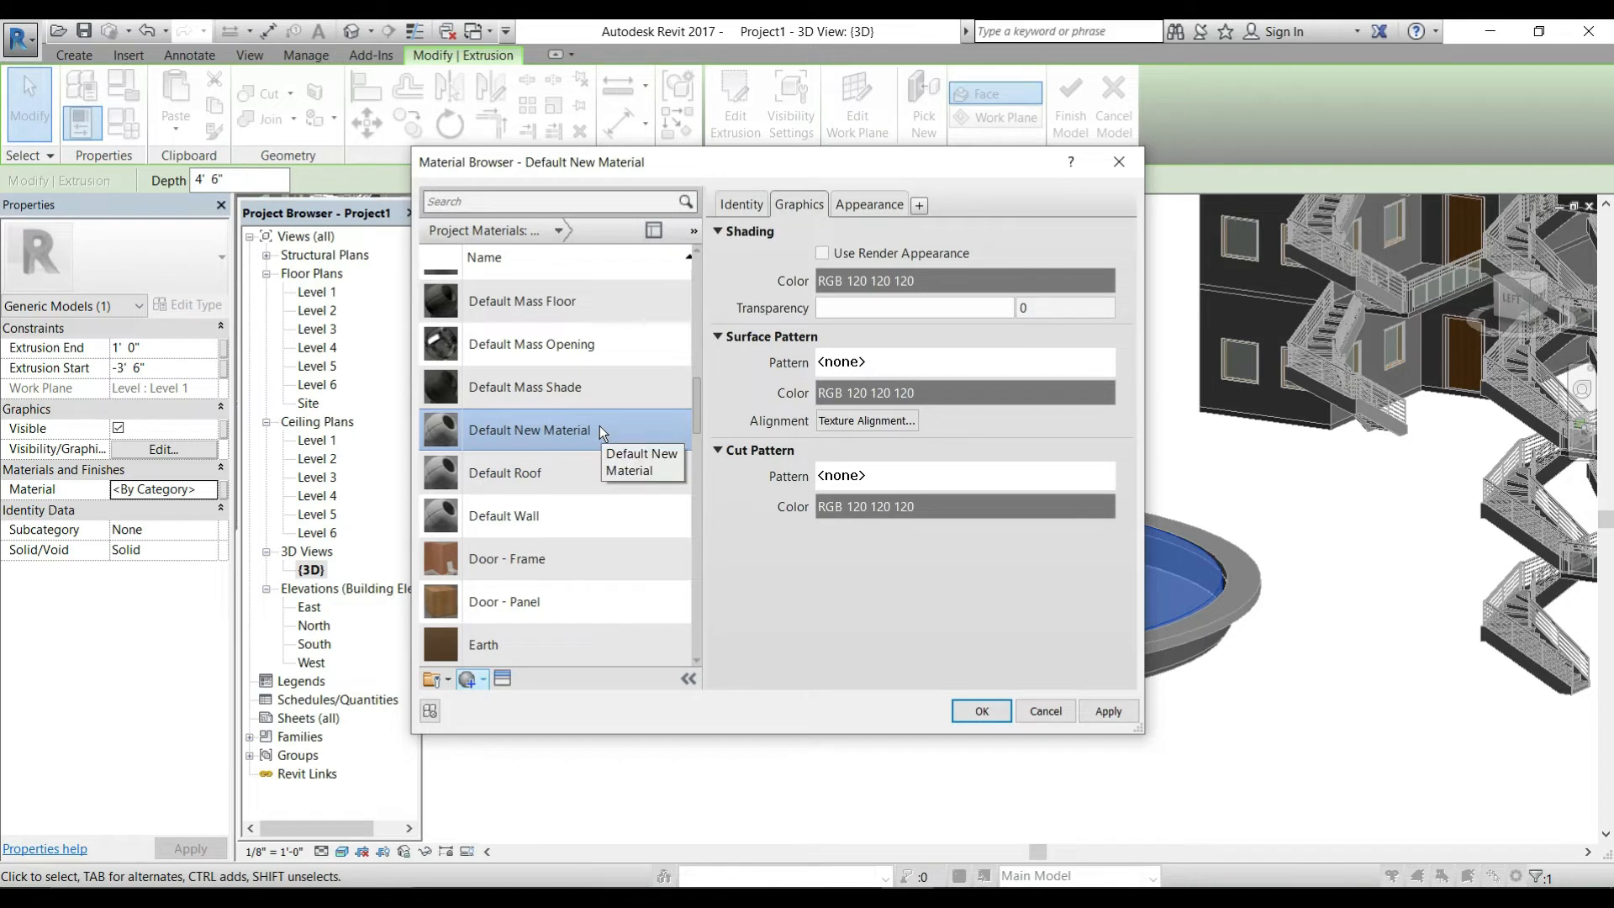
right_click(514, 430)
click(577, 487)
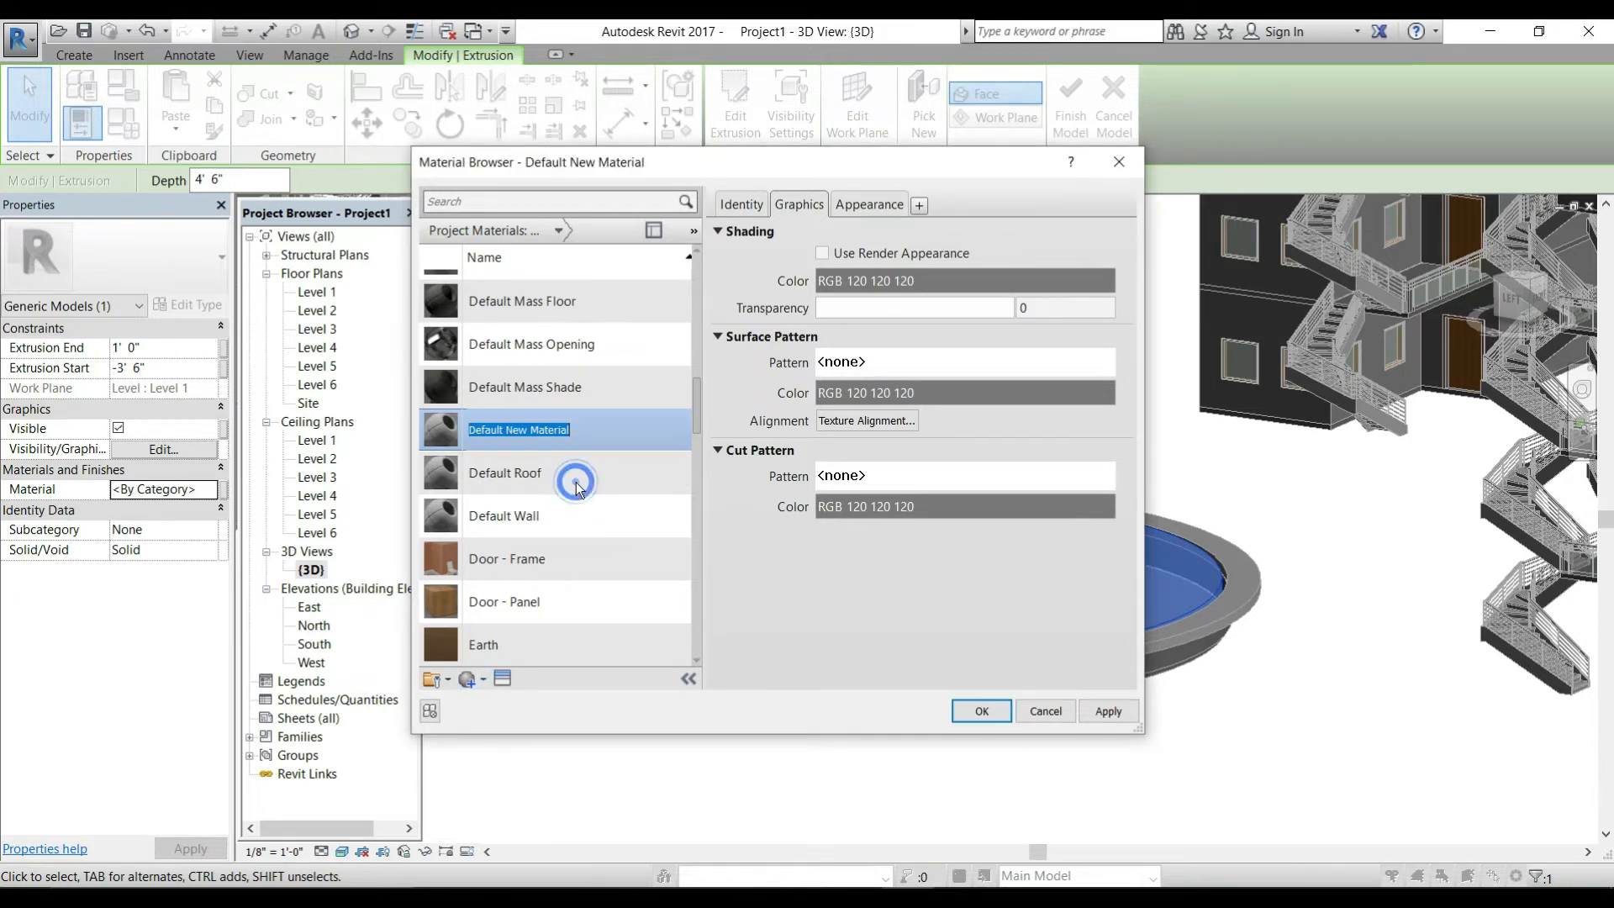
text(swimmin)
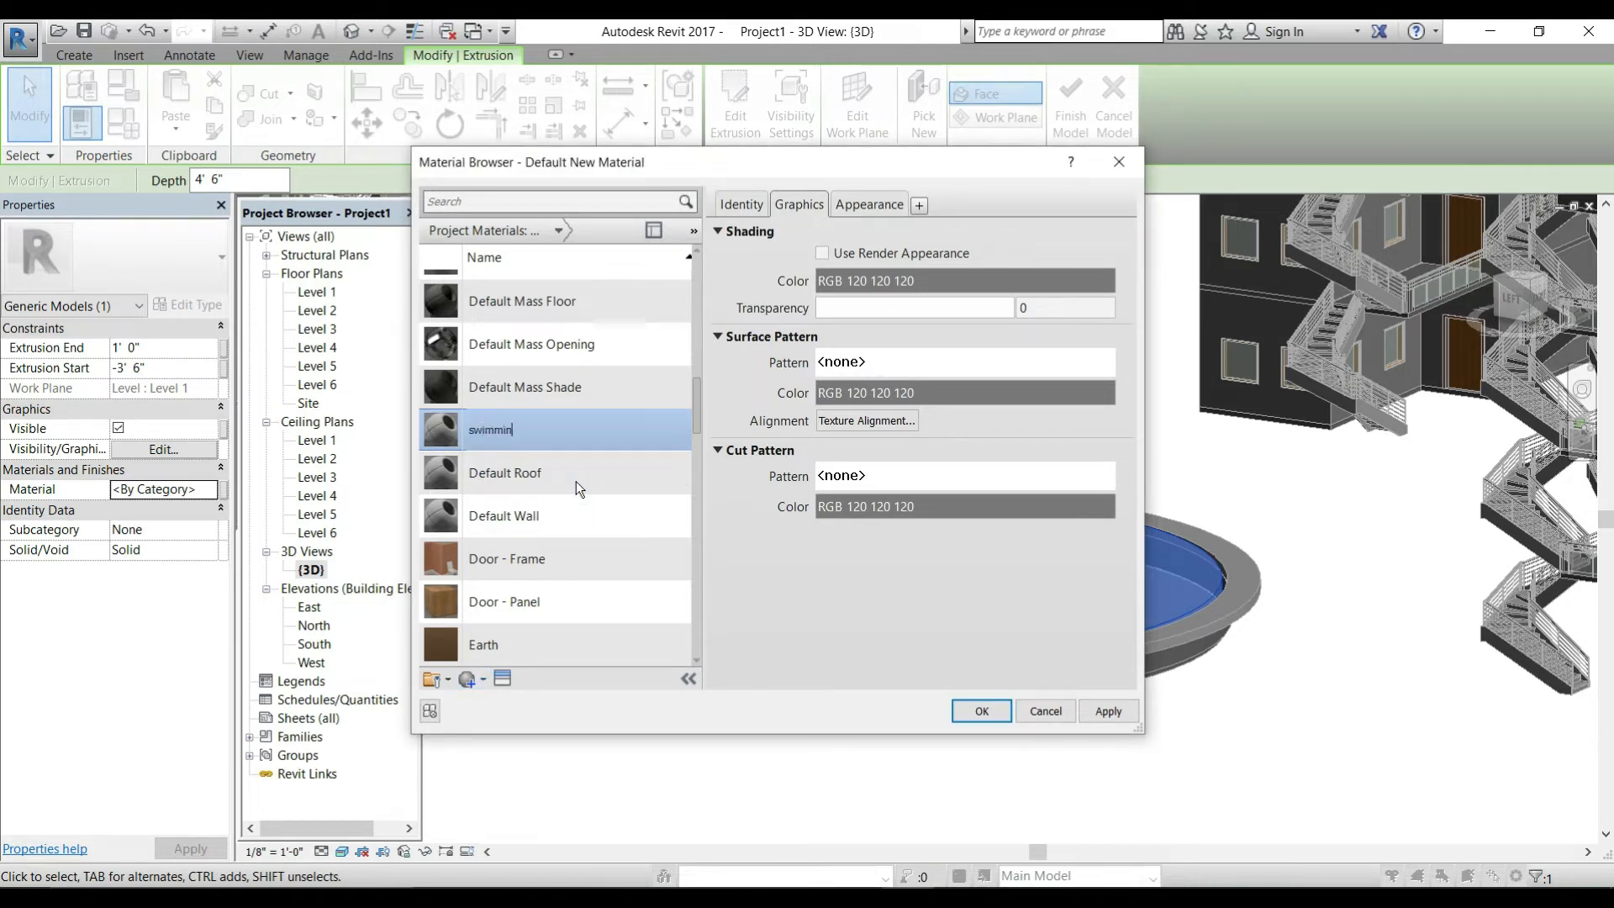
text(g pool)
click(592, 433)
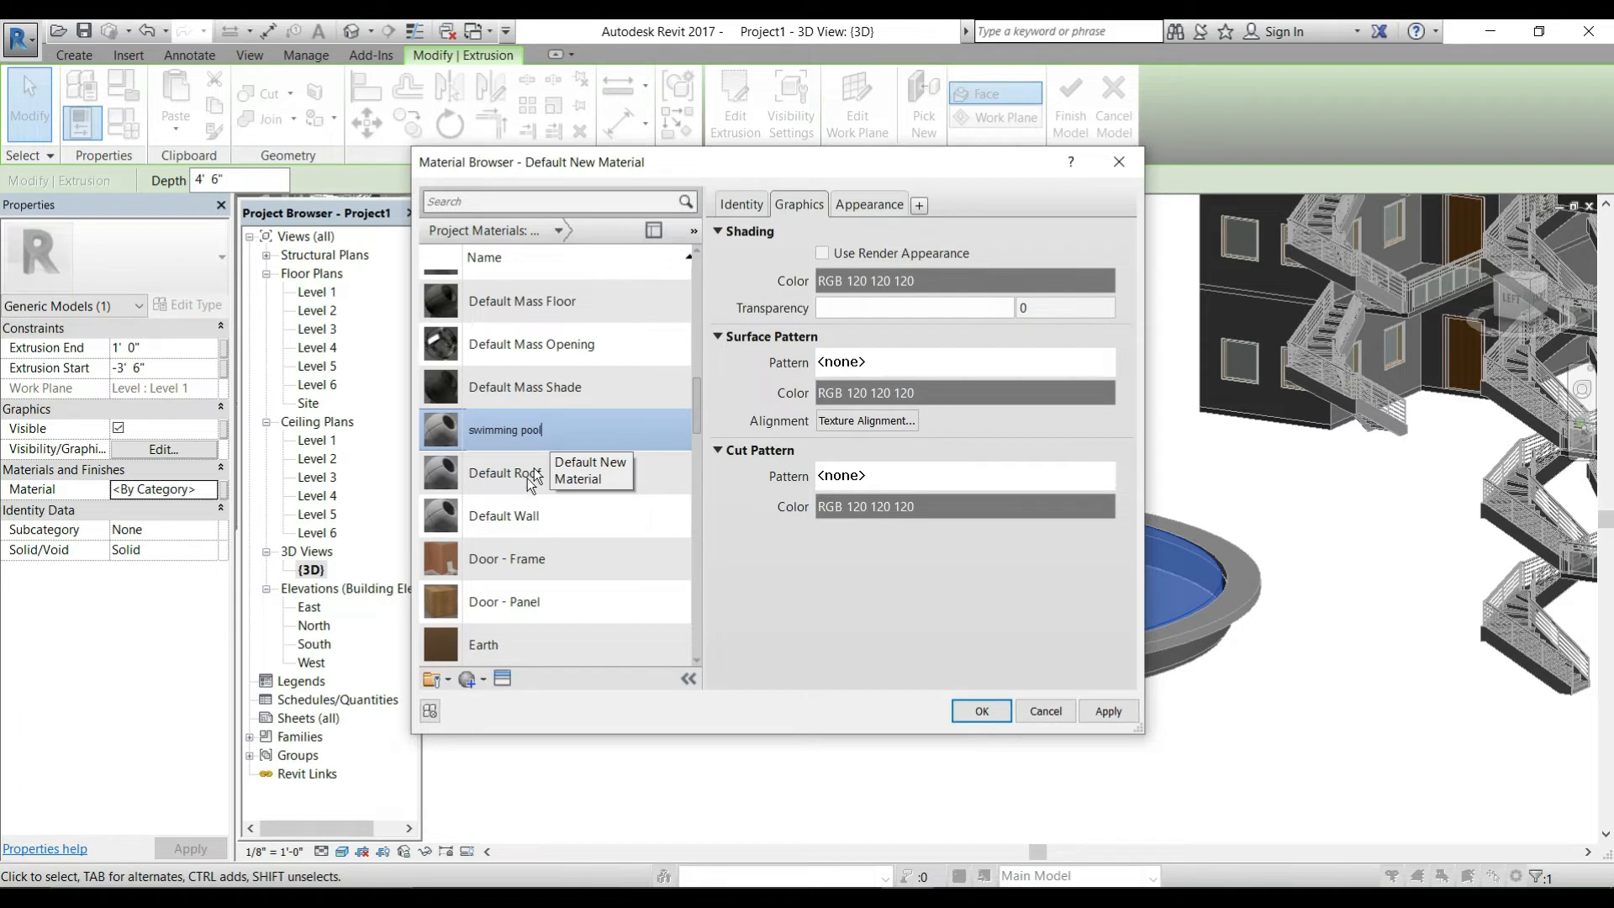
Step: Open the asset library for the swimming pool material and search its assets for "water"
click(508, 681)
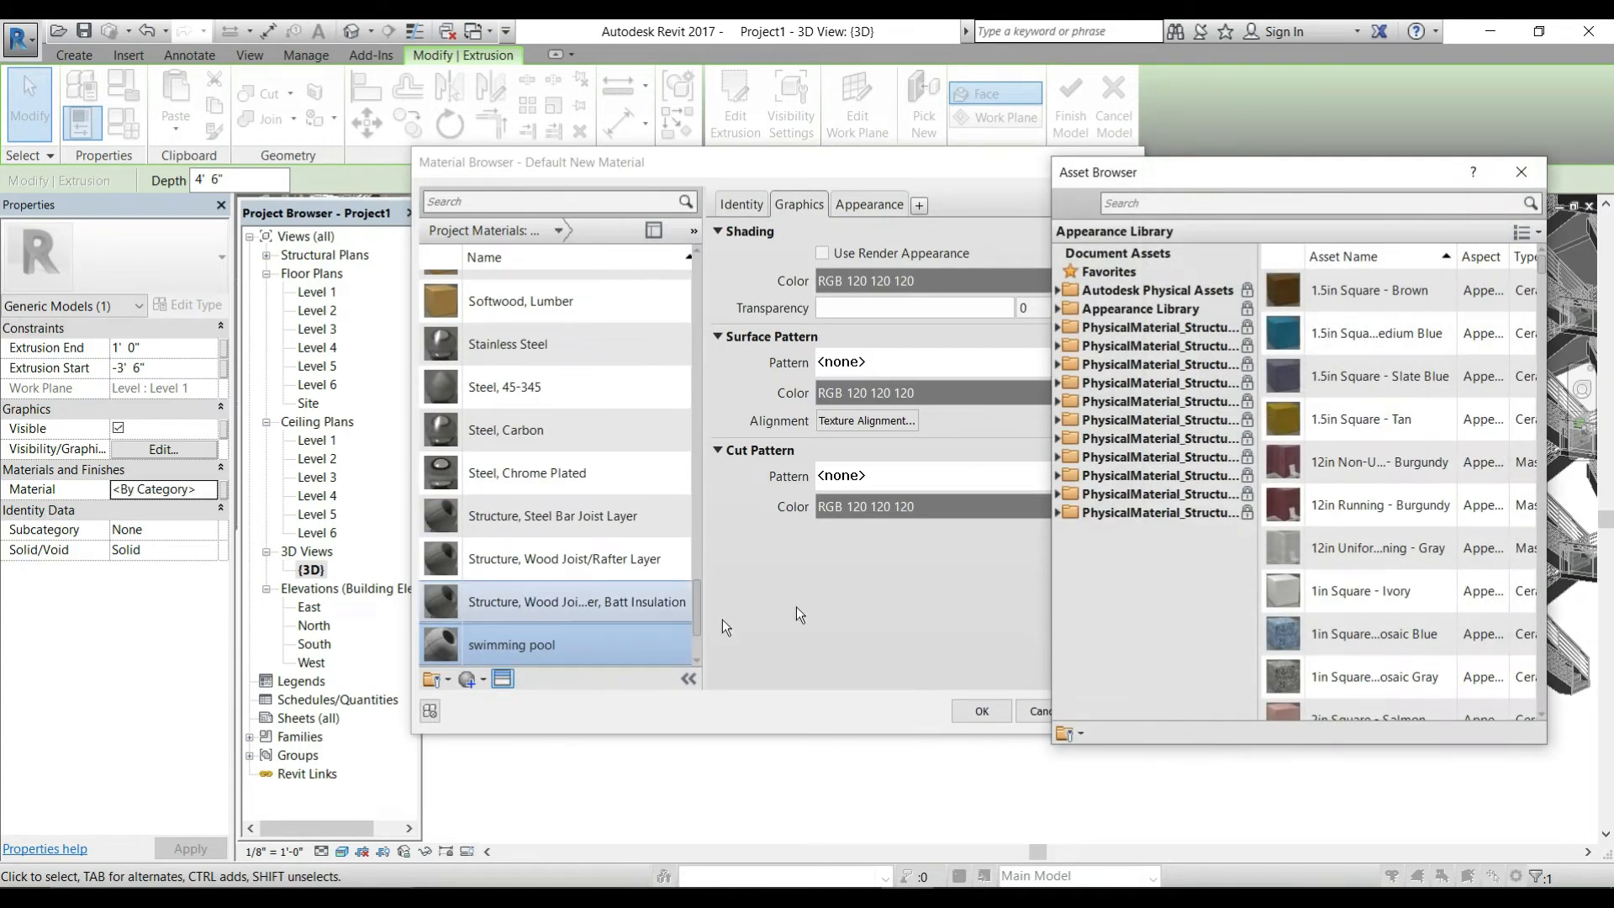
click(1360, 462)
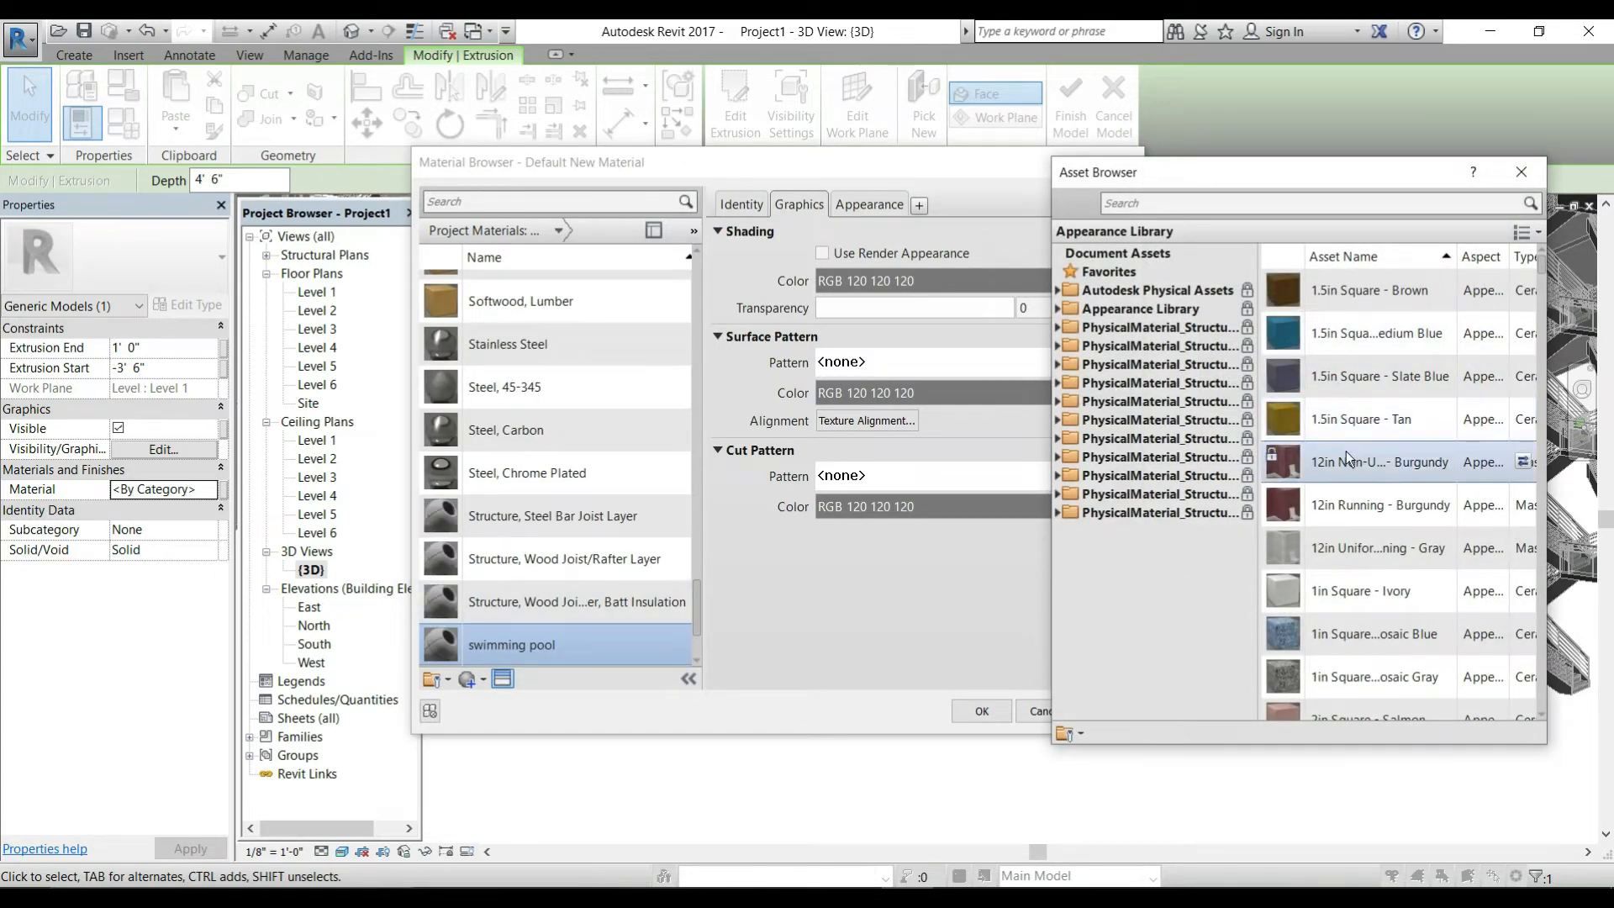
click(1056, 292)
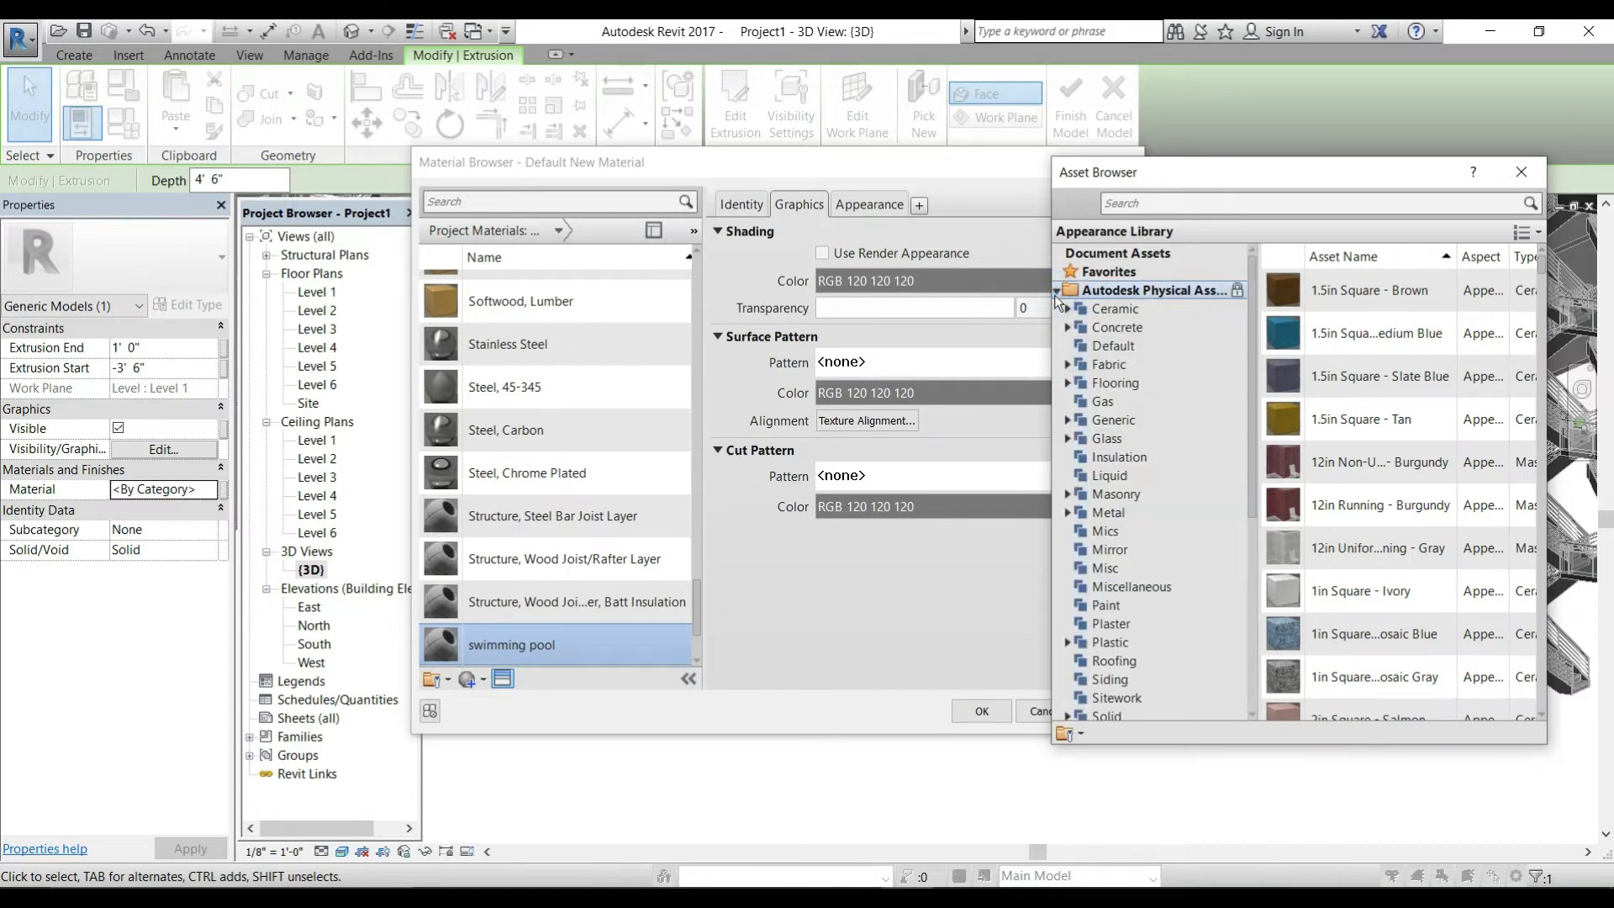
click(1103, 475)
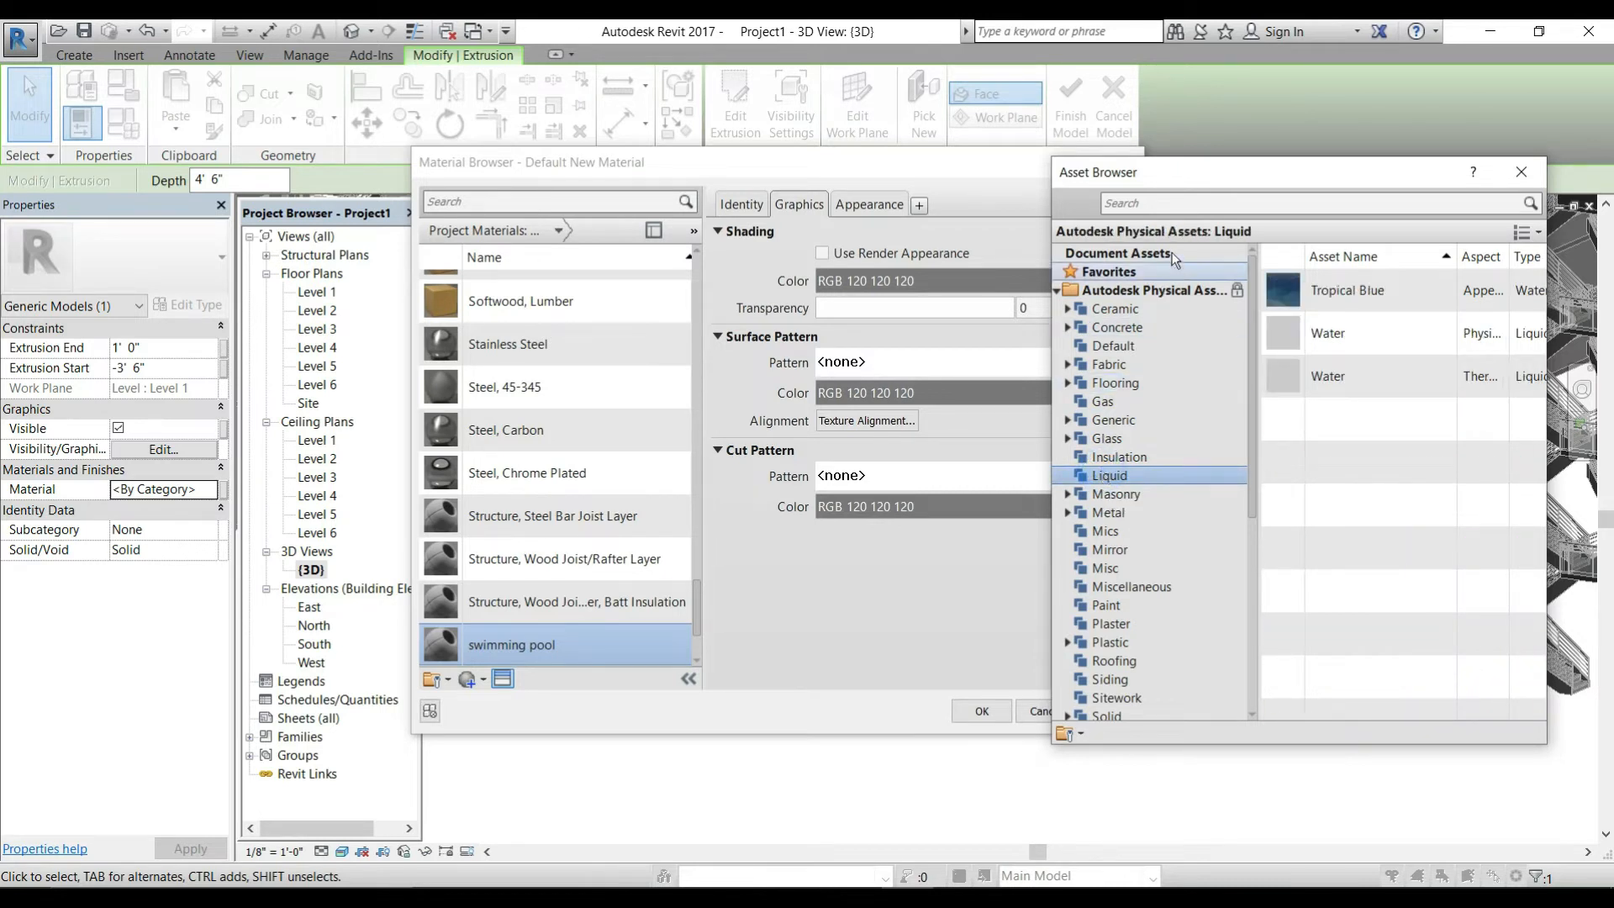
click(1159, 202)
text(water)
key(Return)
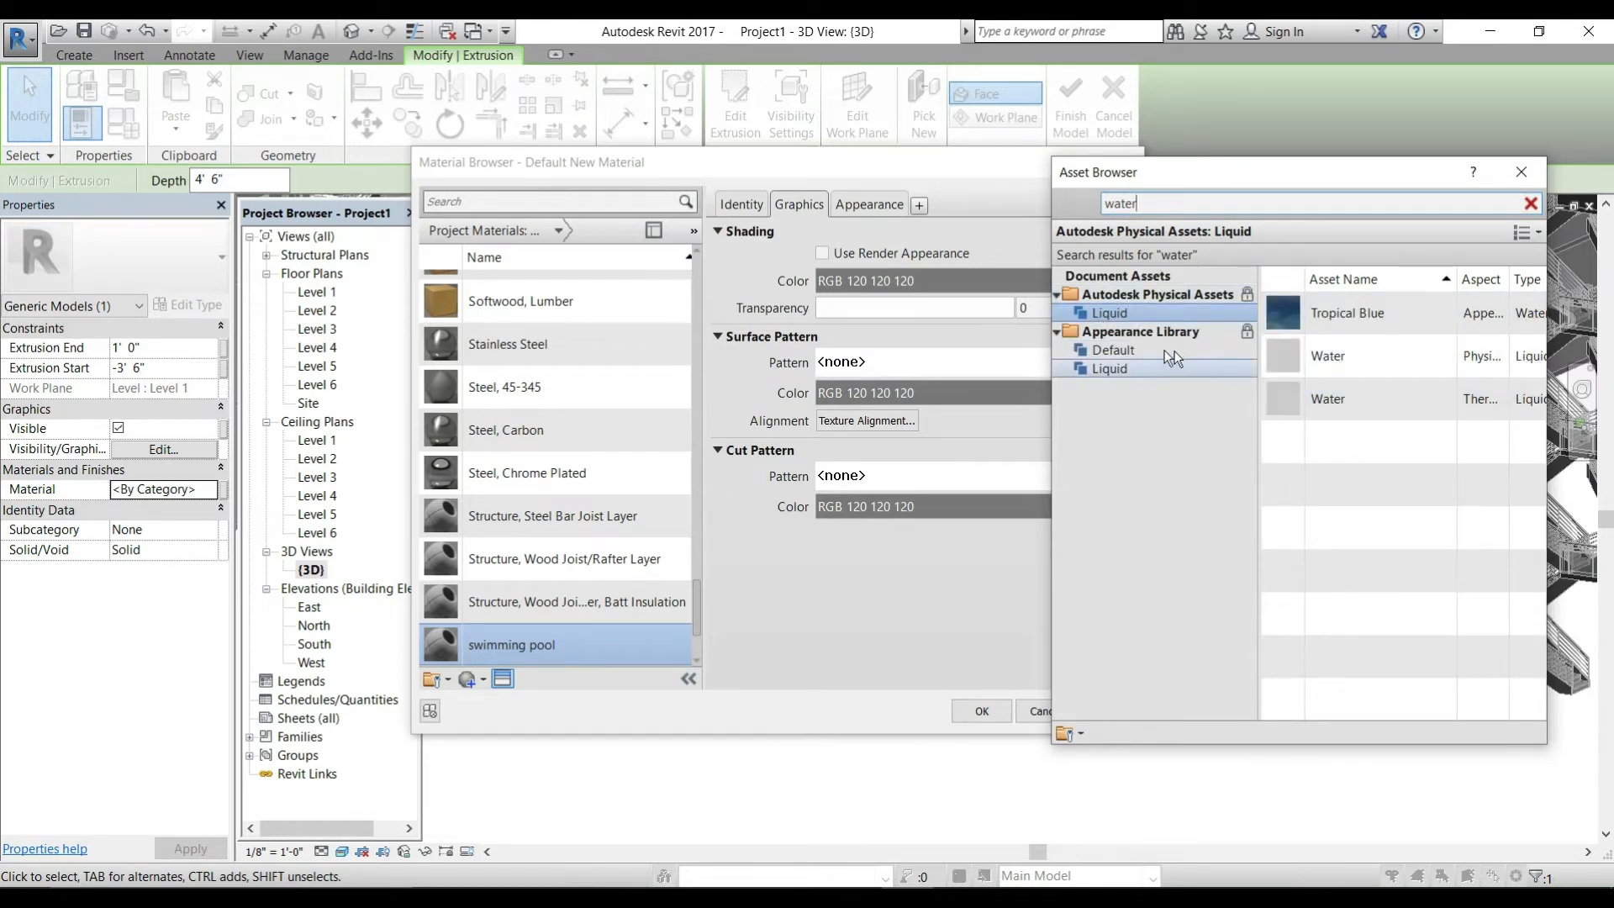
Step: Apply the Swimming Pool asset from the Appearance Library's Liquid category to the swimming pool material, and close the asset library
click(1122, 353)
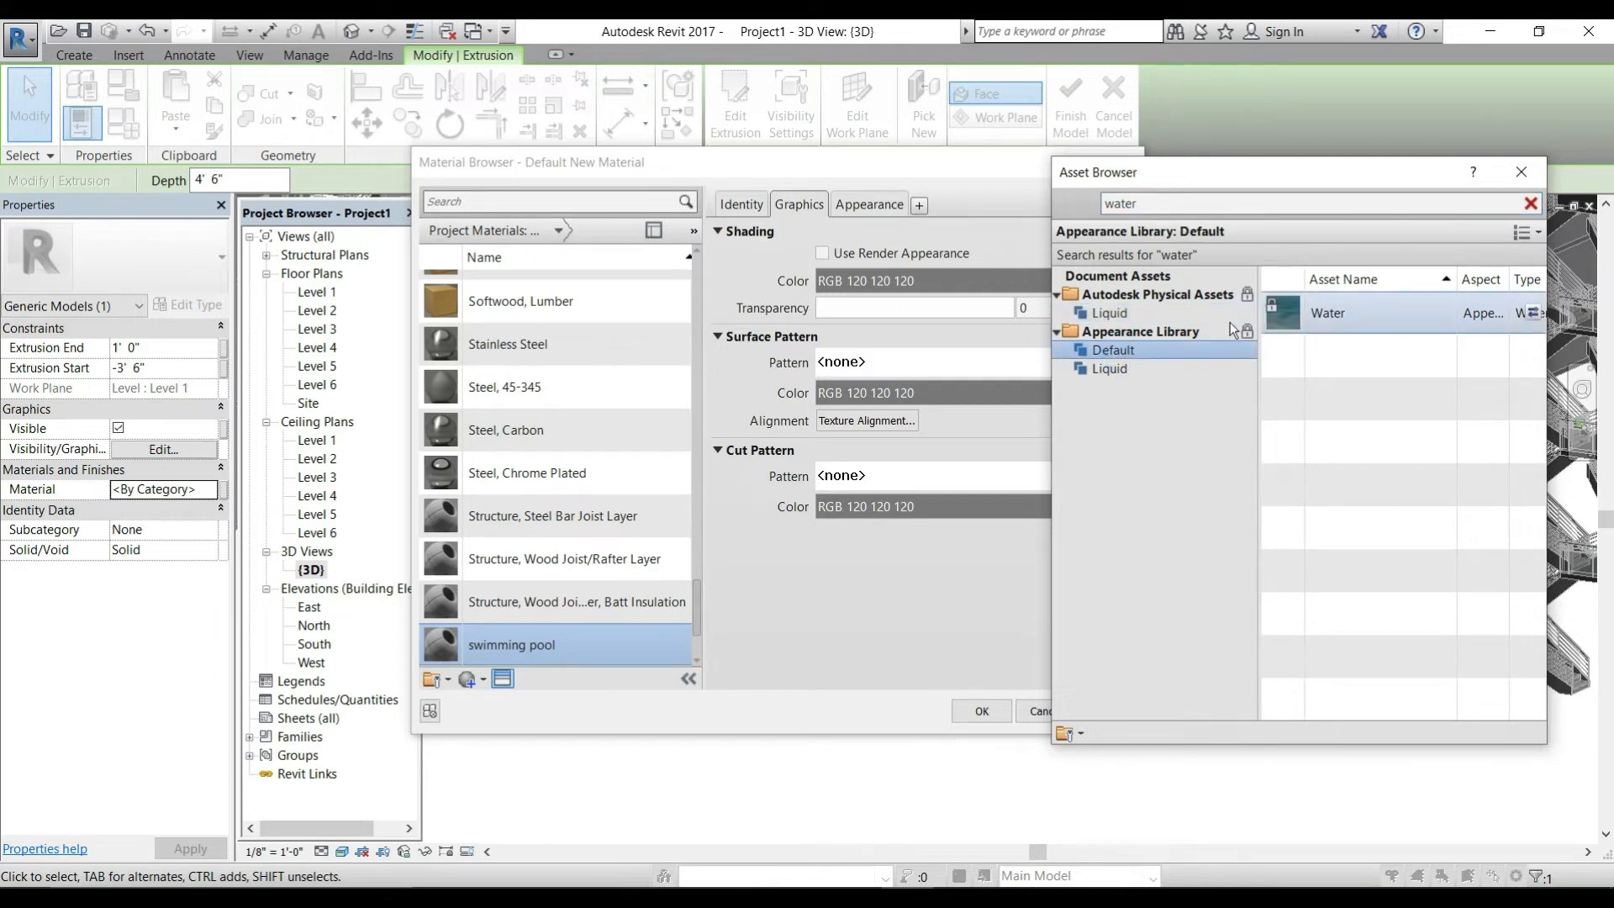
click(1126, 365)
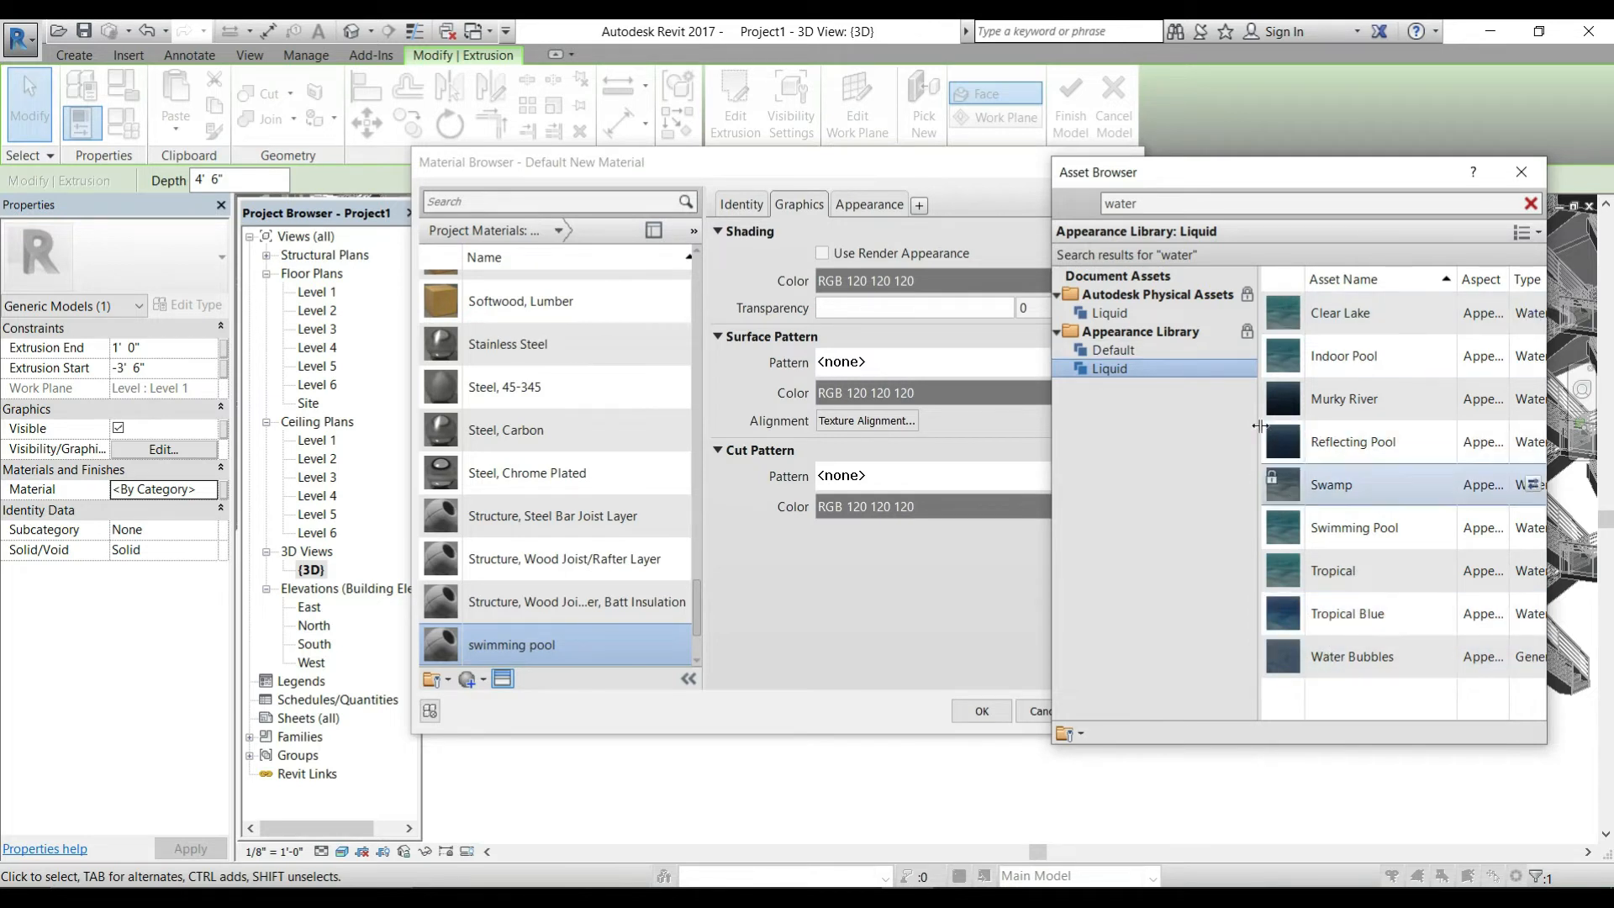
double_click(1328, 522)
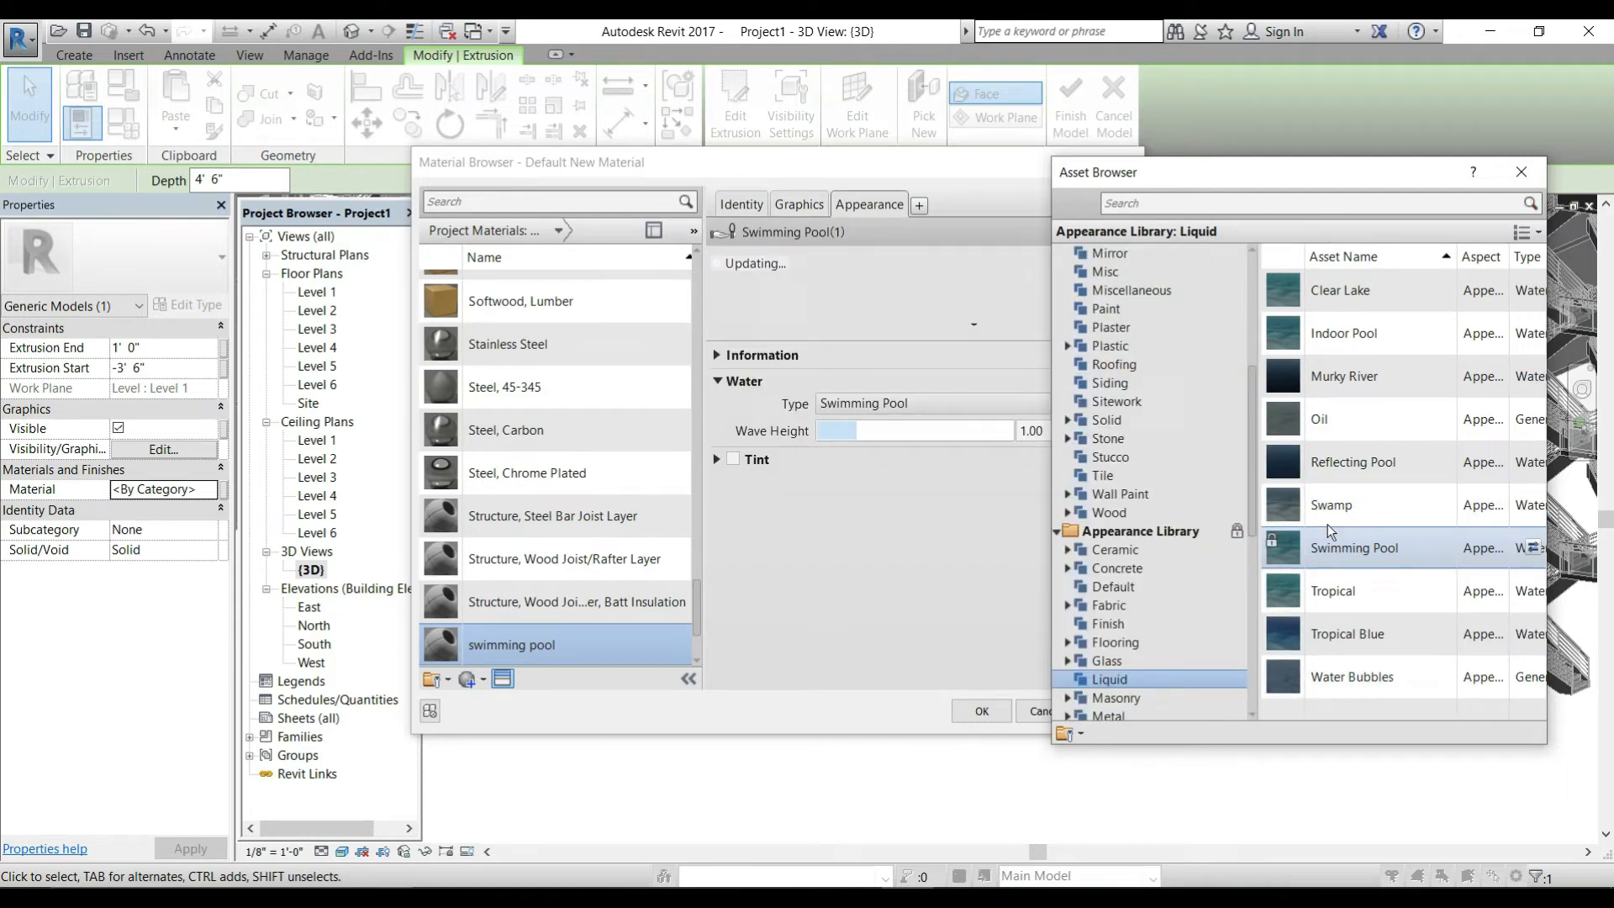
click(1521, 173)
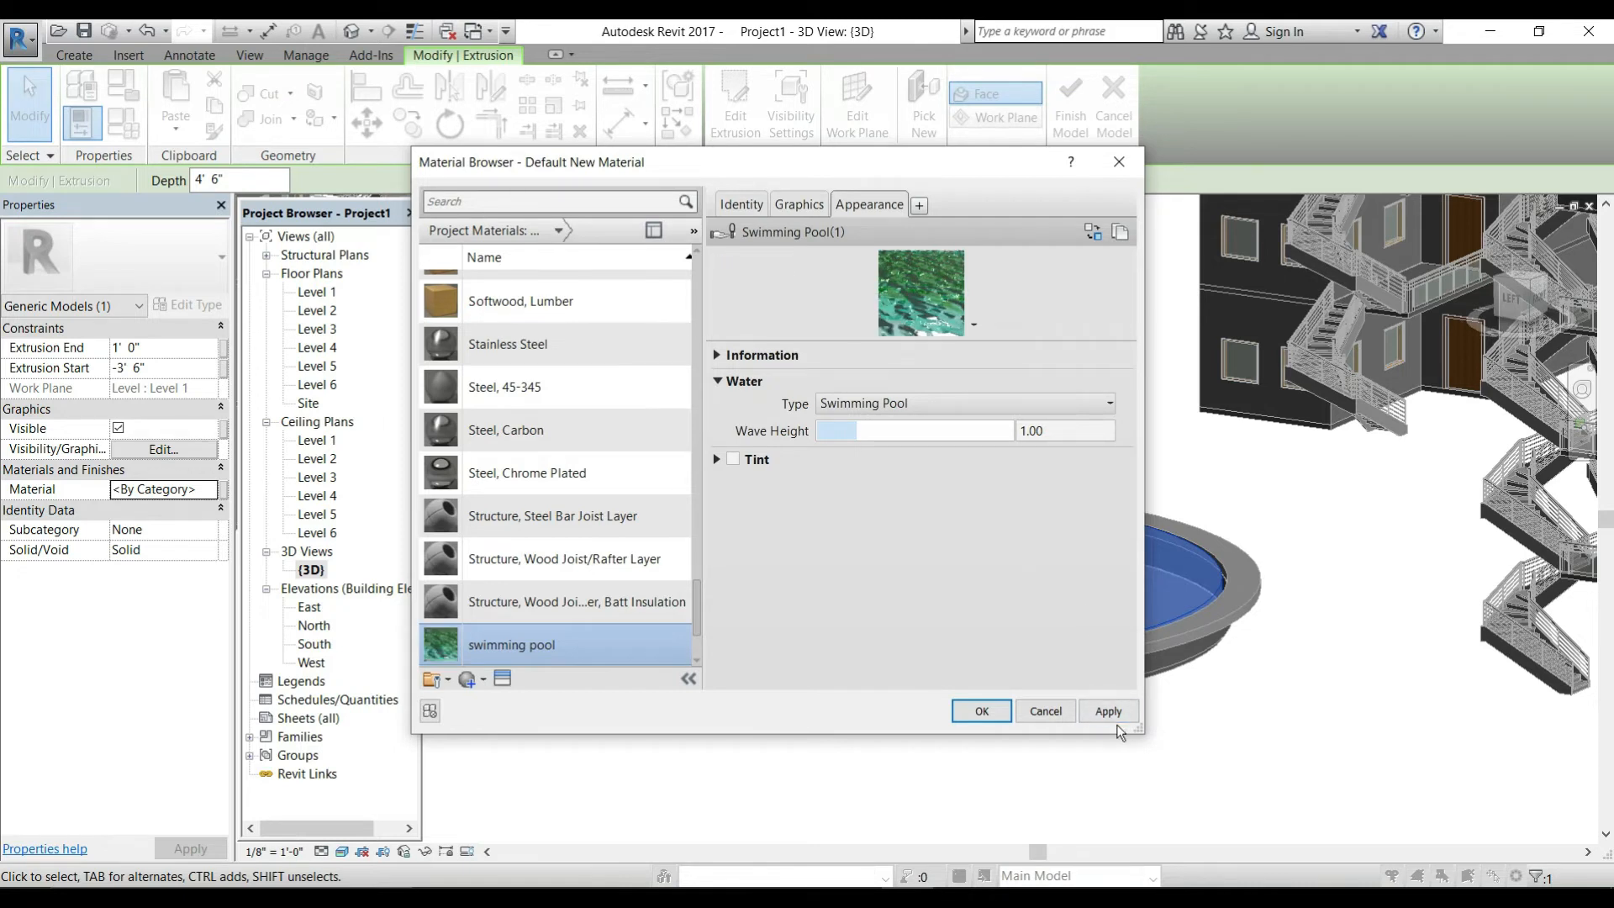
Step: Assign the swimming pool material to the circular extrusion and finish the in-place model
click(1108, 711)
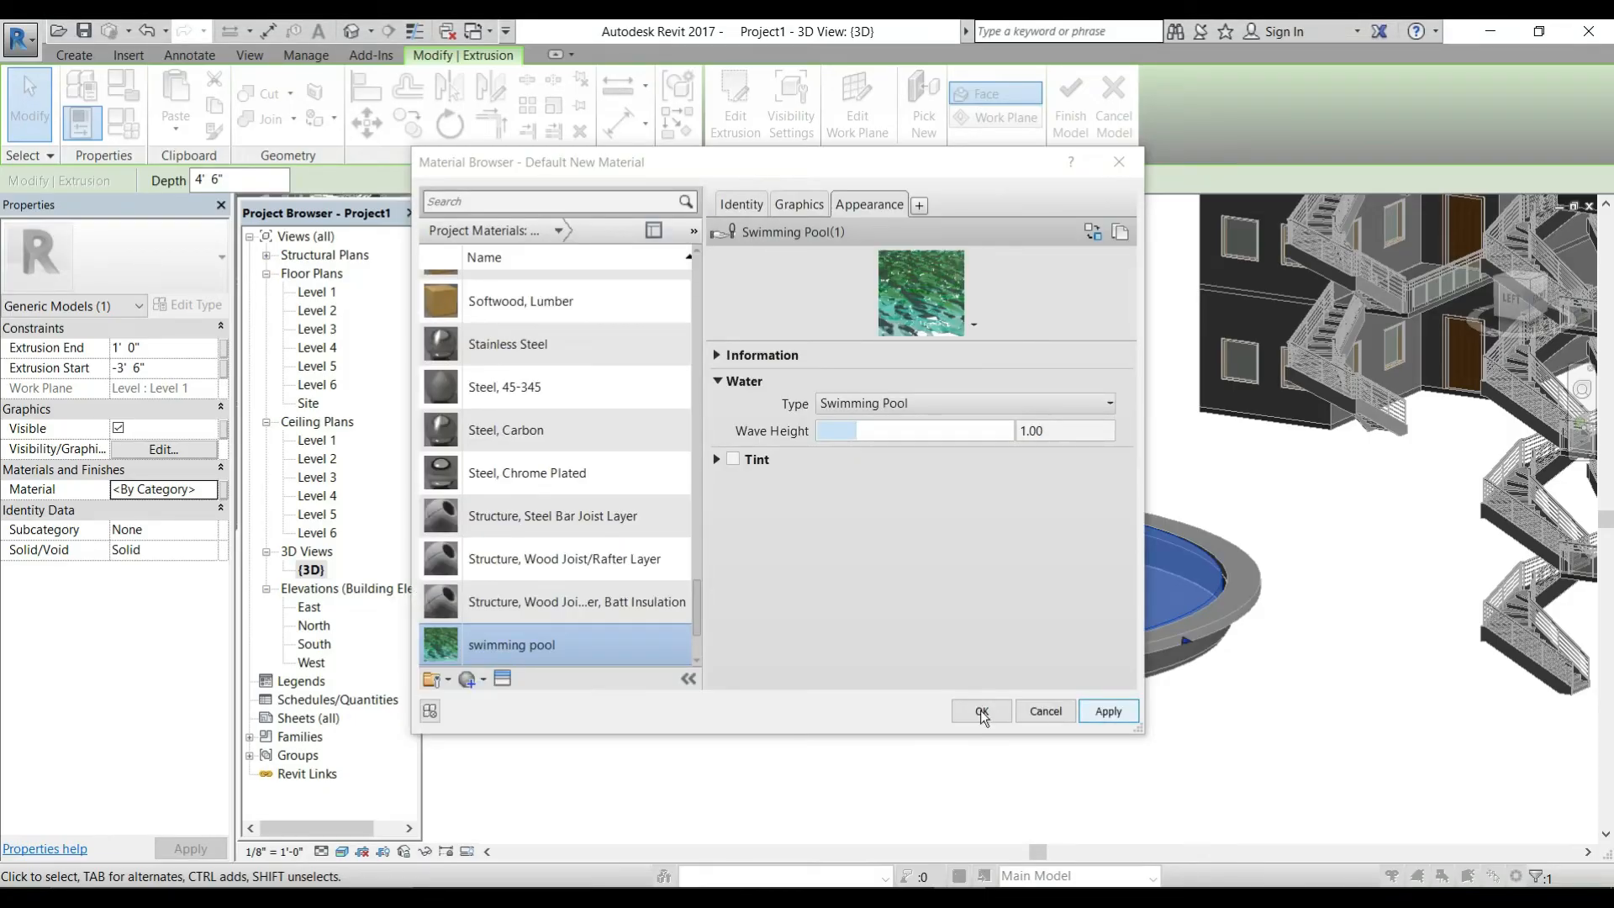
click(982, 712)
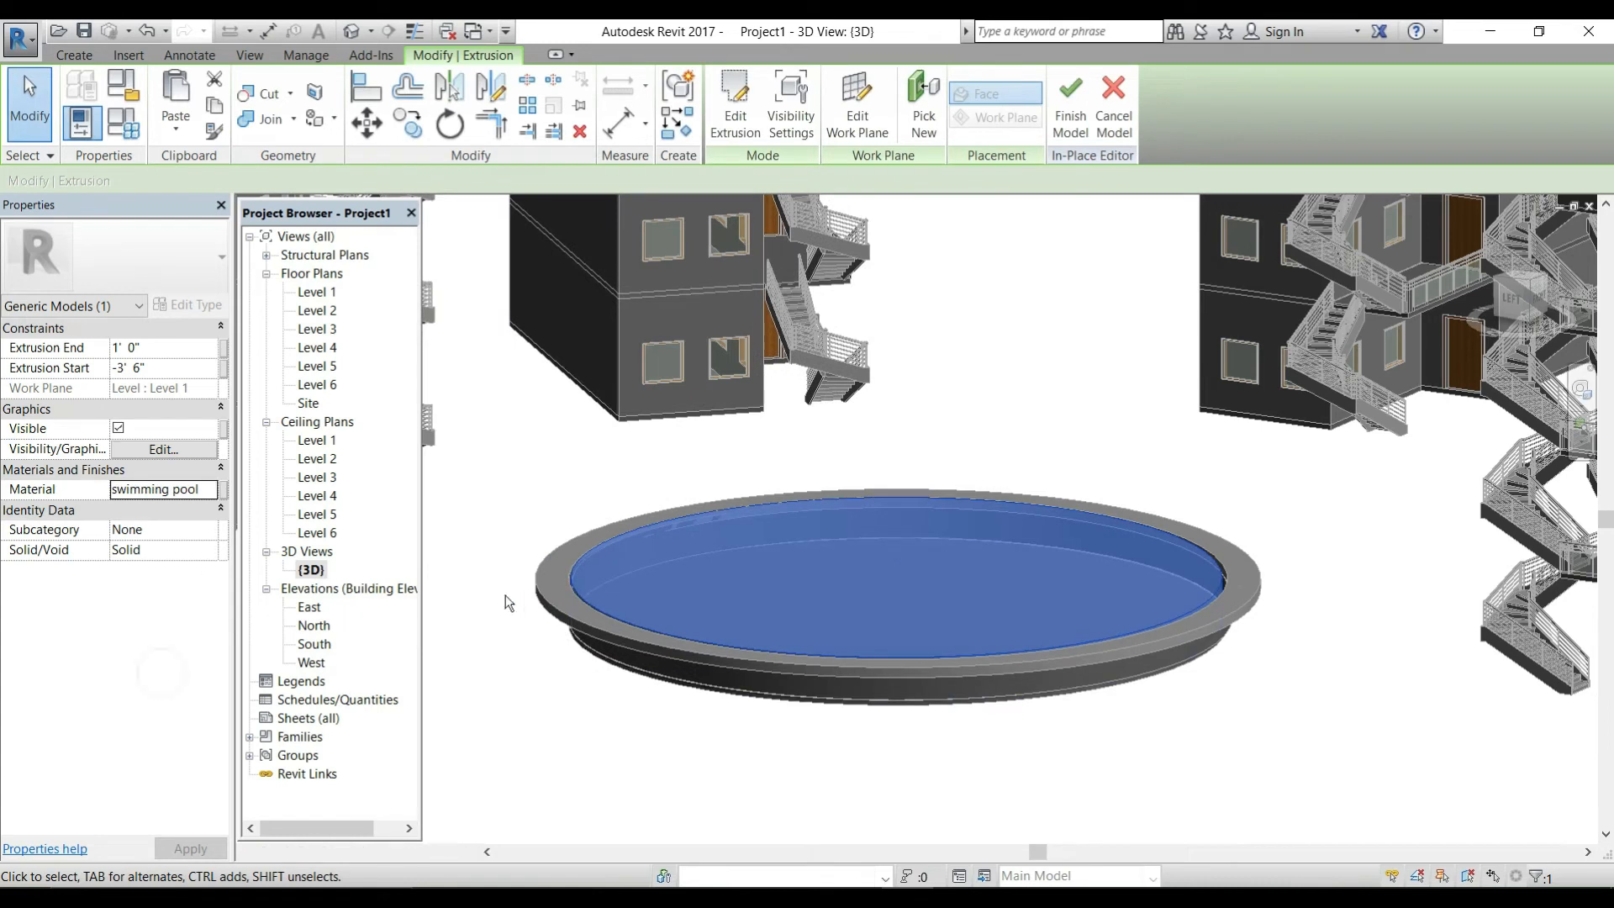
click(551, 542)
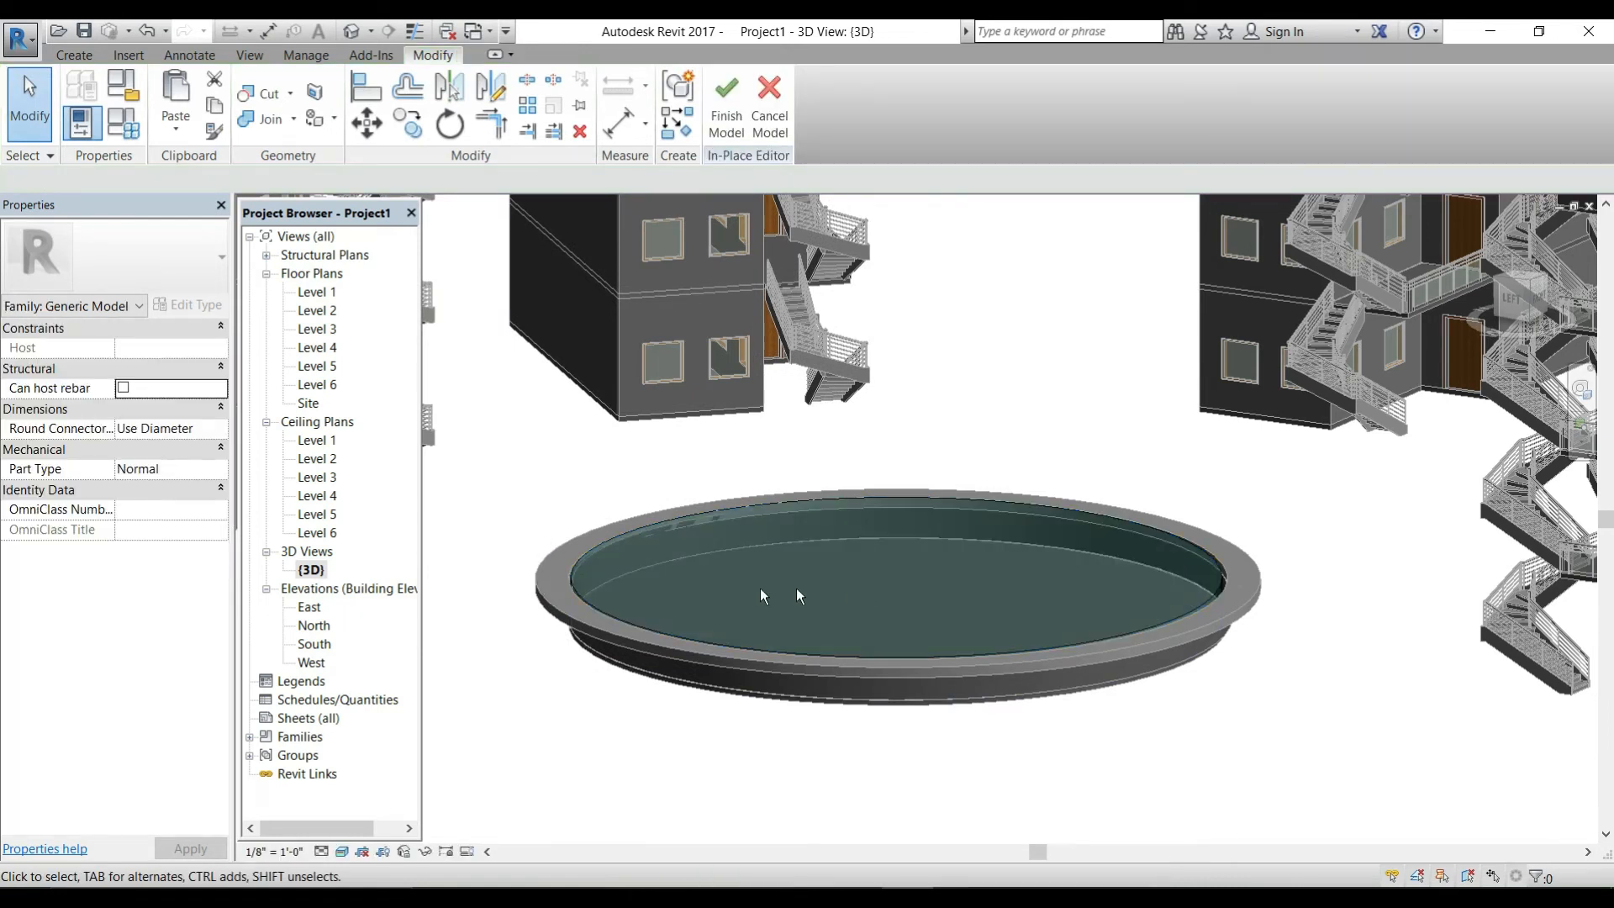
click(727, 101)
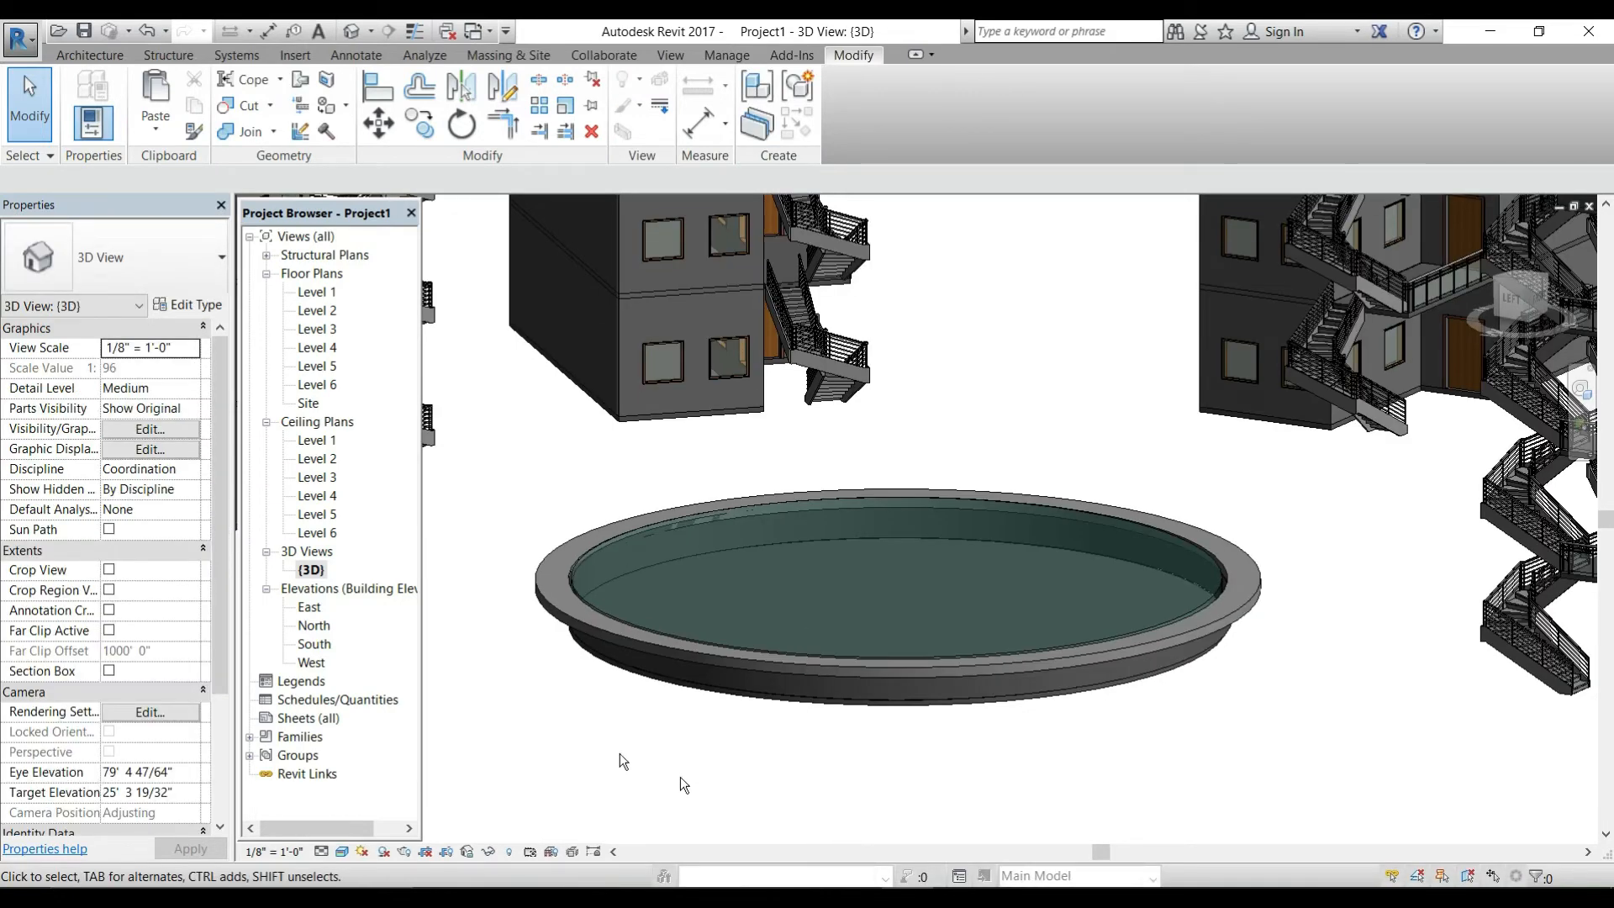
Step: Examine the finished water body inside the ring border from different angles, with the surrounding buildings in view
click(624, 617)
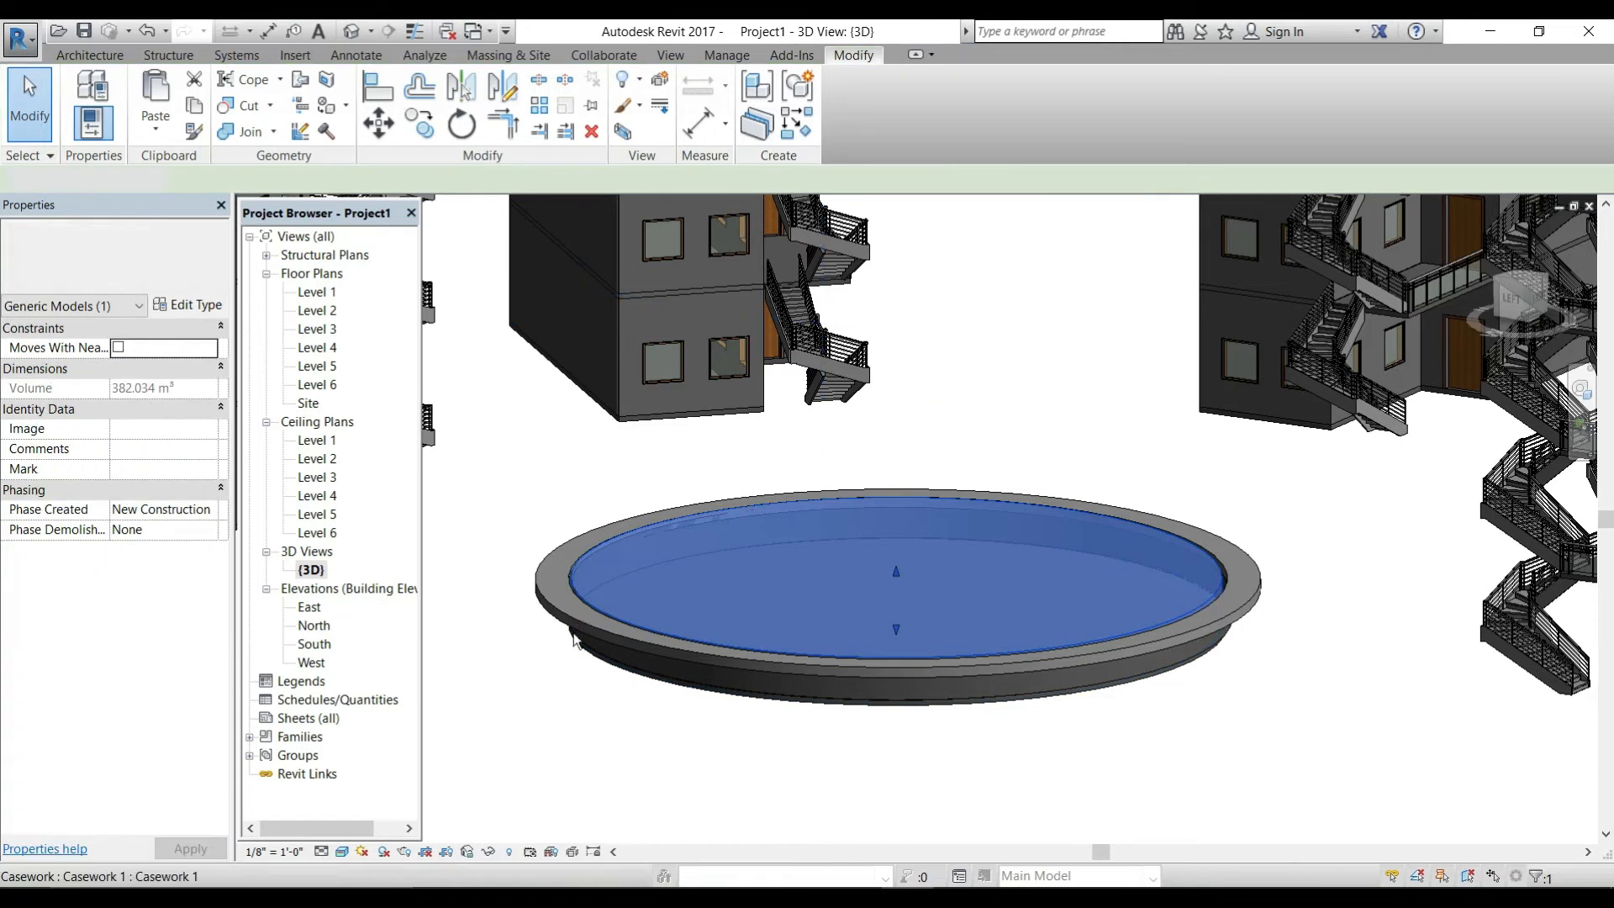
shift+middle_drag(568, 643, 634, 596)
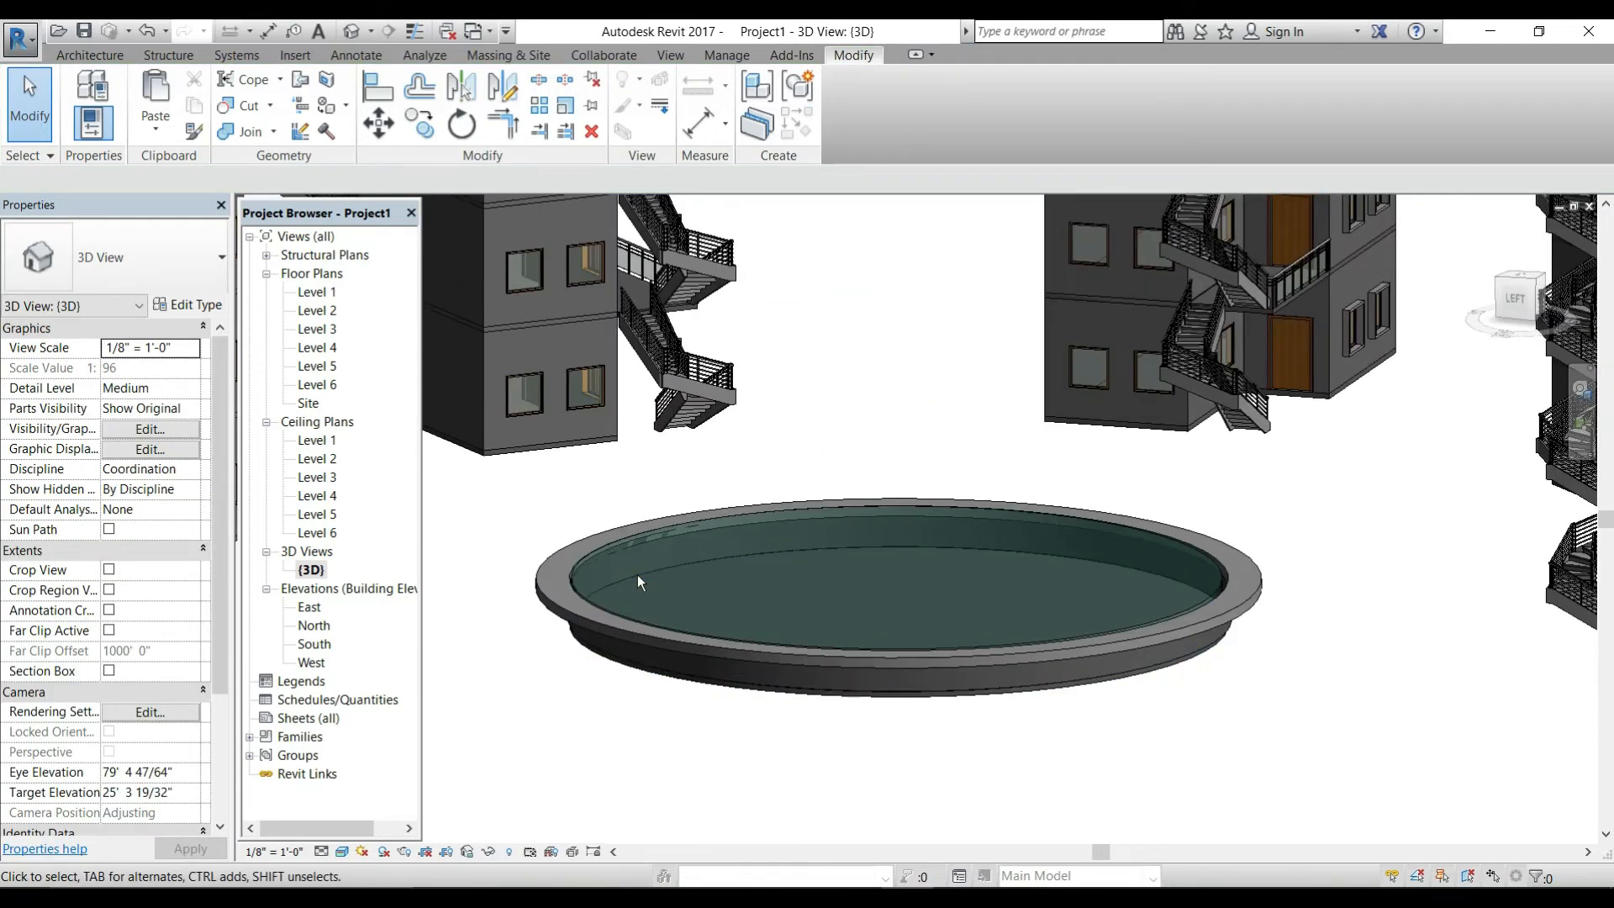
scroll(643, 582, down, 1)
shift+middle_drag(586, 506, 723, 583)
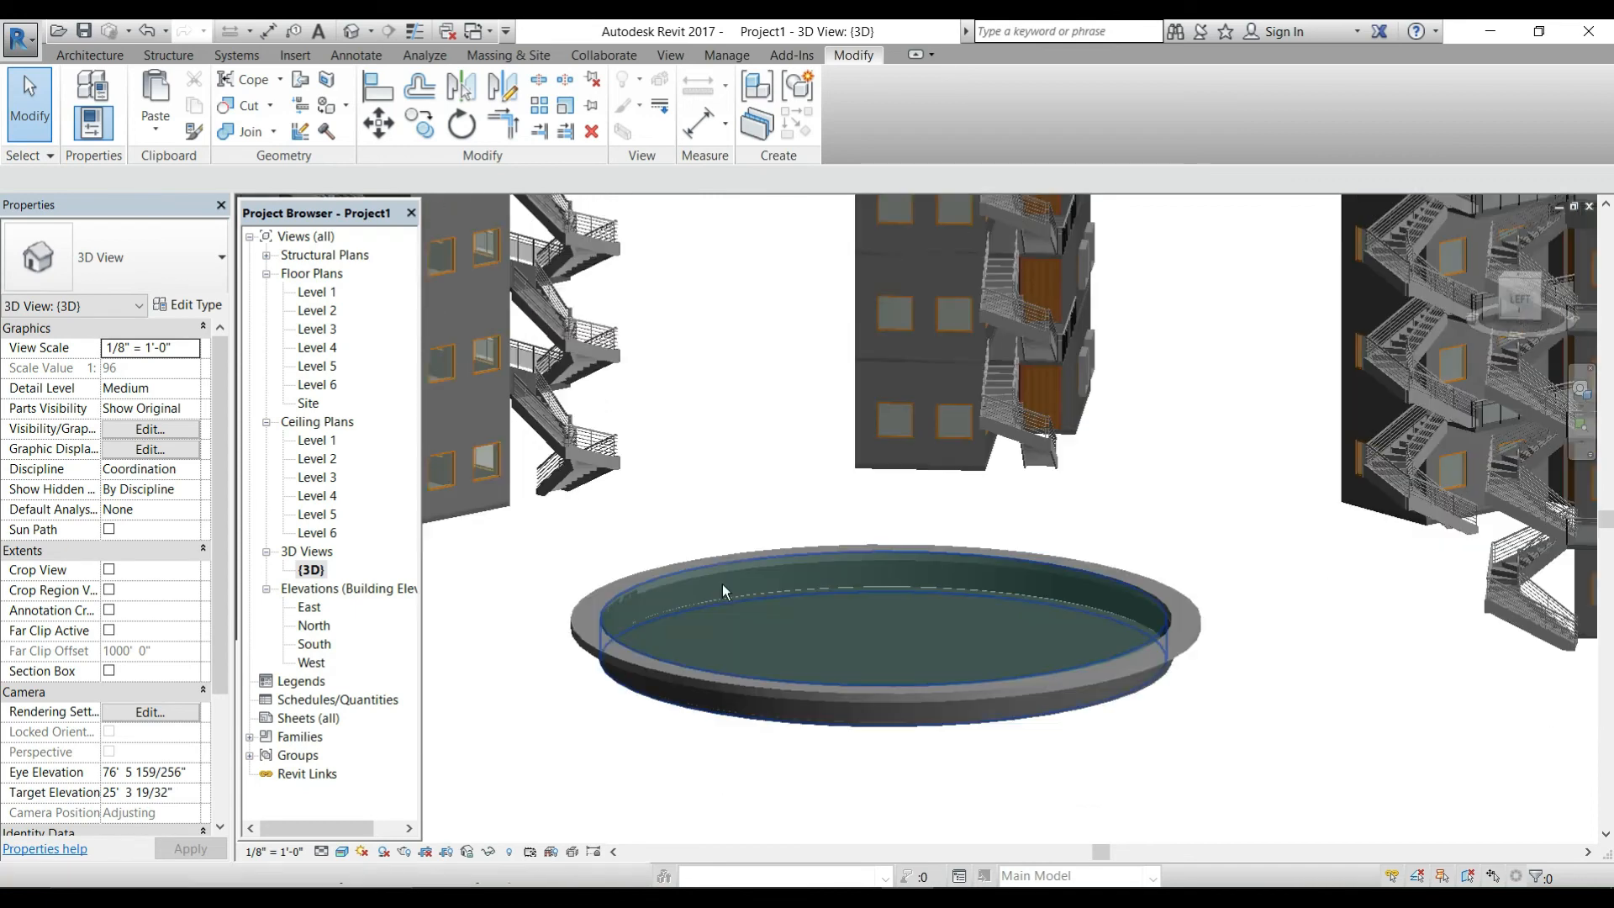
click(761, 673)
key(Escape)
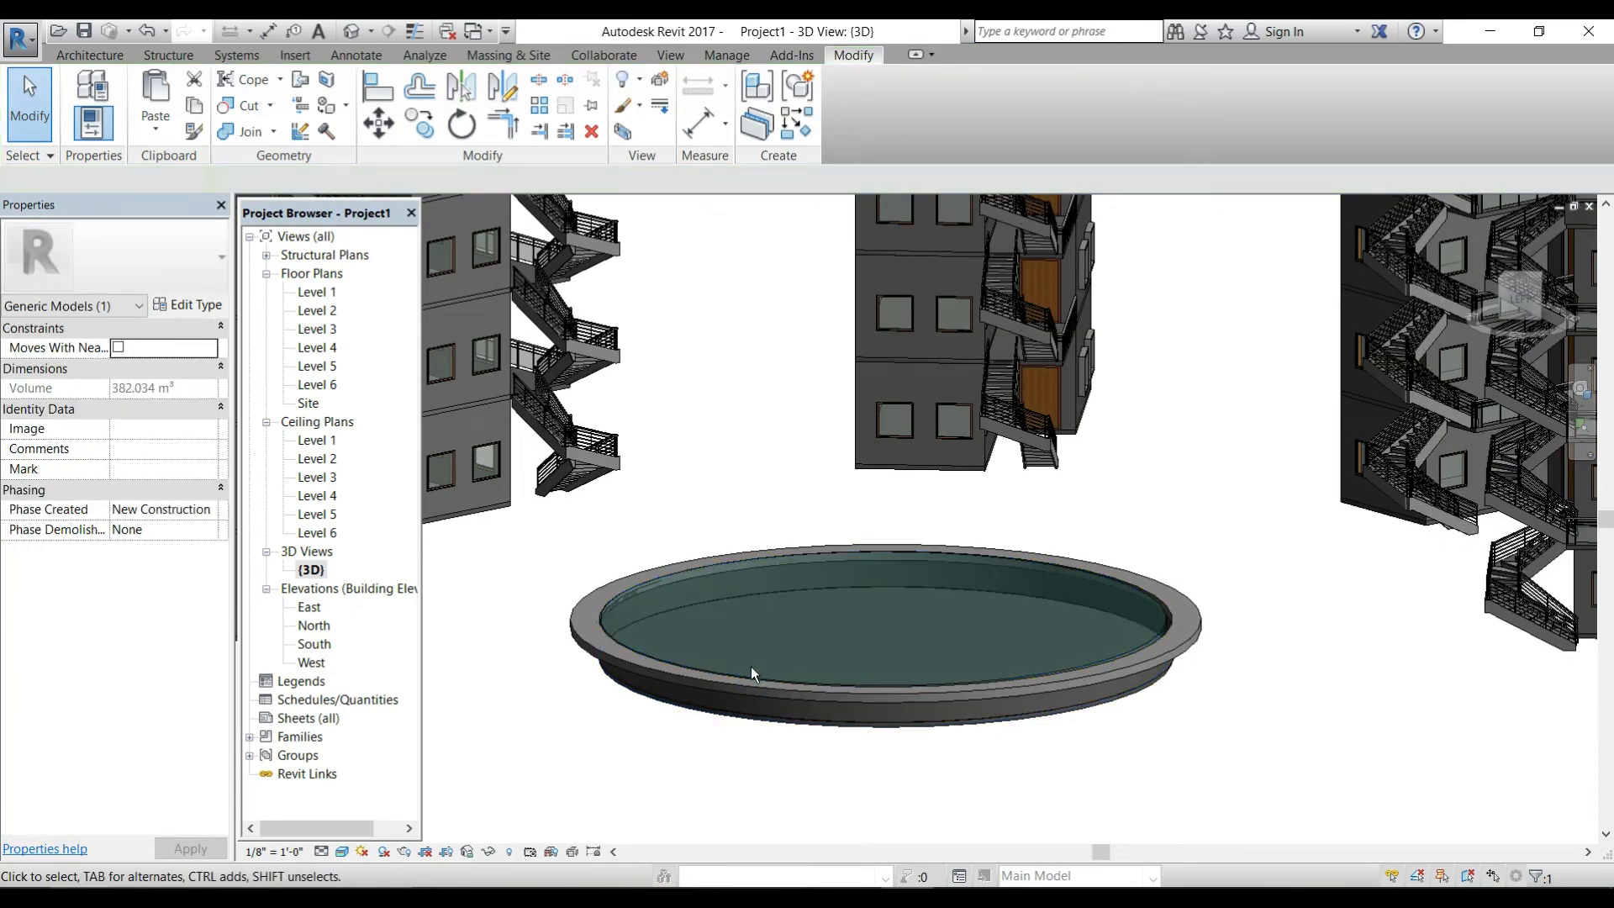
middle_drag(782, 558, 780, 622)
scroll(914, 522, down, 1)
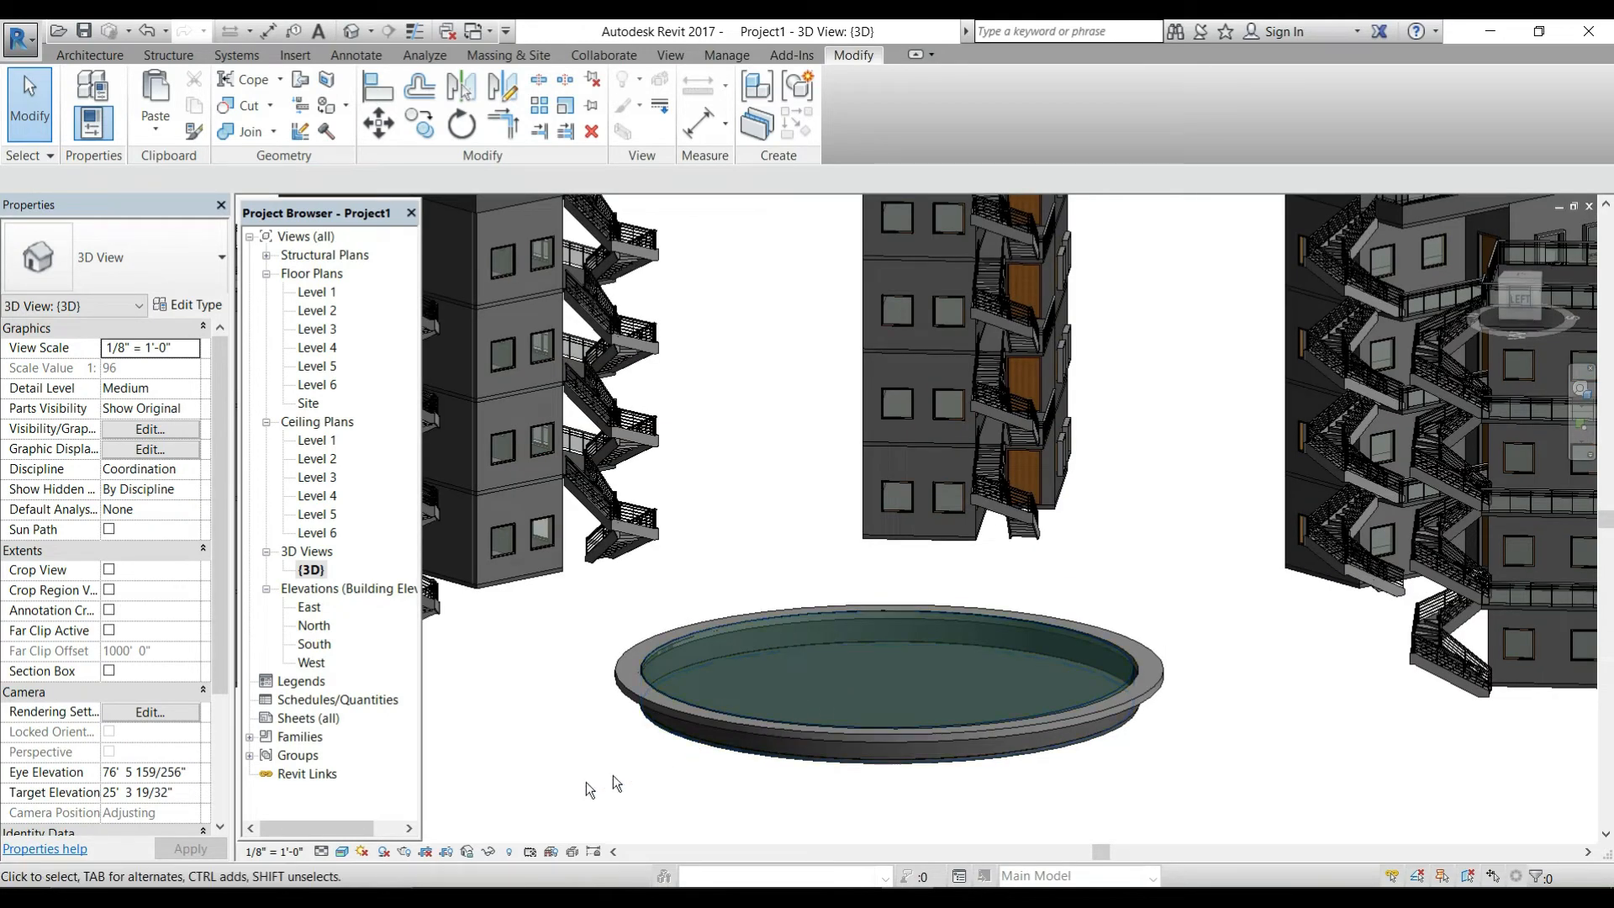
Step: Display the 3D view in the Ray Trace visual style and inspect the pool's water surface from a higher angle
click(343, 852)
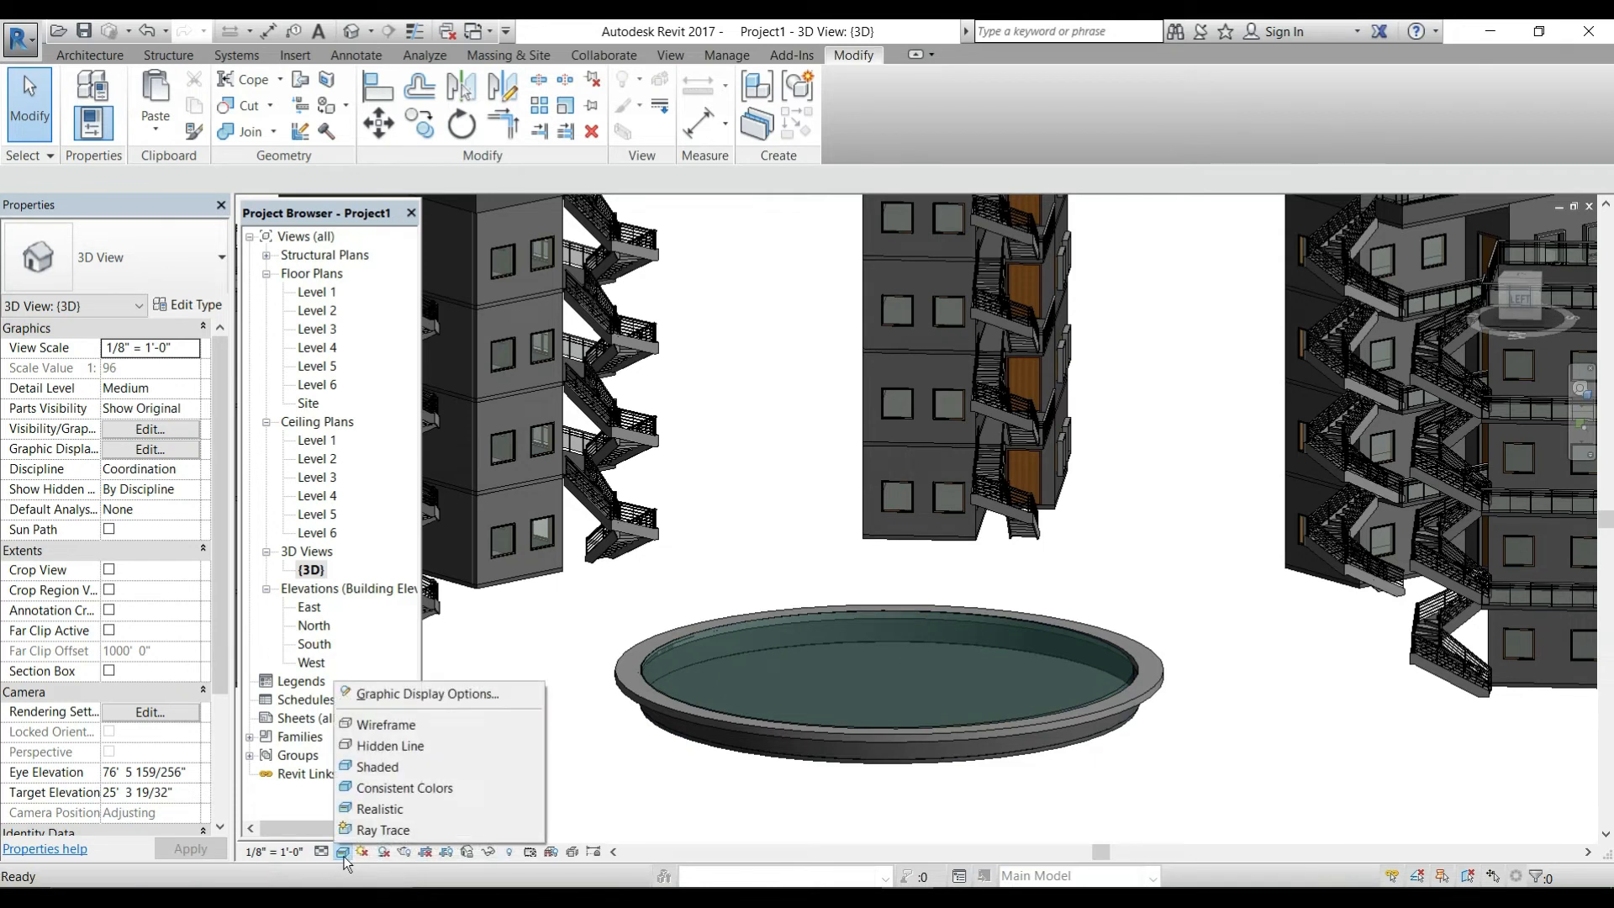
click(383, 830)
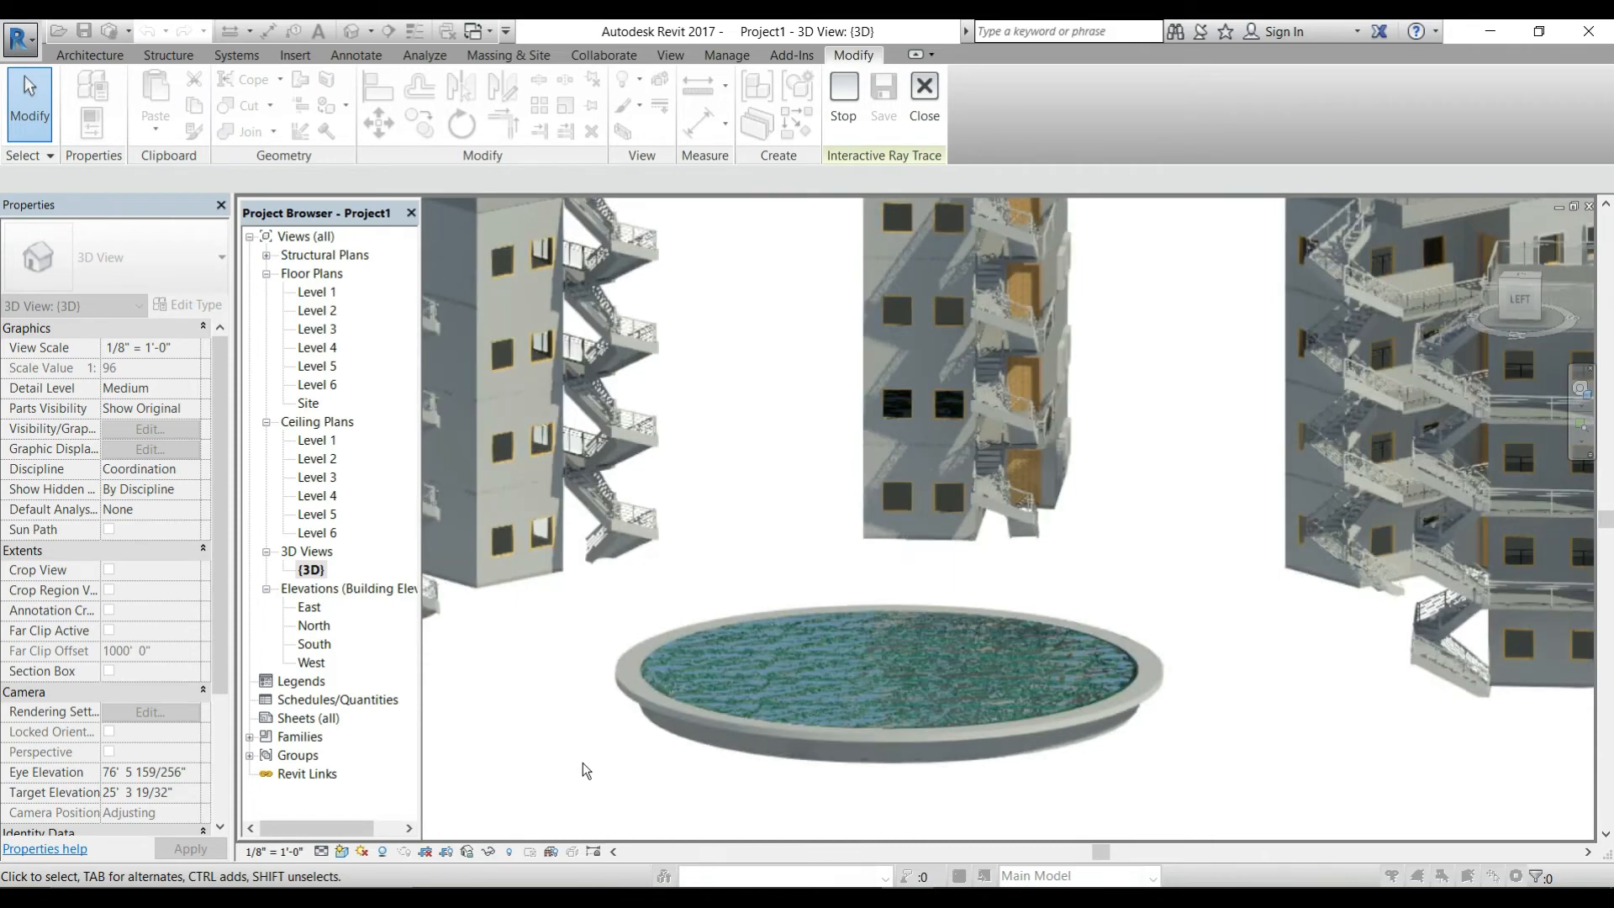
shift+middle_drag(921, 761, 904, 801)
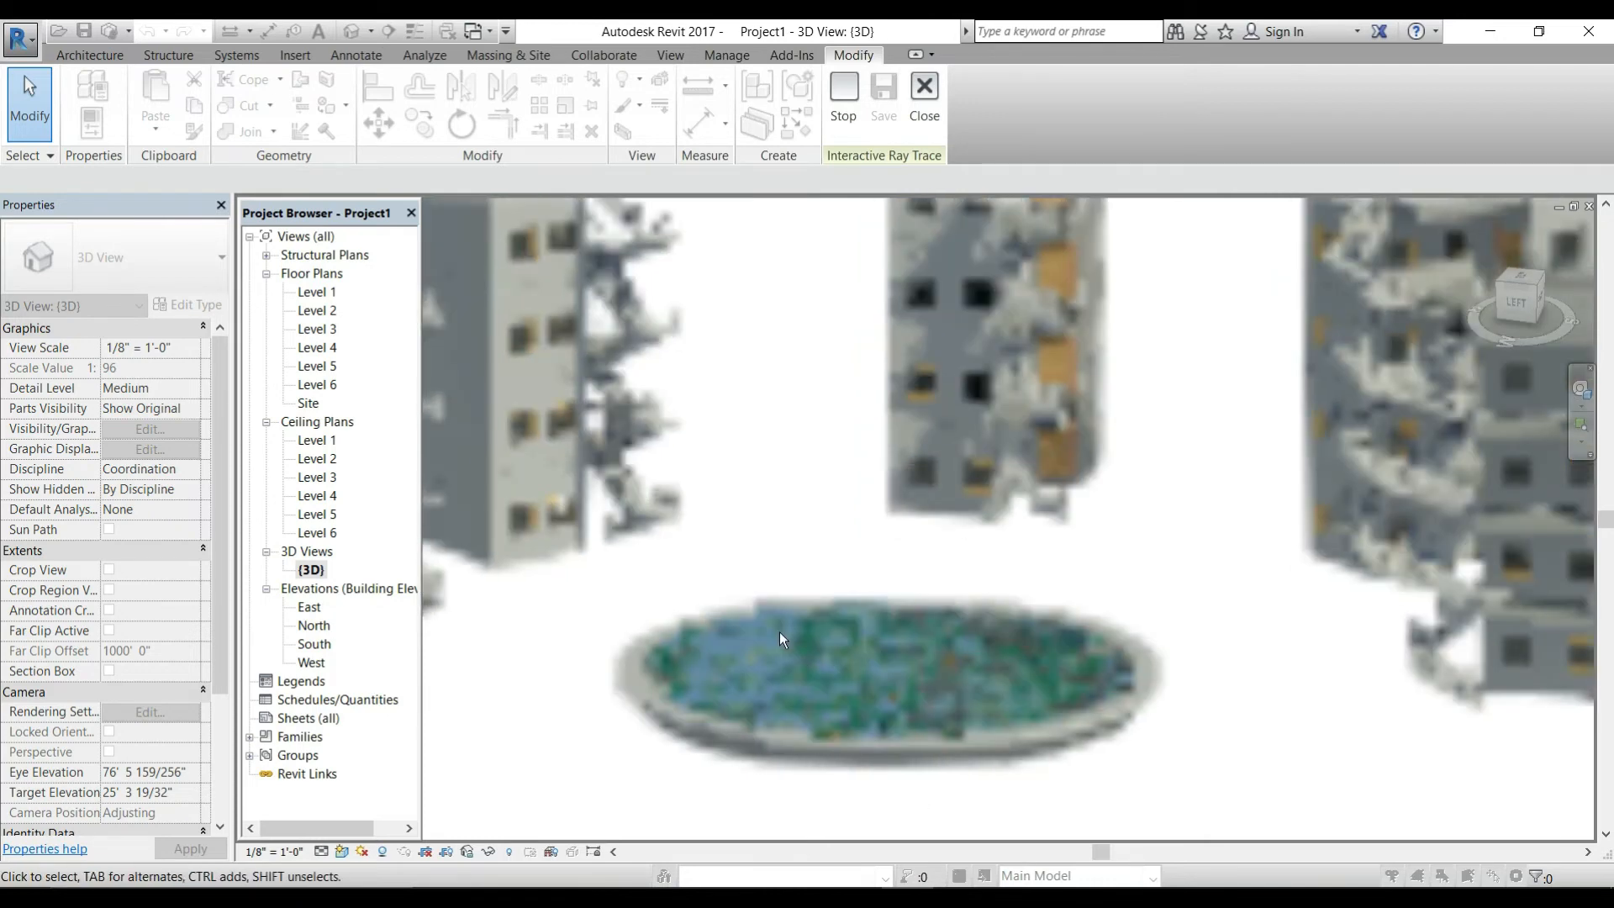
shift+middle_drag(897, 667, 816, 697)
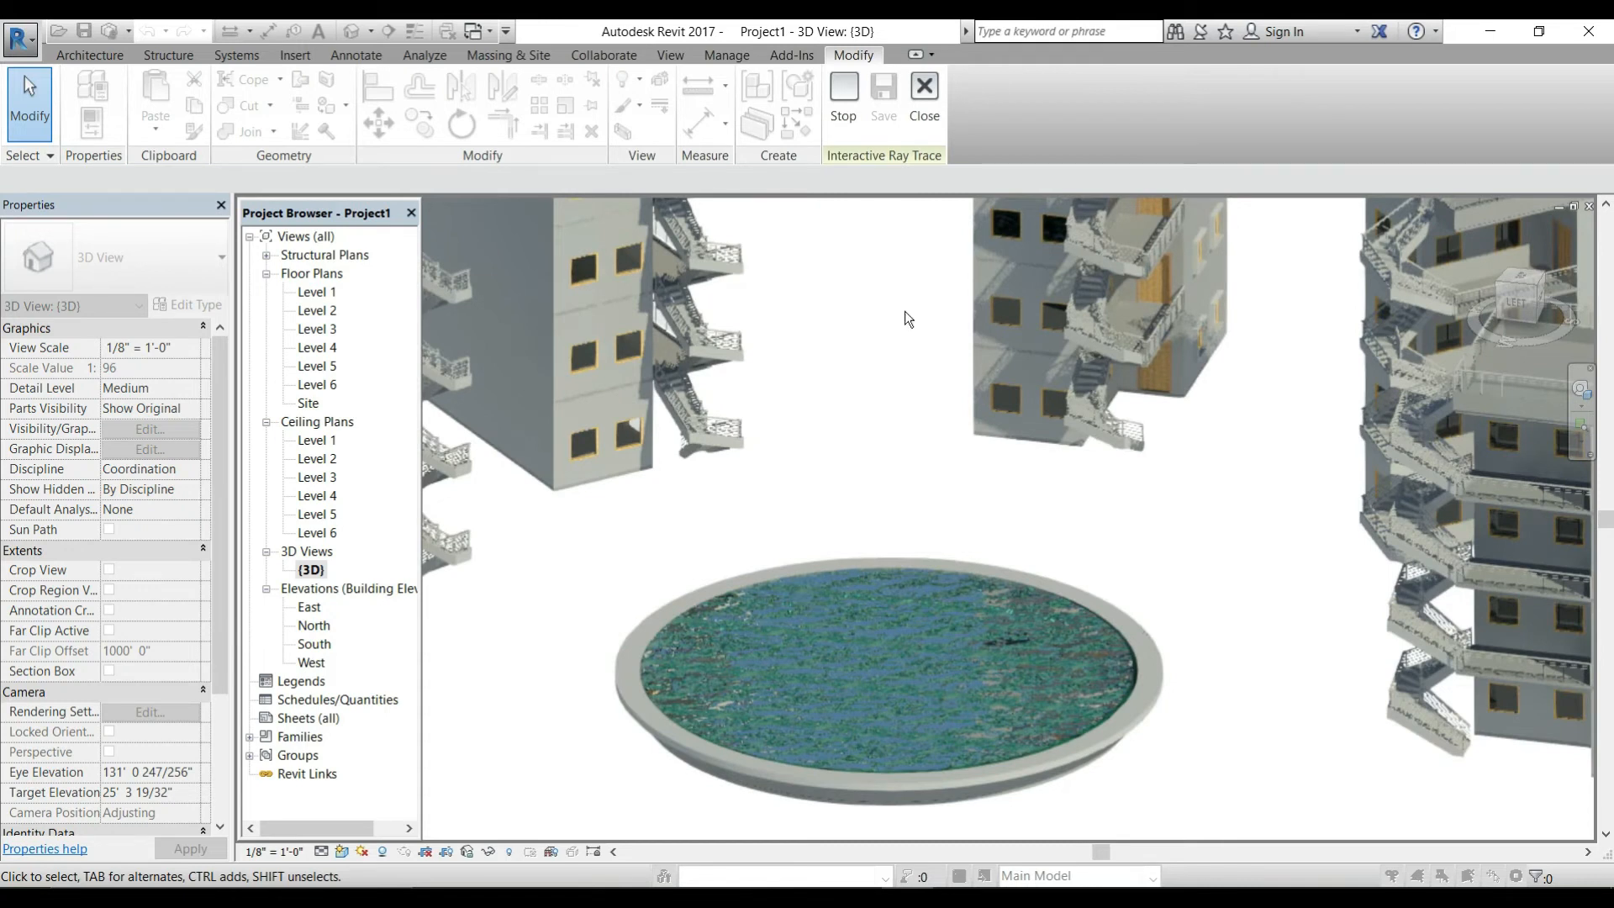
Step: Stop the interactive ray trace and set the 3D view's visual style to Hidden Line
click(839, 104)
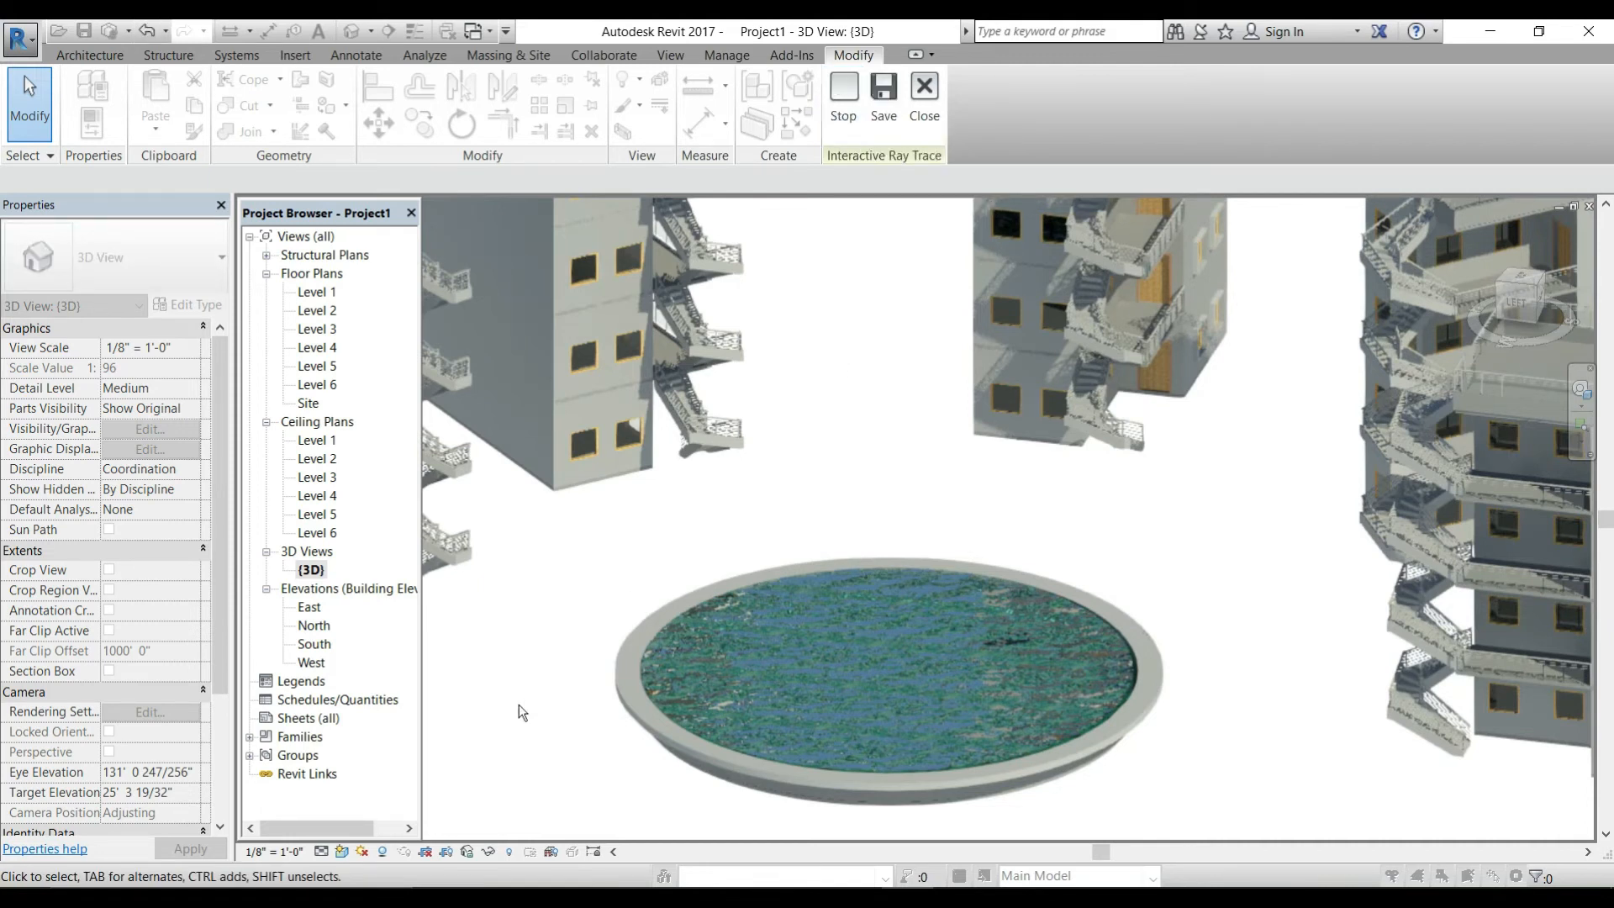
click(342, 852)
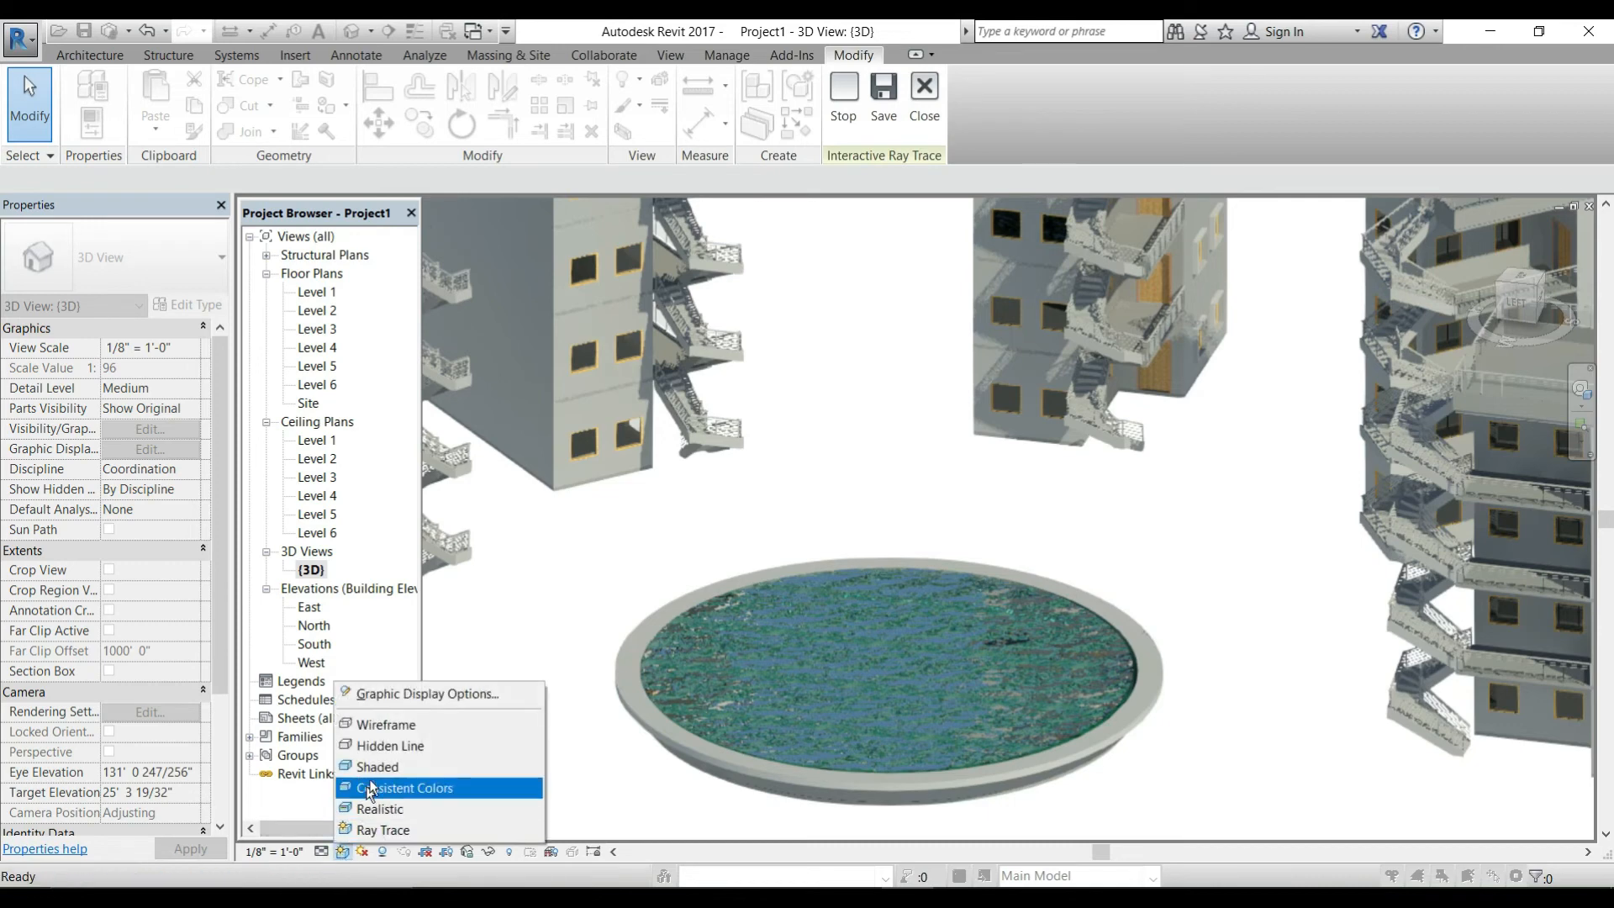
click(390, 746)
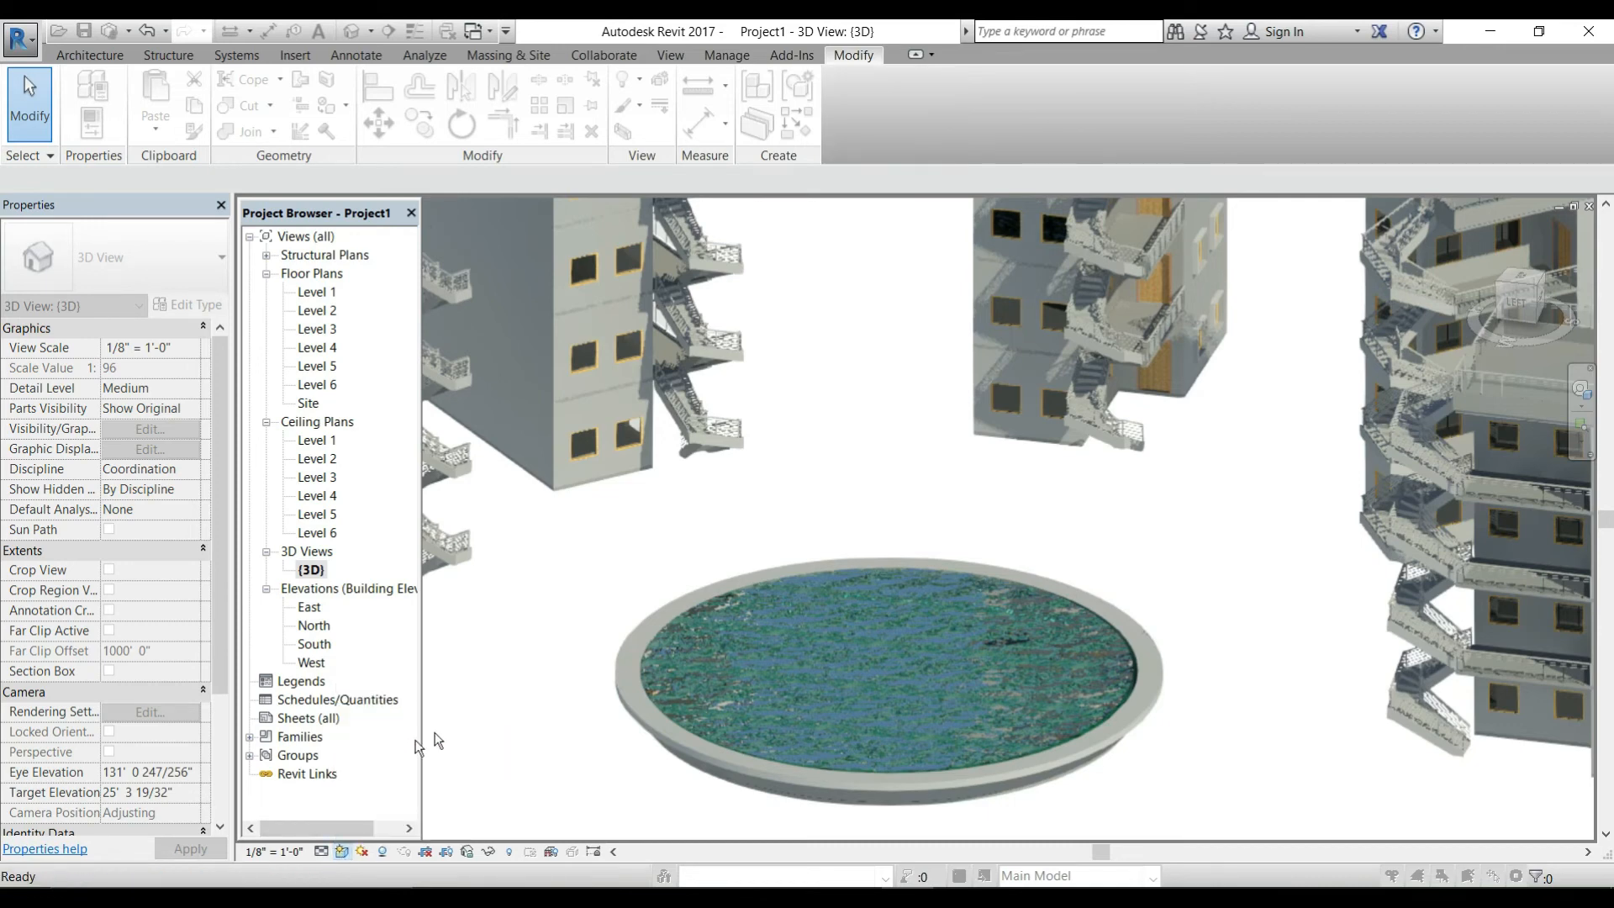
click(676, 712)
click(679, 714)
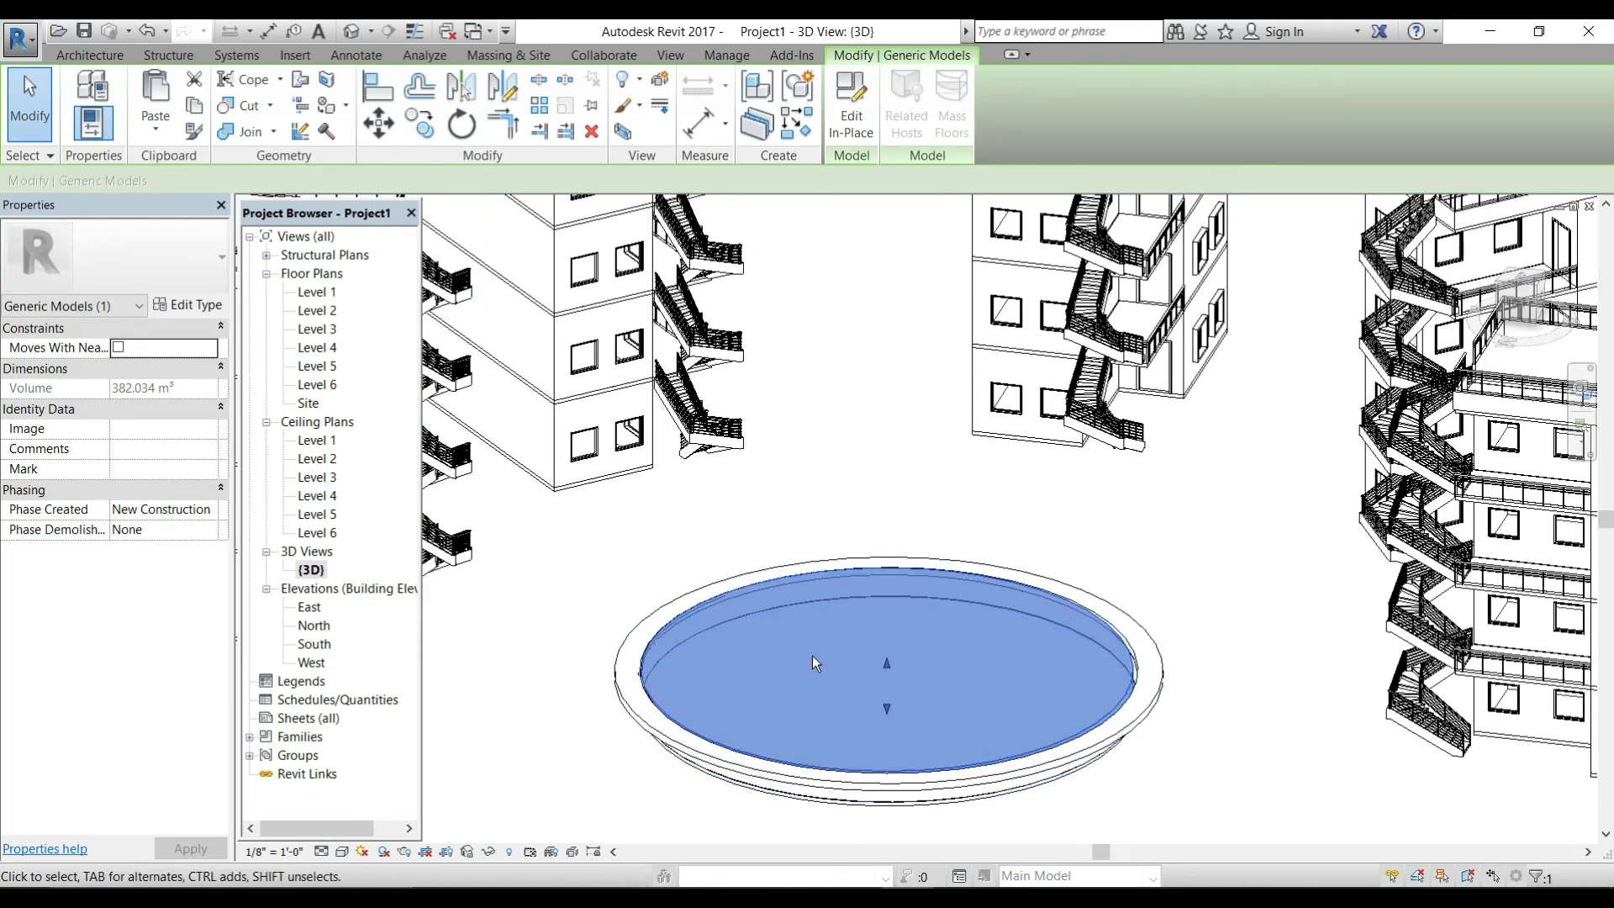
click(180, 307)
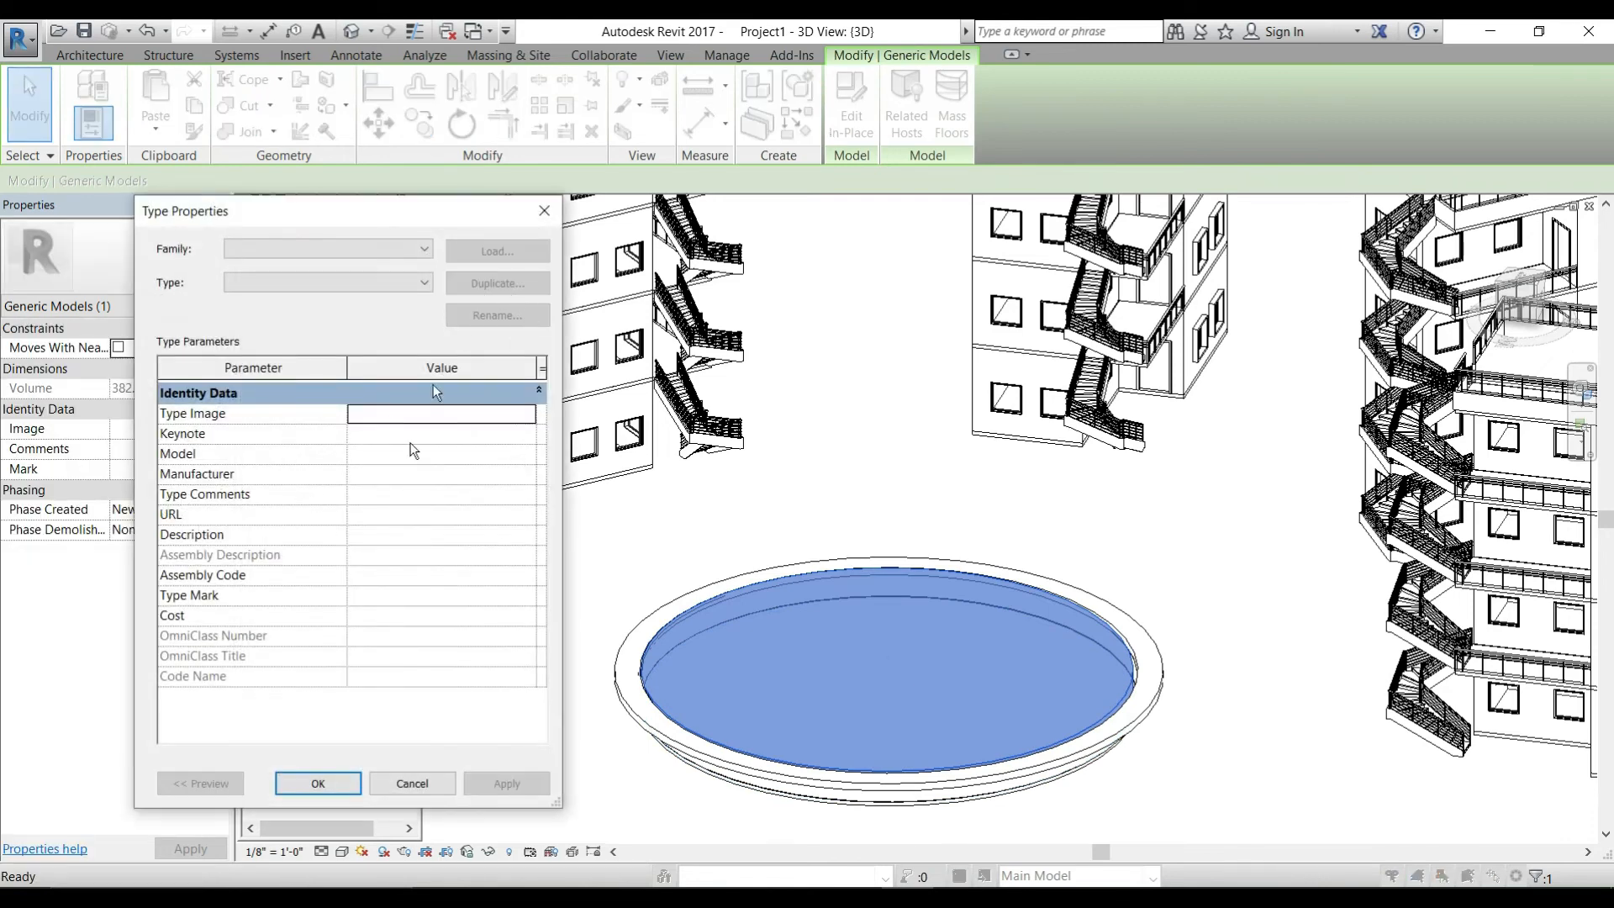
click(412, 783)
click(815, 652)
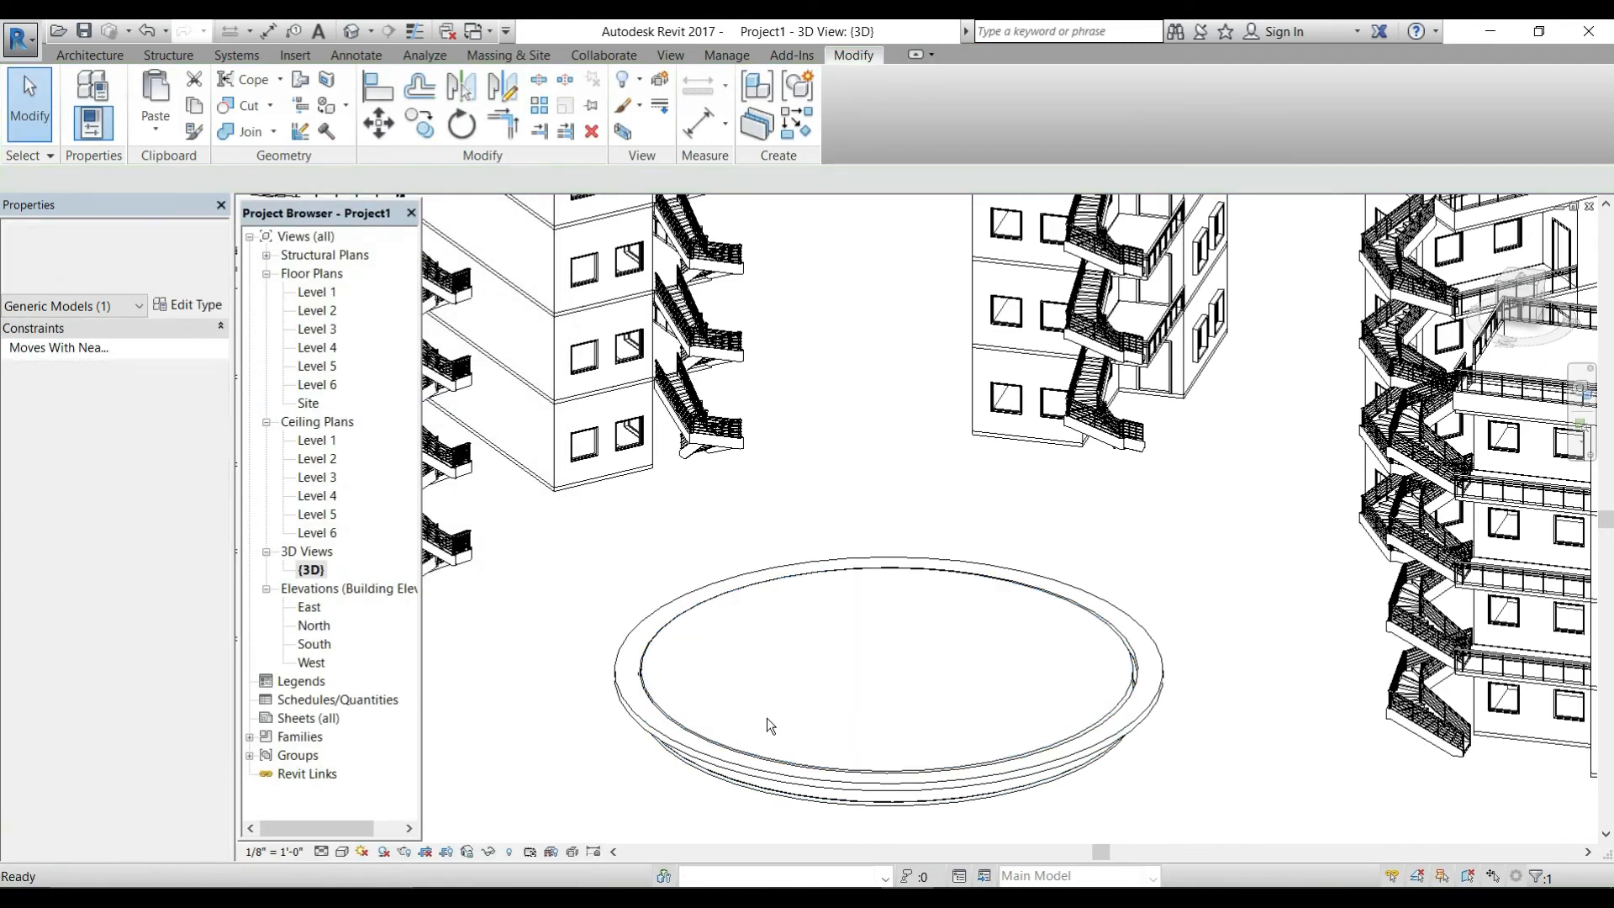
Step: Open the pool's water body for in-place editing and select its circular extrusion
click(760, 659)
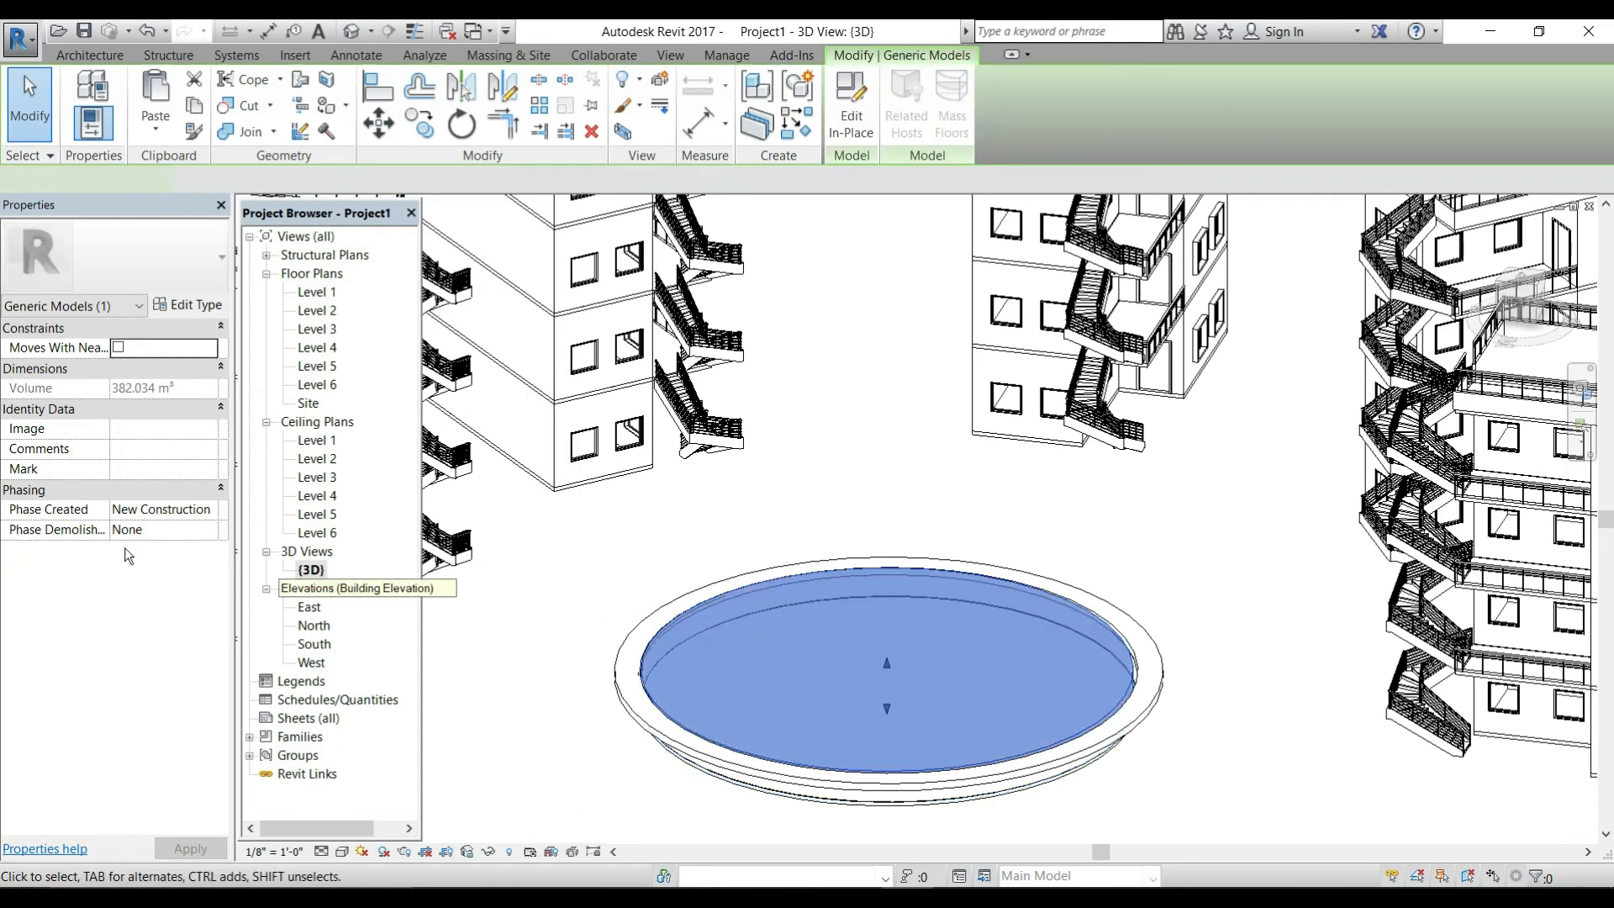
click(850, 130)
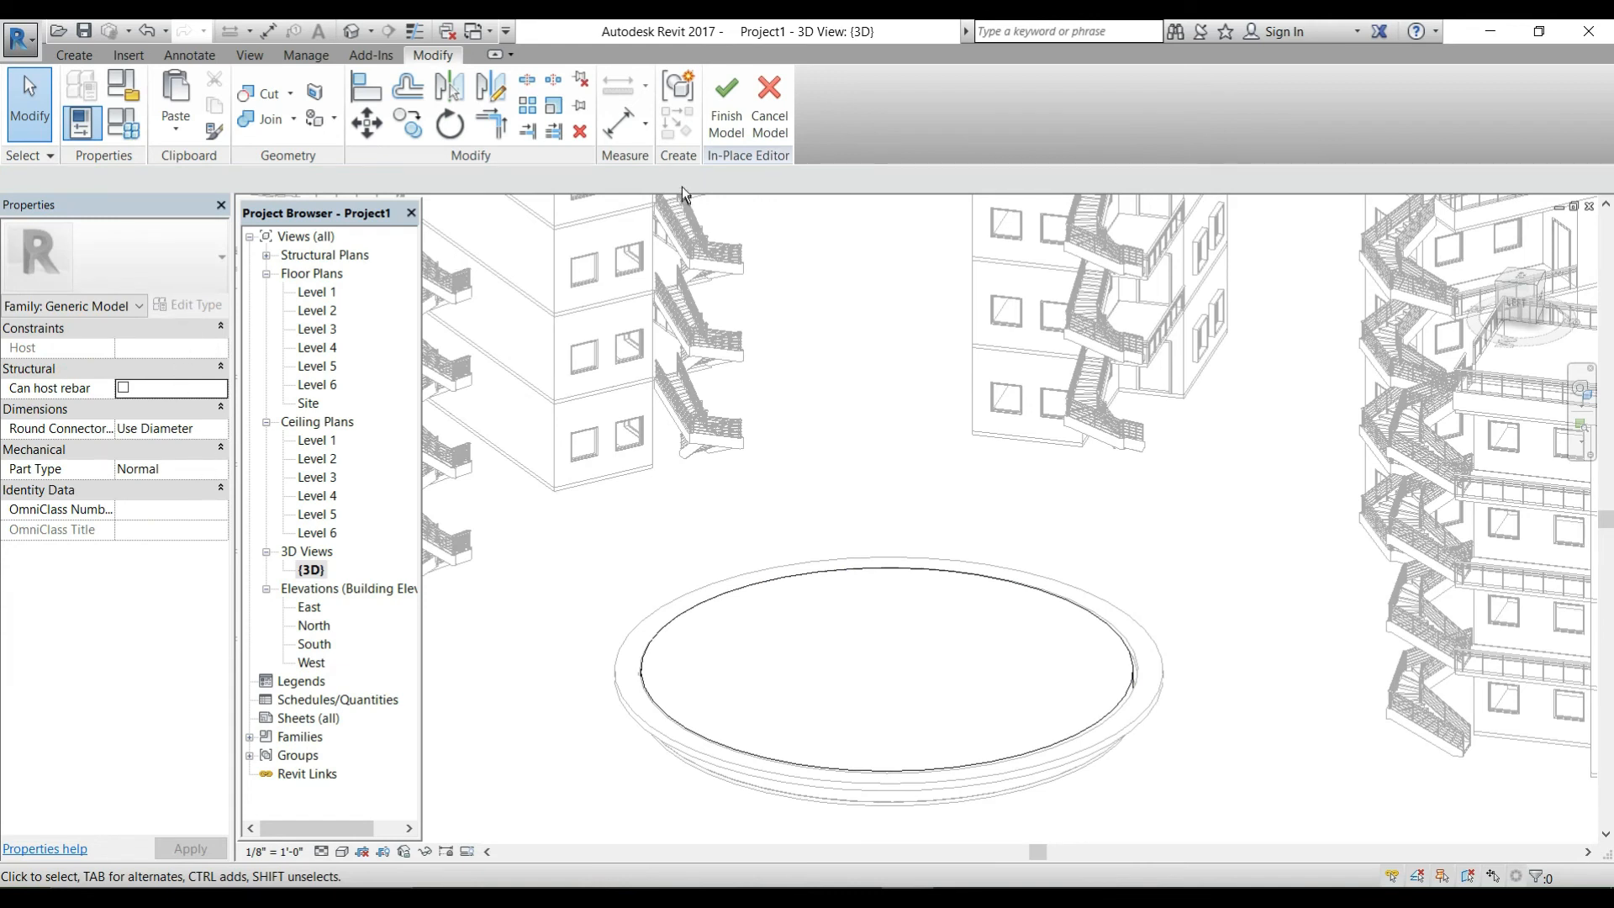
click(695, 715)
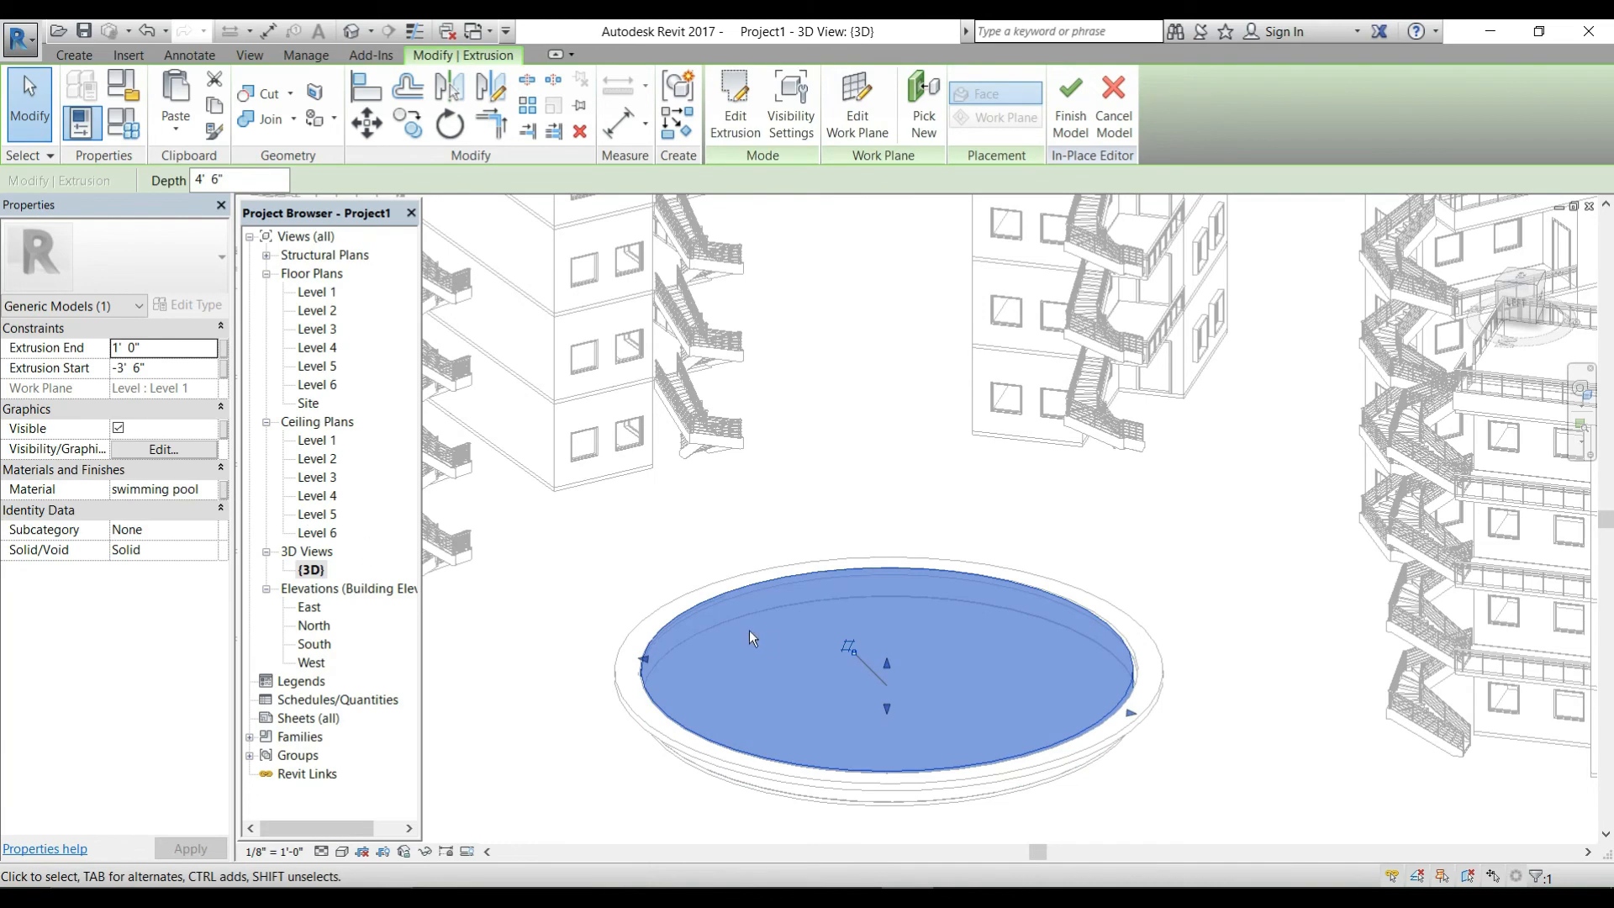
Step: Search the project materials for "ref" and assign the refle water material to the circular extrusion
click(211, 488)
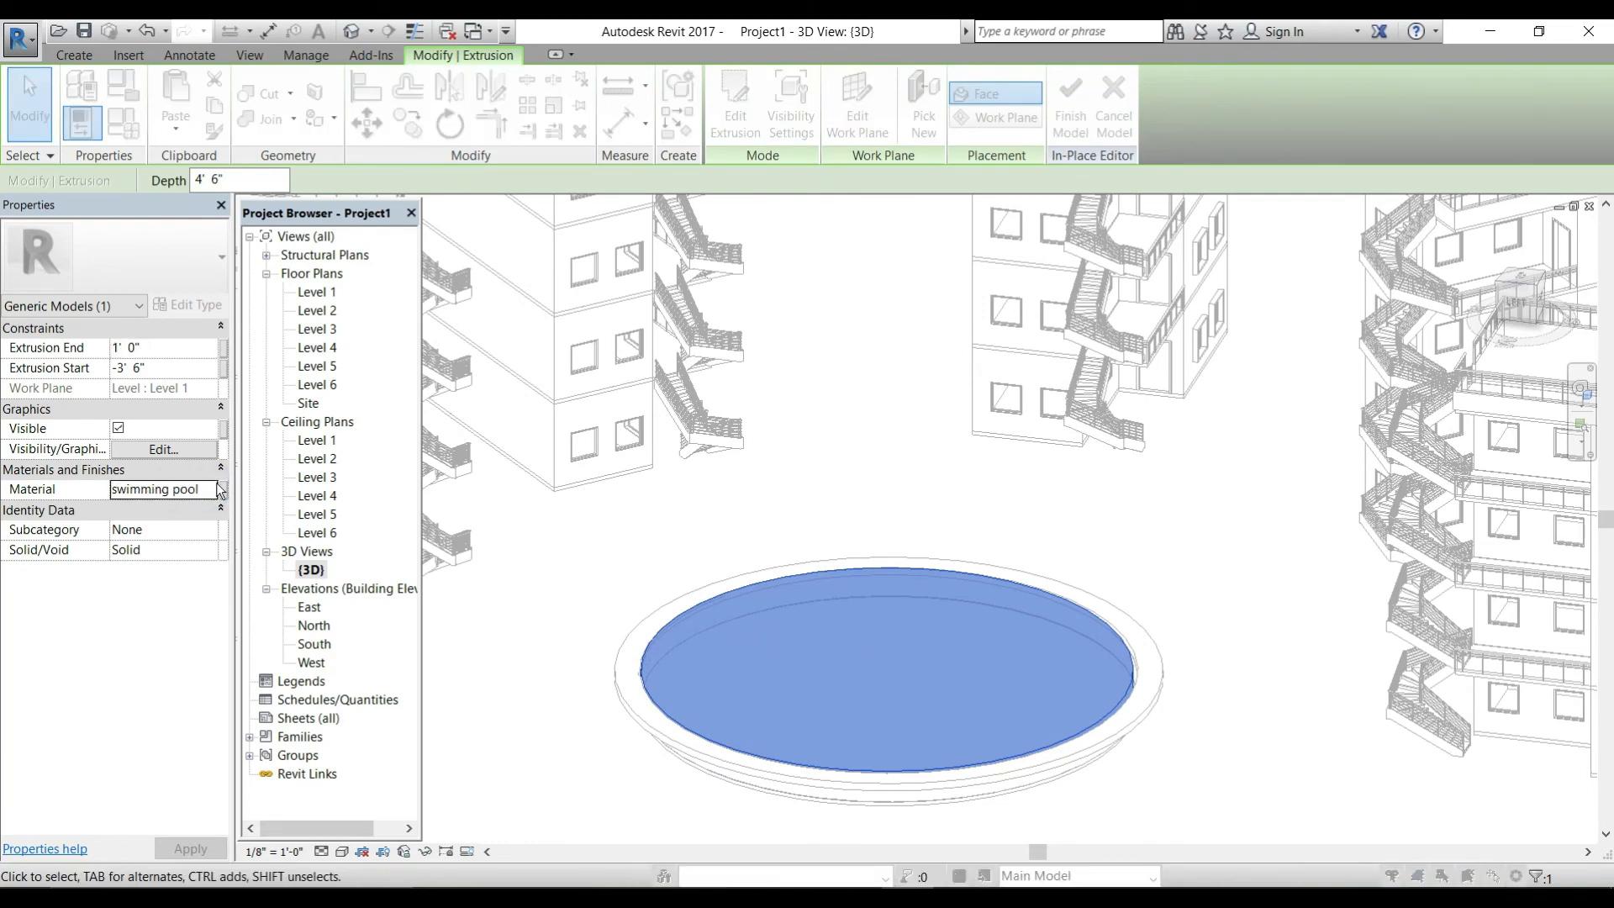
click(496, 645)
click(695, 617)
click(537, 654)
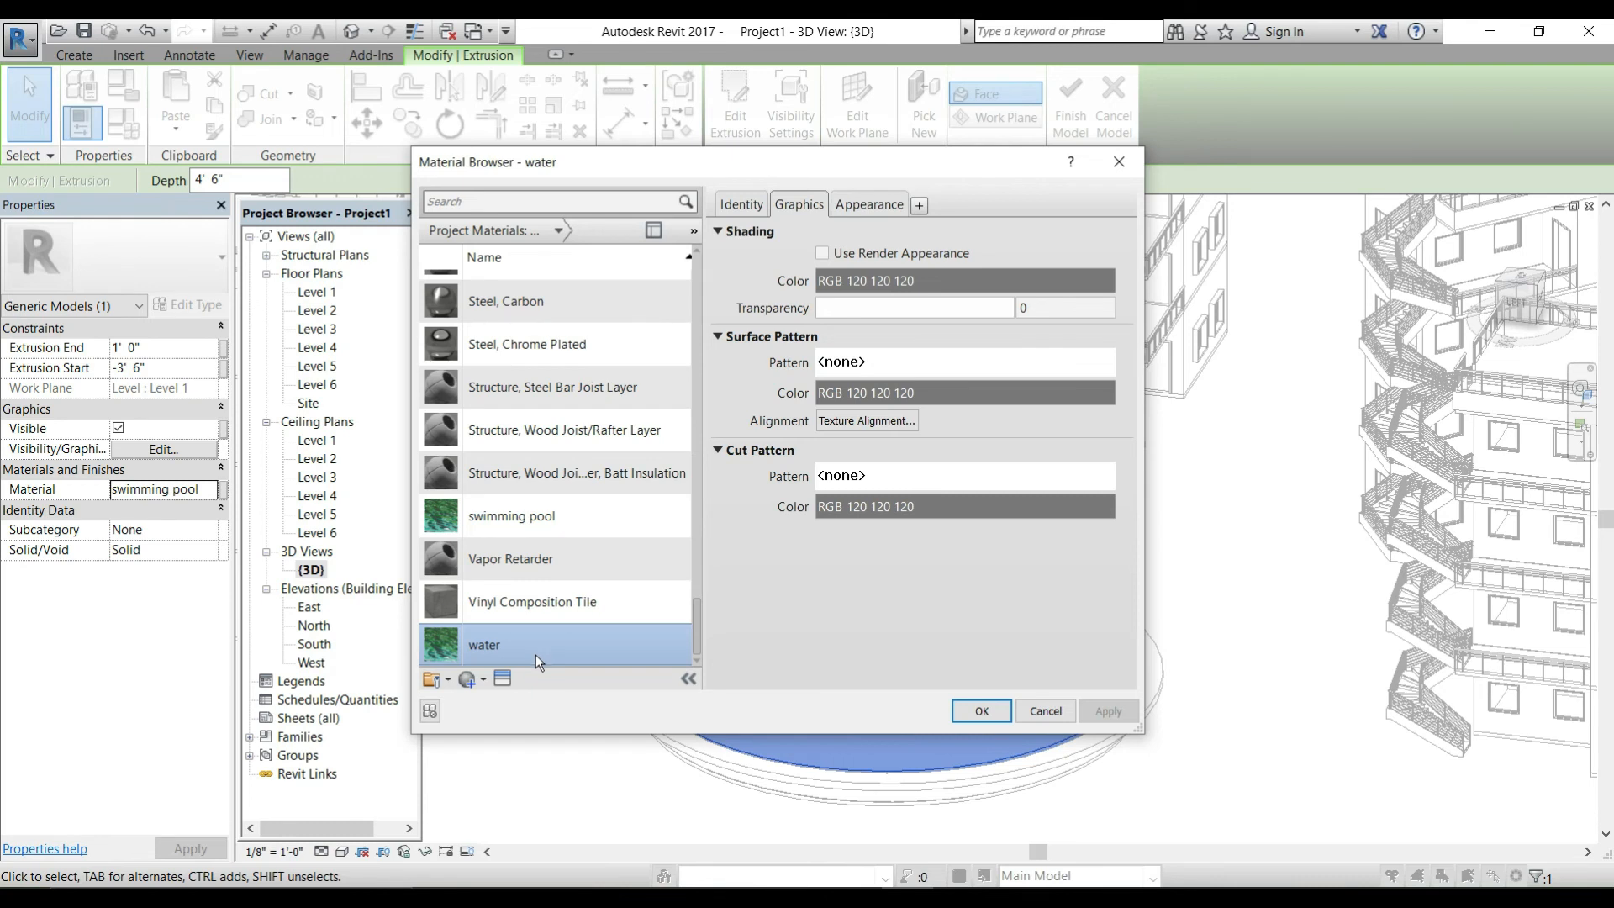
click(486, 203)
text(ref)
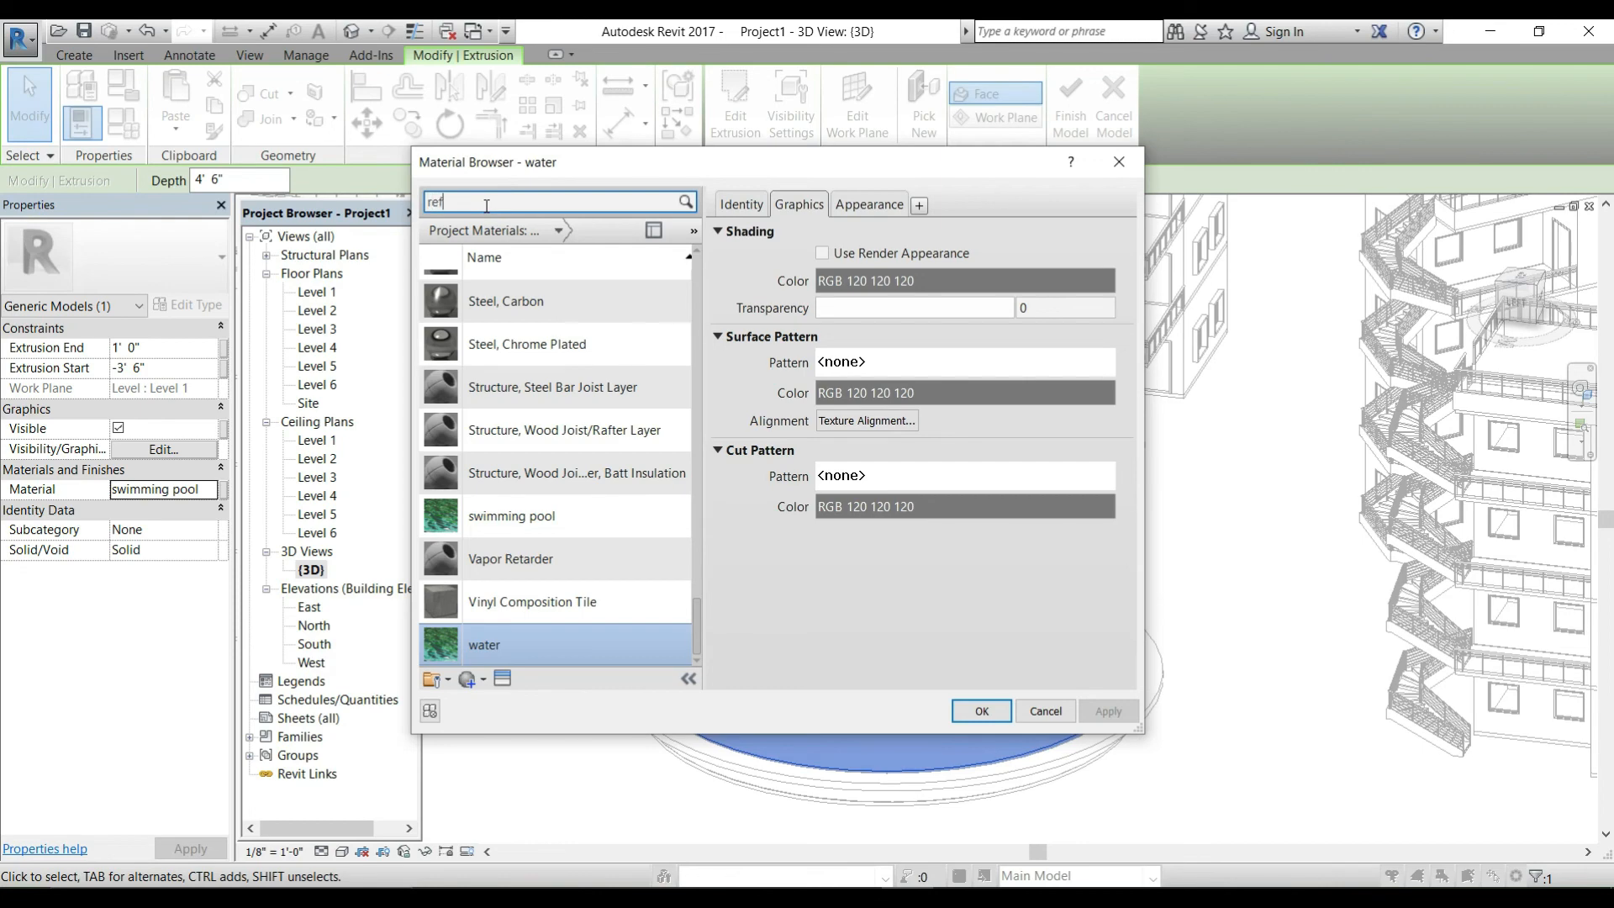
click(471, 313)
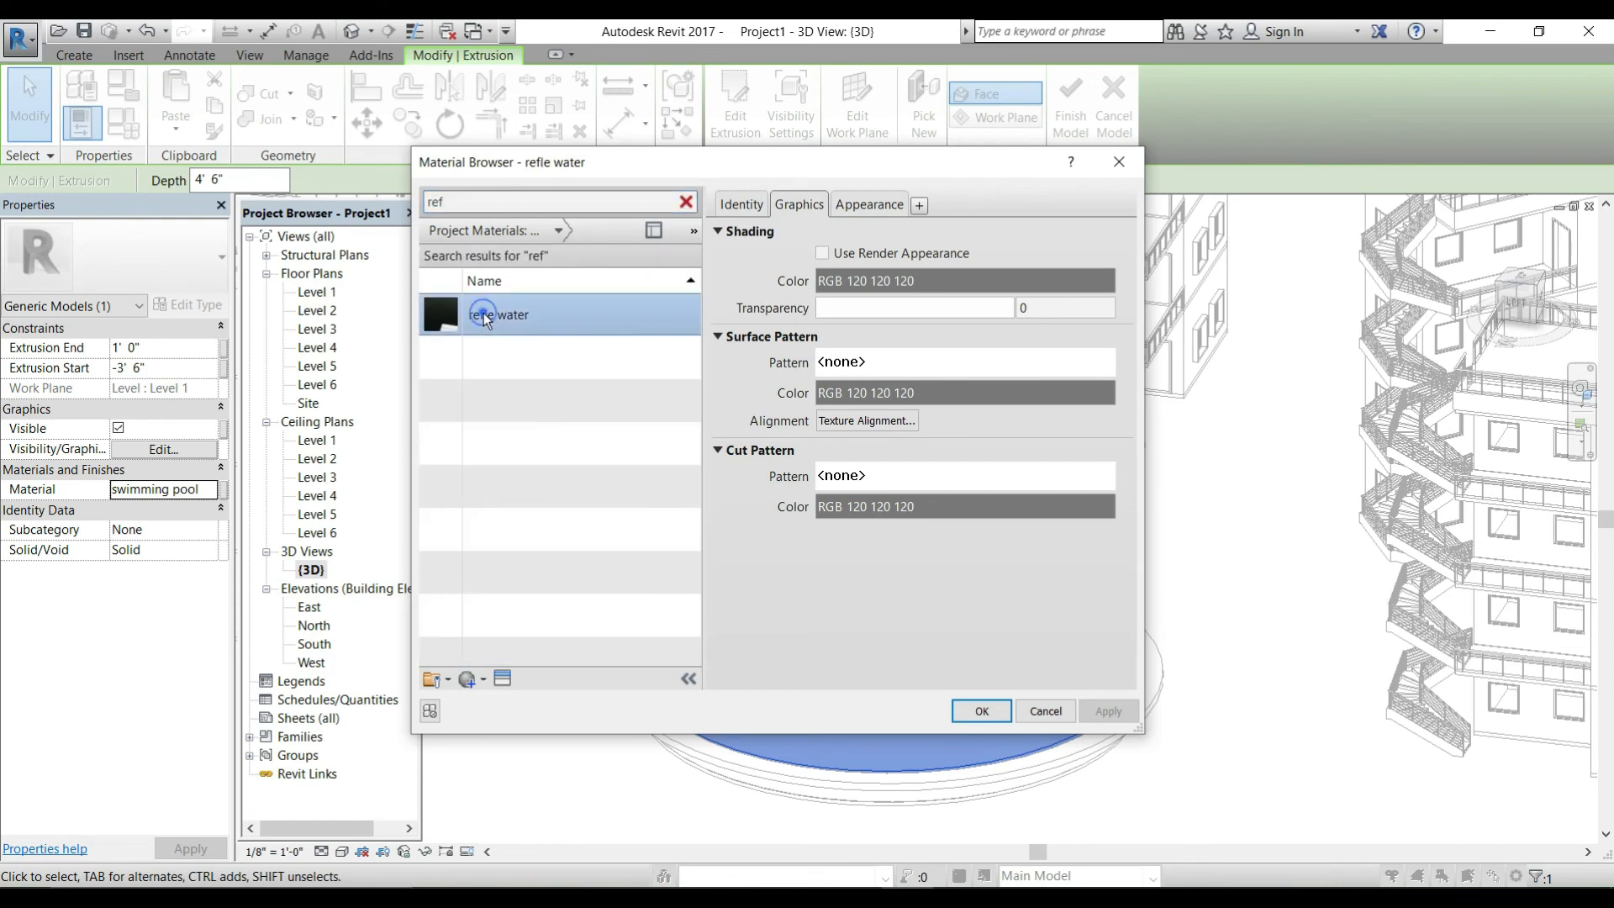
click(981, 712)
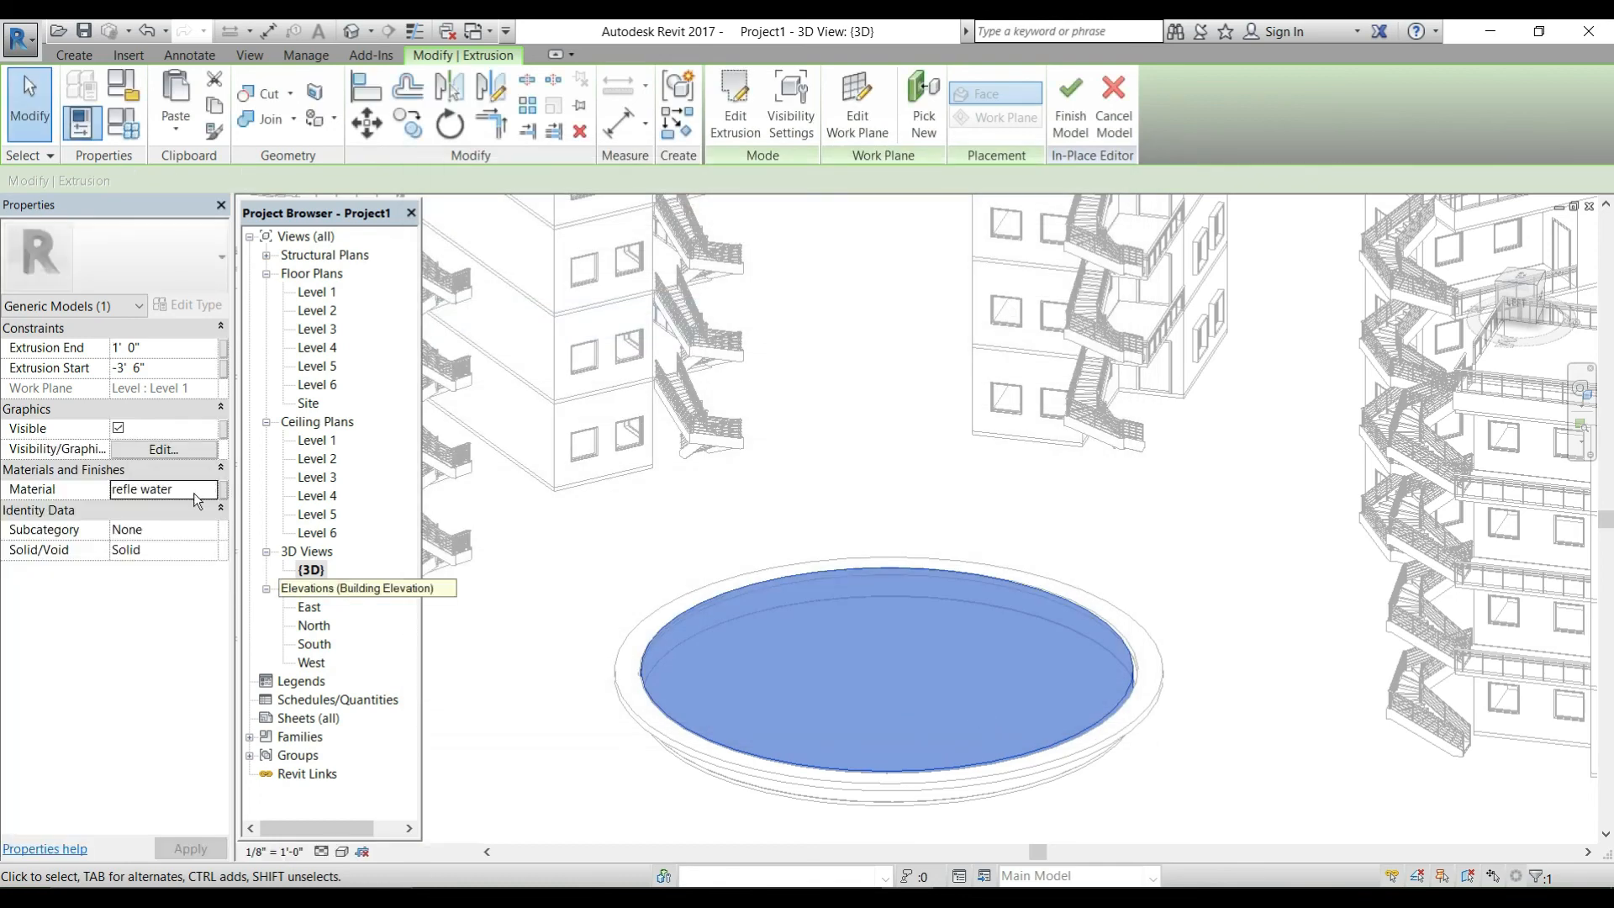
Step: Finish the in-place model and display the 3D view in the Ray Trace visual style
click(1068, 112)
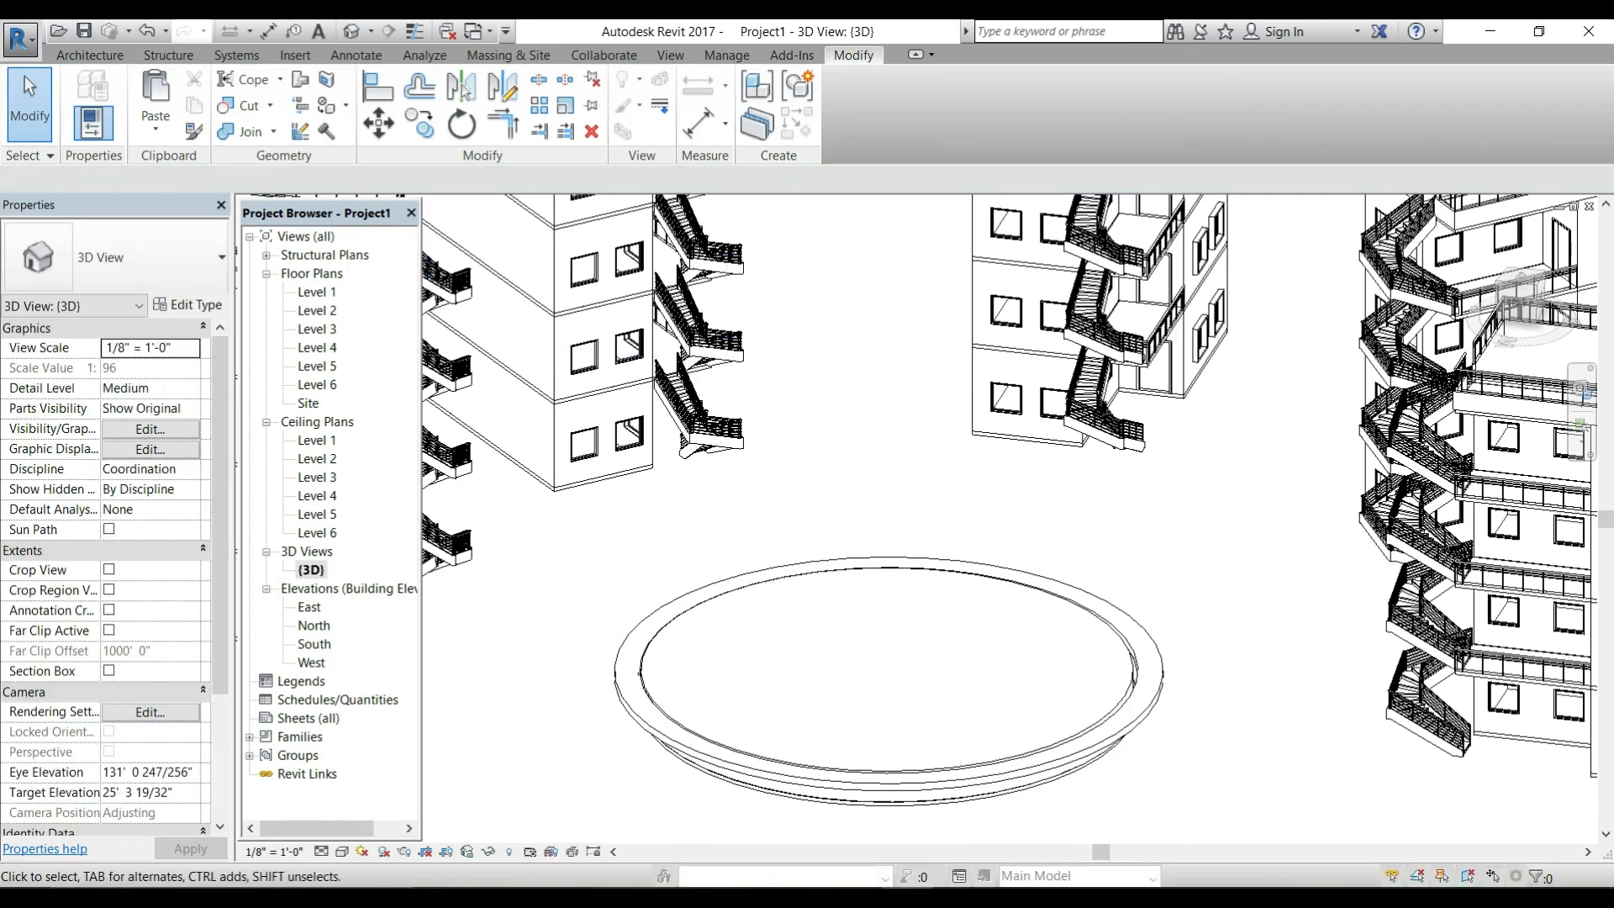
click(342, 854)
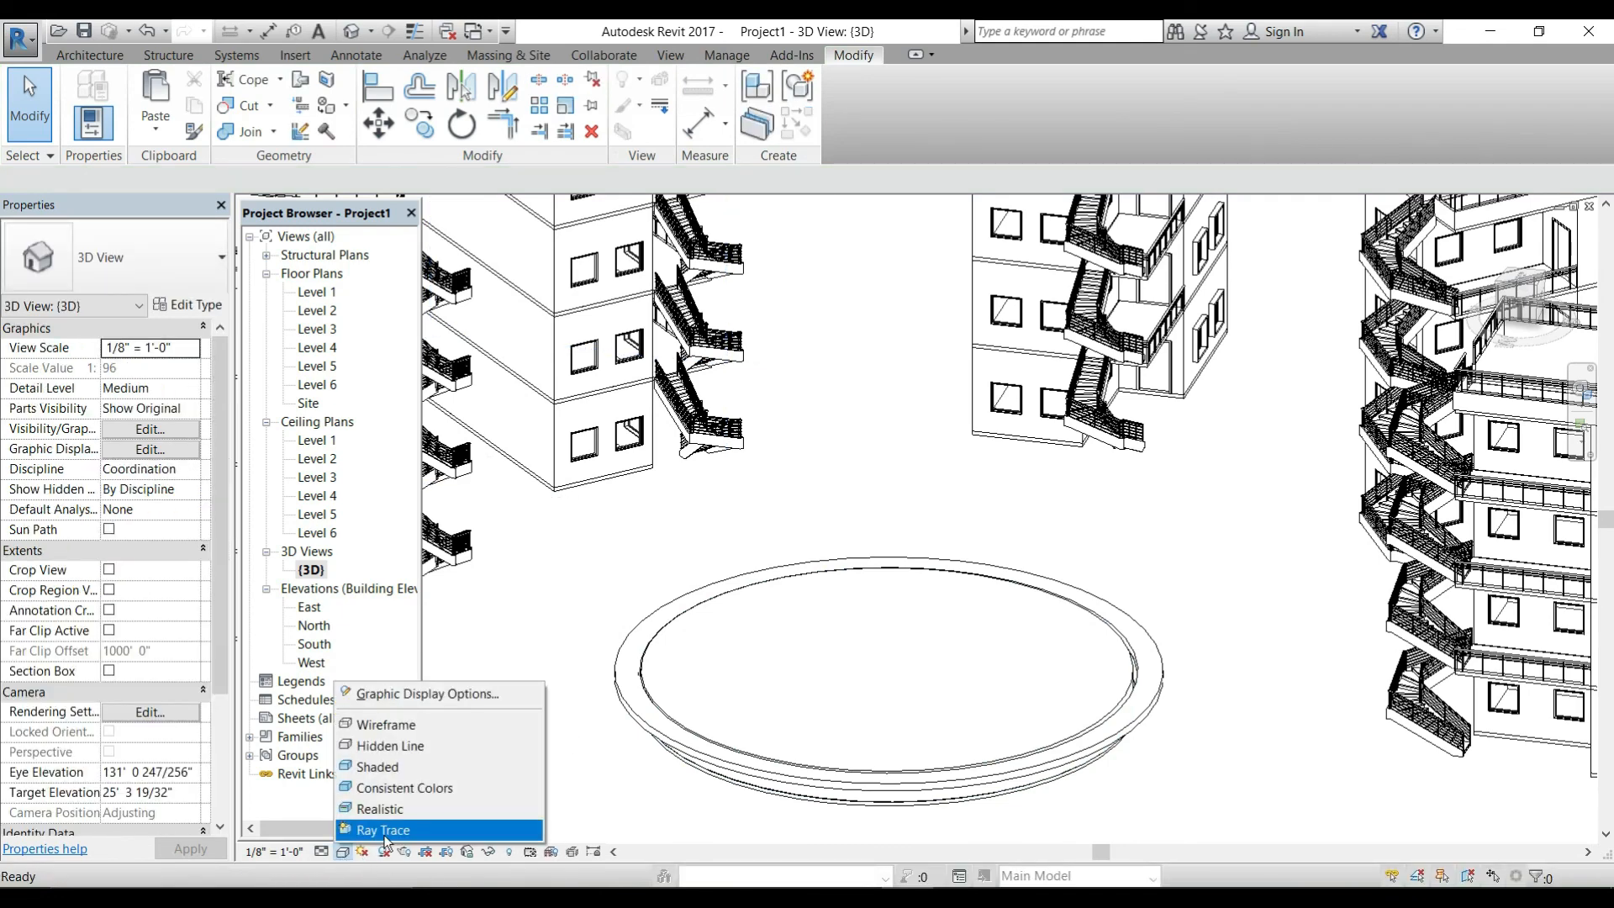
click(387, 831)
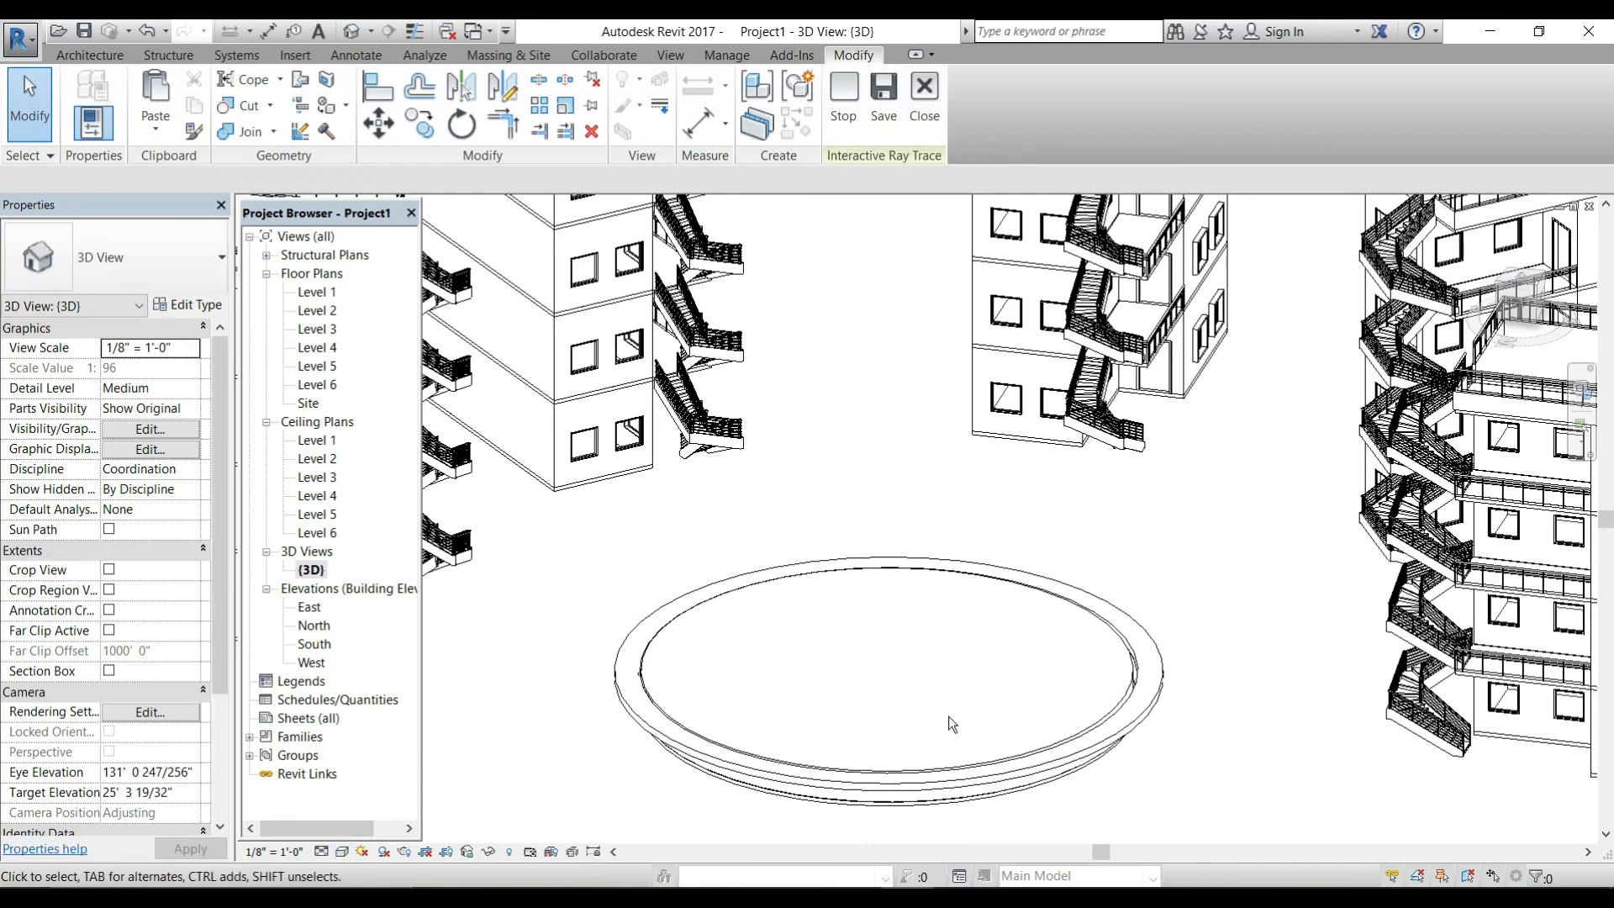